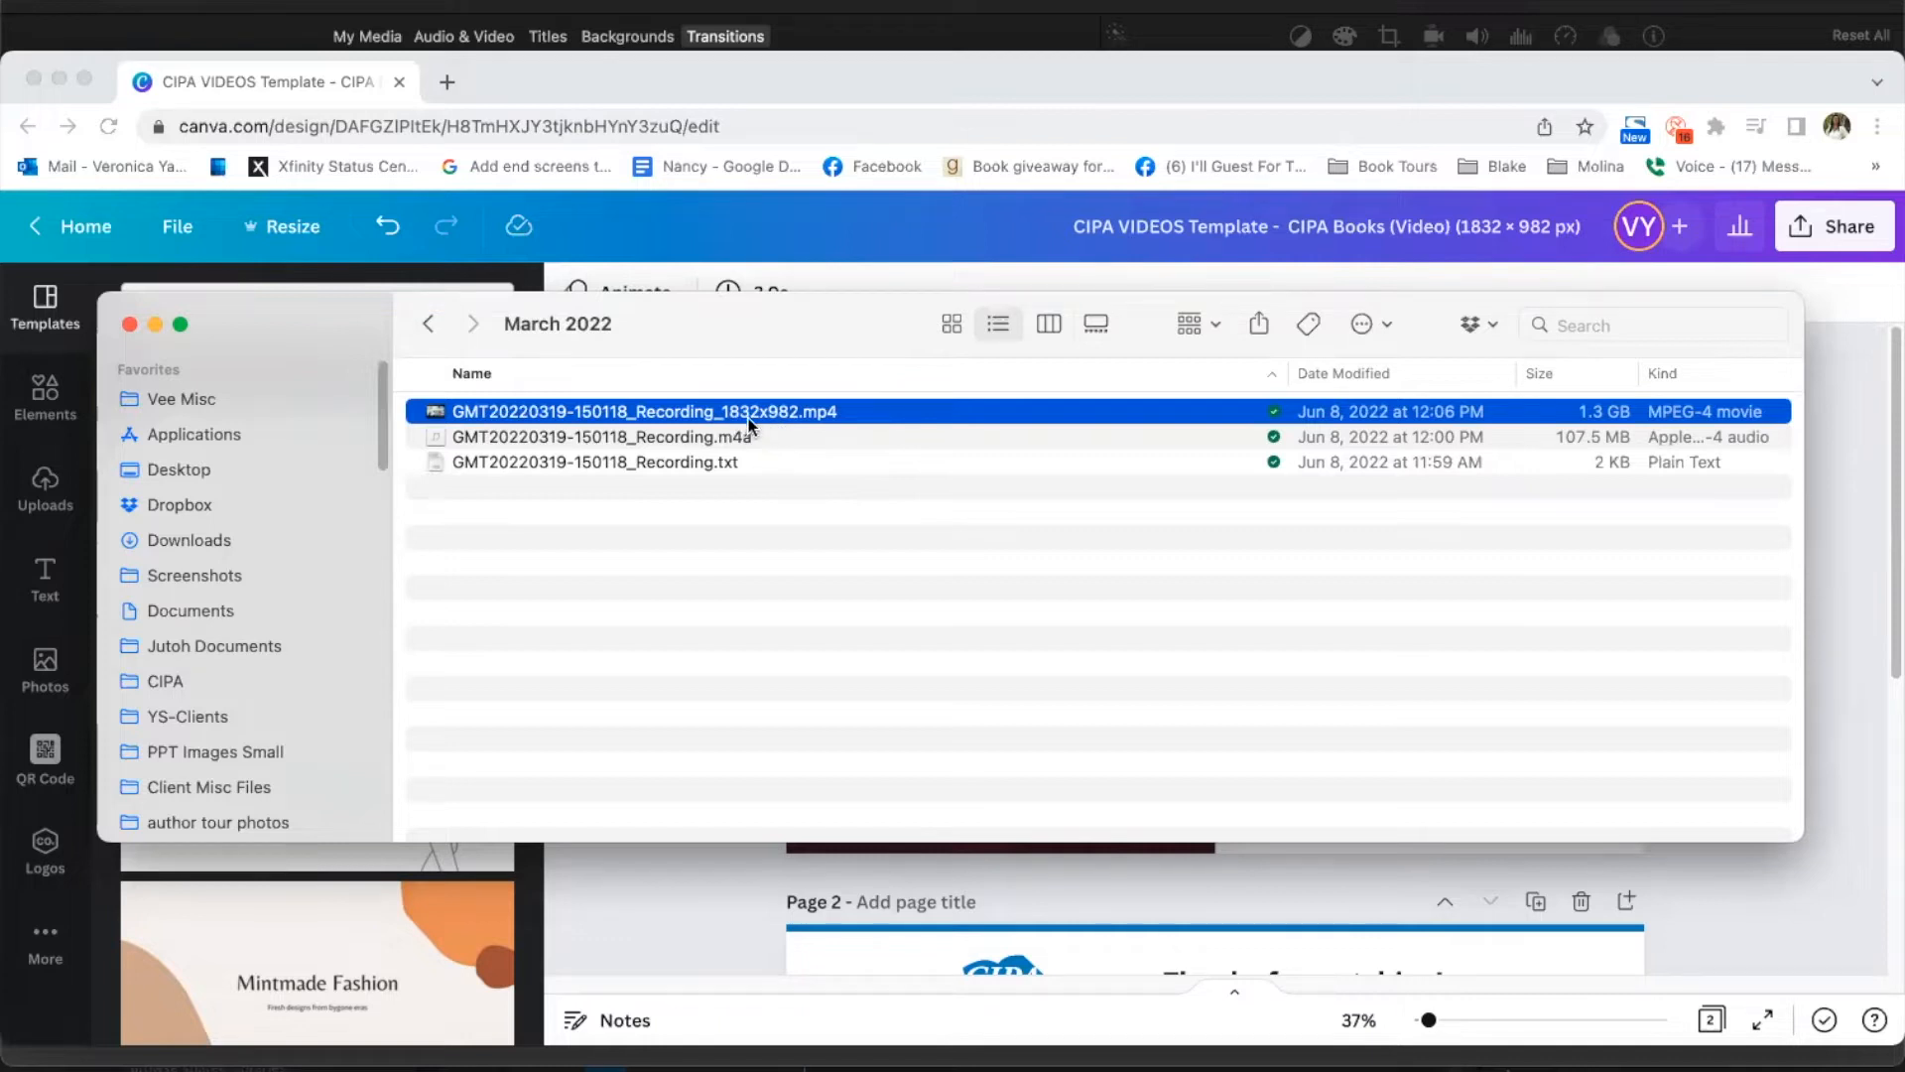
right_click(855, 408)
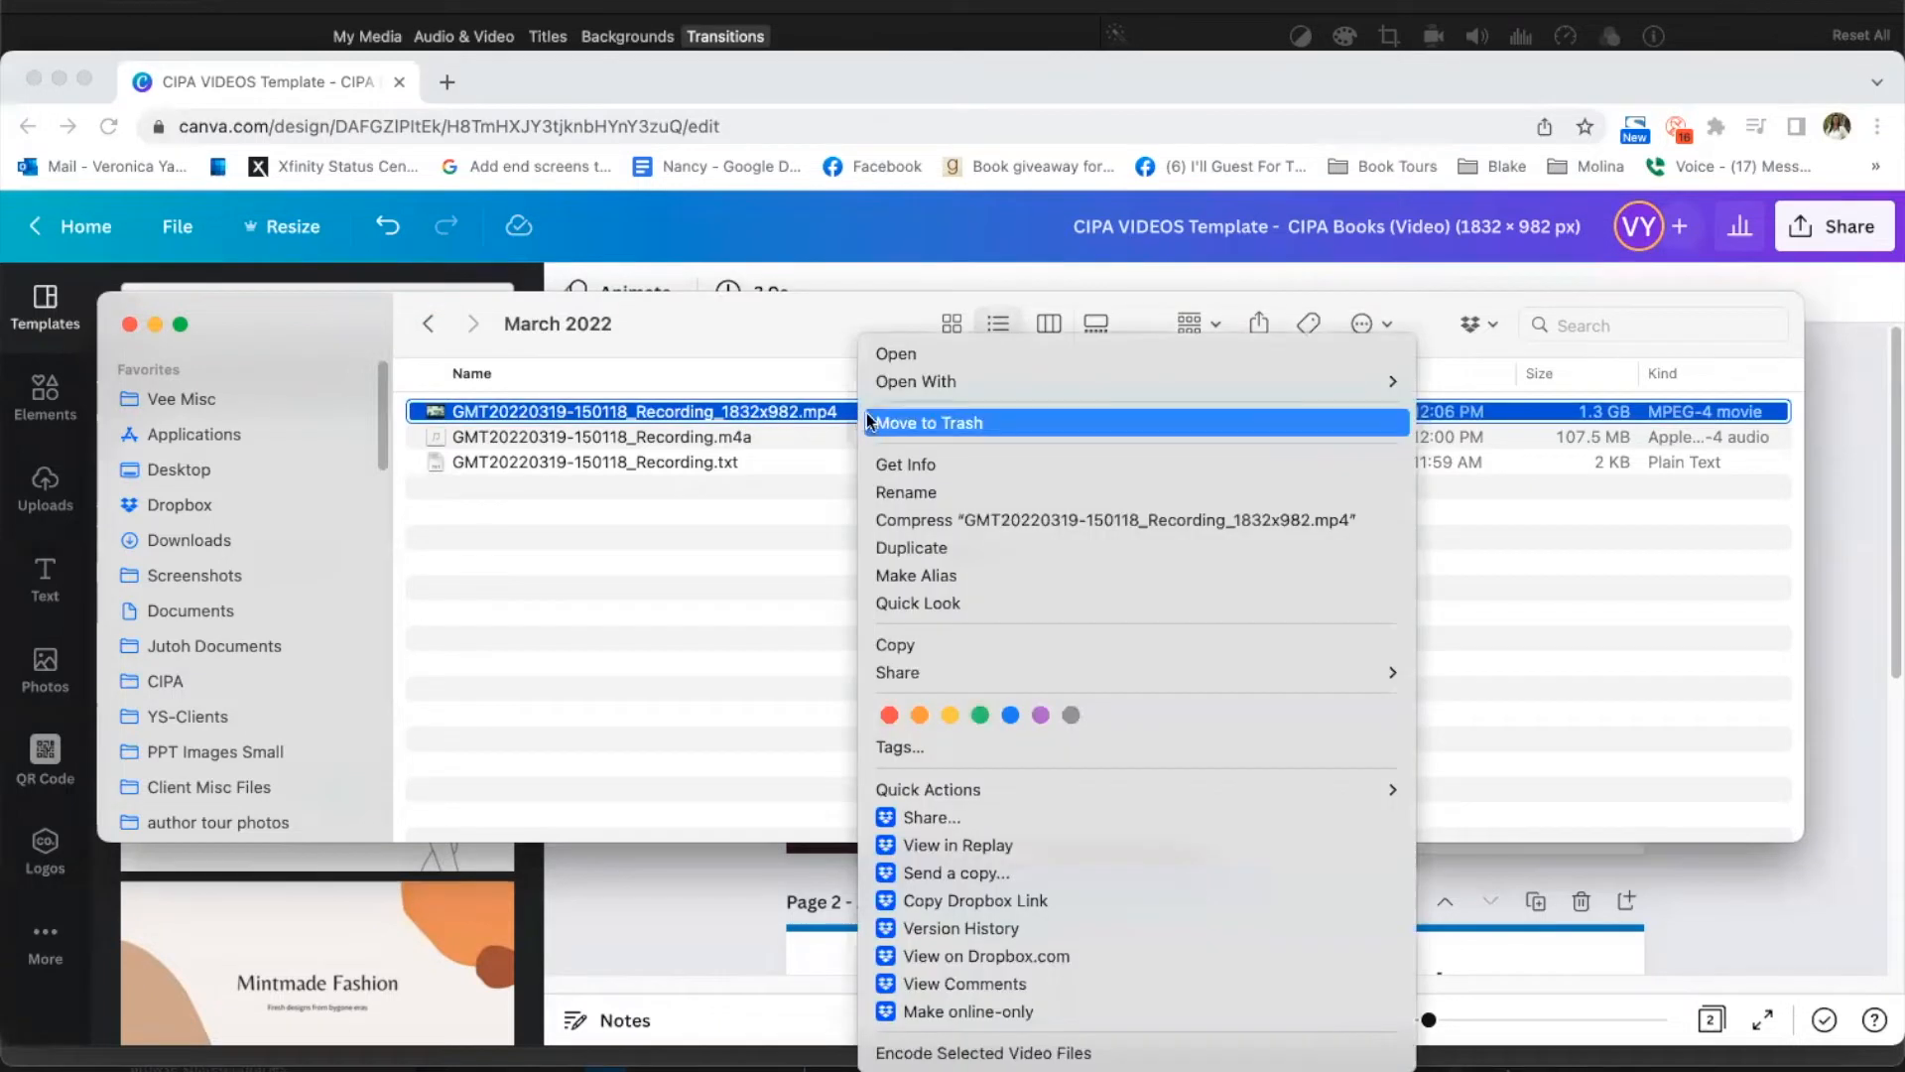
left_click(932, 466)
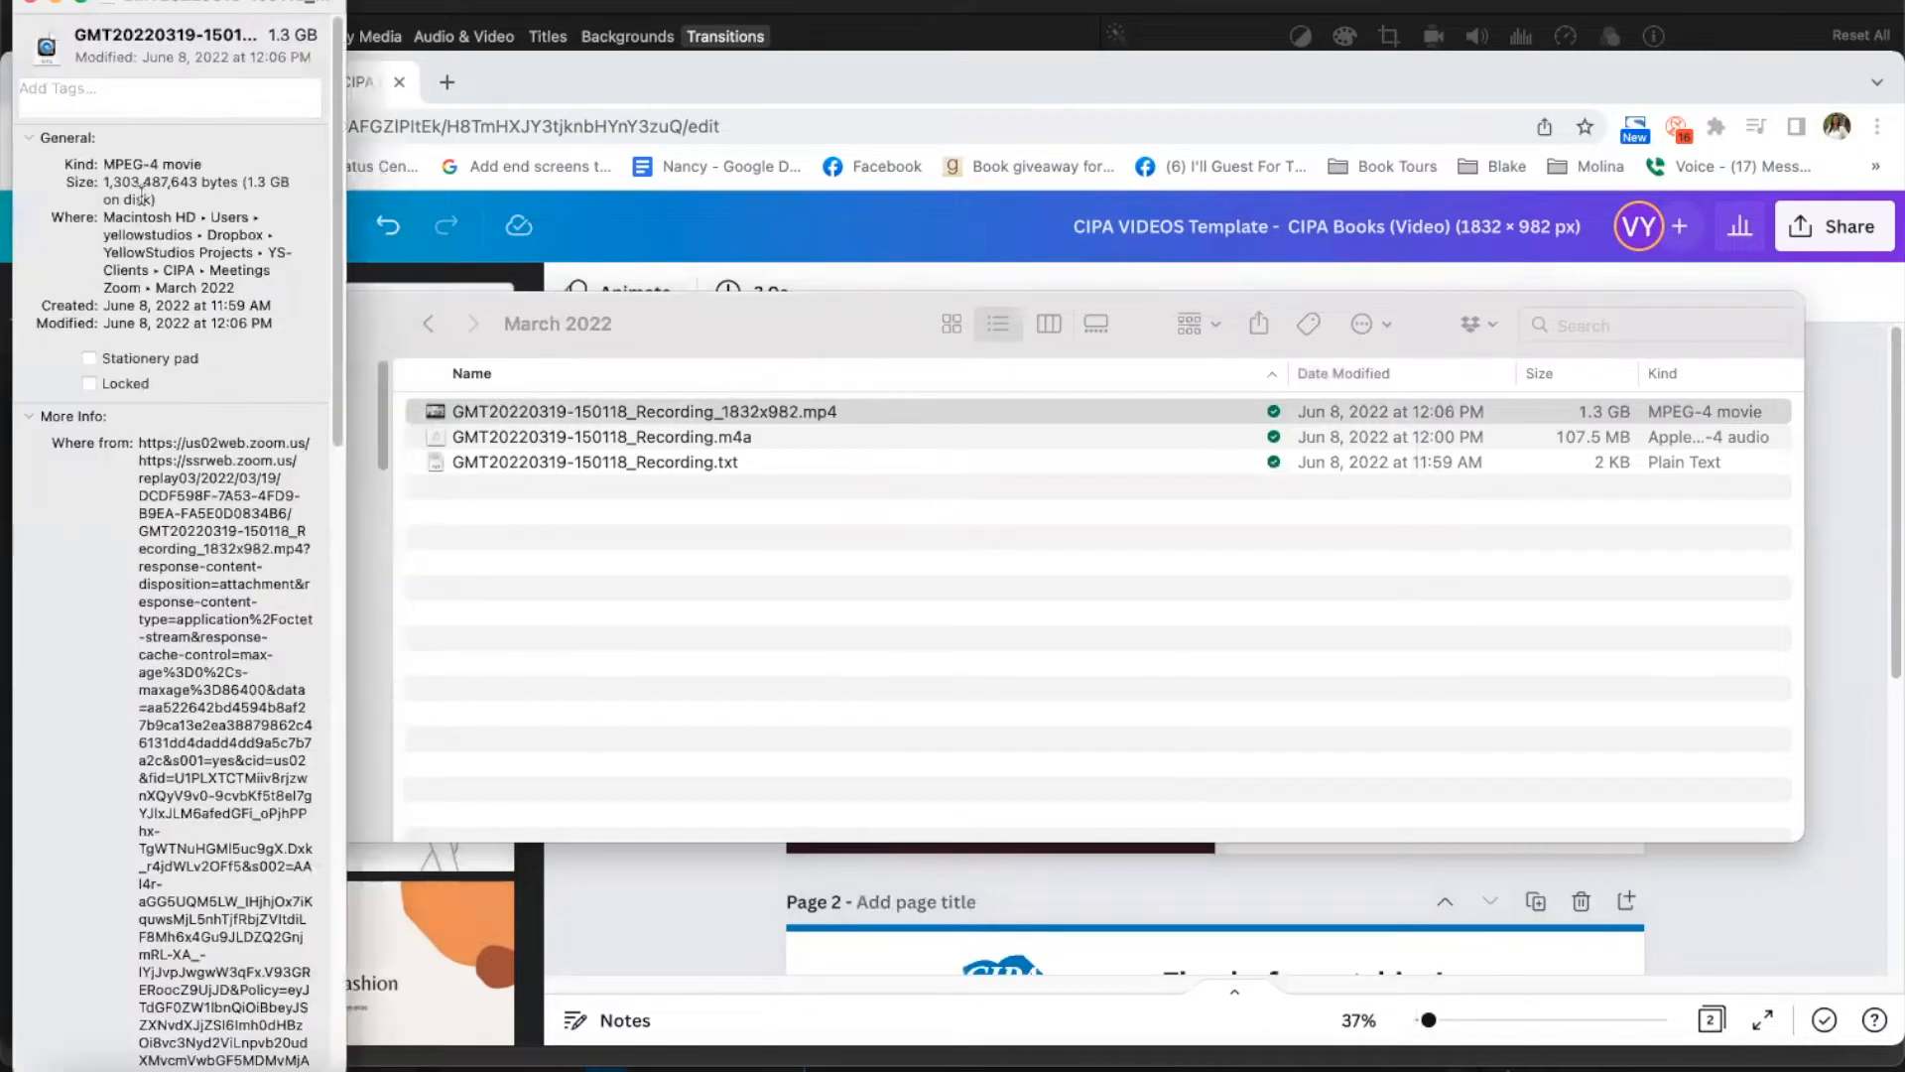
scroll(248, 457, "down", 10)
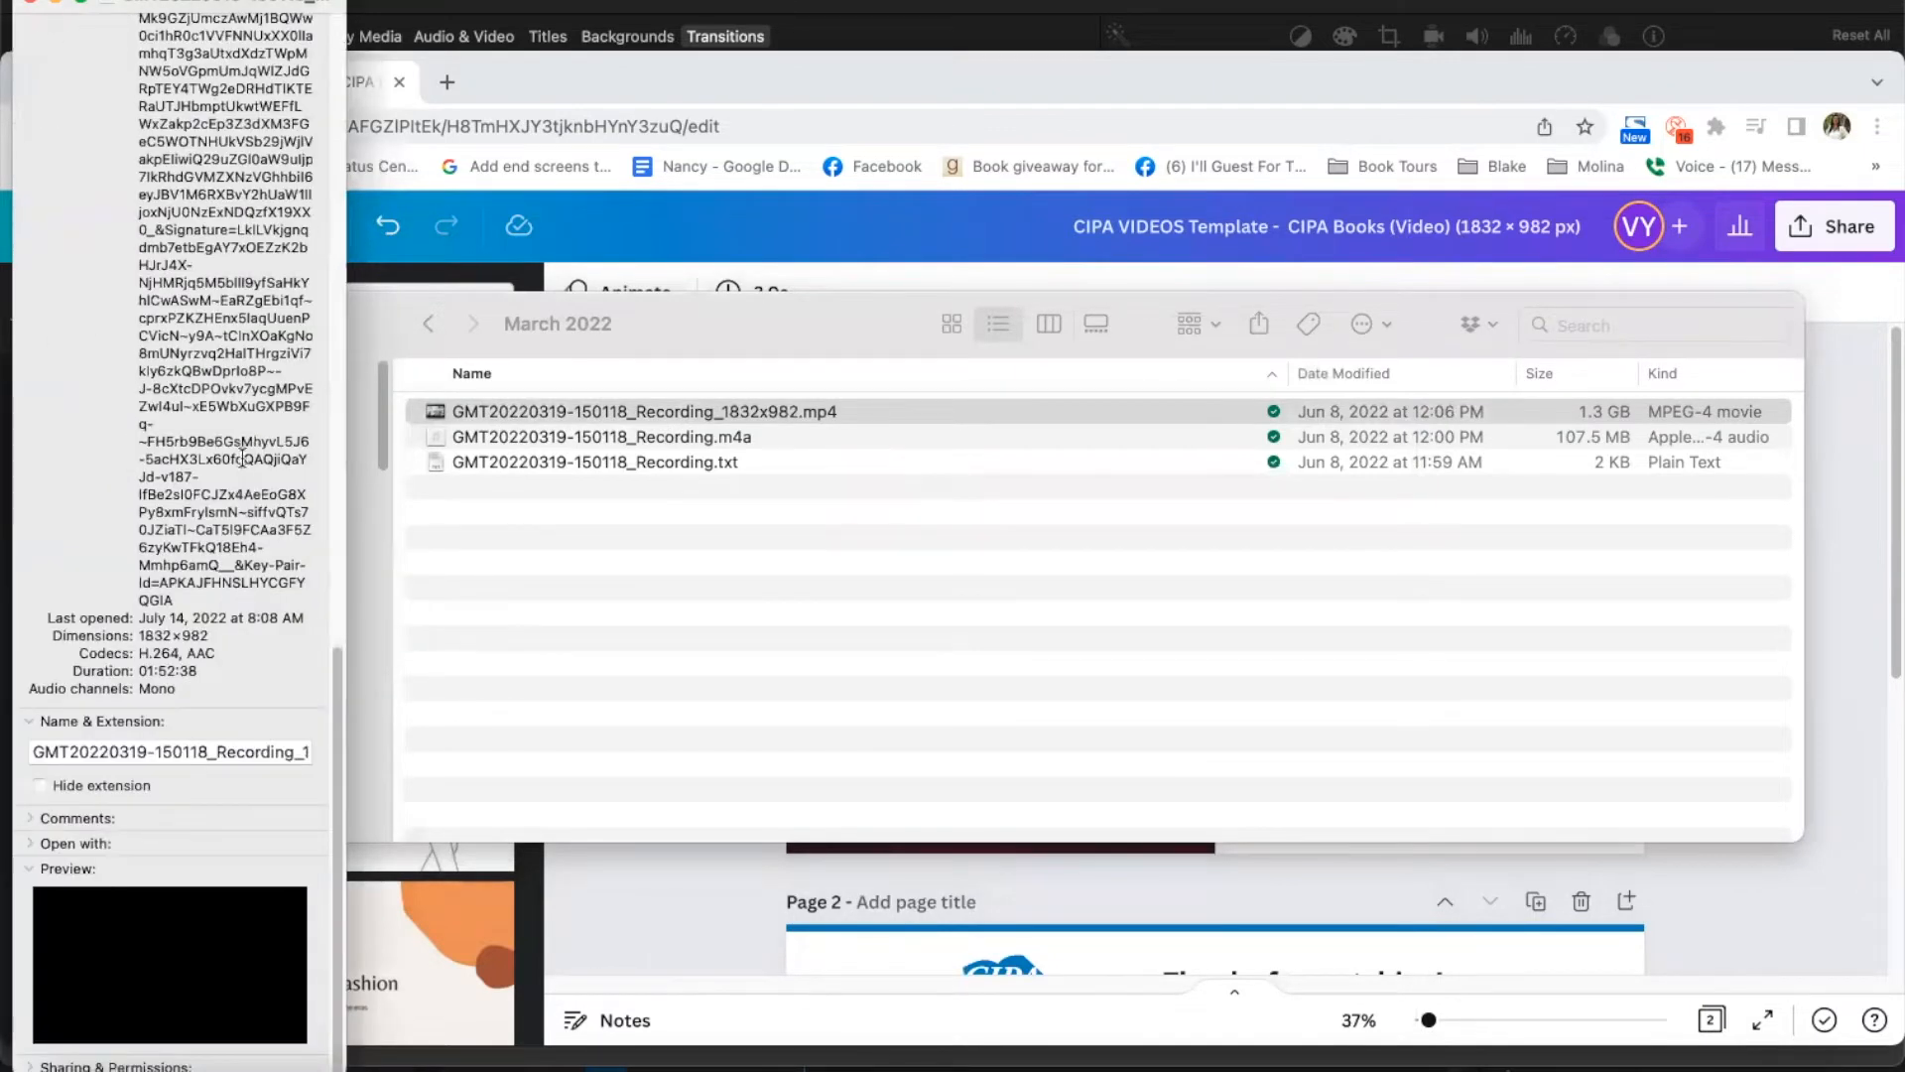
double_click(55, 635)
- Switch back to the browser and open the Canva home page (canva.com) in a new tab
left_click(681, 63)
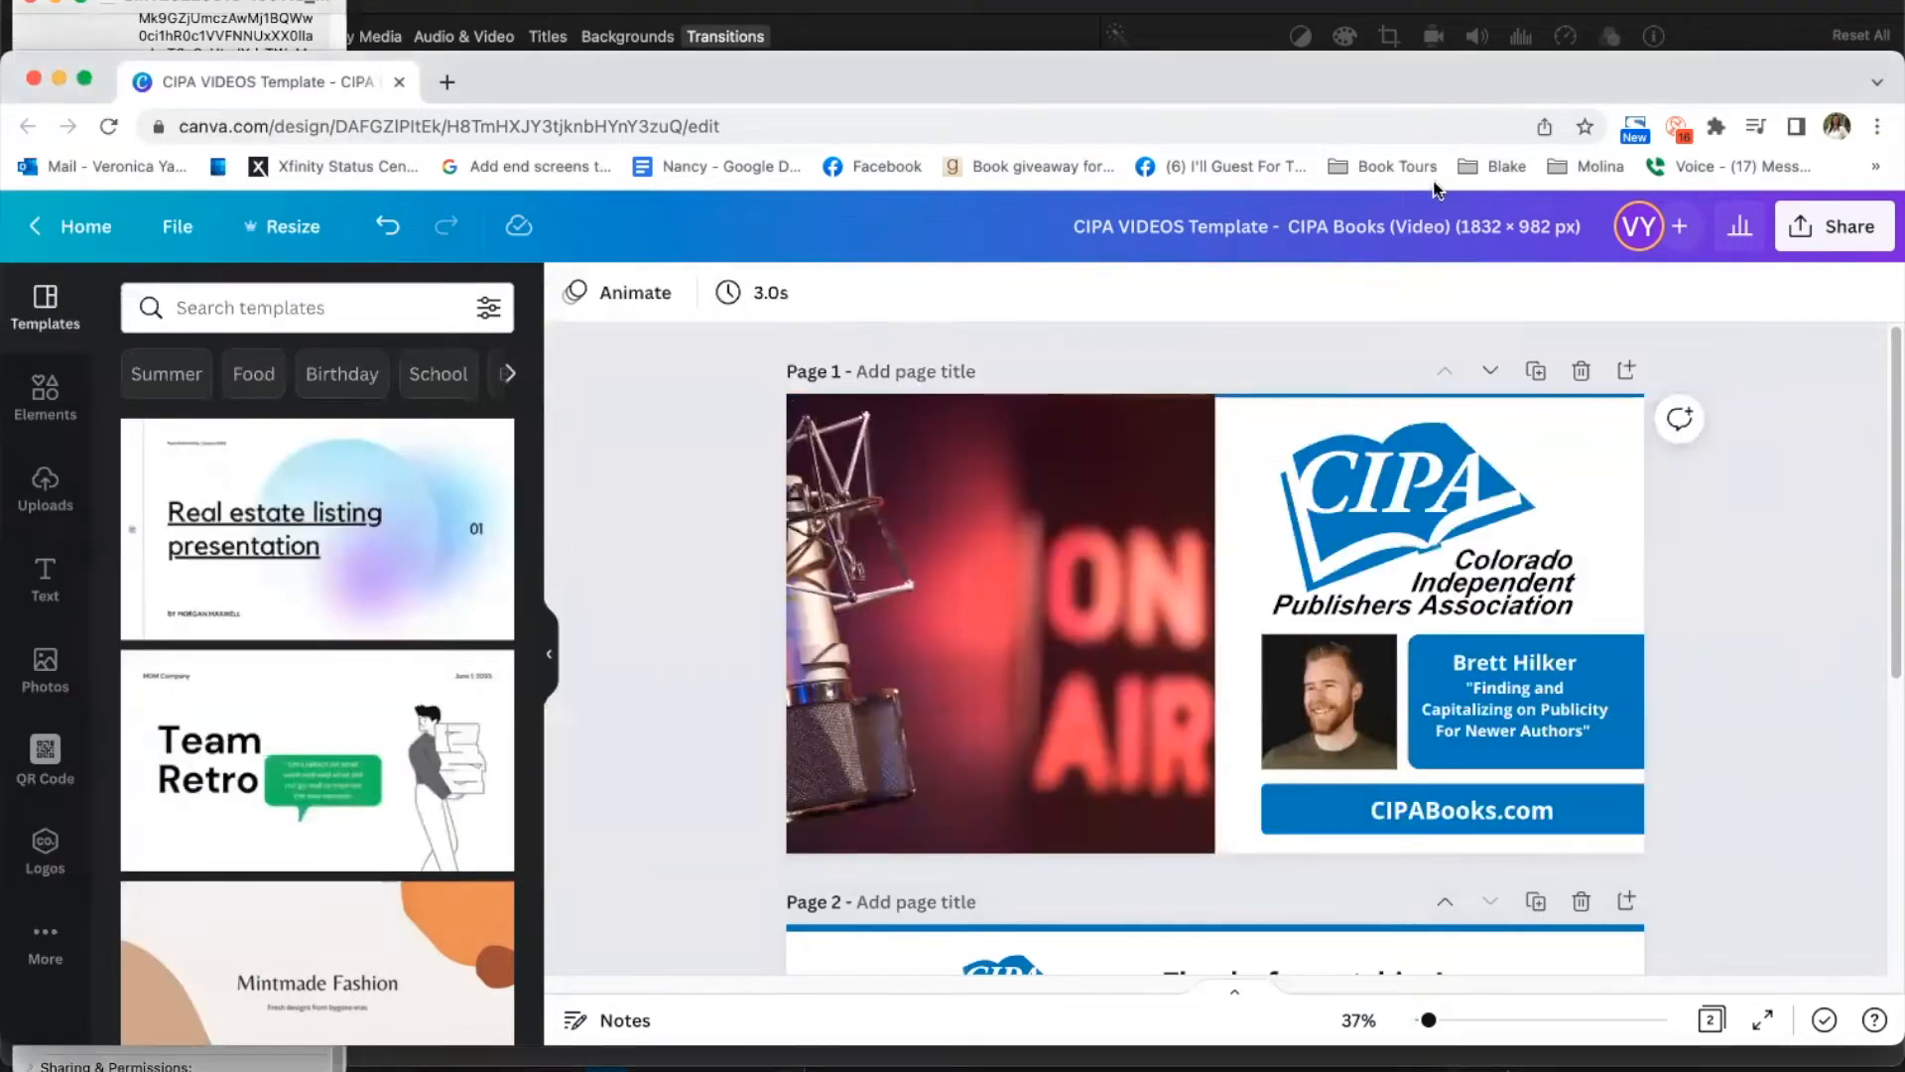
left_click(446, 81)
type("canv")
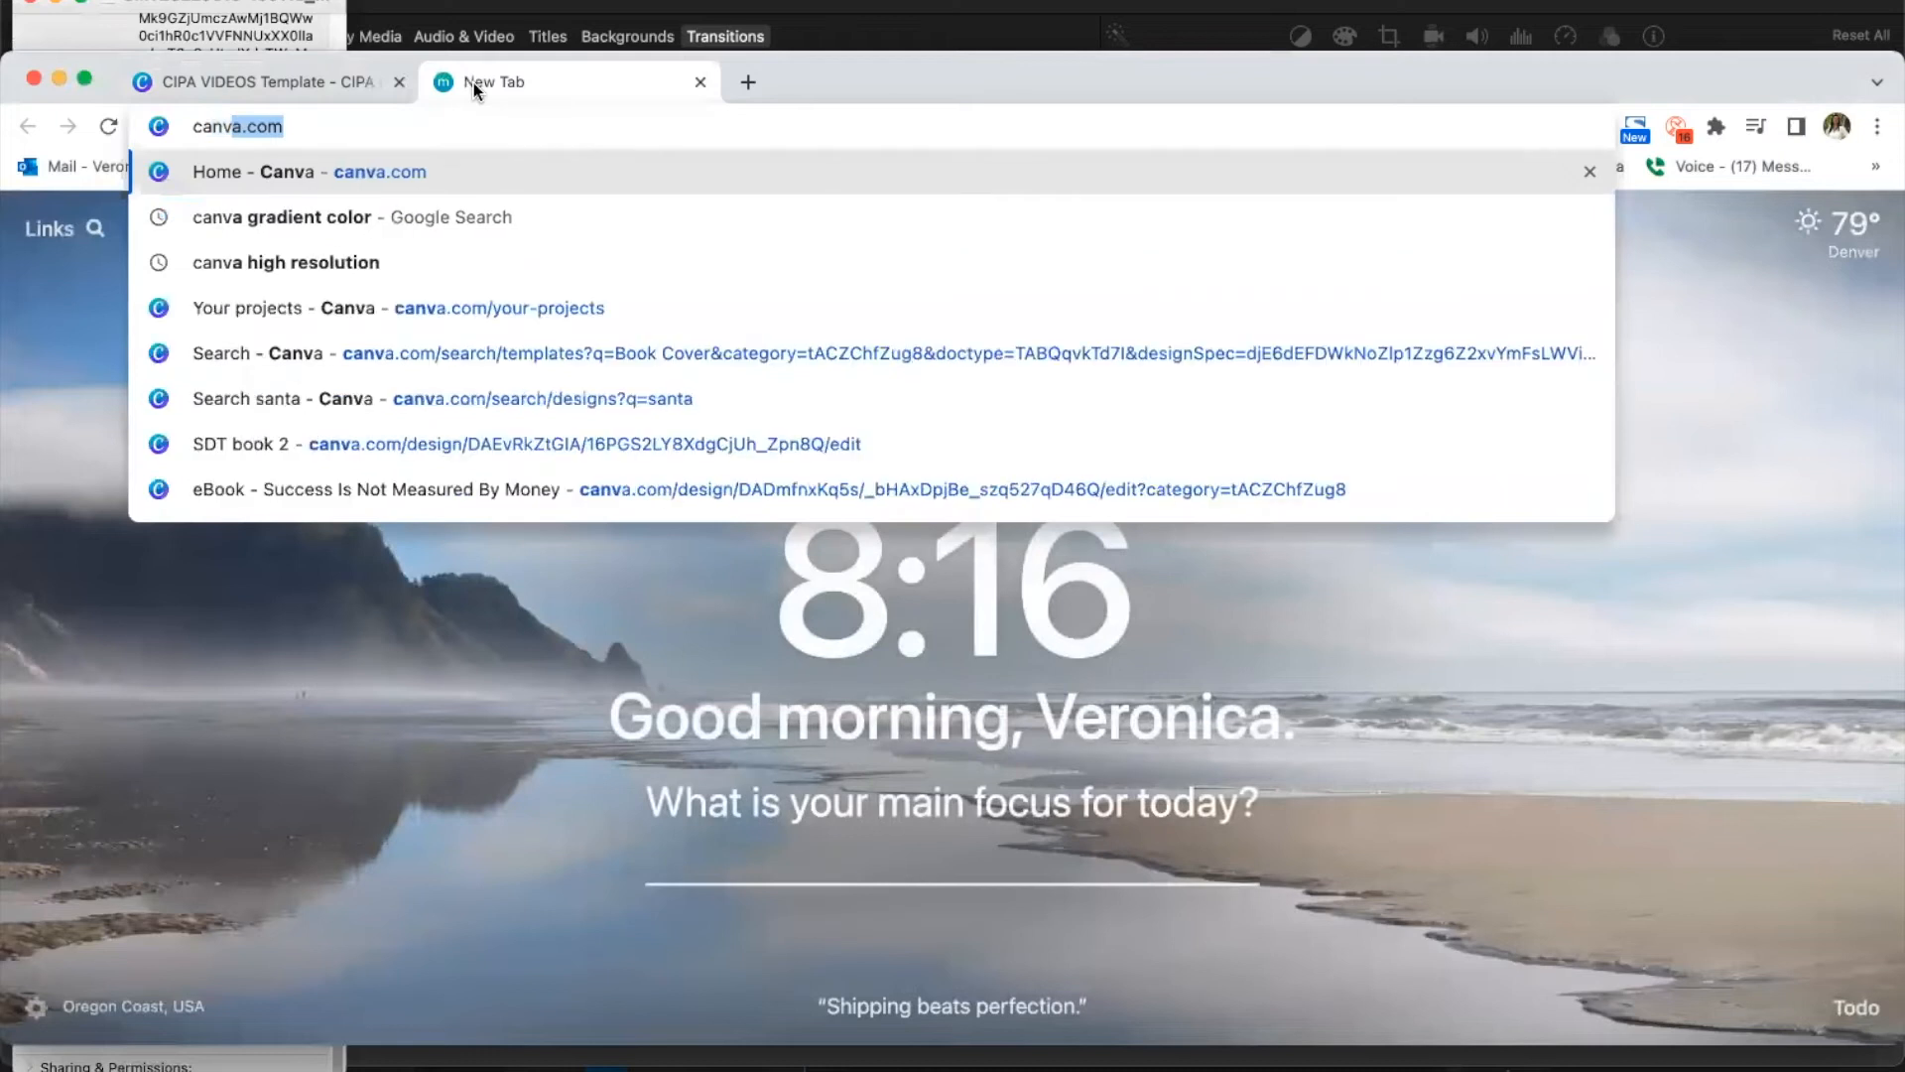
key("Return")
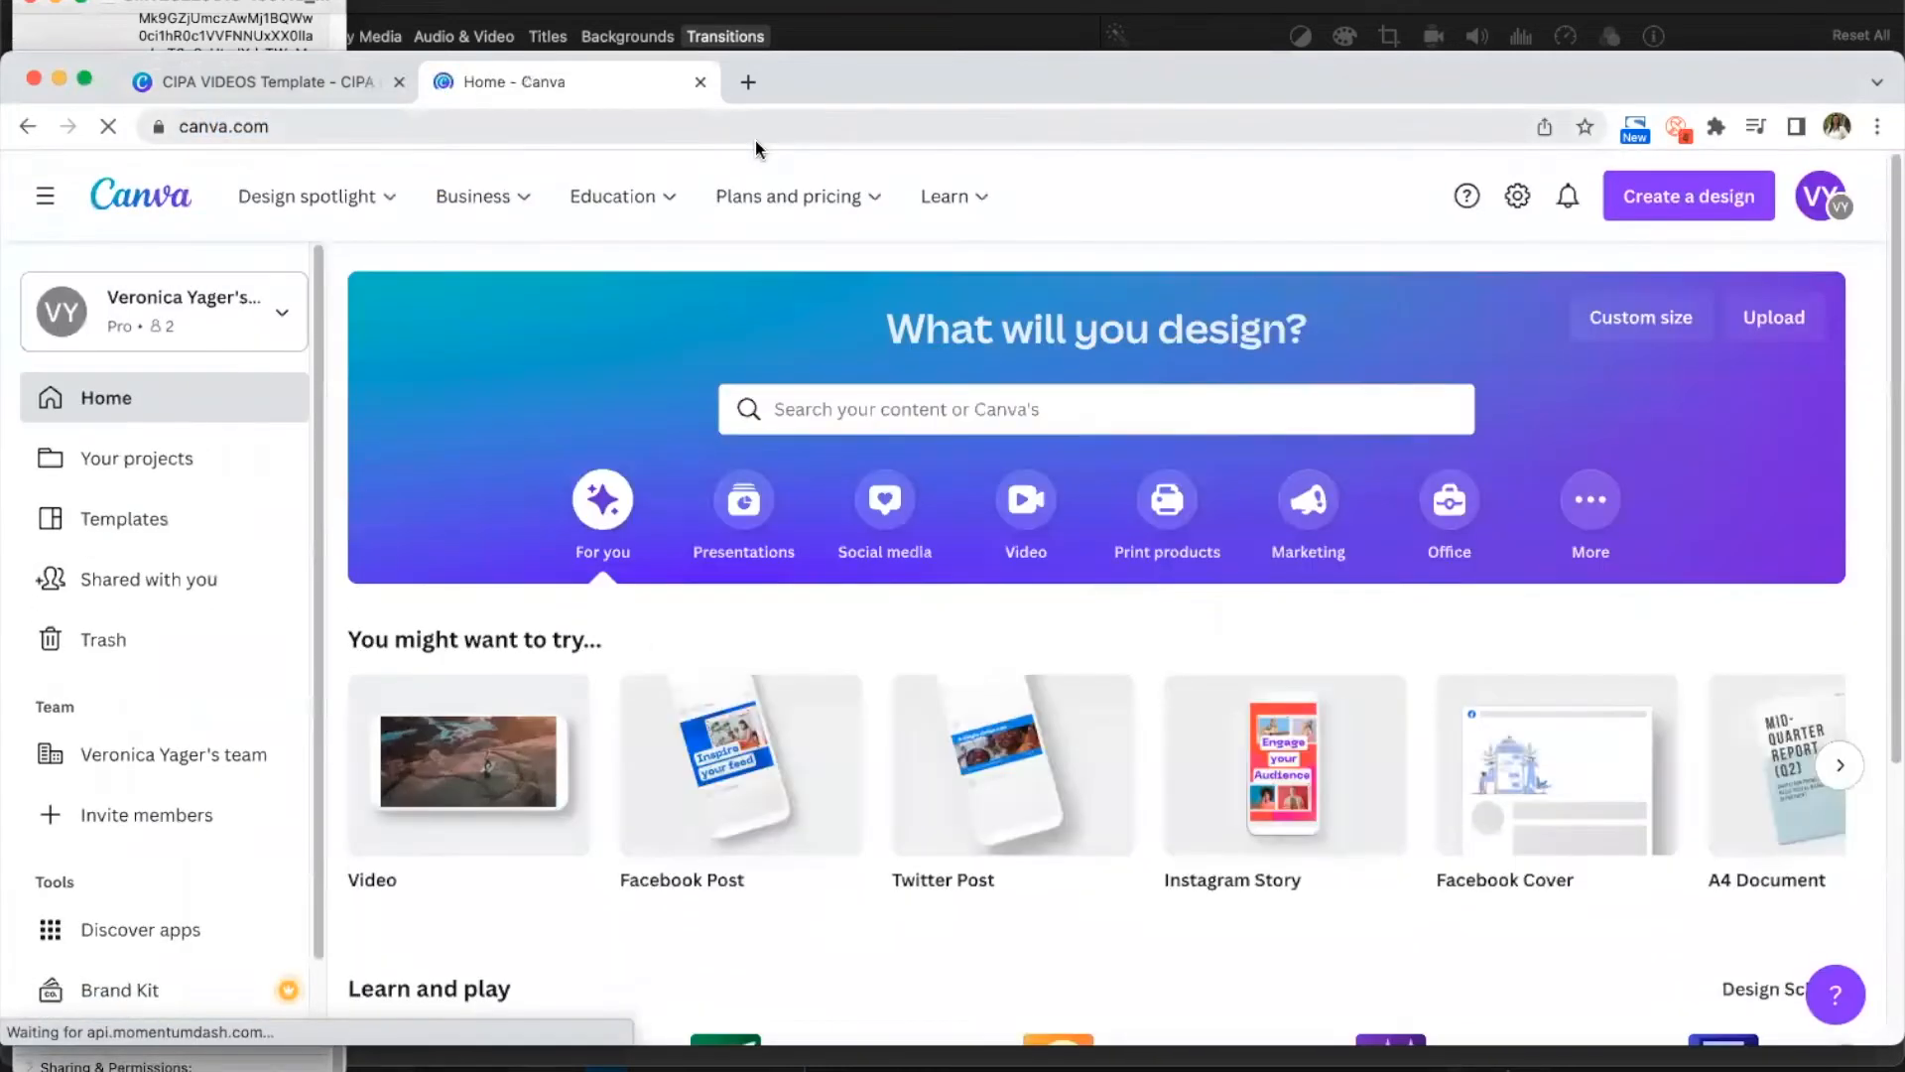
- Create a new custom-size design 1832 px wide and 982 px high
left_click(1677, 203)
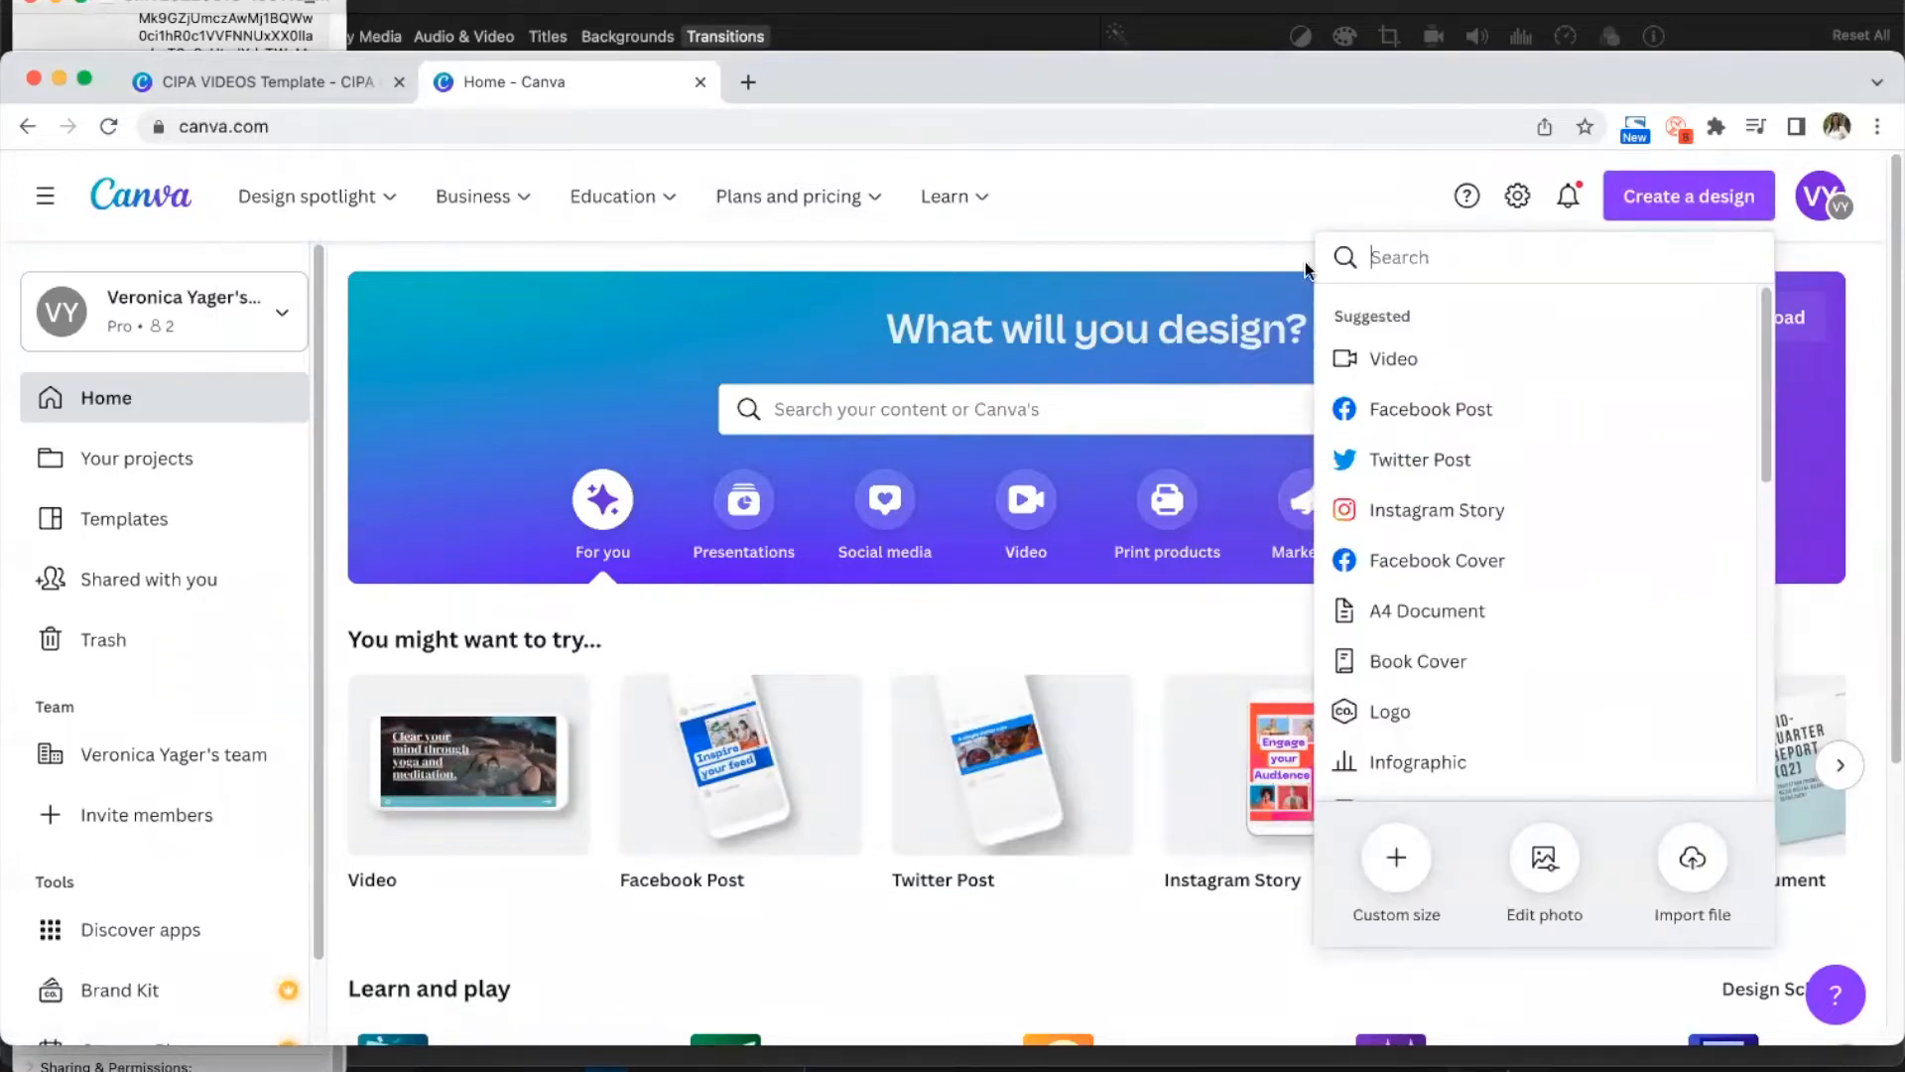
left_click(1403, 859)
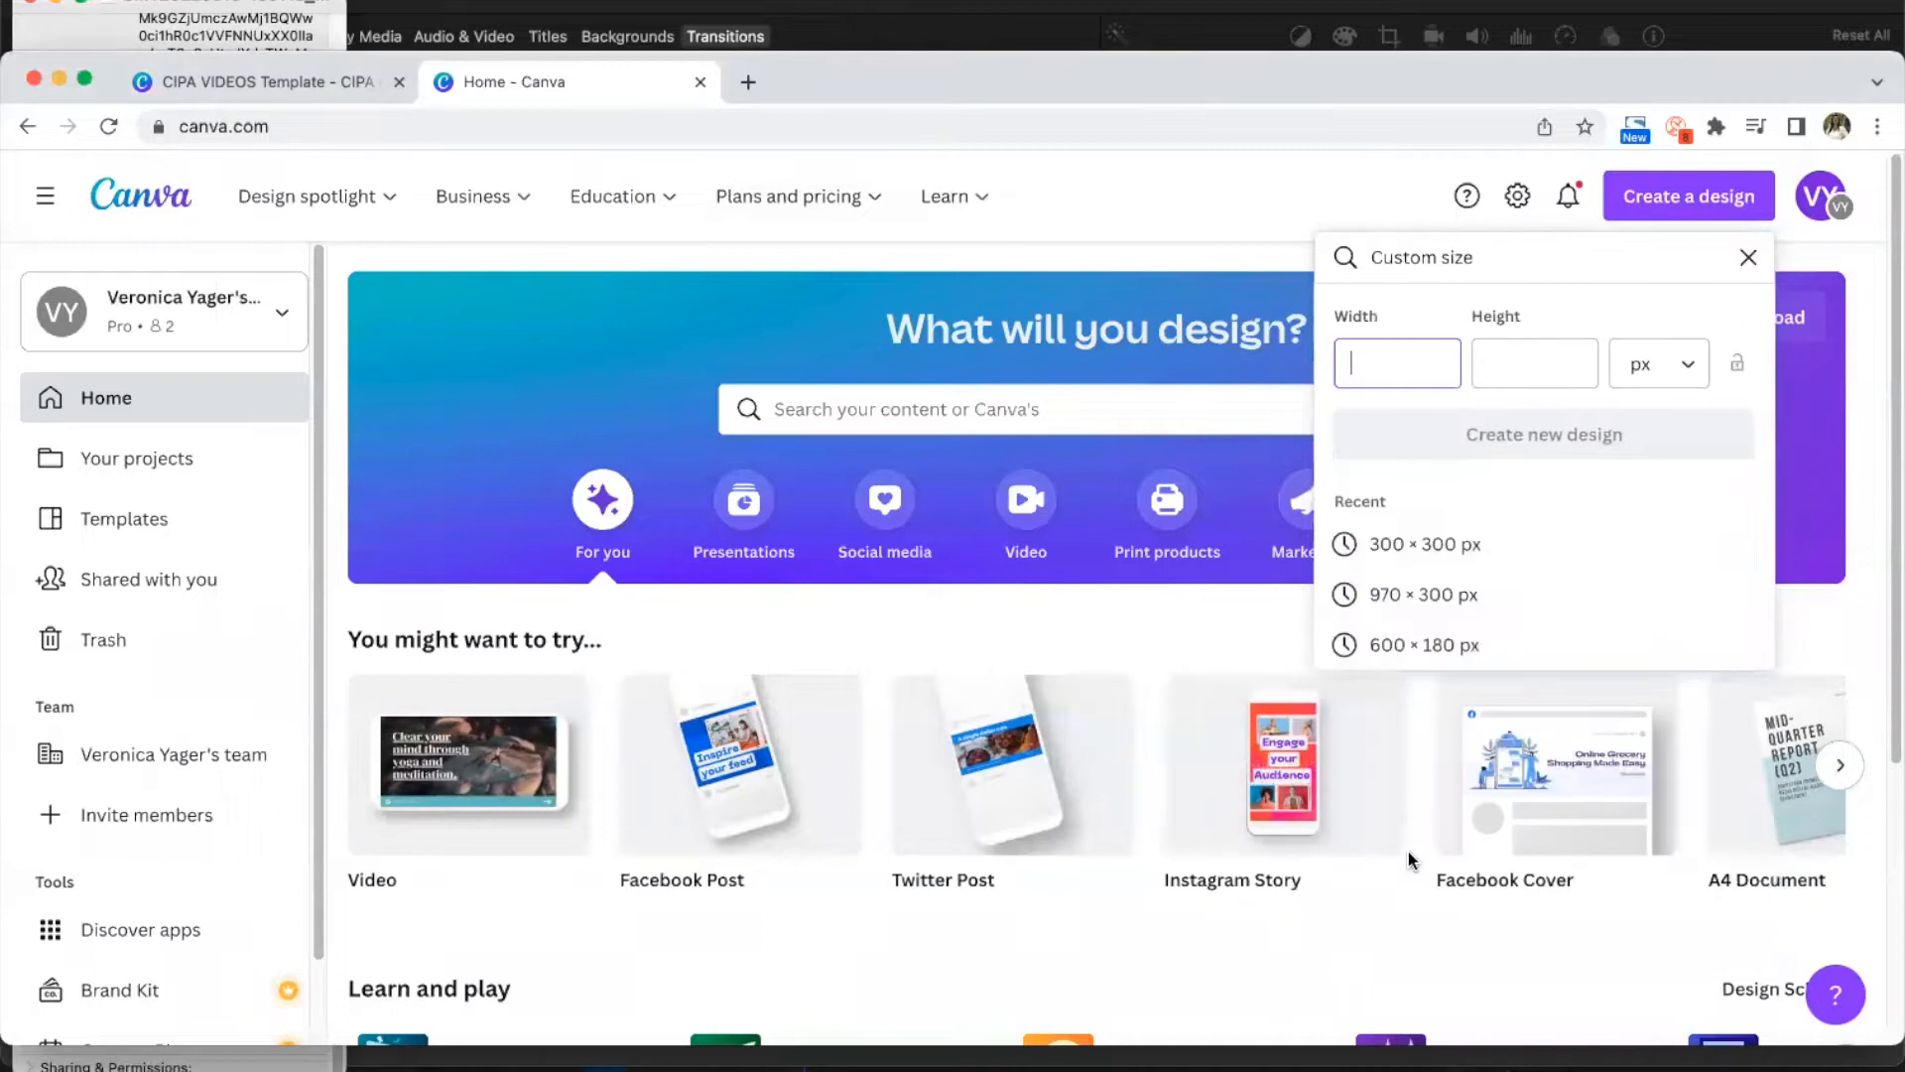
type("1832")
key("Tab")
type("982")
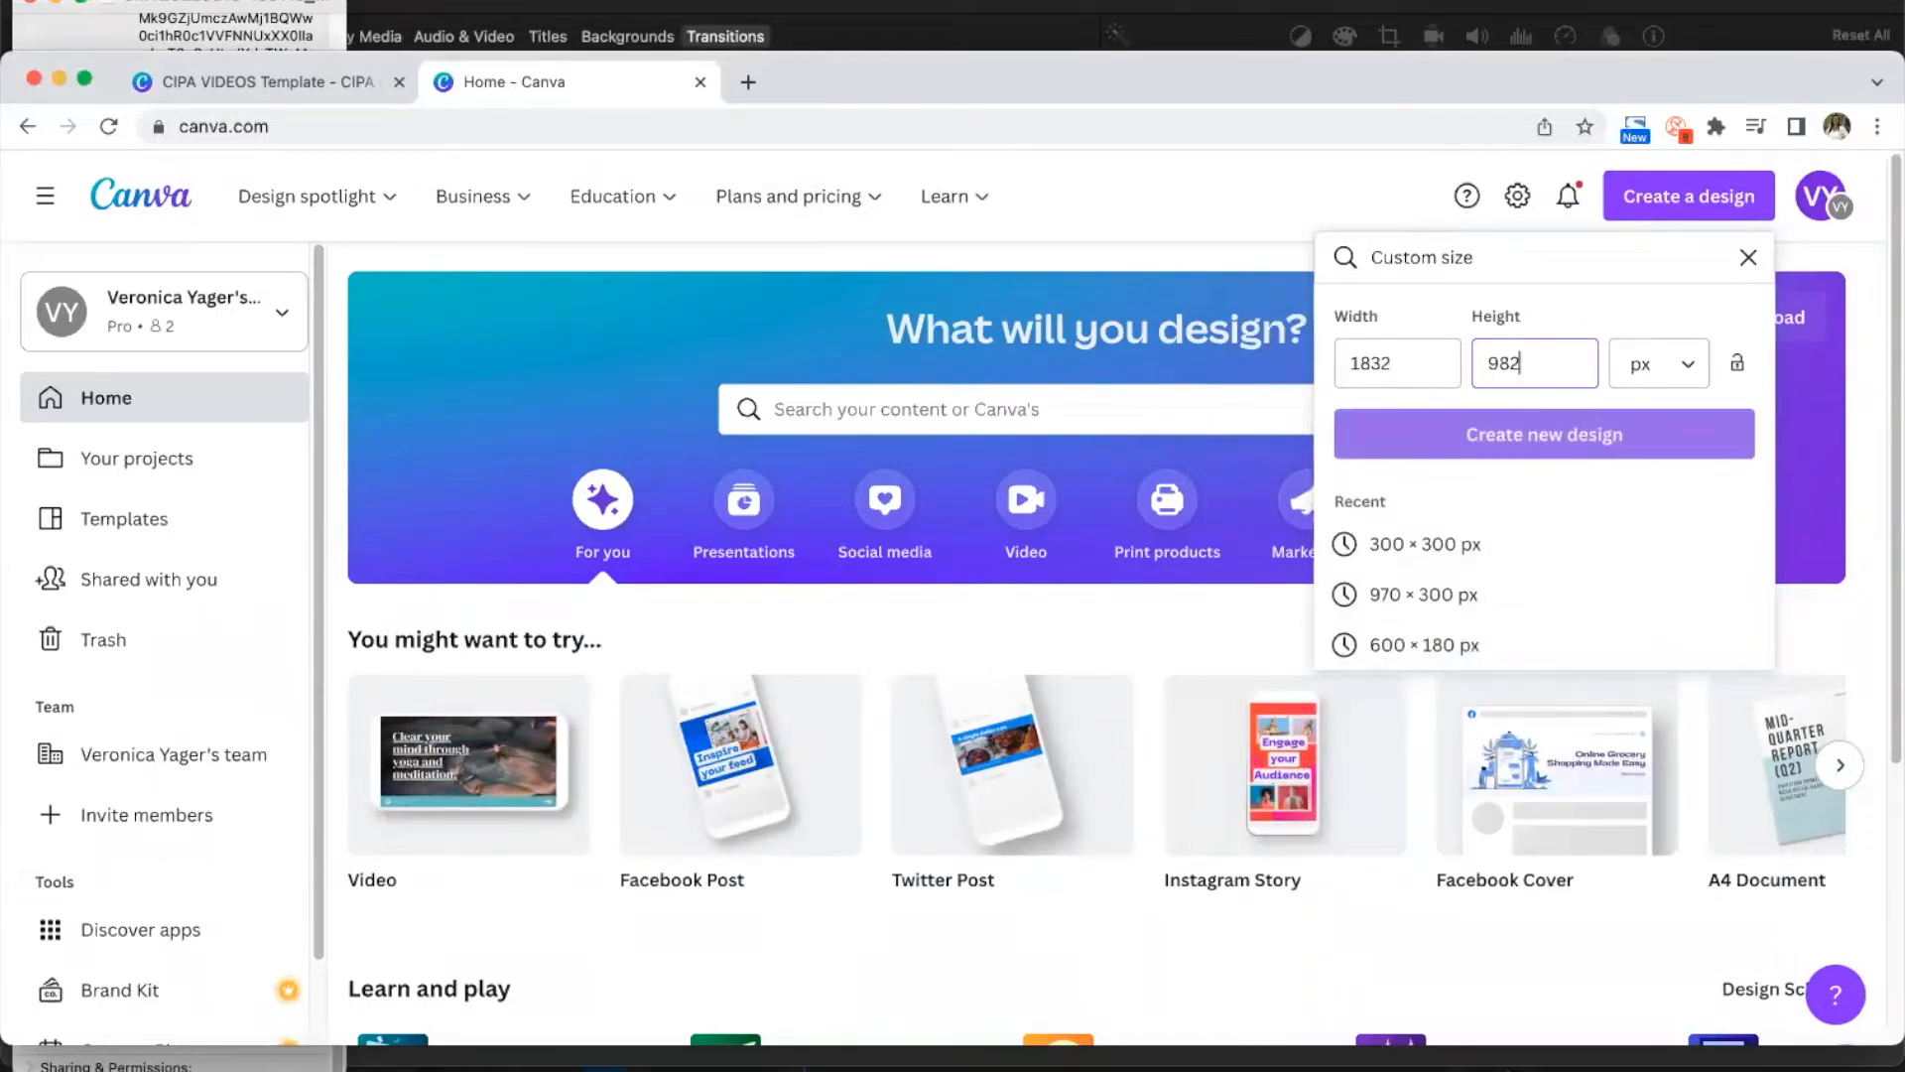
left_click(1529, 456)
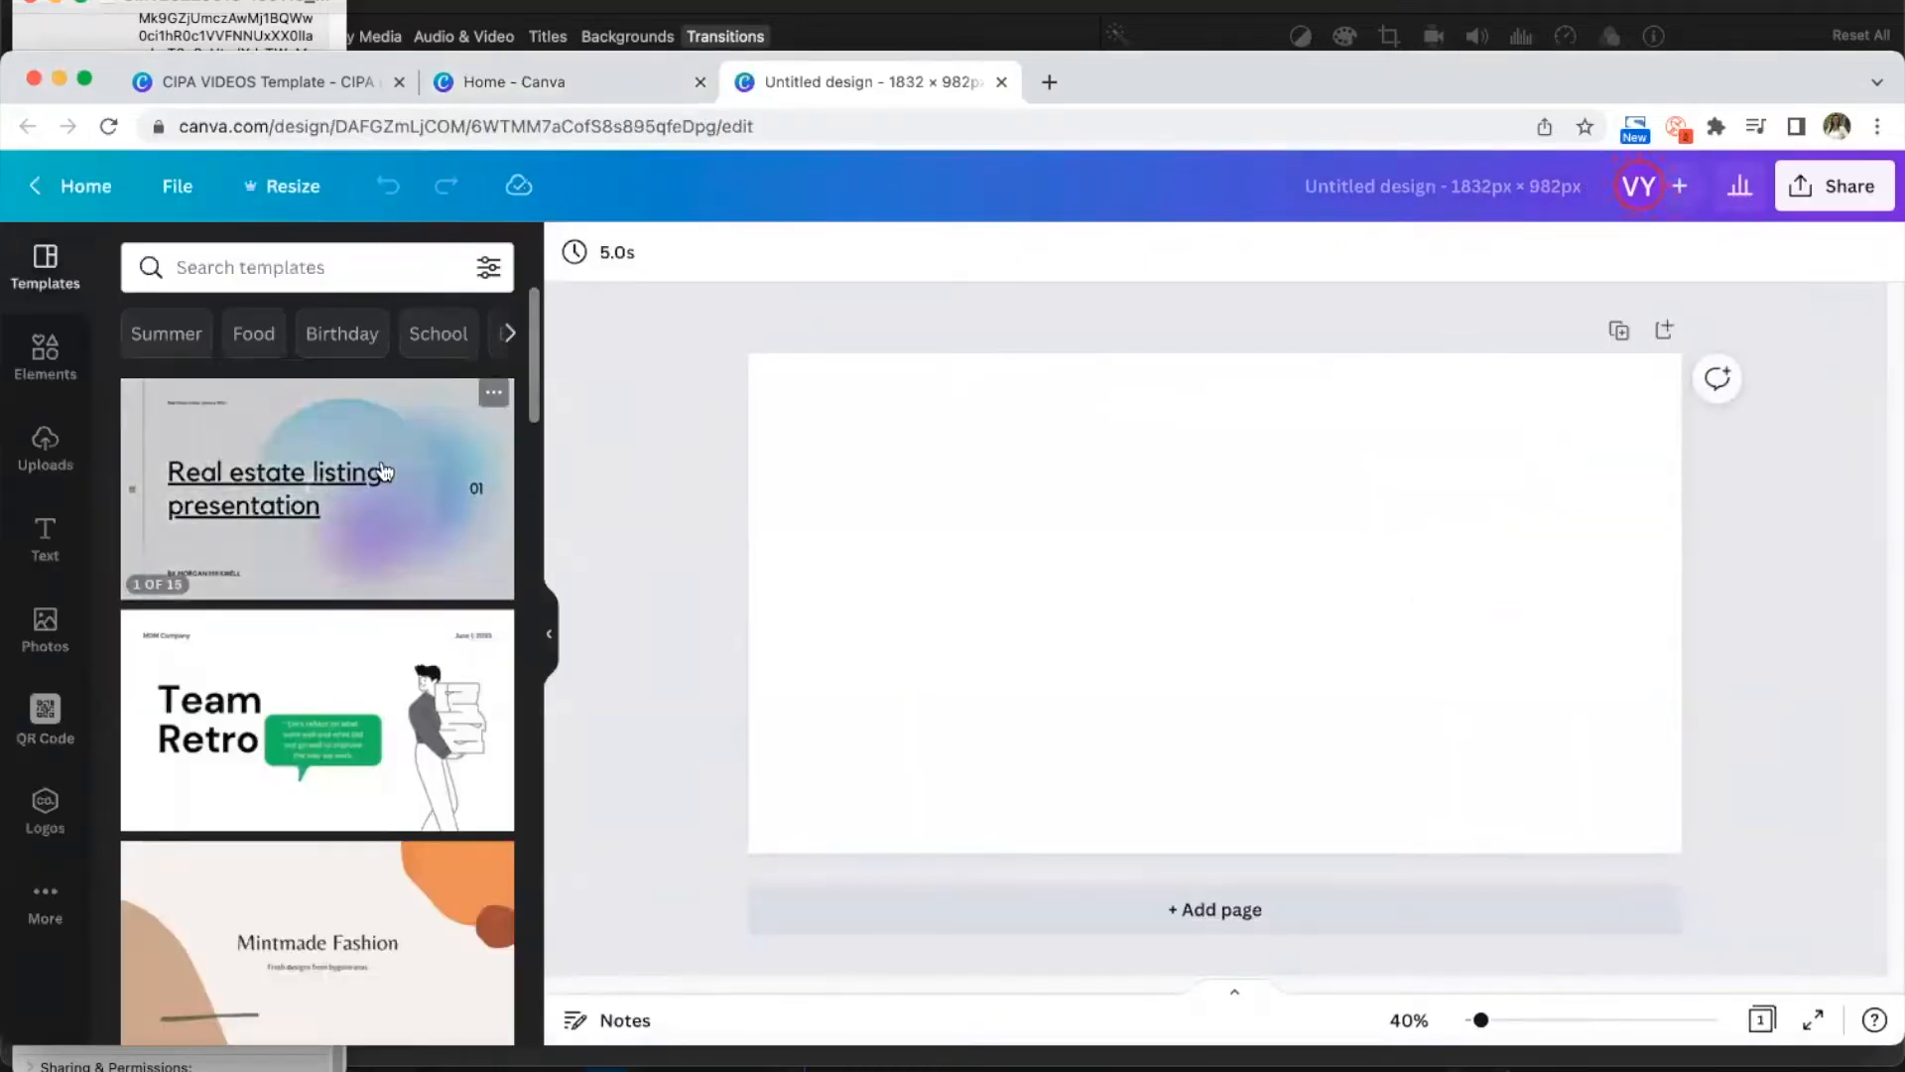
- Browse the suggested templates for the blank design and return to the CIPA VIDEOS Template design
scroll(382, 491, "down", 3)
scroll(382, 491, "down", 5)
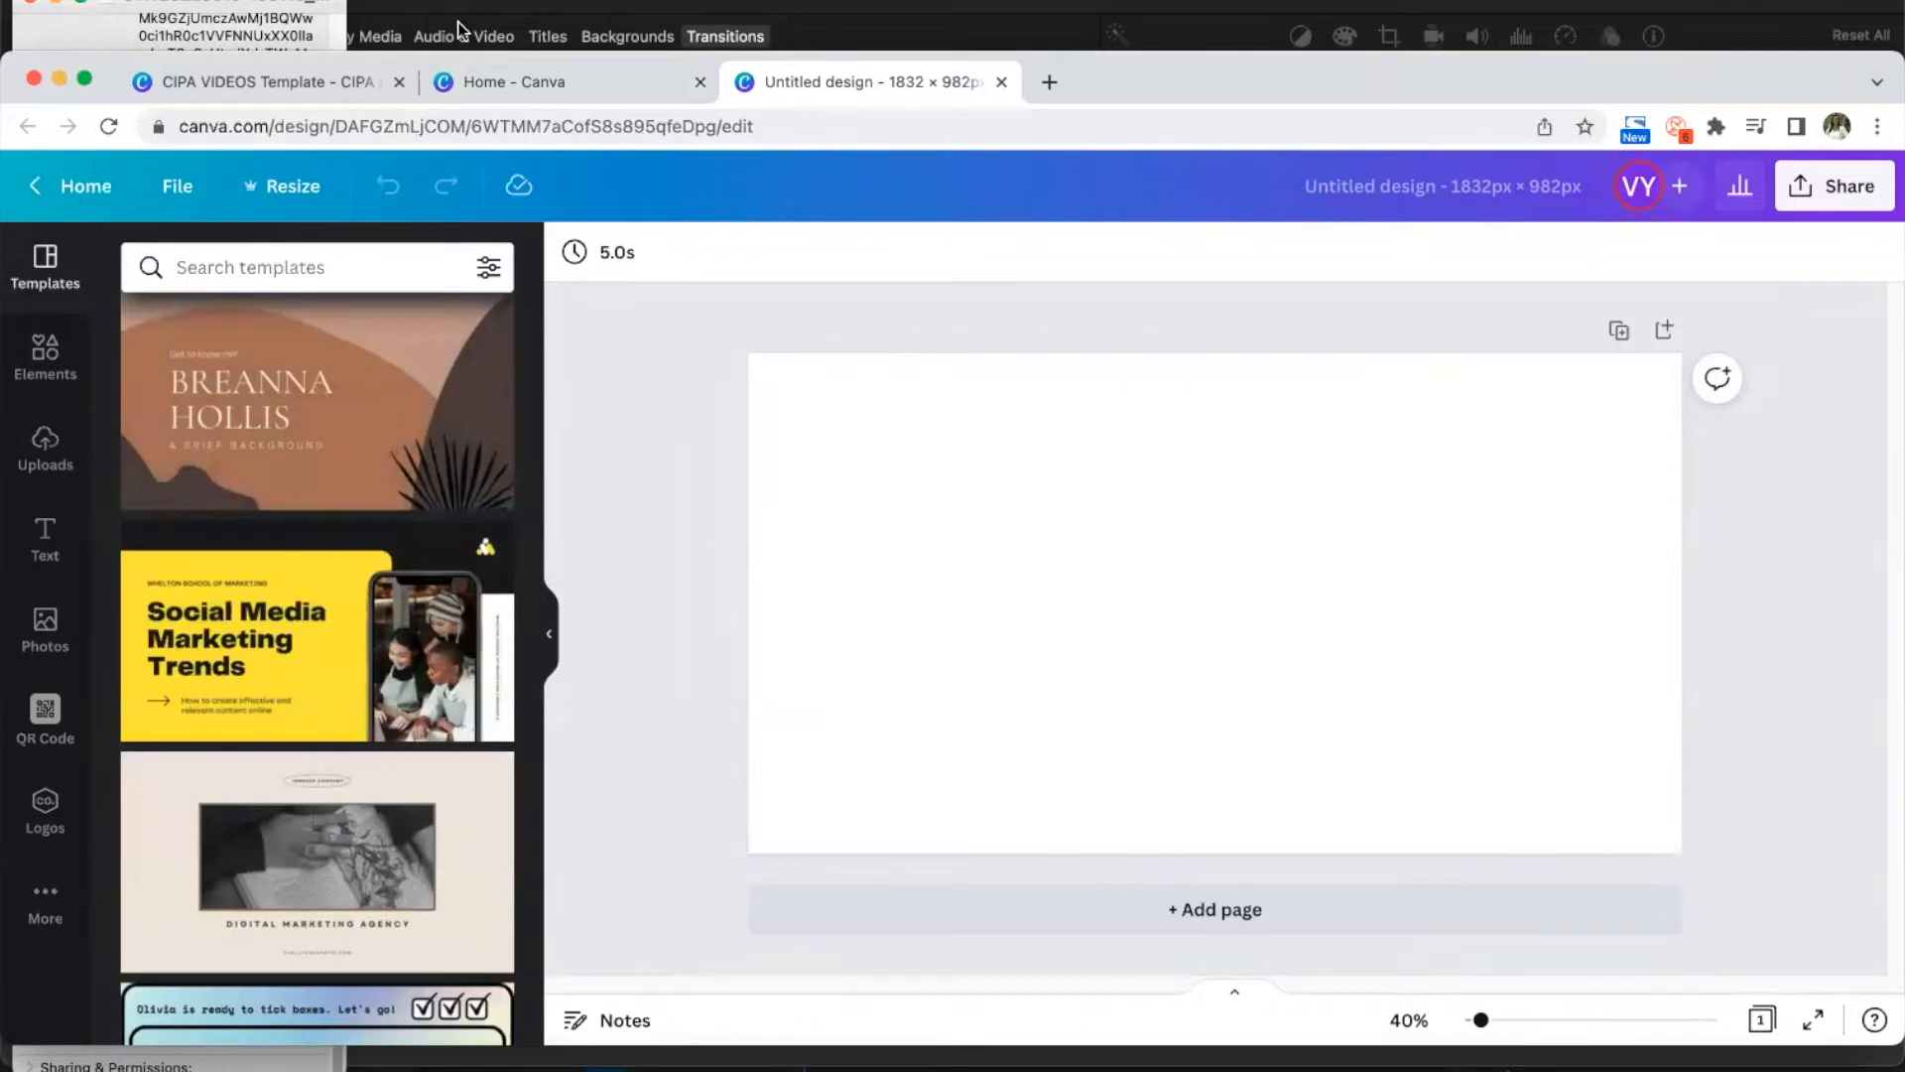
left_click(488, 79)
left_click(309, 79)
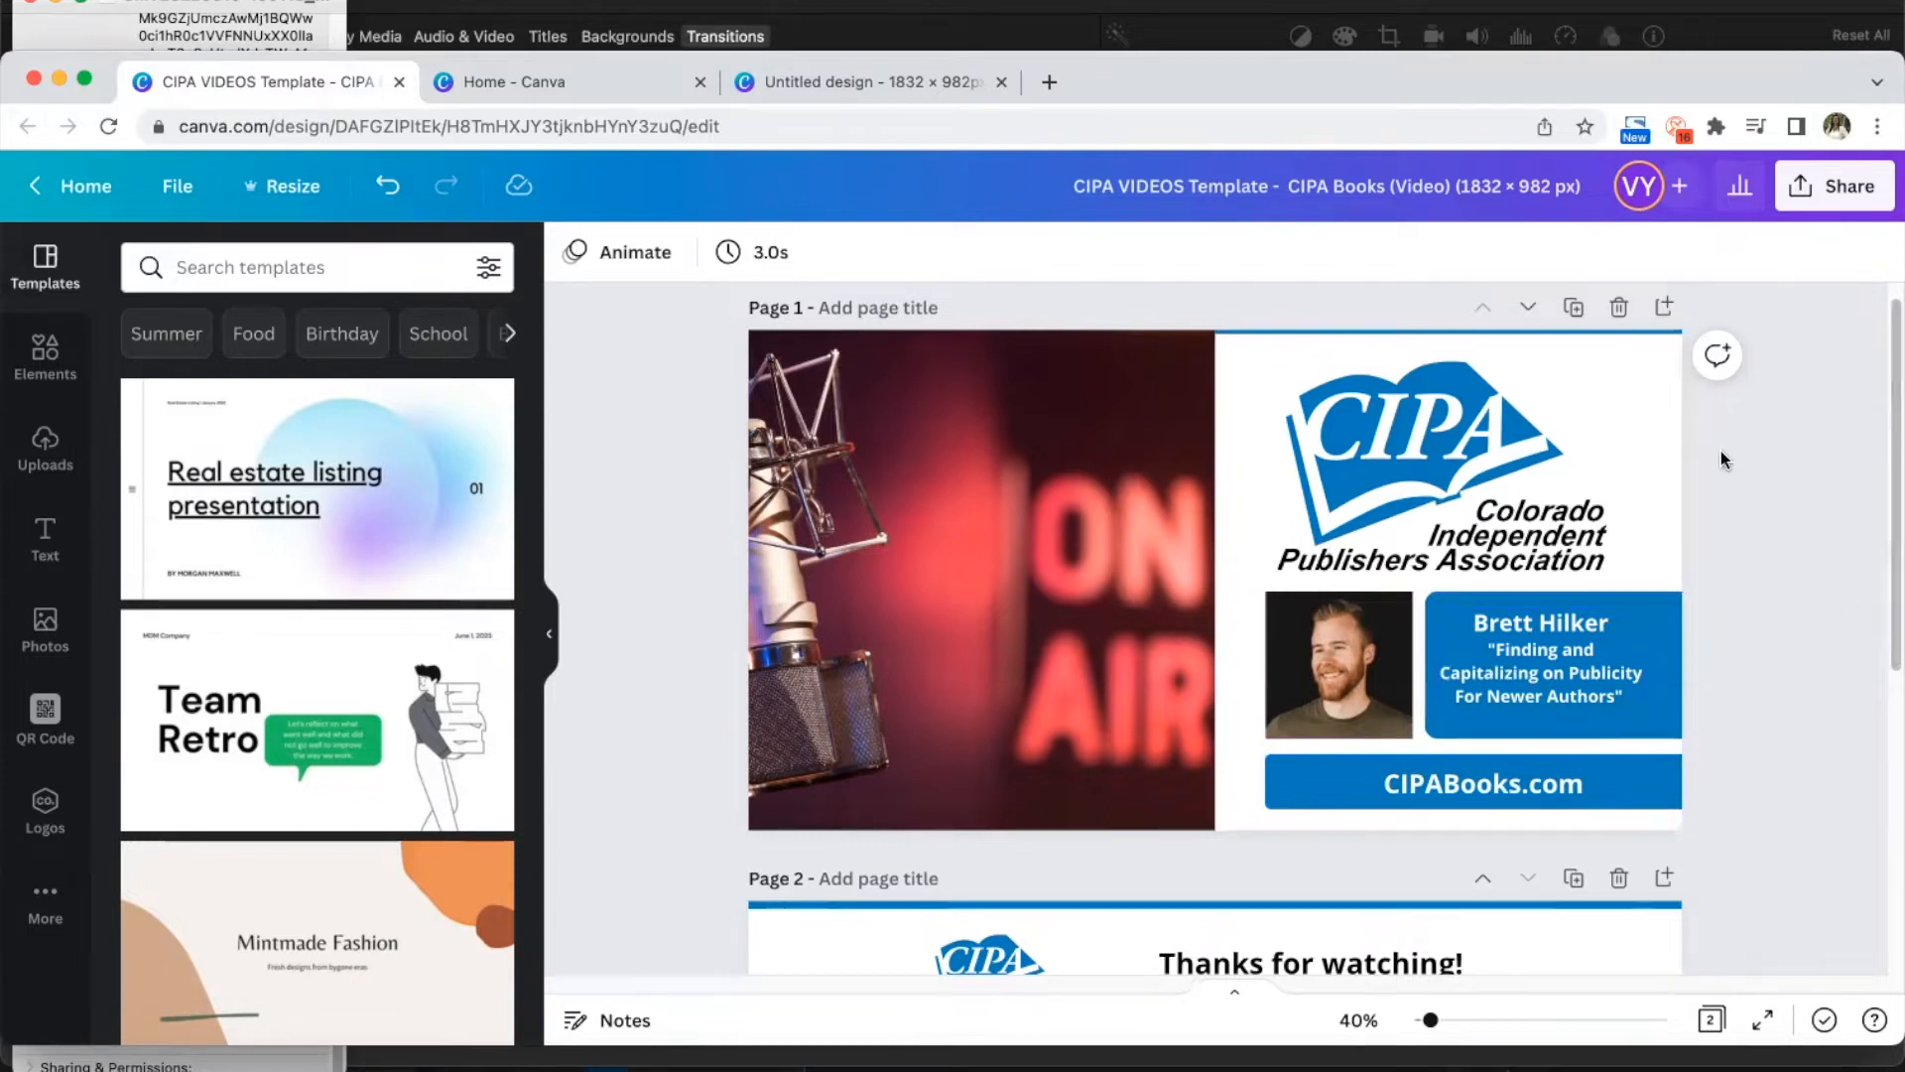
- Review the title page and the closing page of the CIPA VIDEOS Template, including each page's duration
scroll(1723, 459, "down", 5)
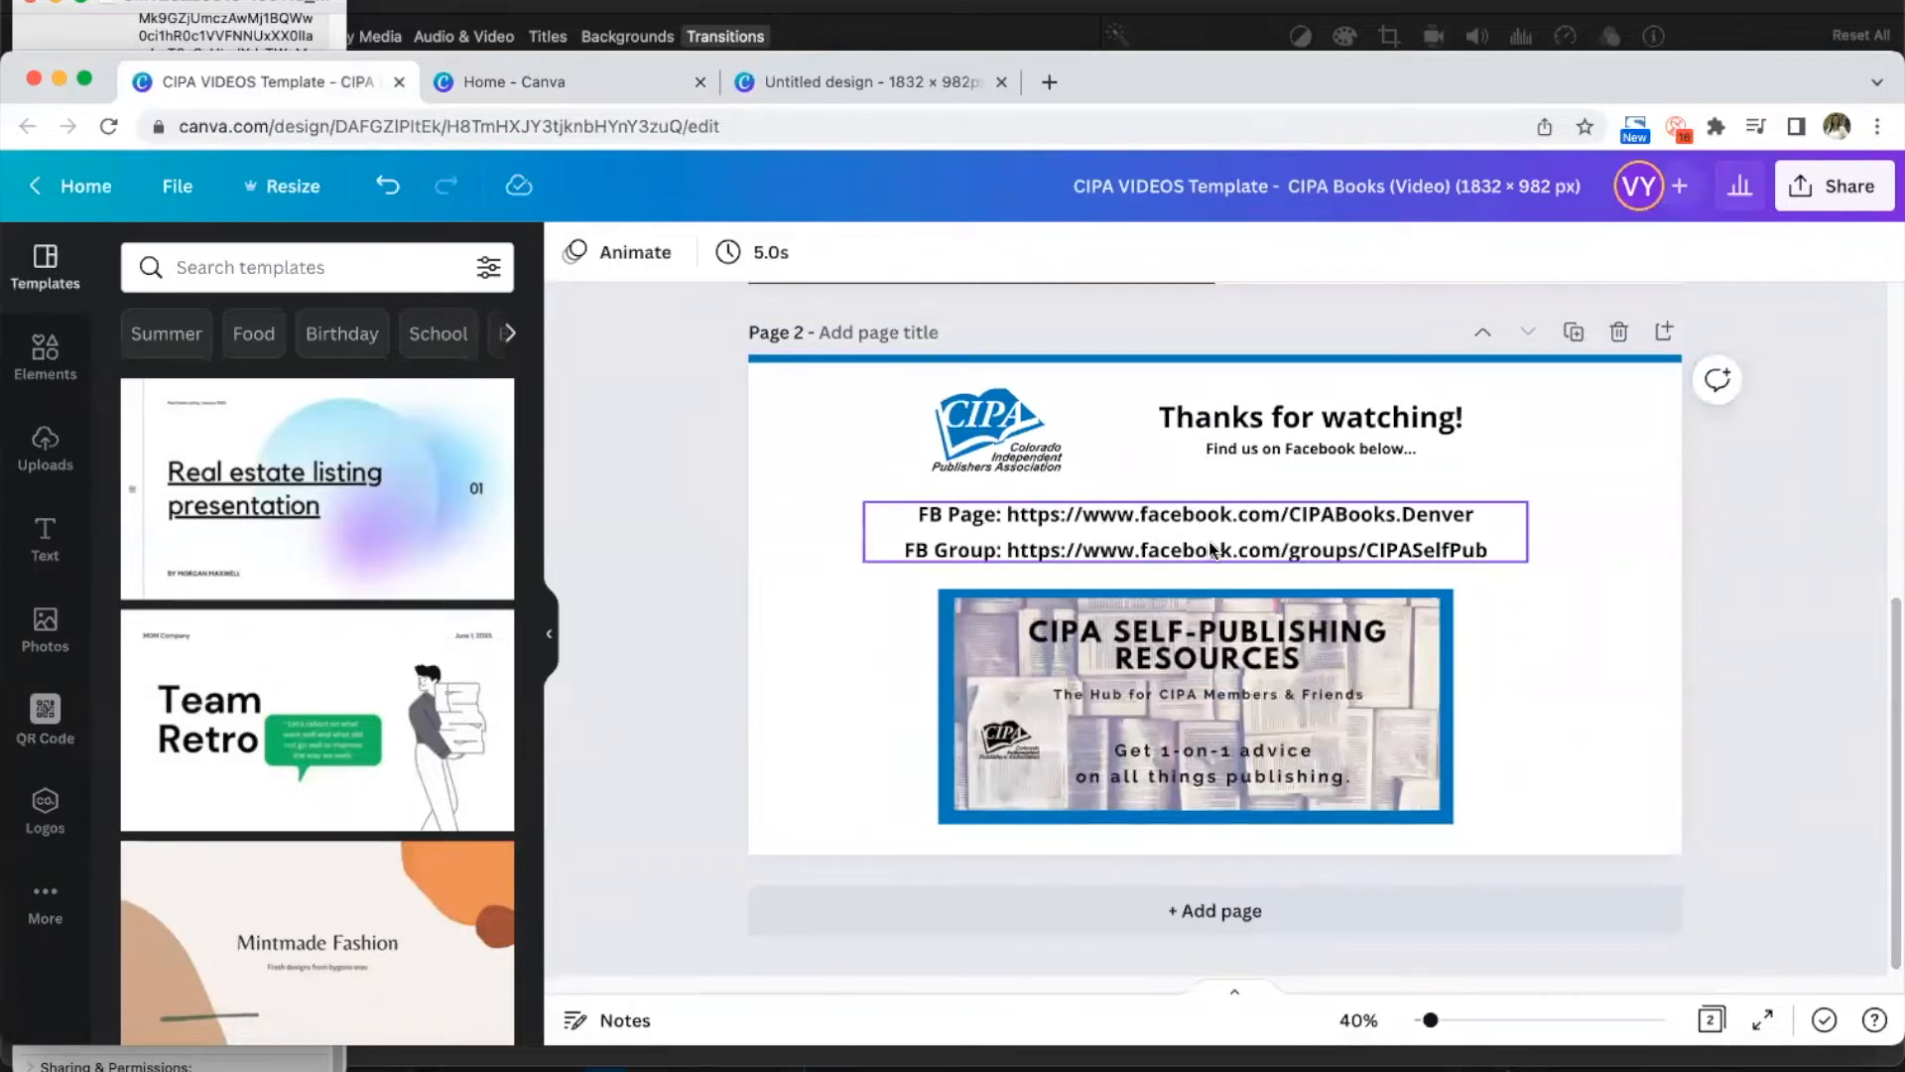
scroll(1820, 563, "up", 5)
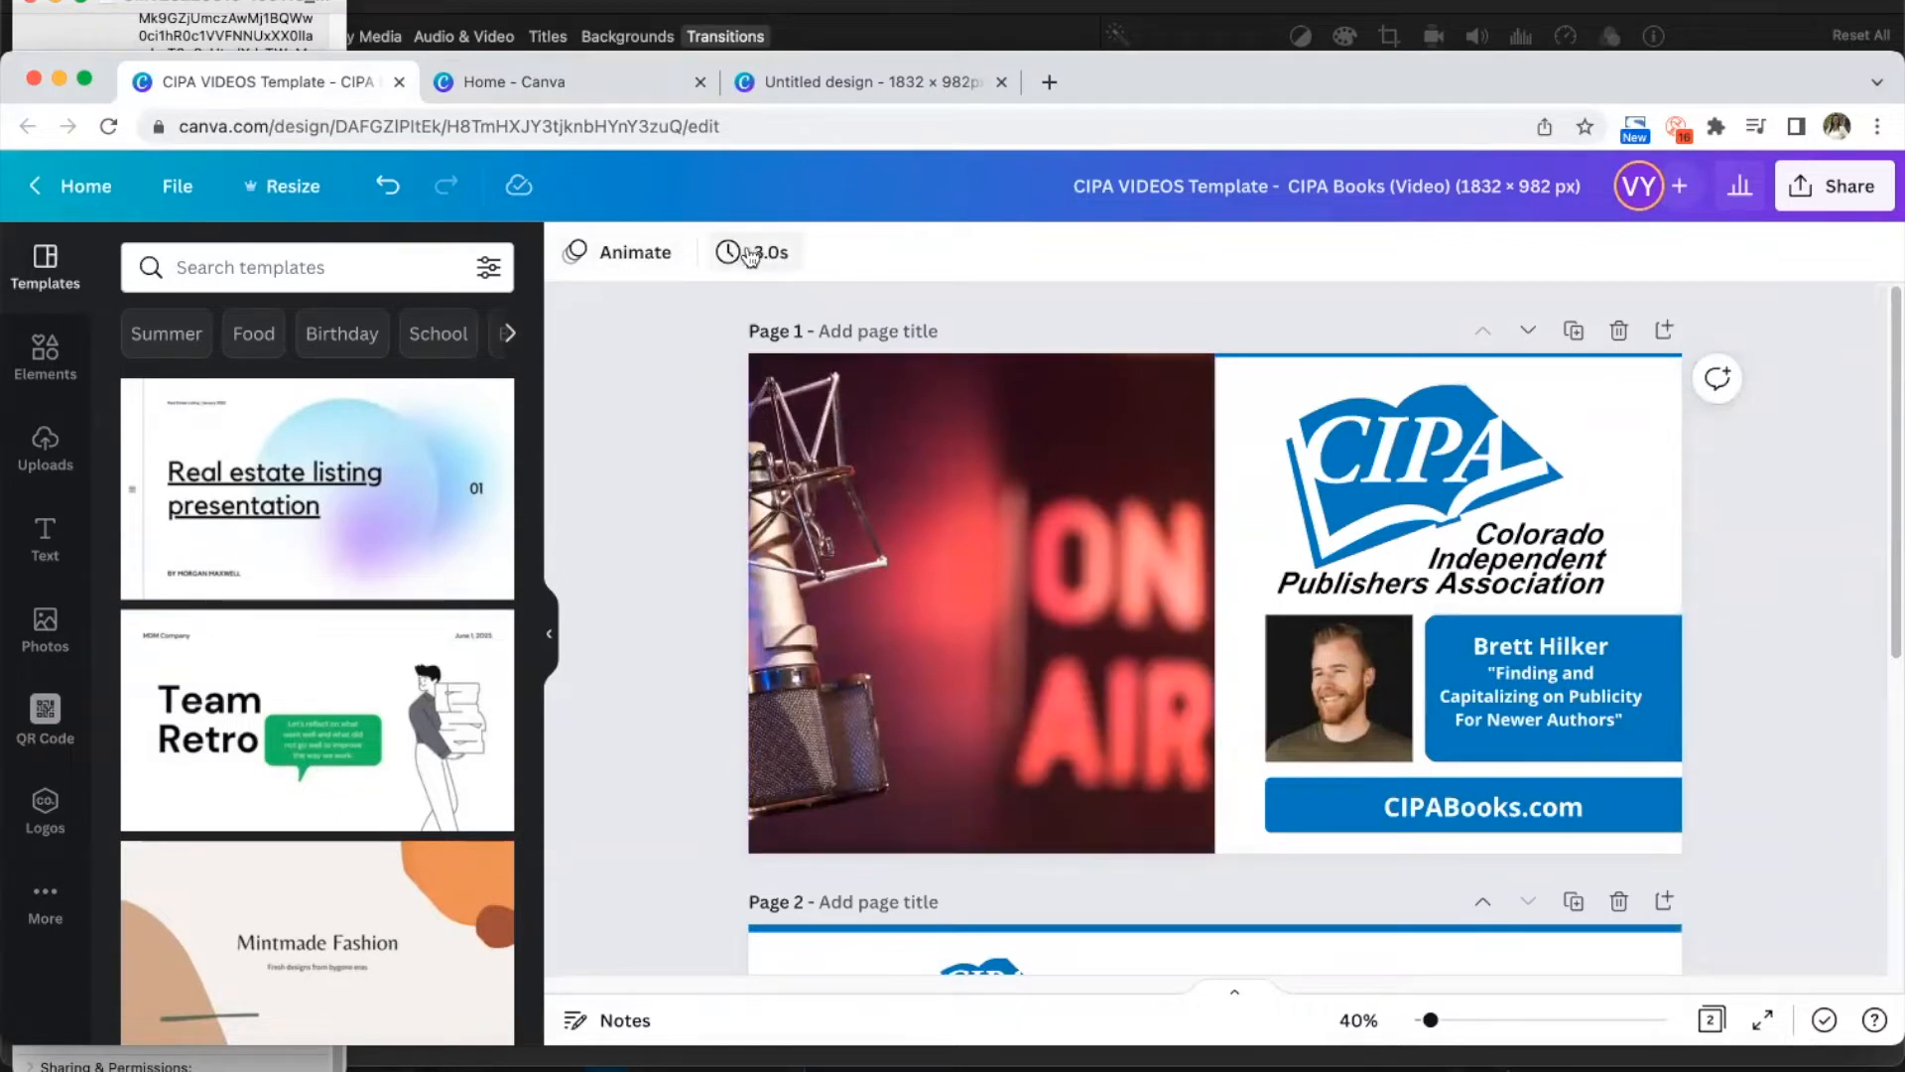
left_click(850, 369)
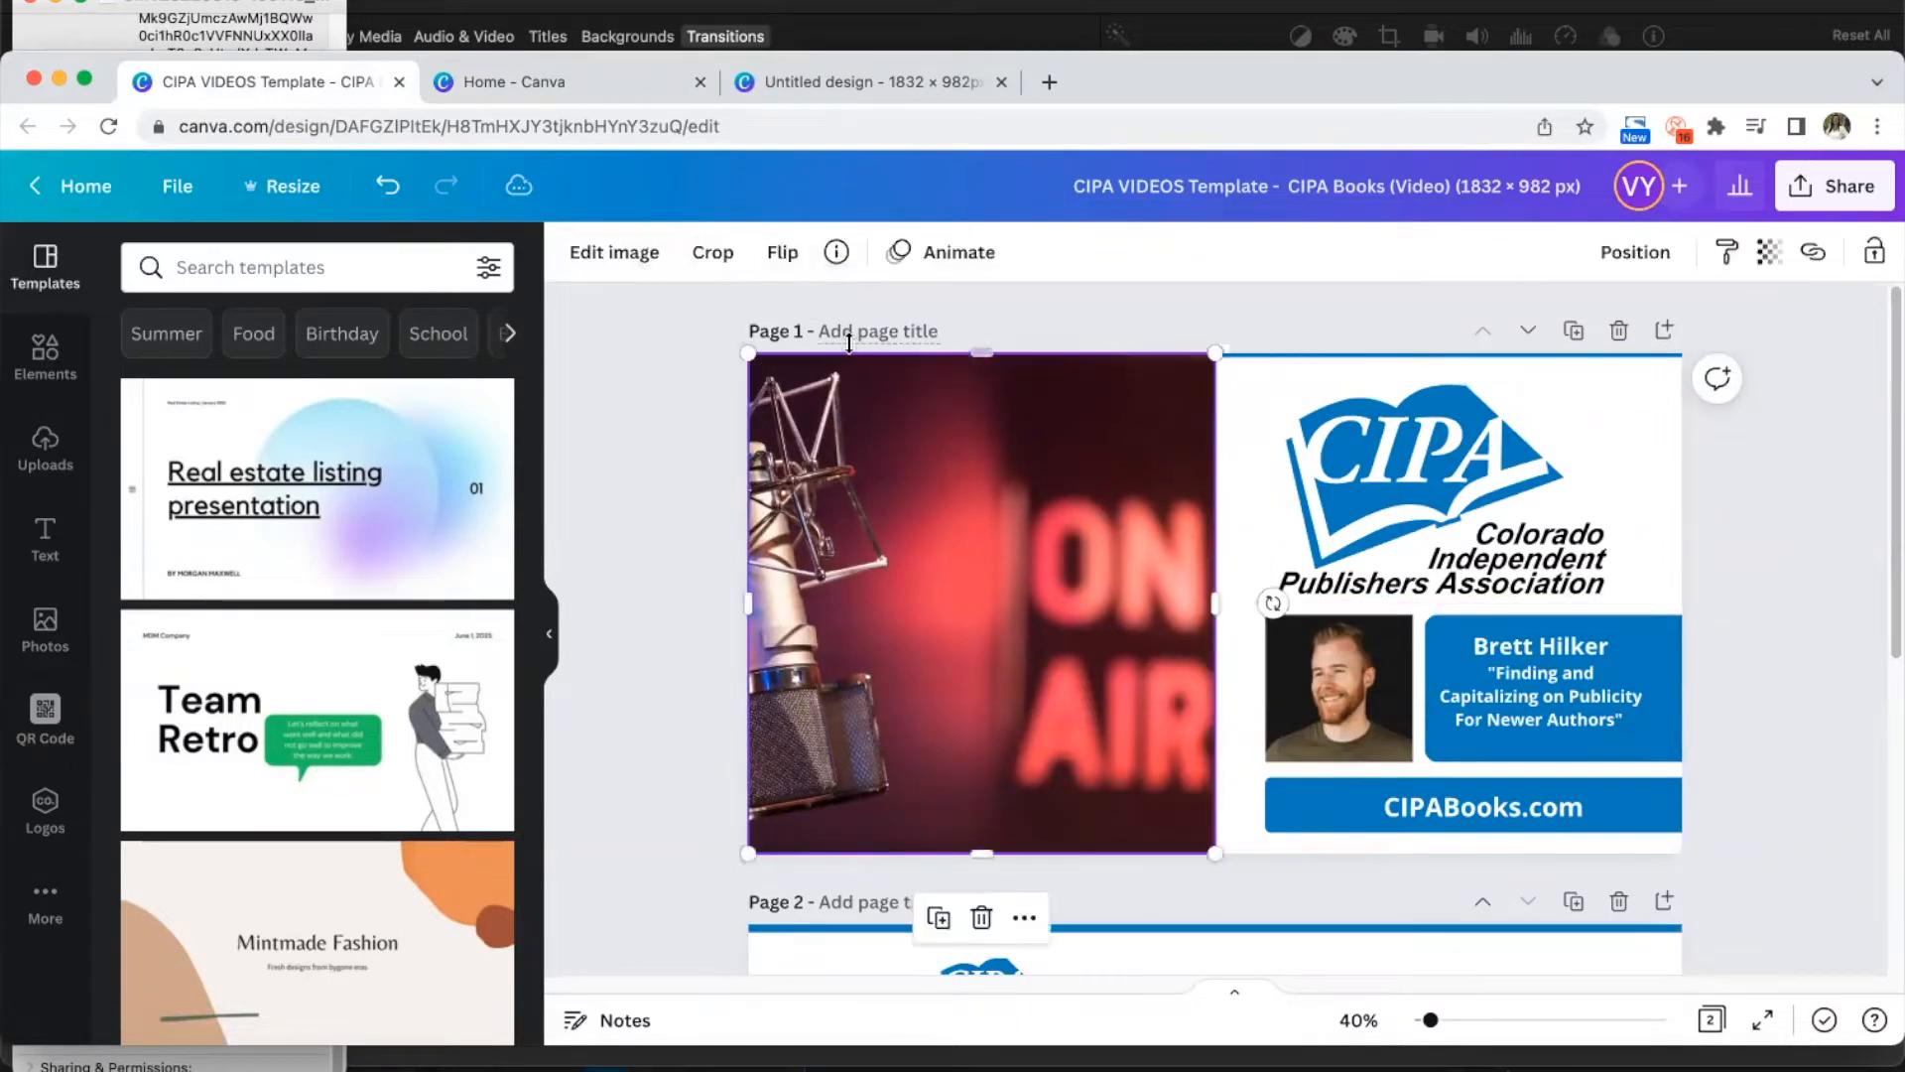
left_click(1713, 436)
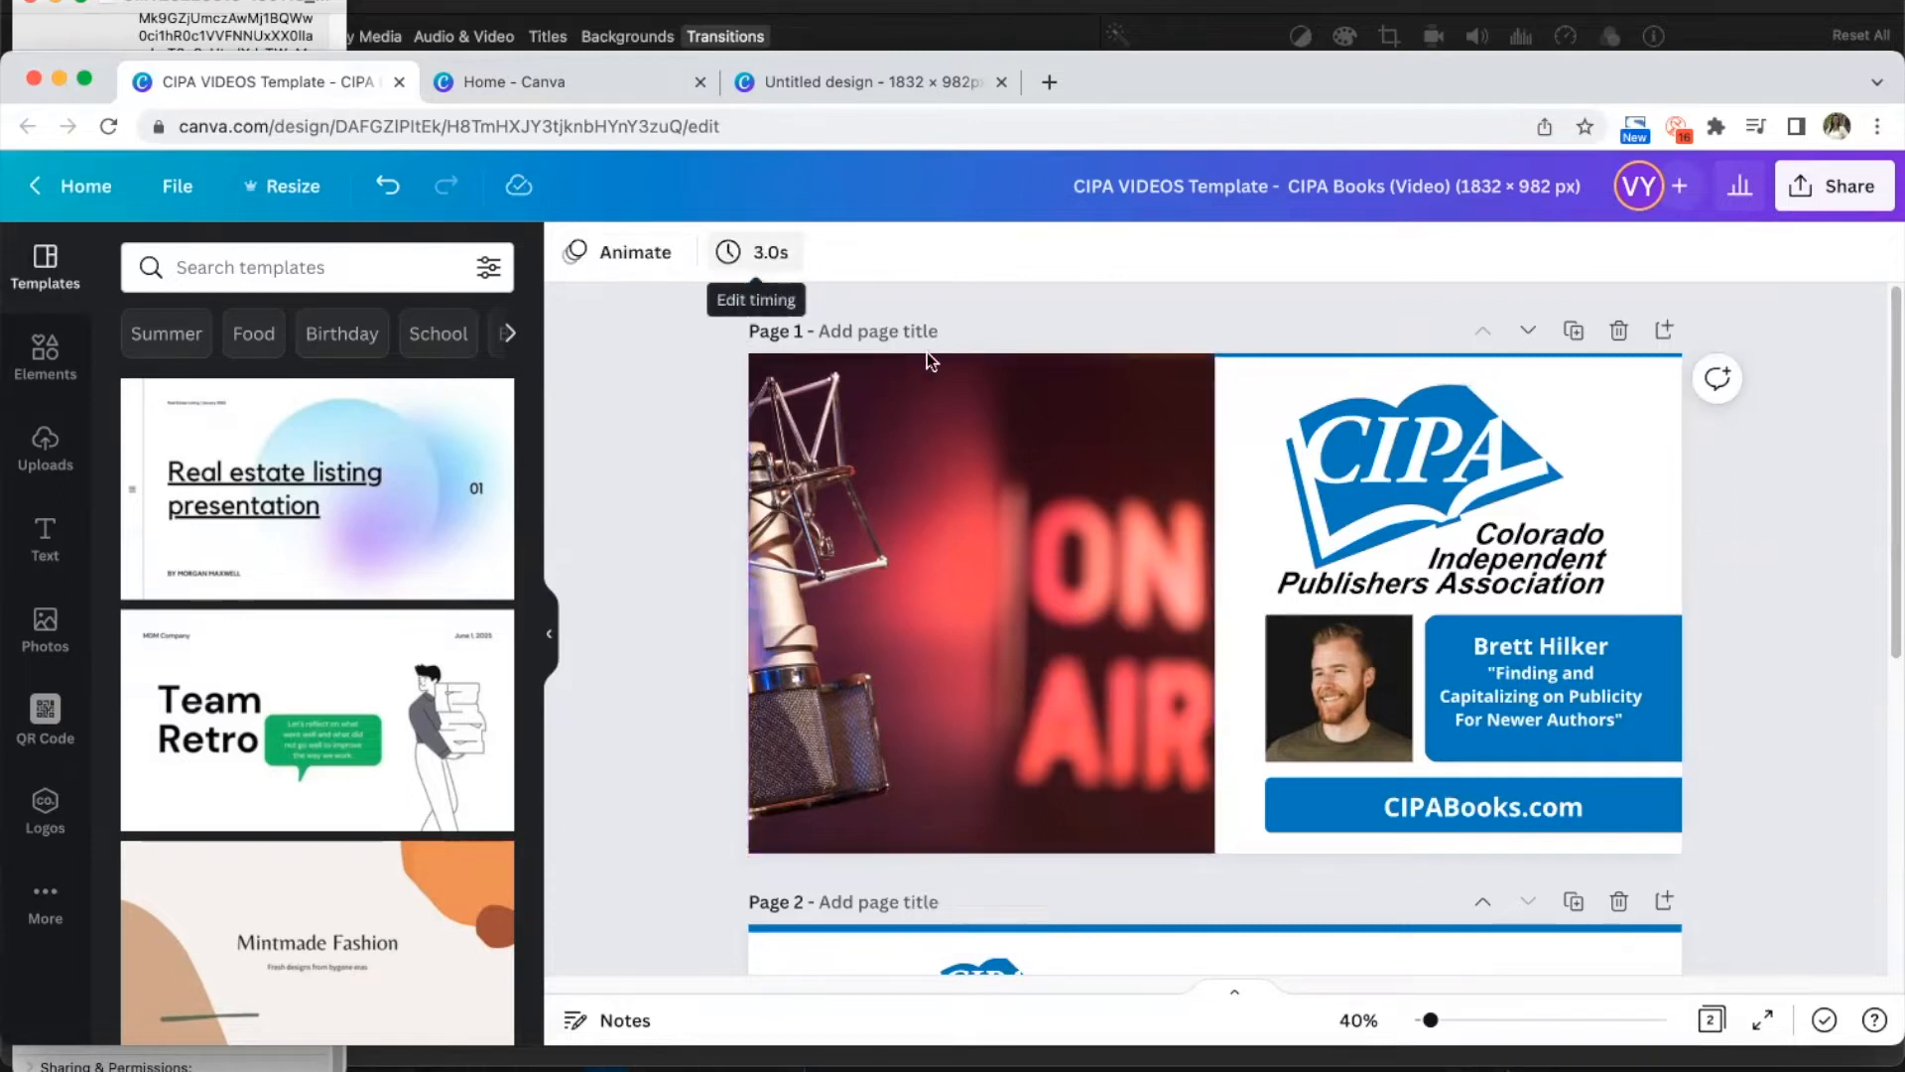
scroll(931, 361, "down", 5)
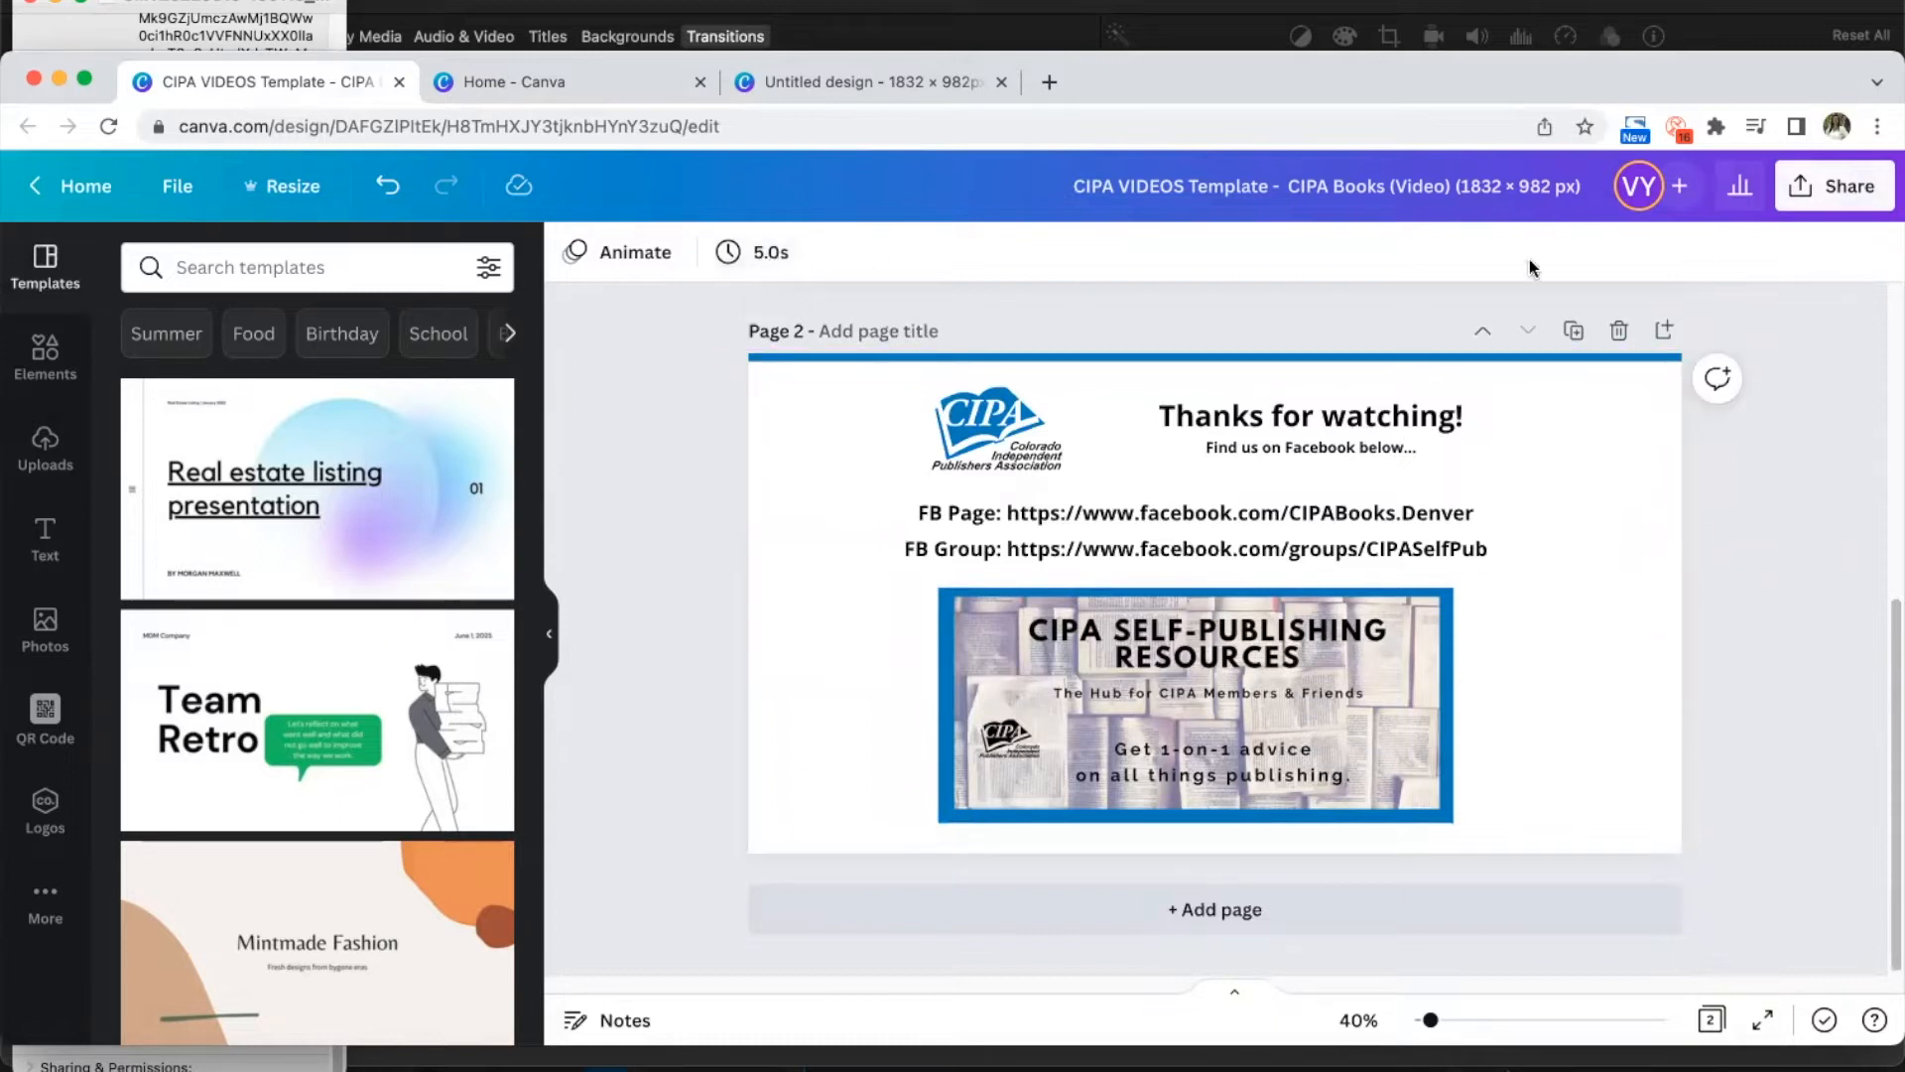
scroll(1803, 369, "up", 5)
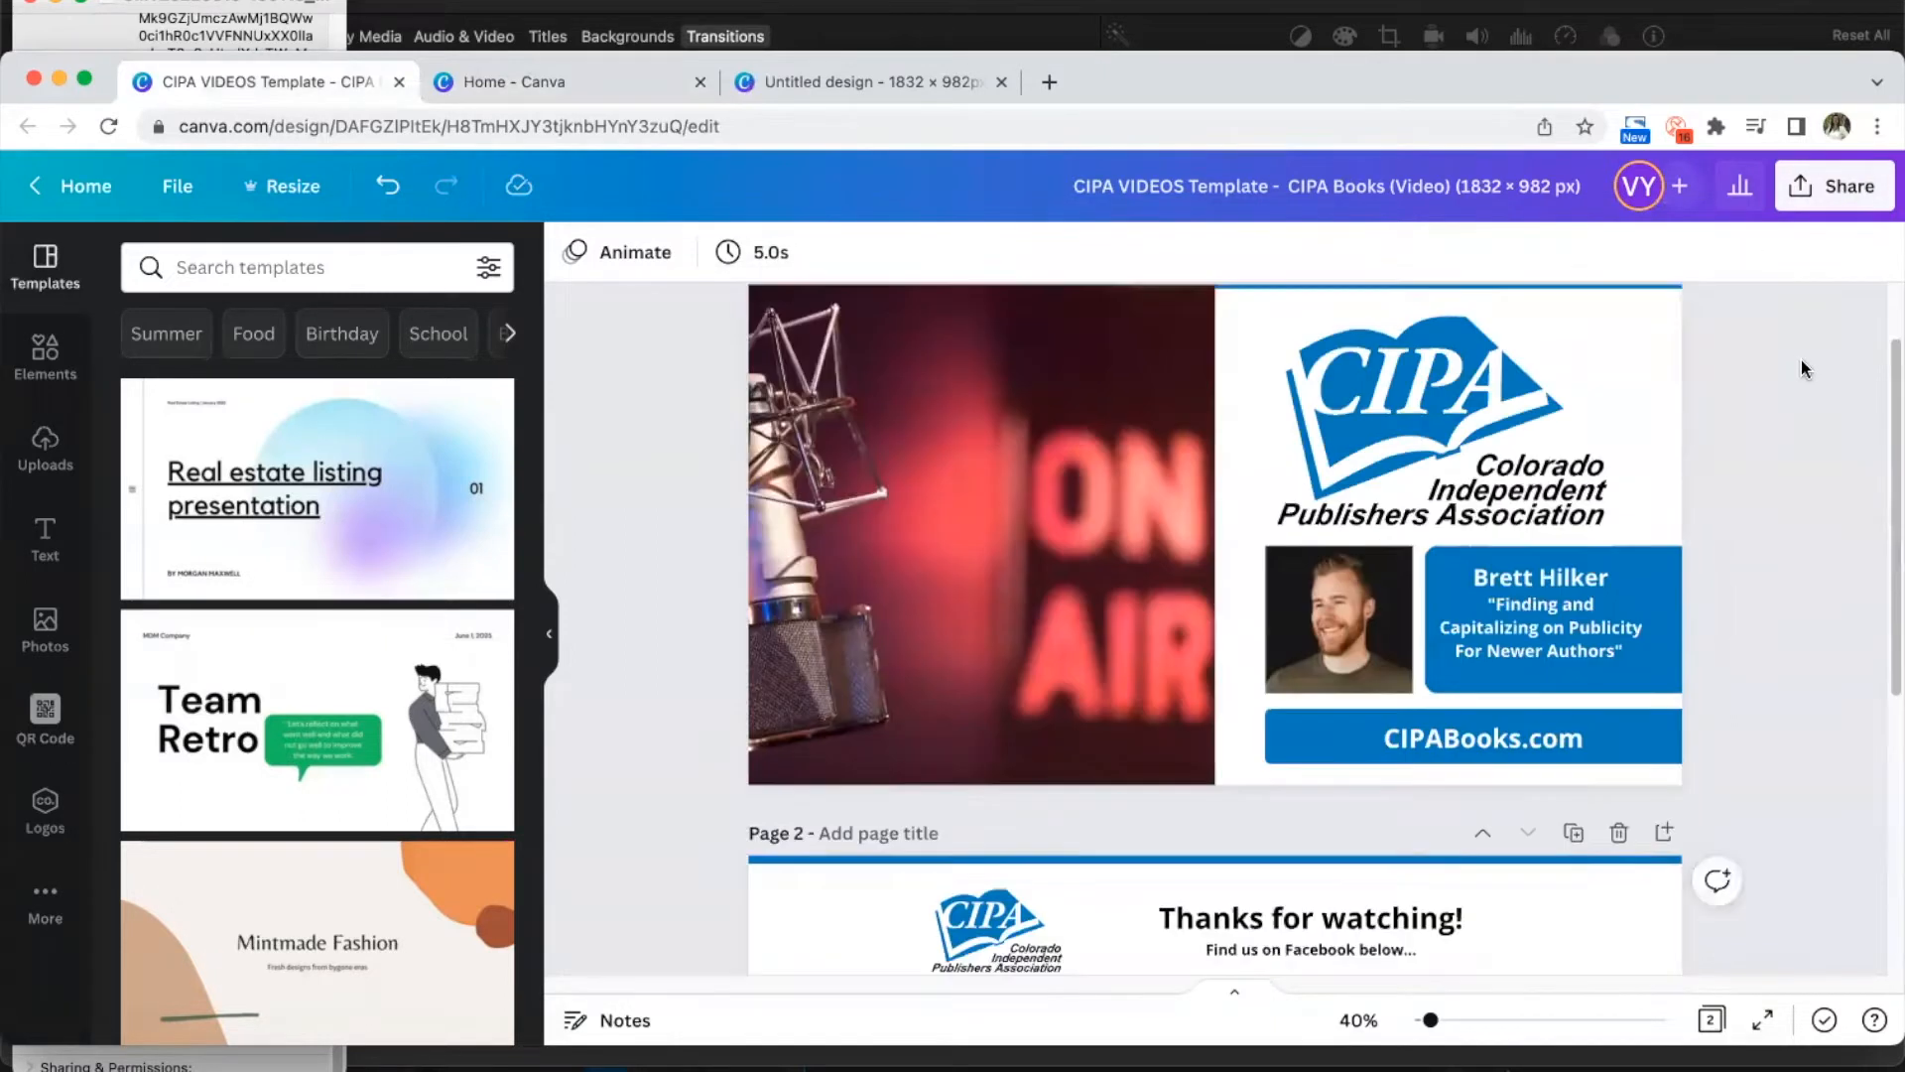
scroll(1803, 369, "up", 1)
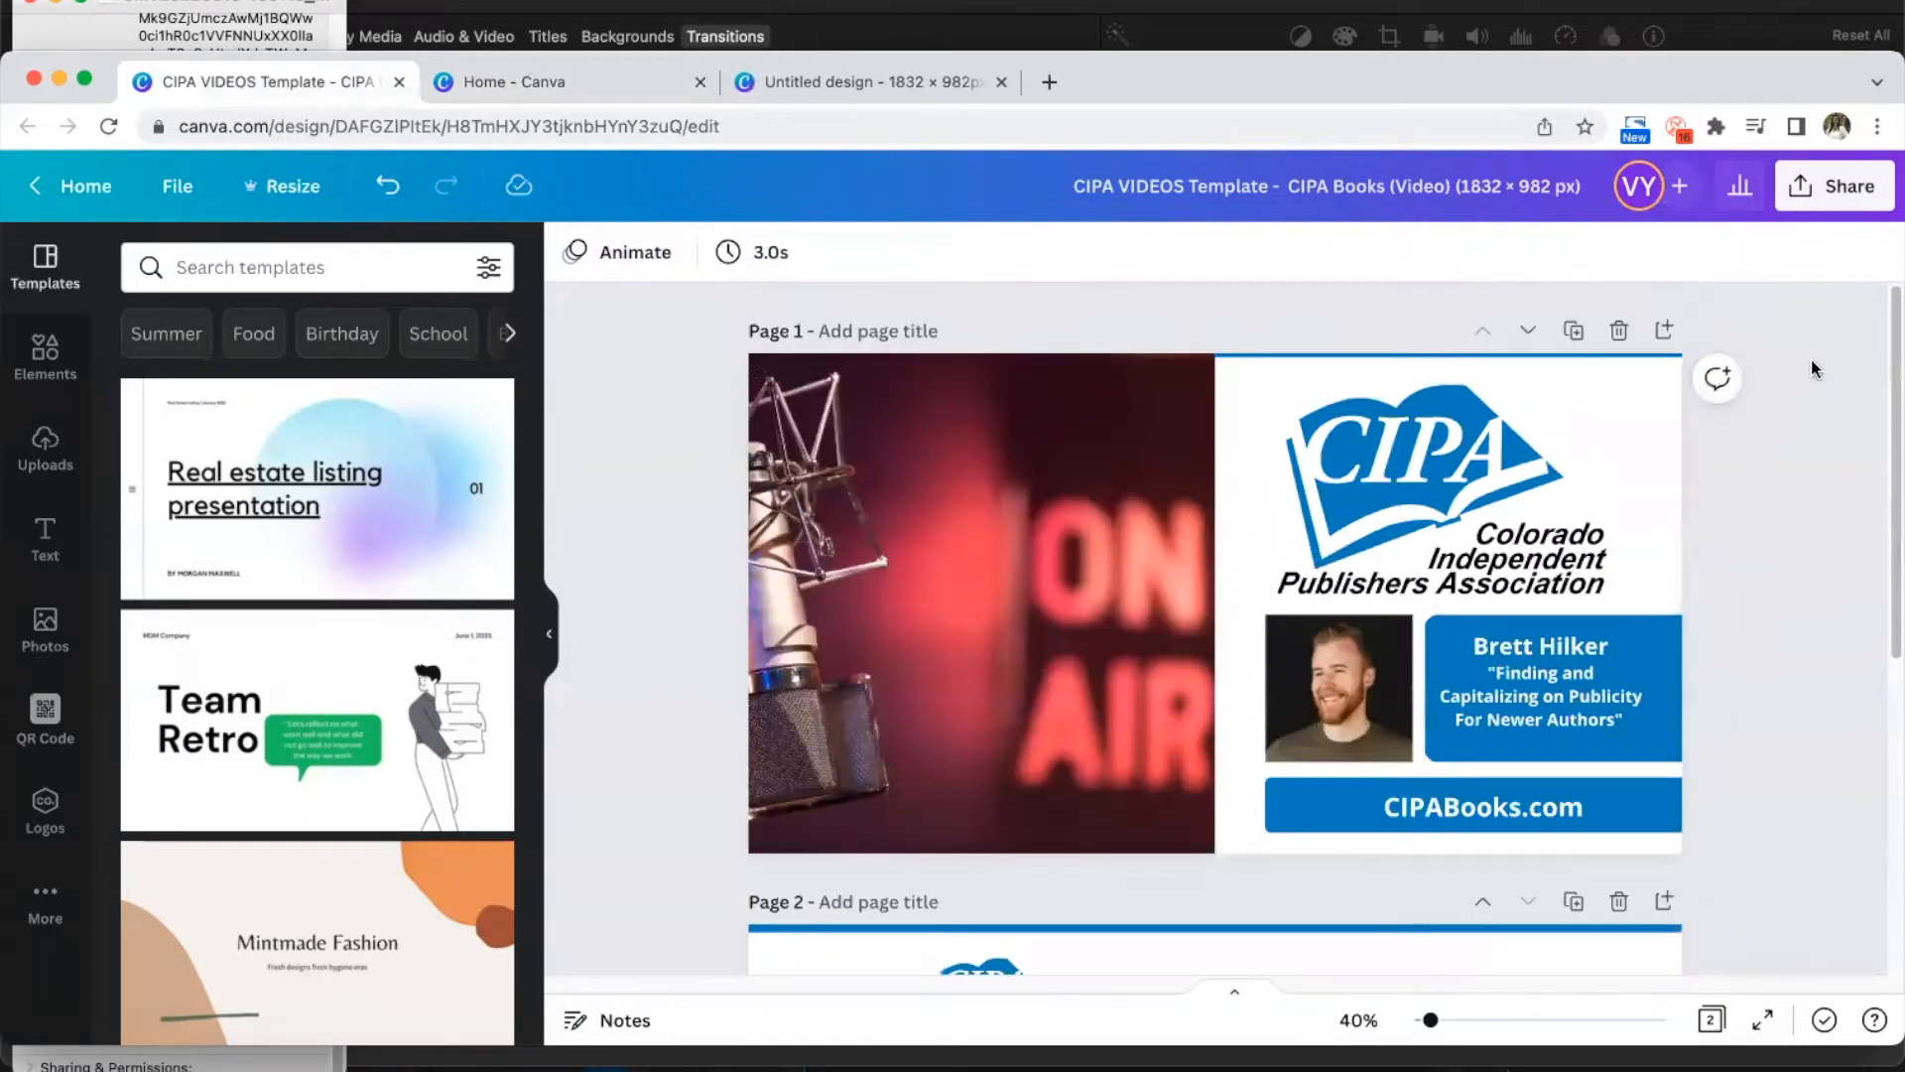
- Download only page 1 of the CIPA VIDEOS Template as an MP4 video
left_click(1829, 188)
left_click(1486, 809)
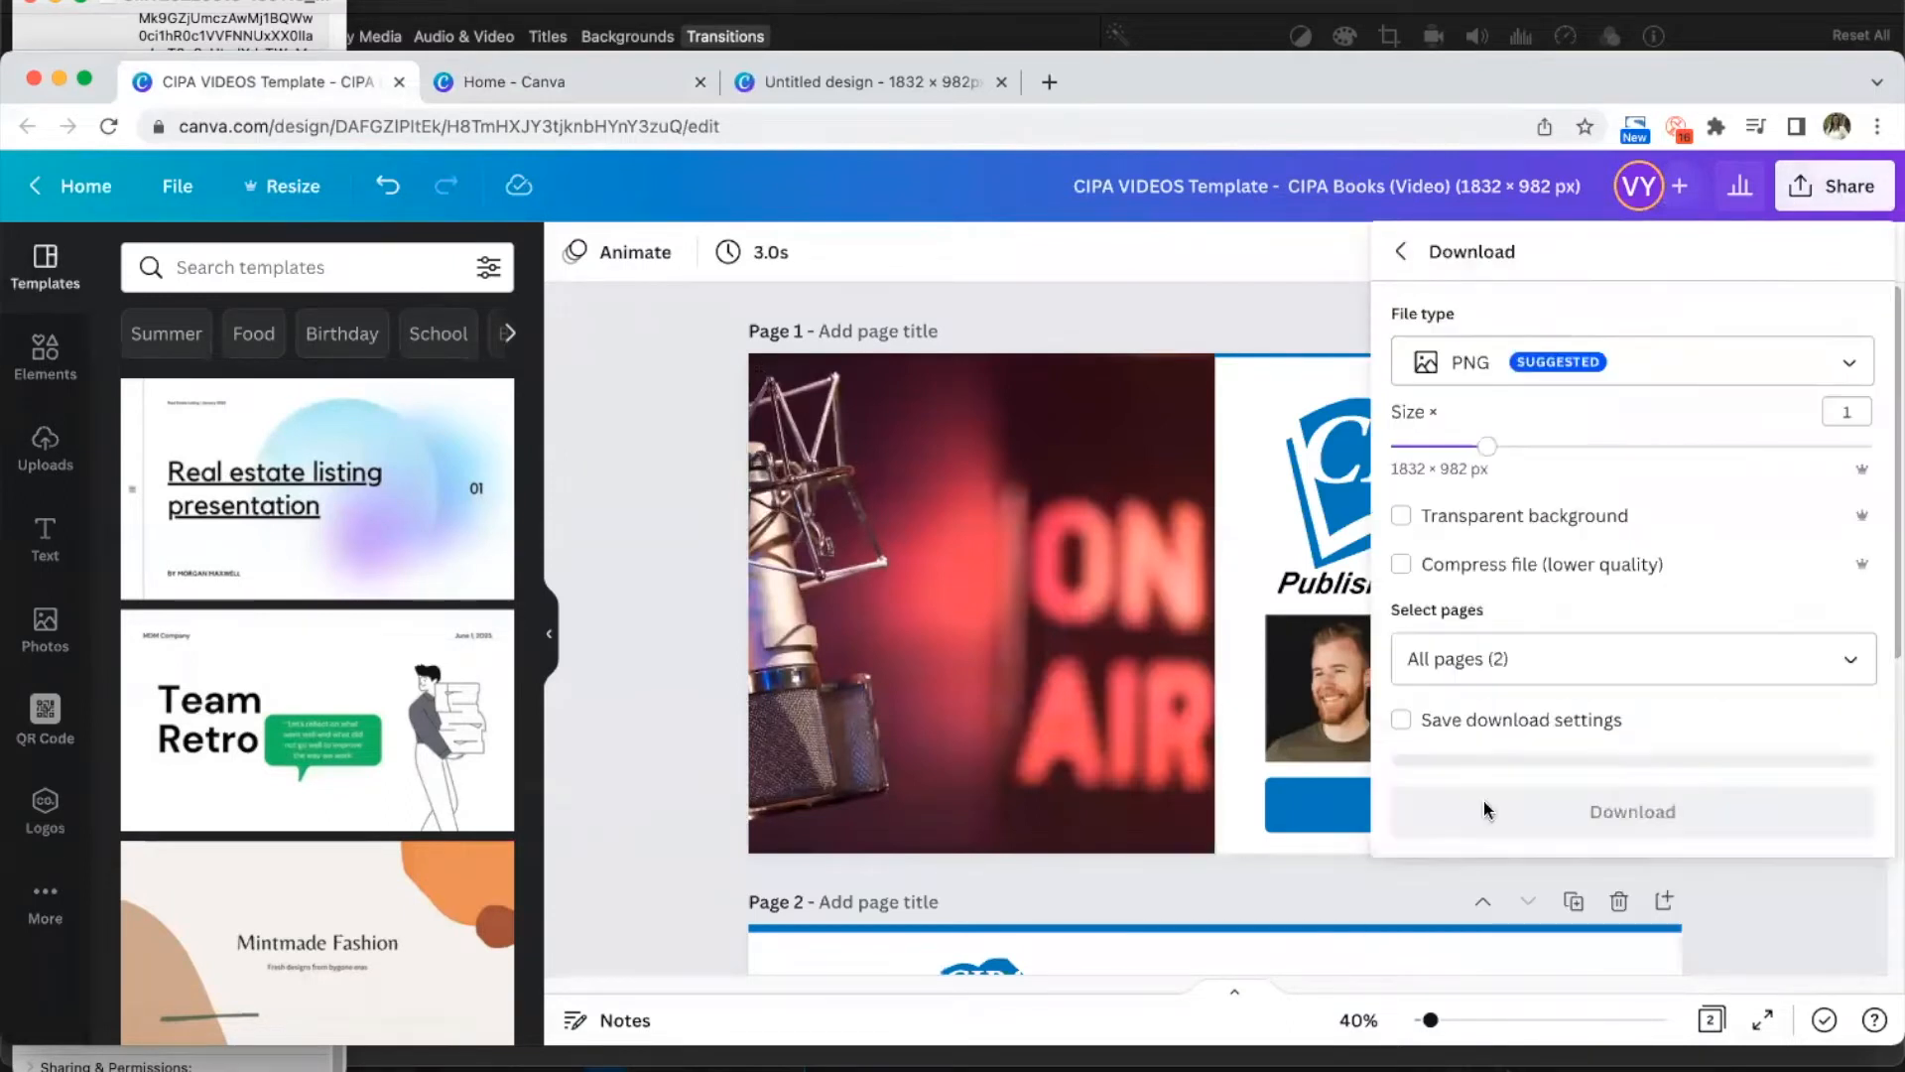
left_click(1852, 363)
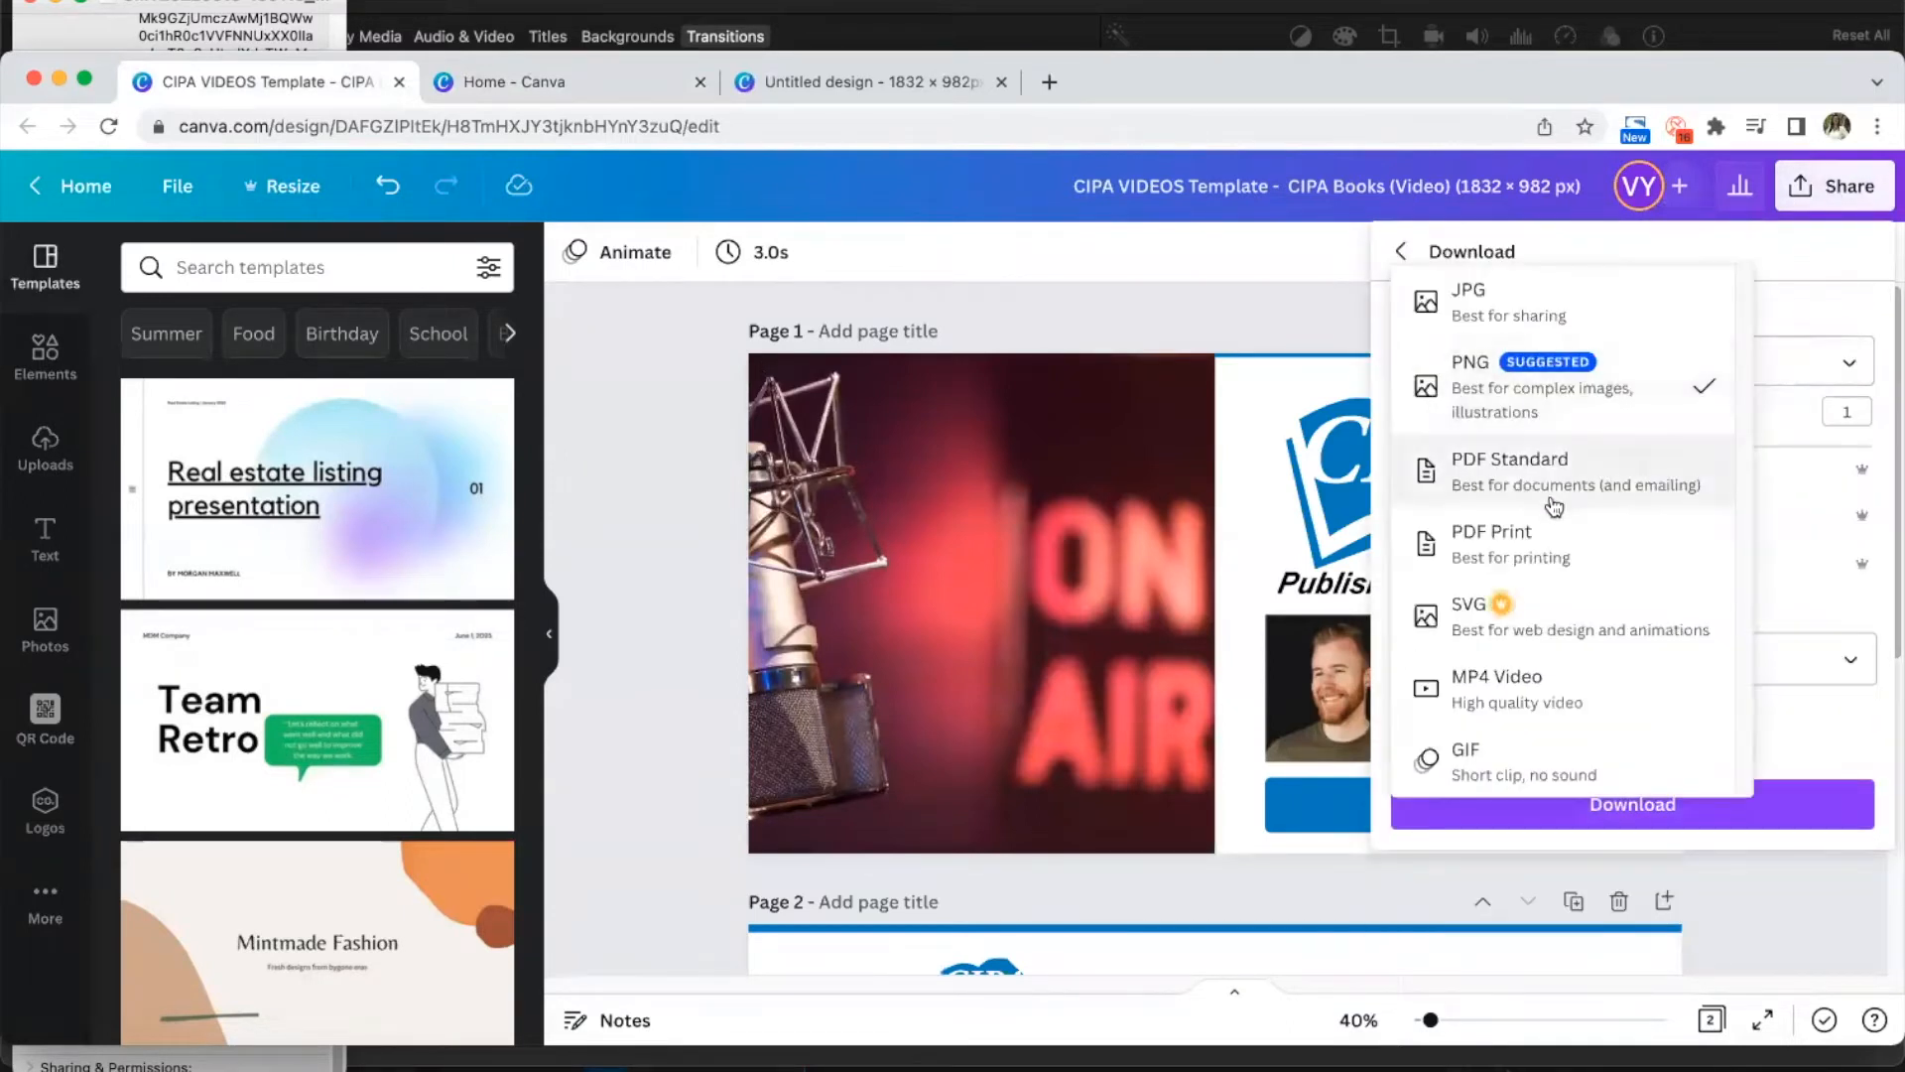
left_click(1536, 687)
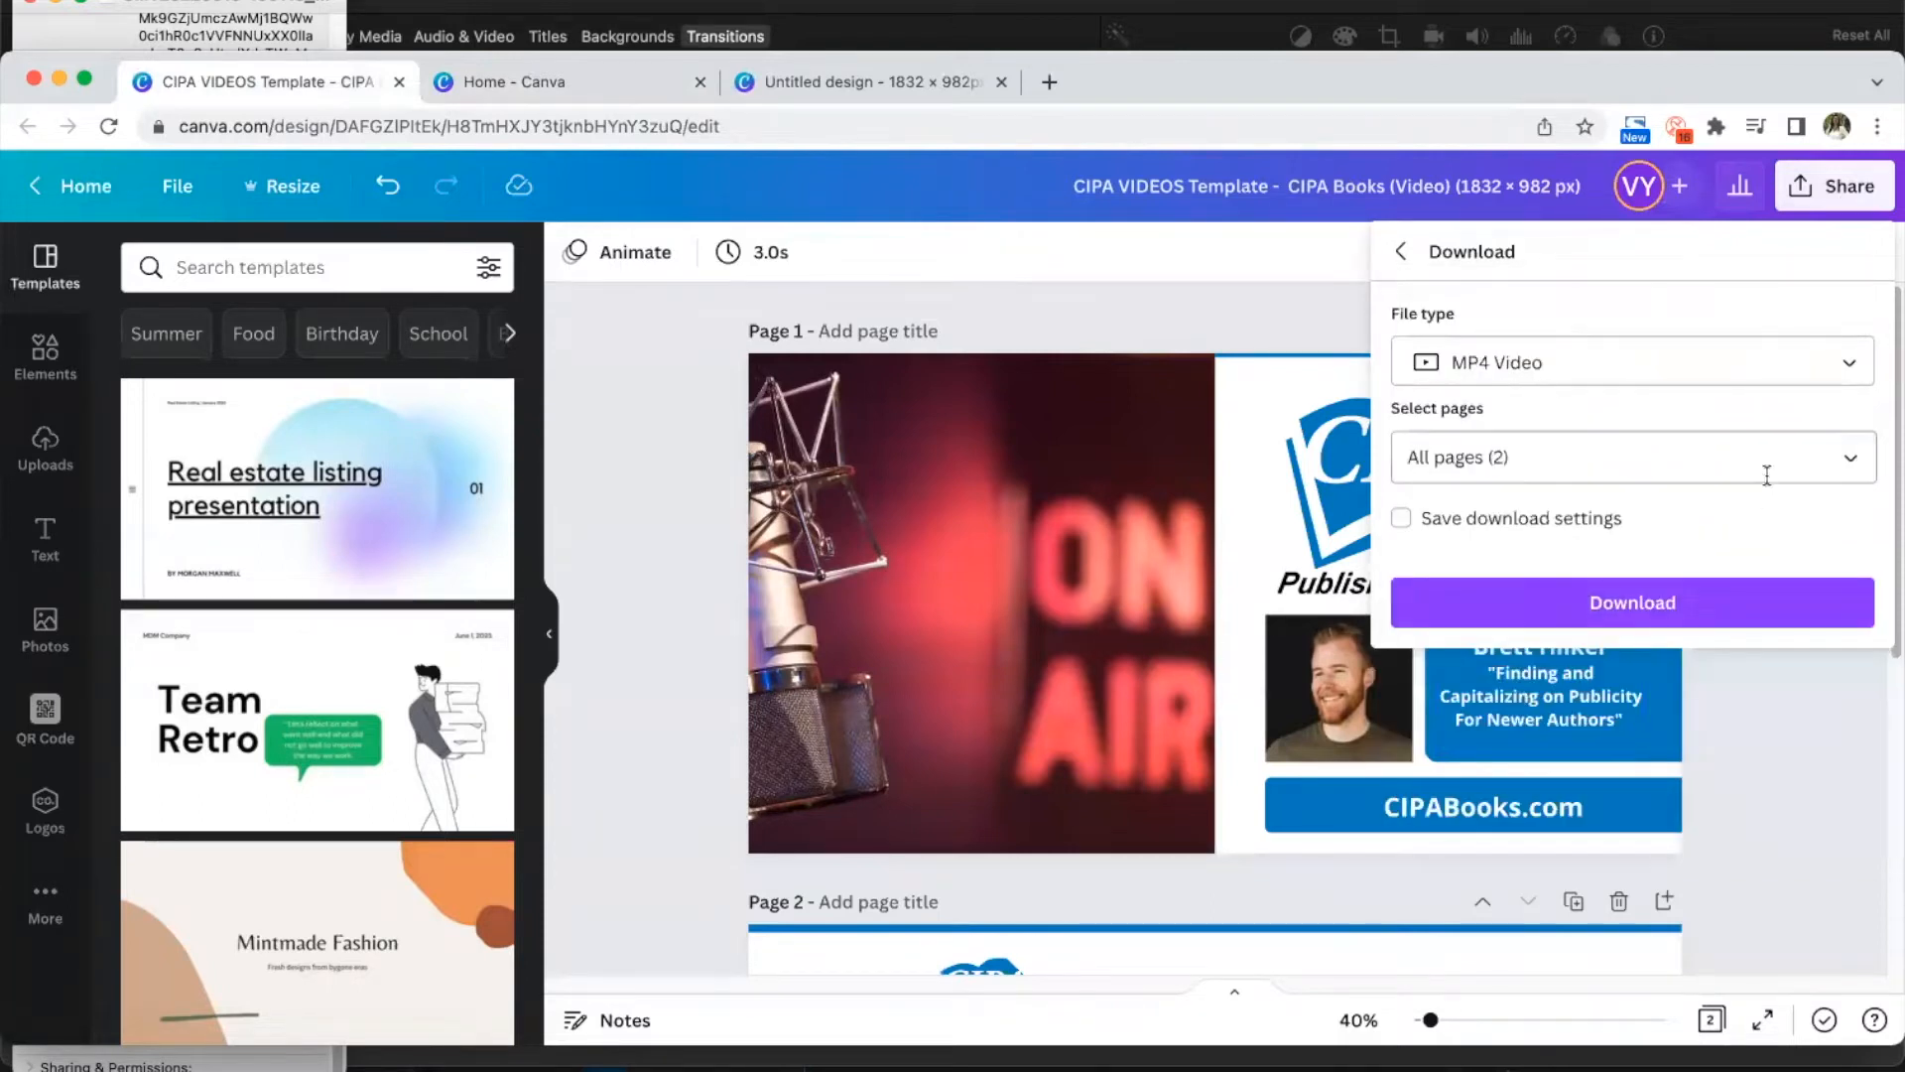
left_click(1854, 464)
left_click(1847, 670)
left_click(1703, 775)
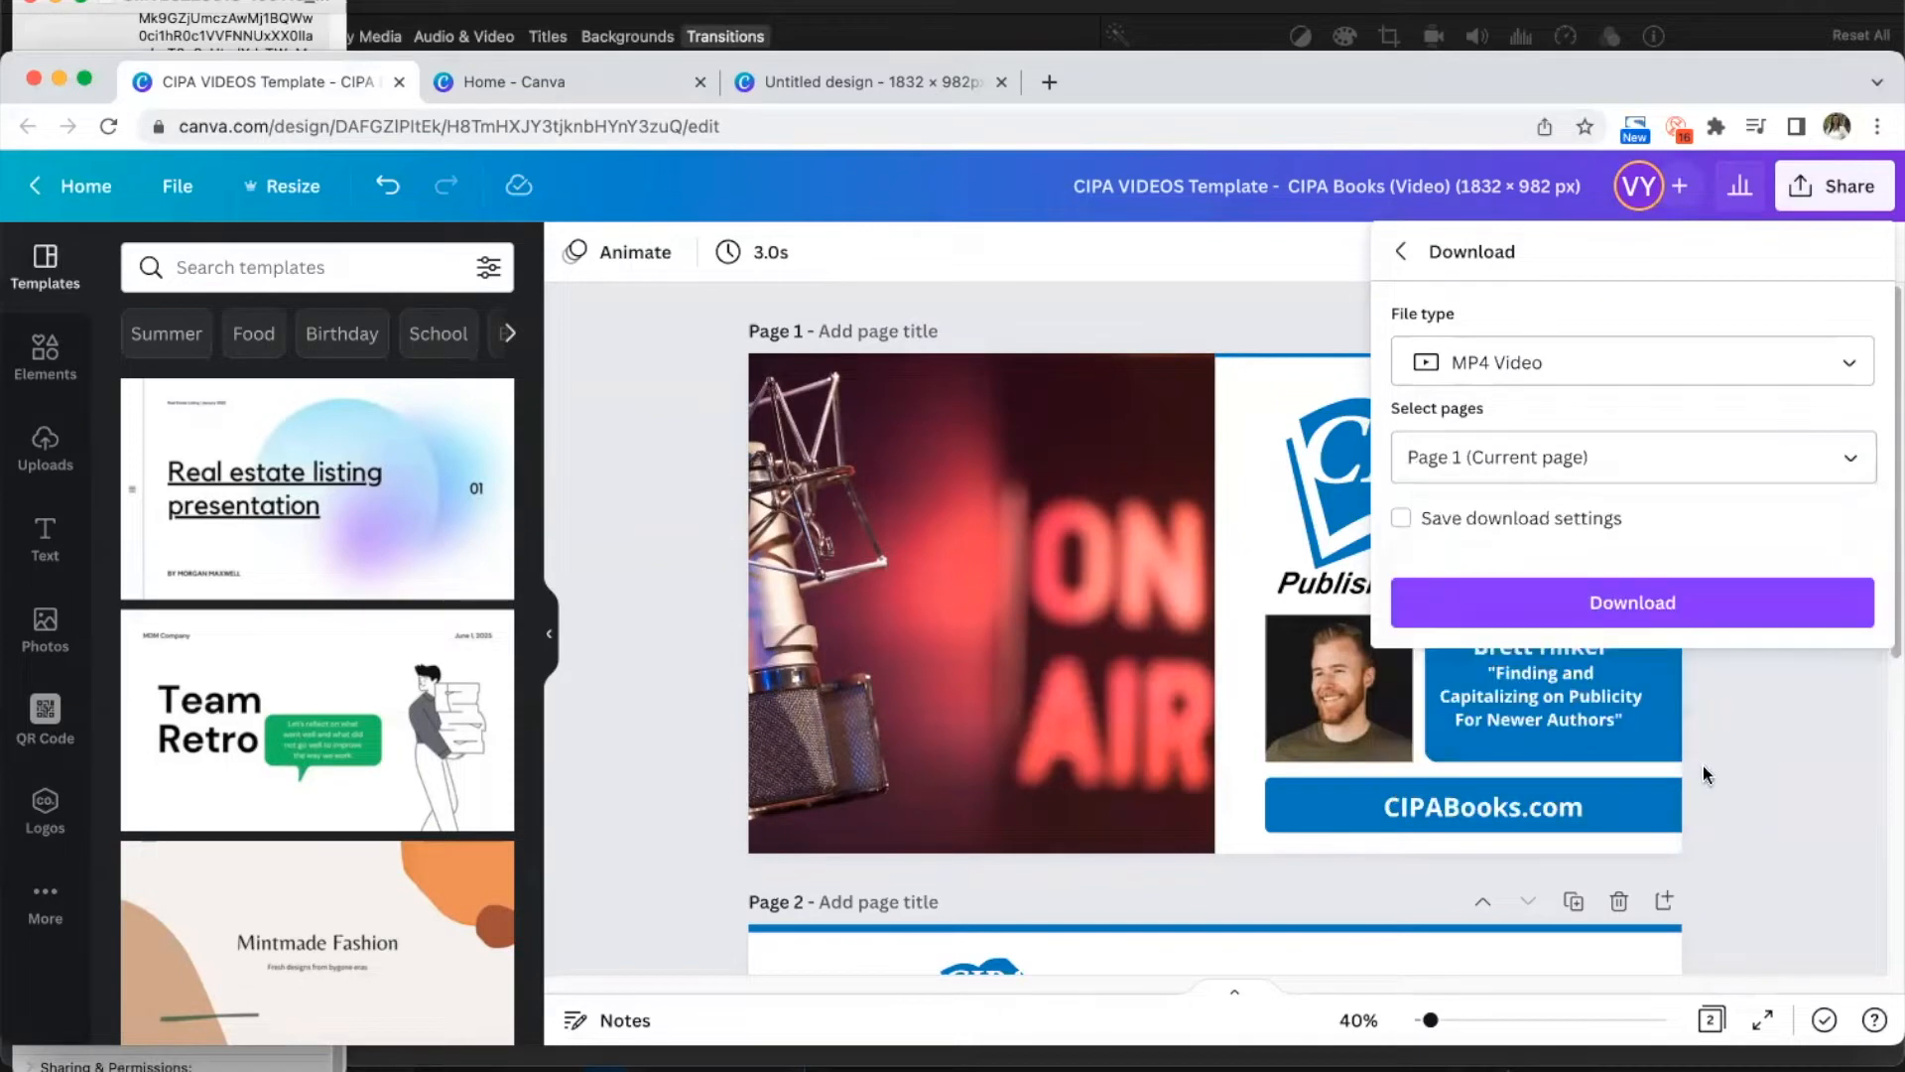
left_click(1591, 603)
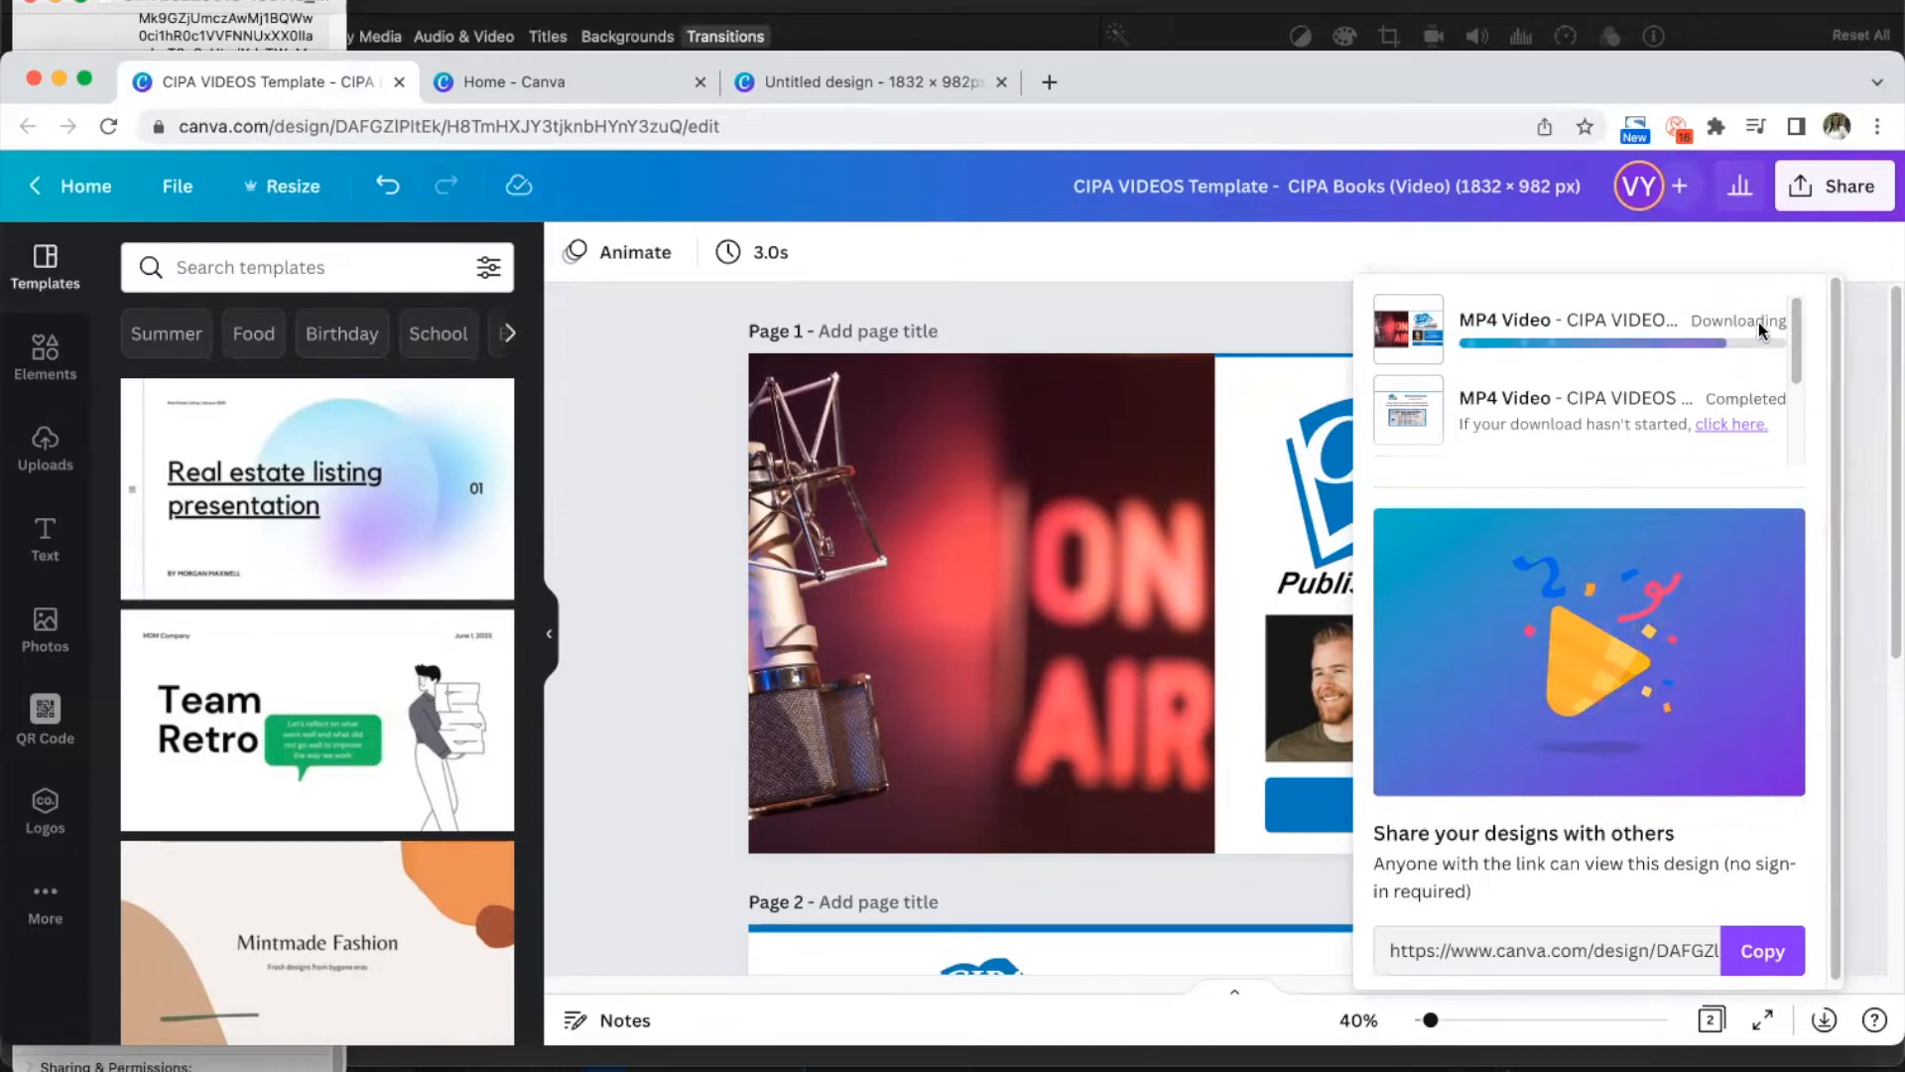
left_click(1861, 348)
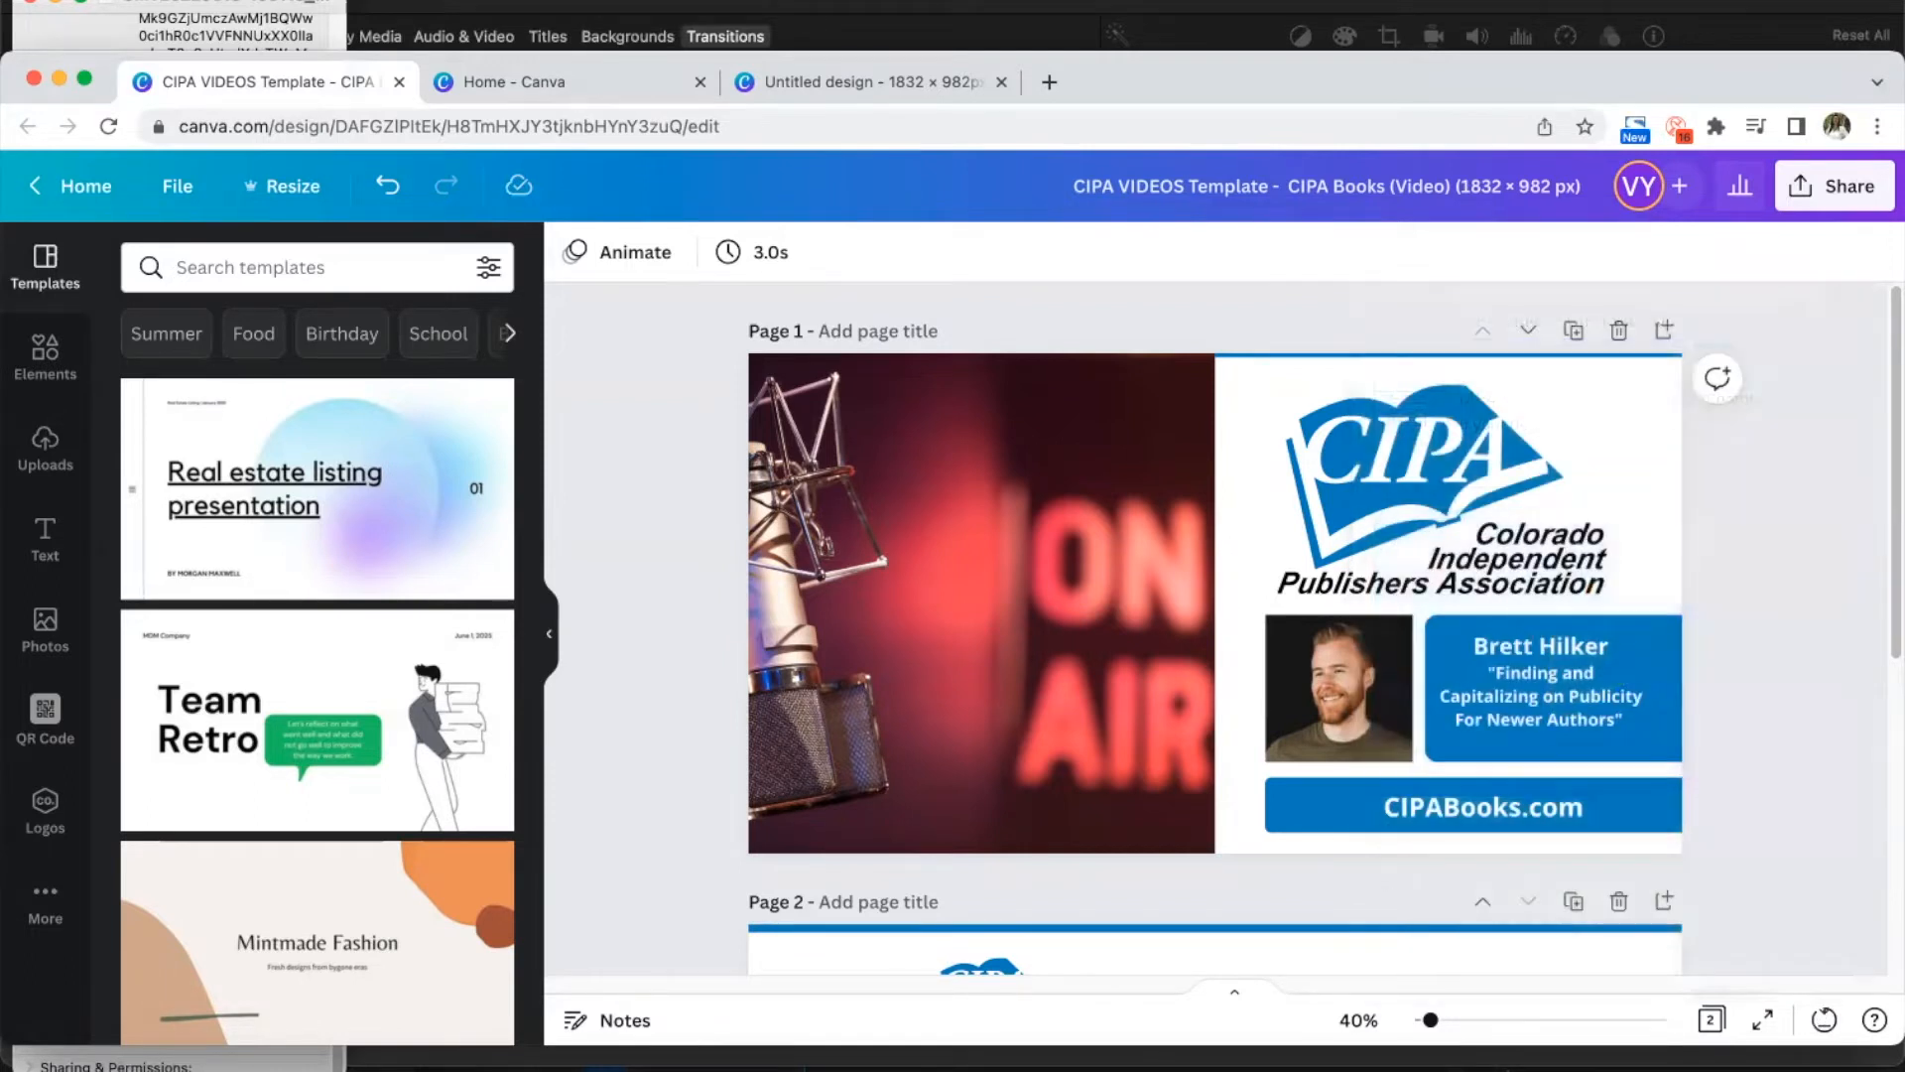
left_click(1824, 189)
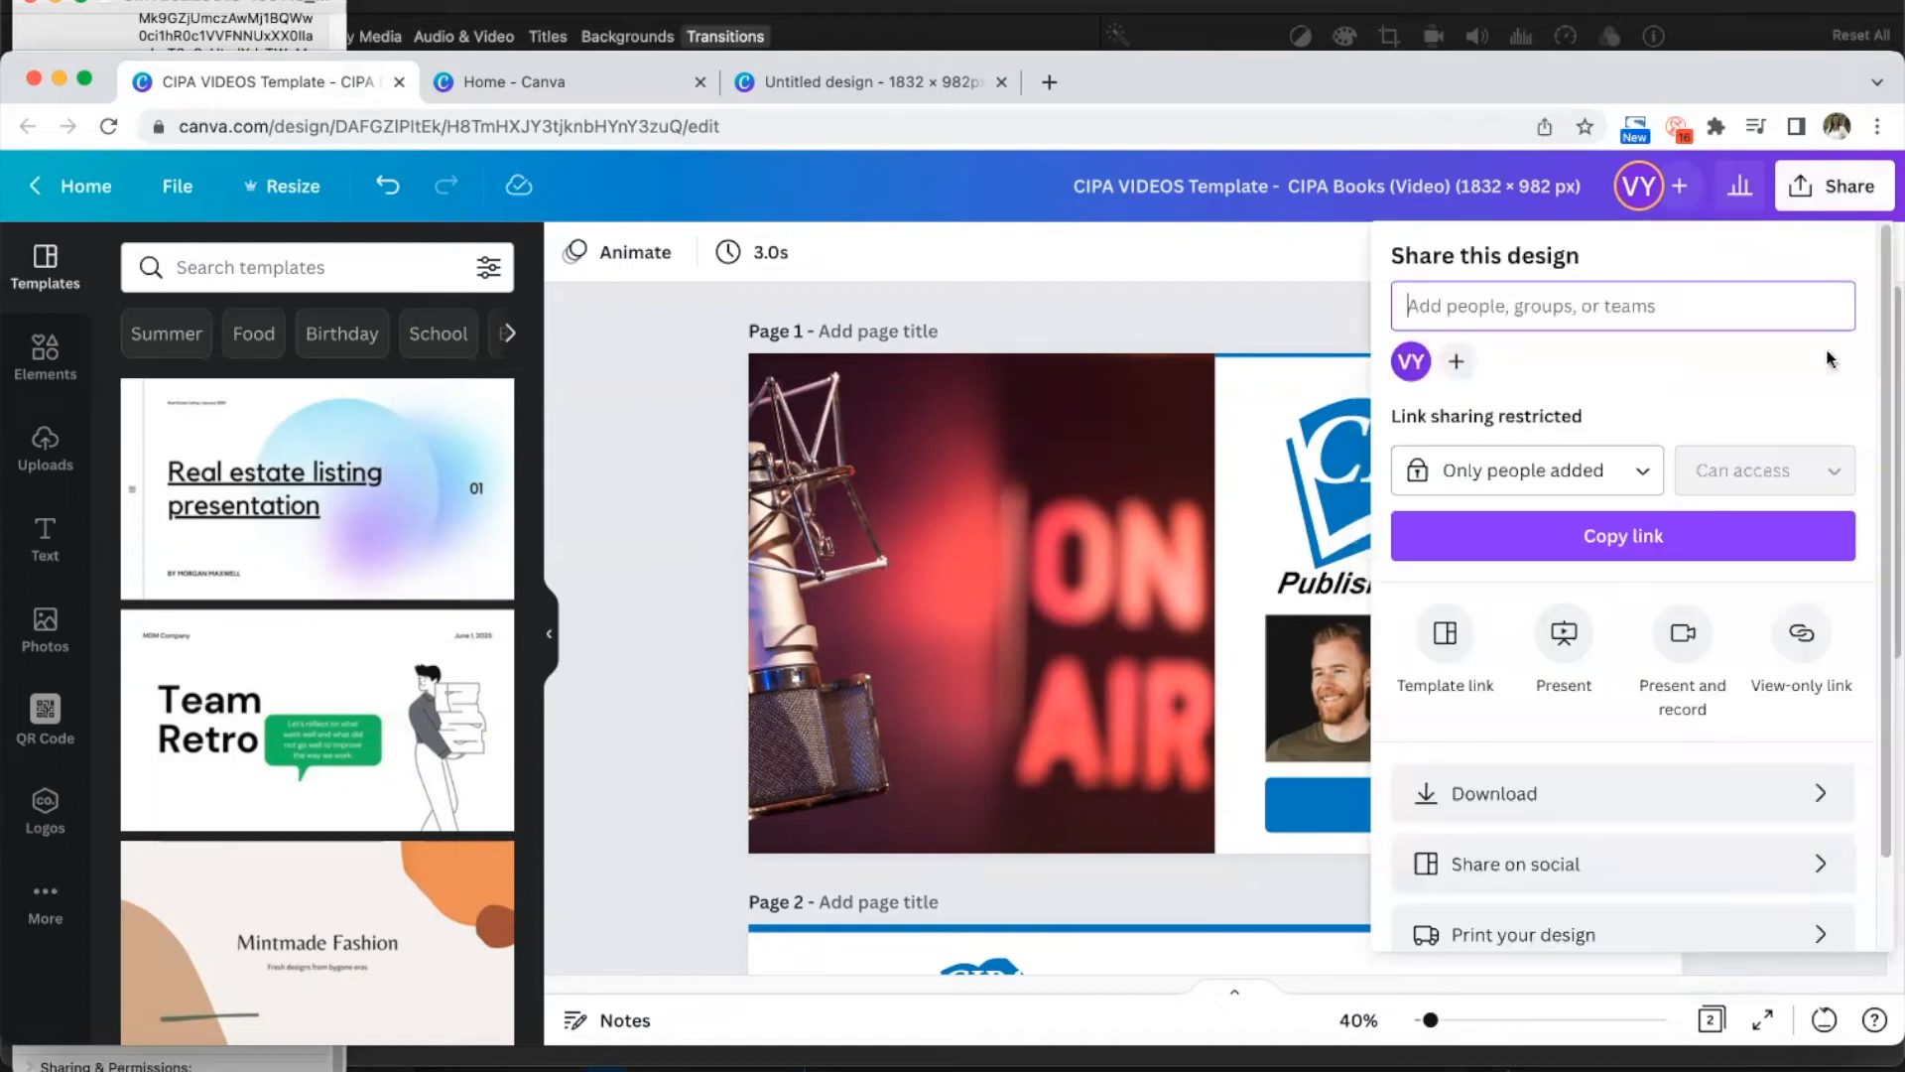
left_click(1443, 794)
left_click(1562, 828)
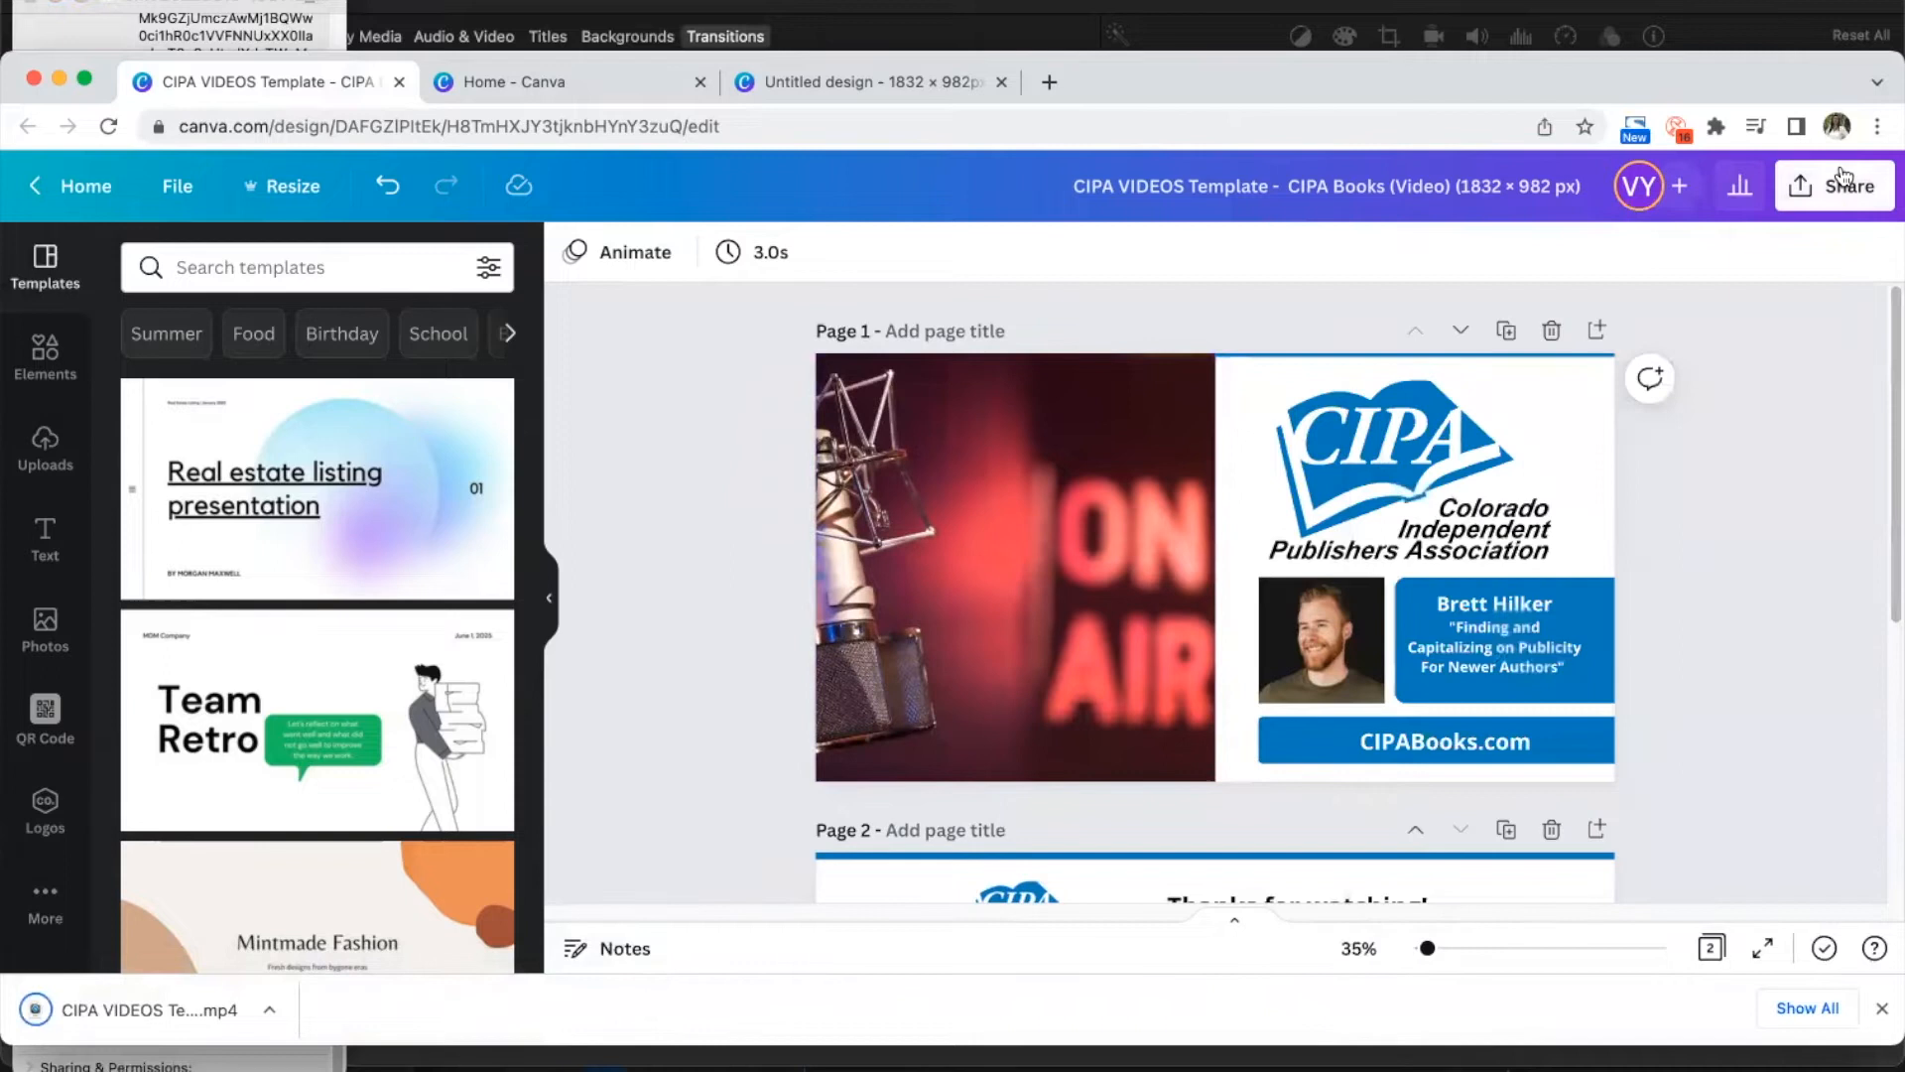
- Download only page 2 of the CIPA VIDEOS Template as an MP4 video
left_click(1831, 186)
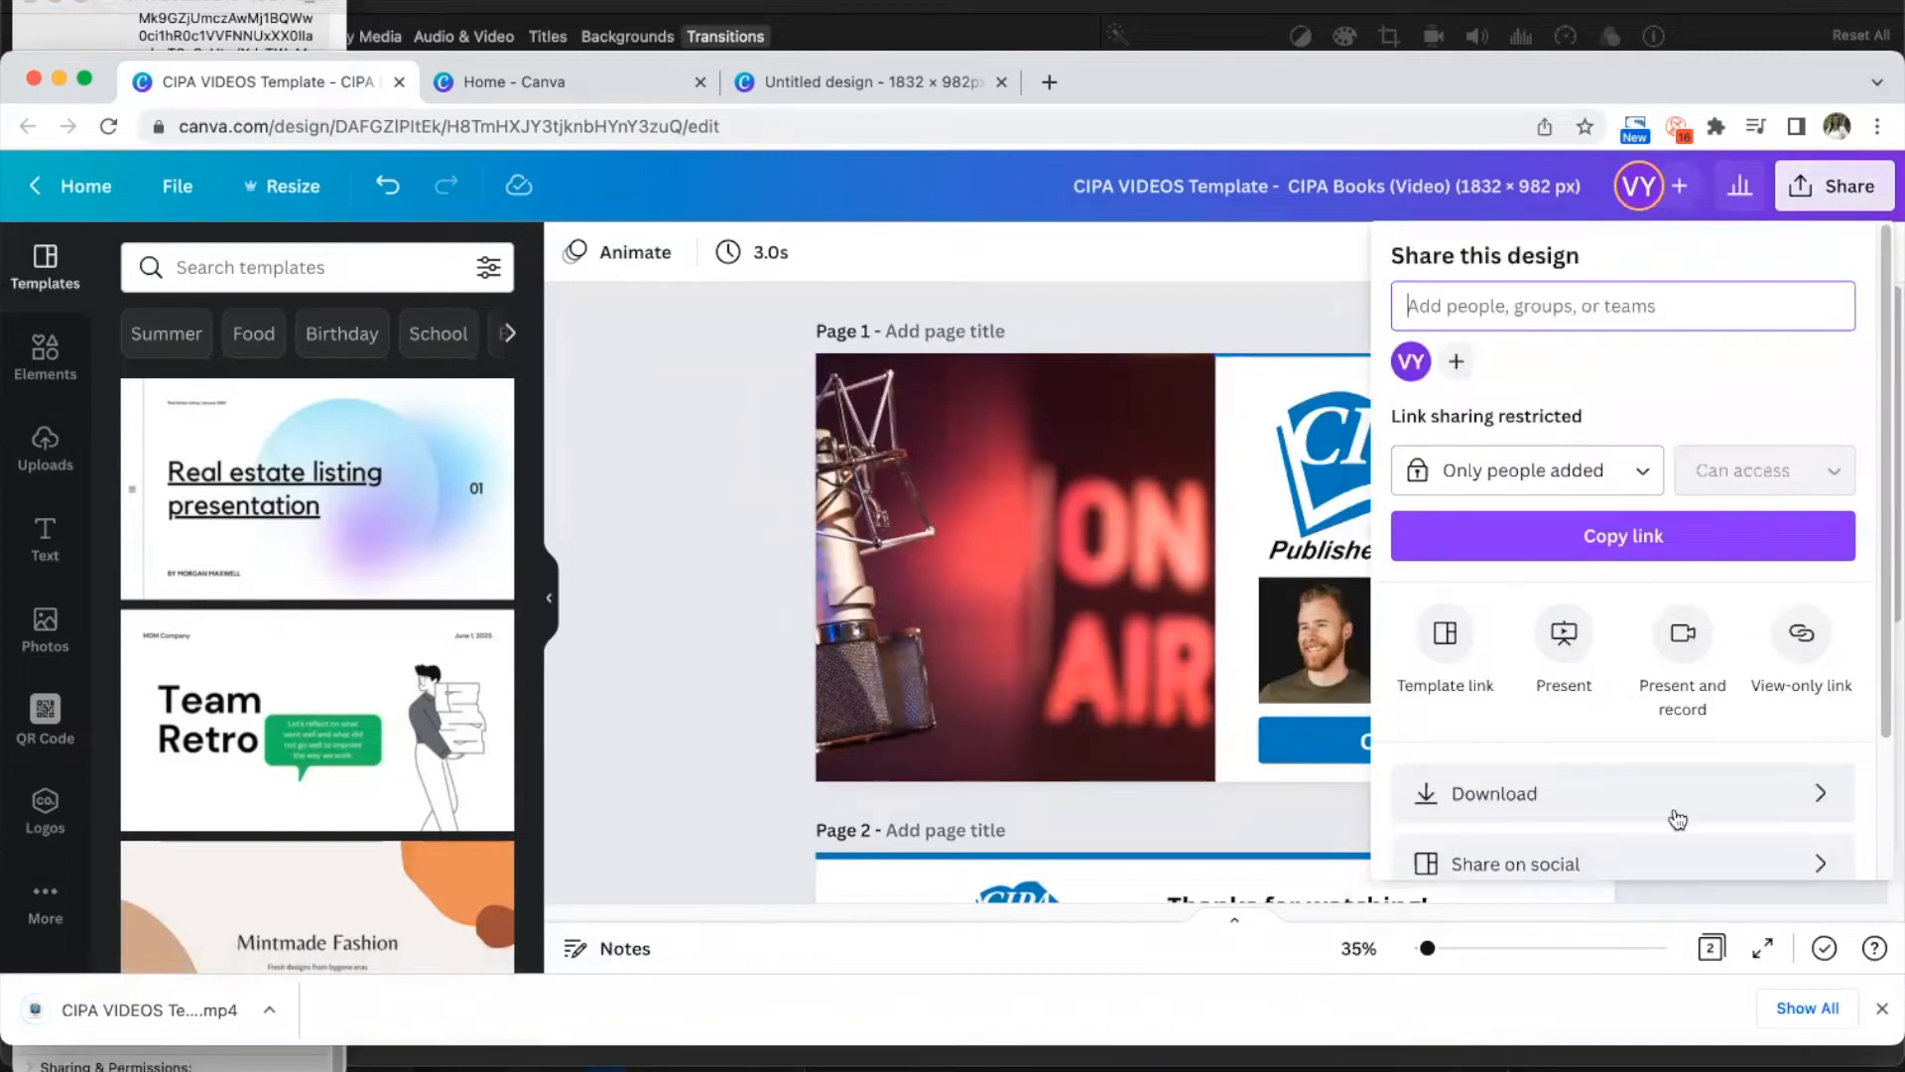
left_click(1497, 795)
left_click(1747, 367)
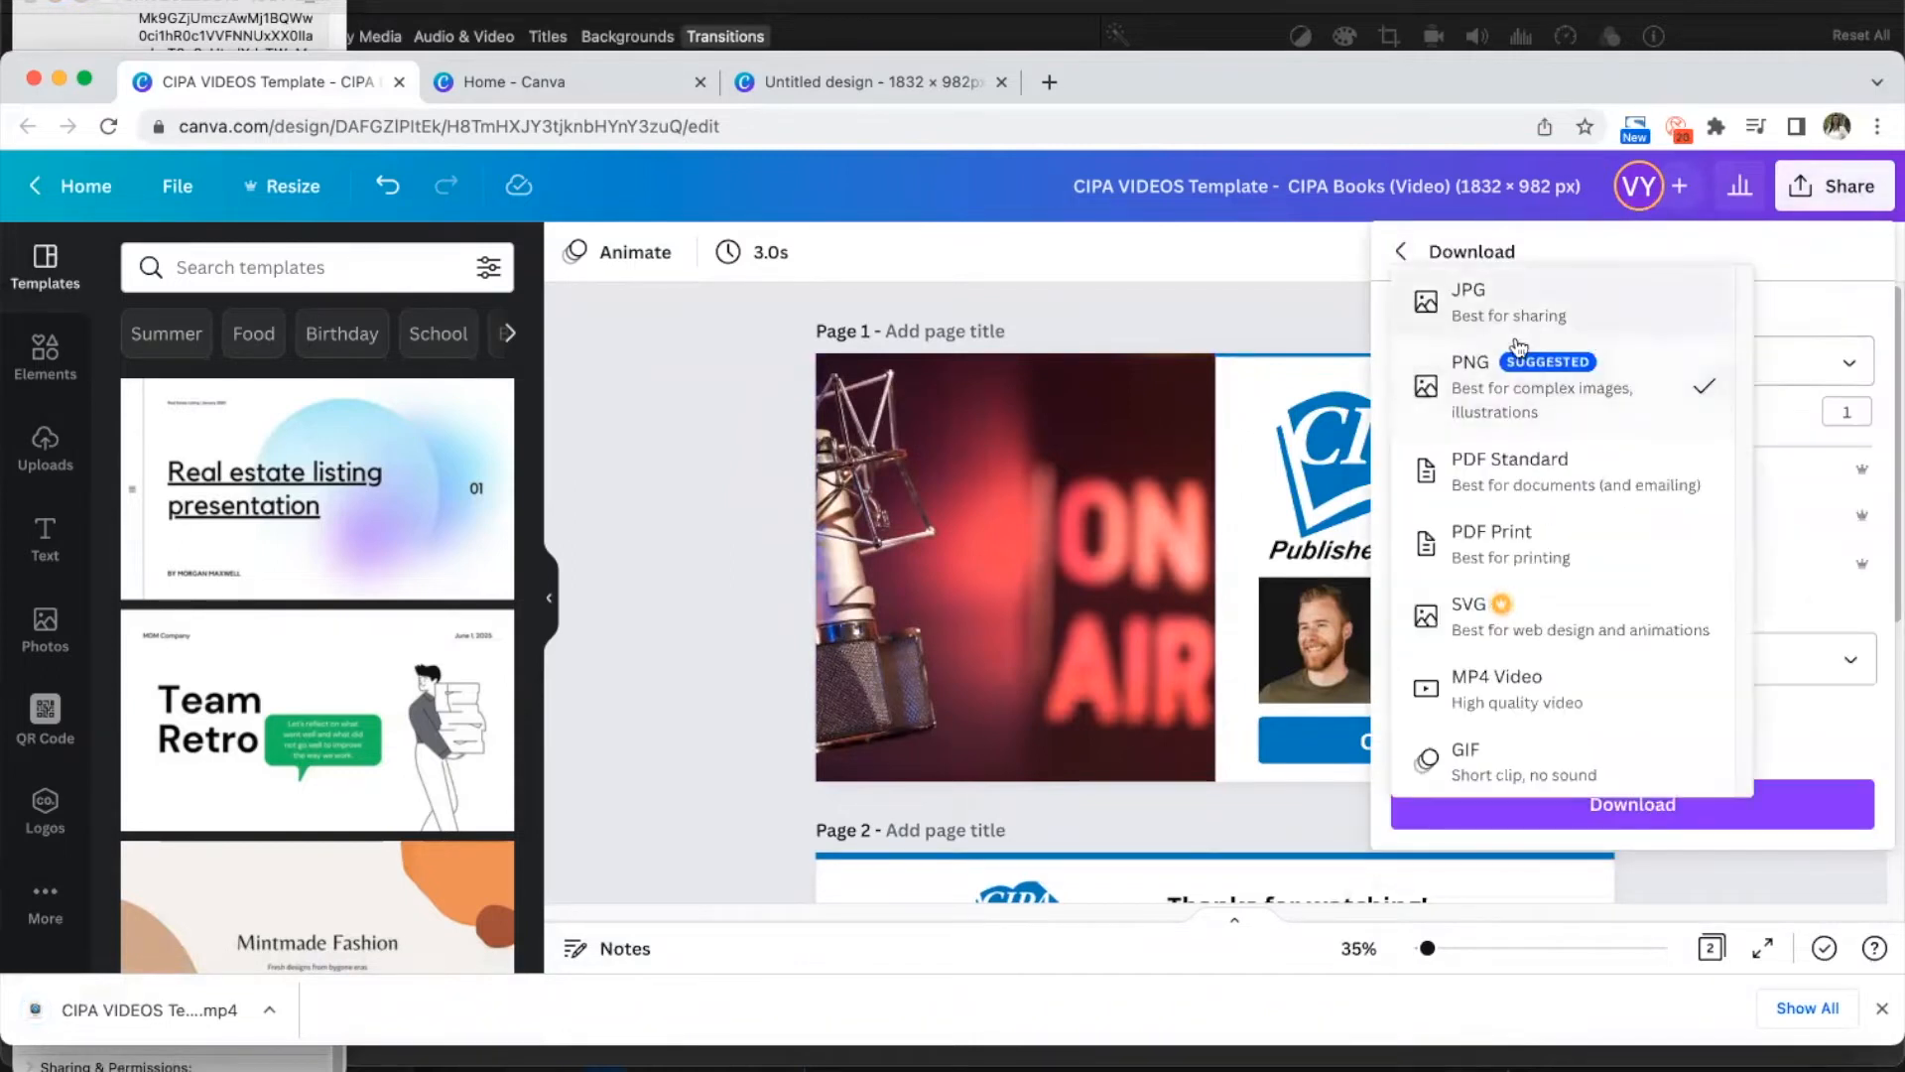
left_click(1513, 694)
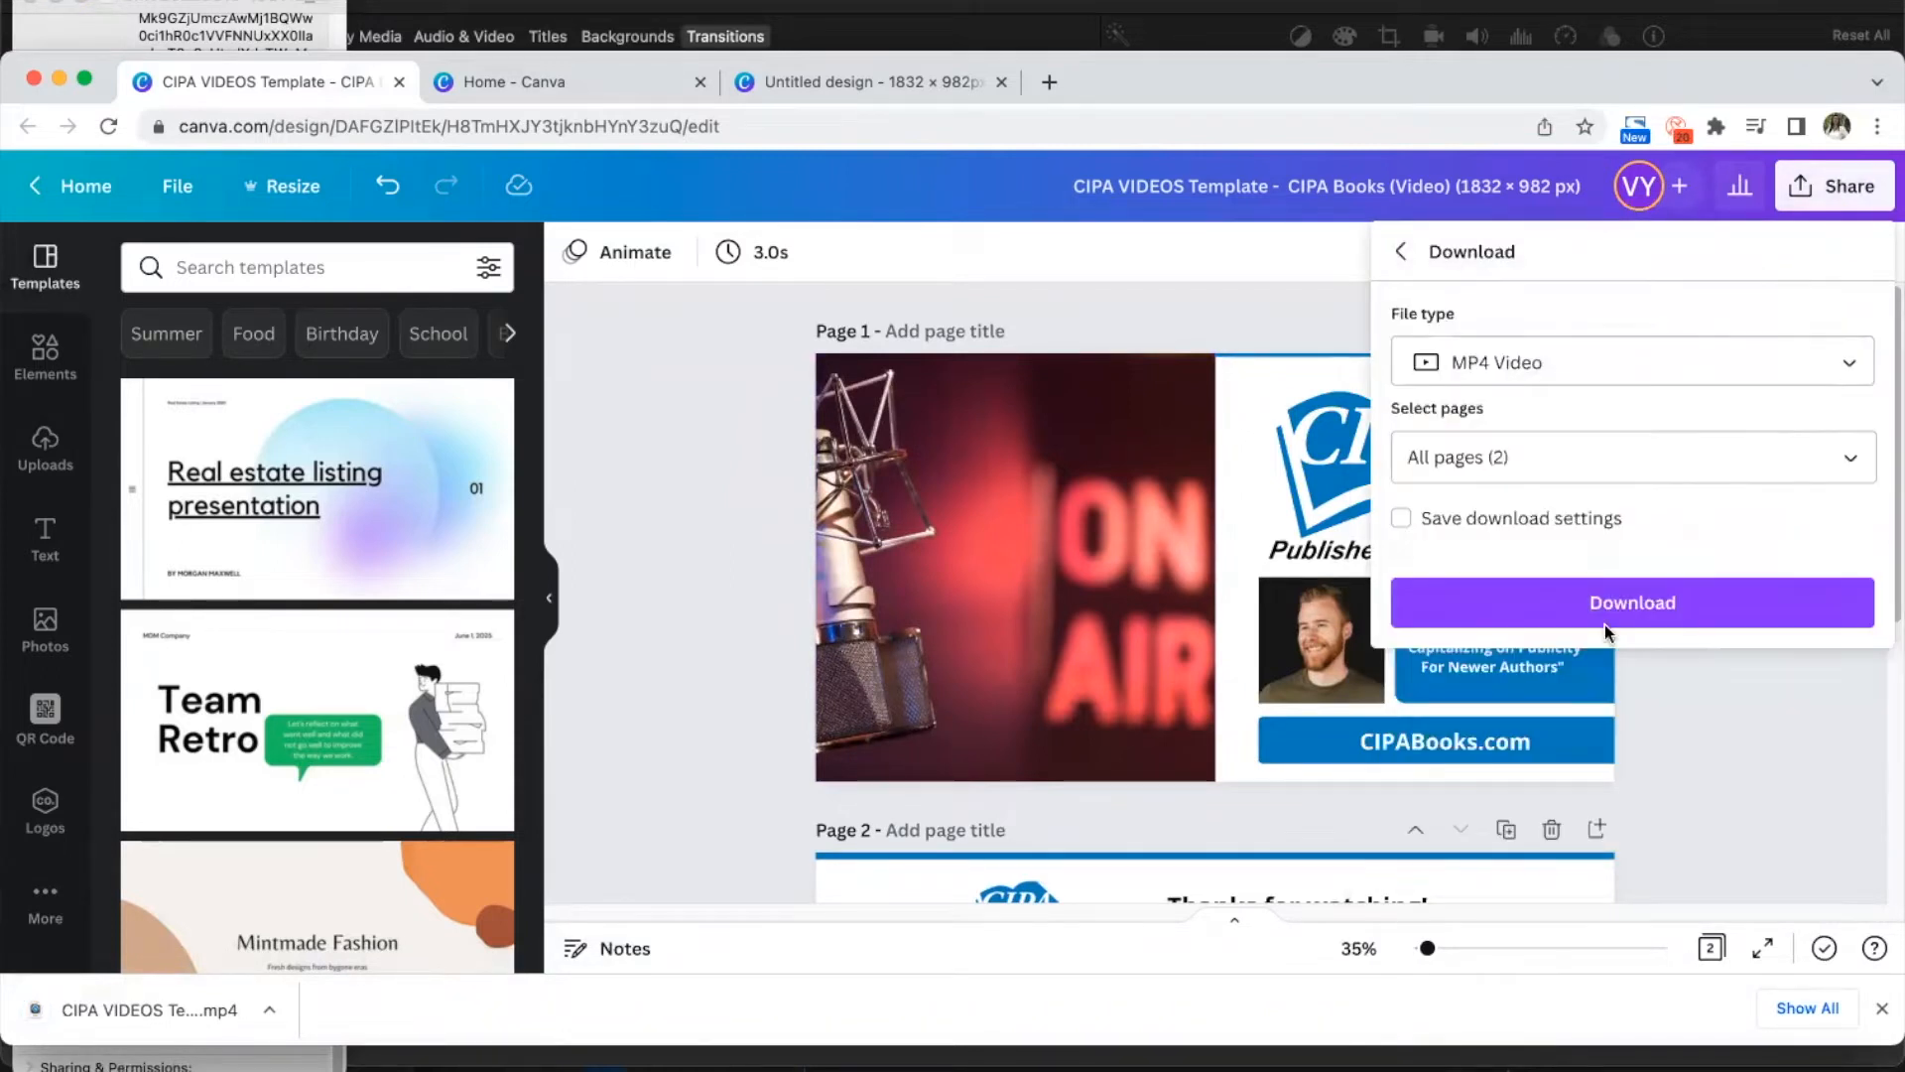
left_click(1851, 463)
left_click(1847, 599)
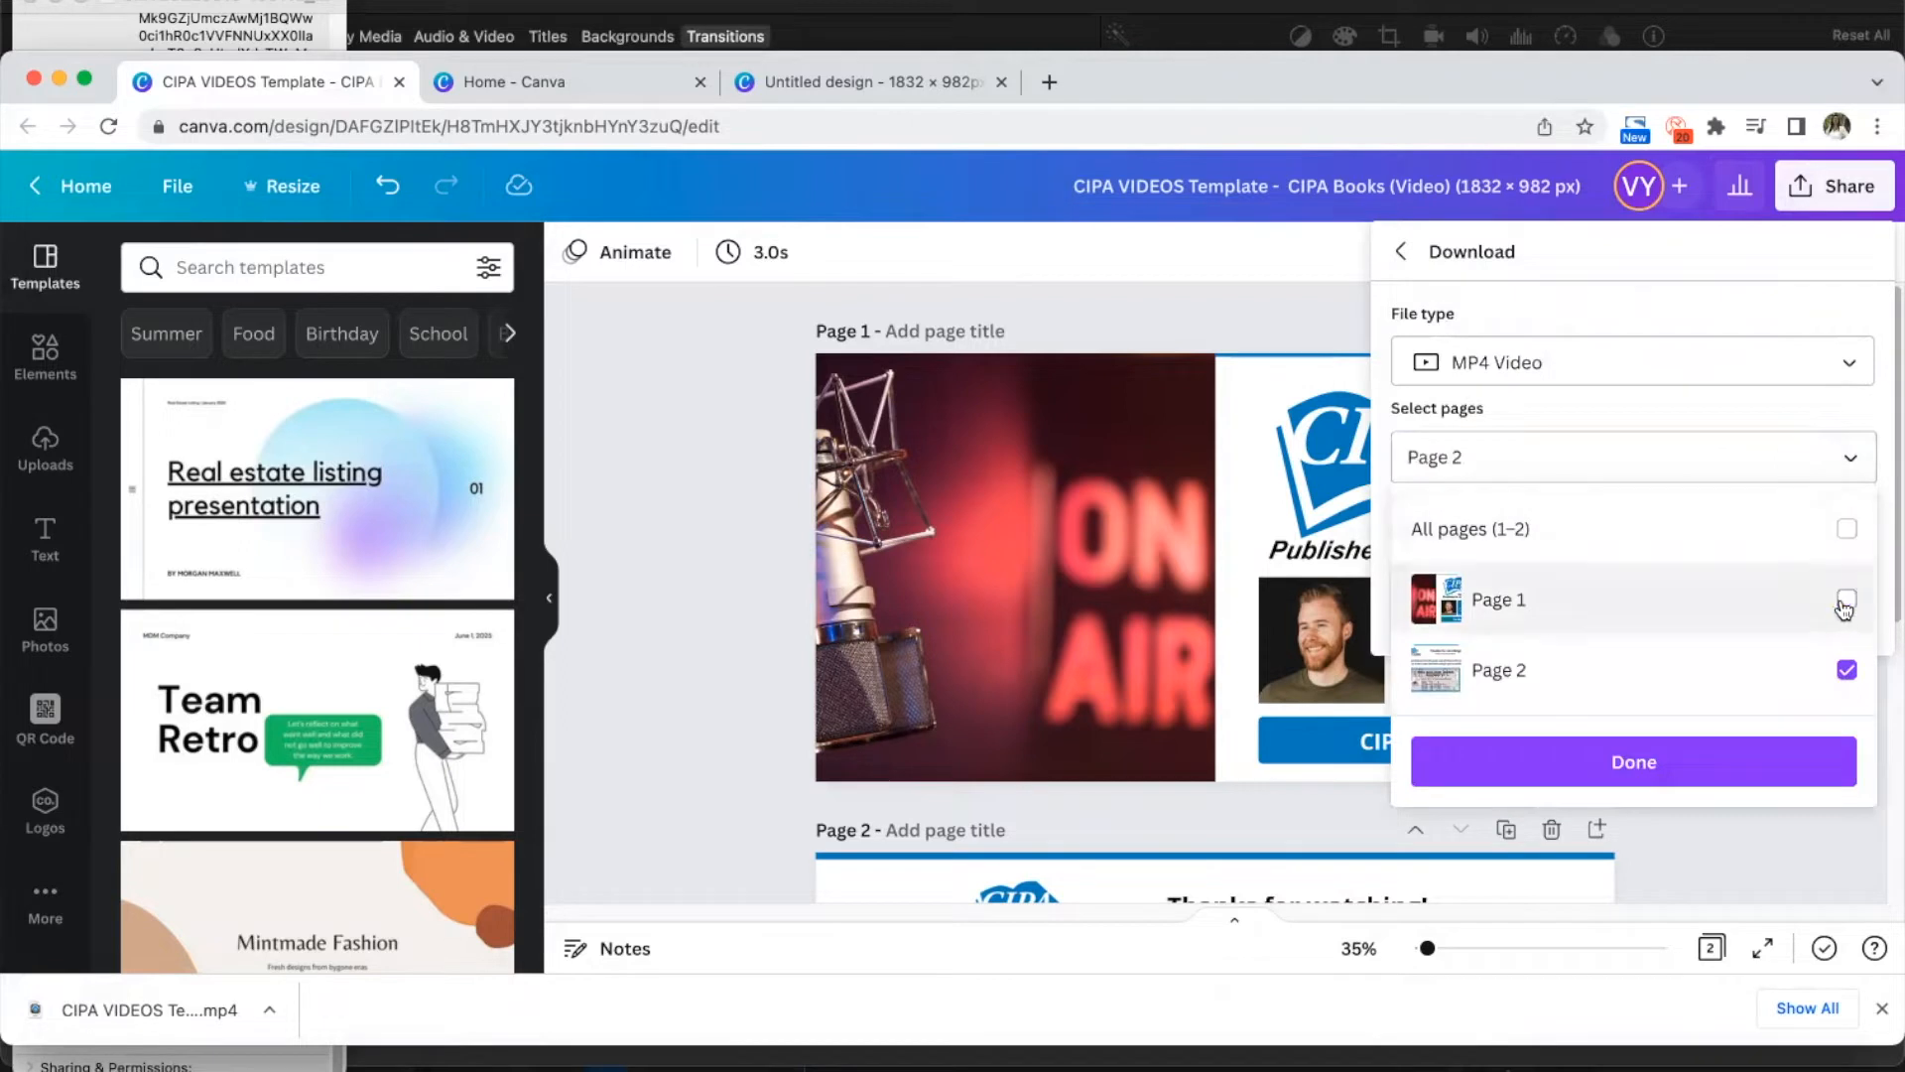
left_click(1707, 760)
left_click(1673, 617)
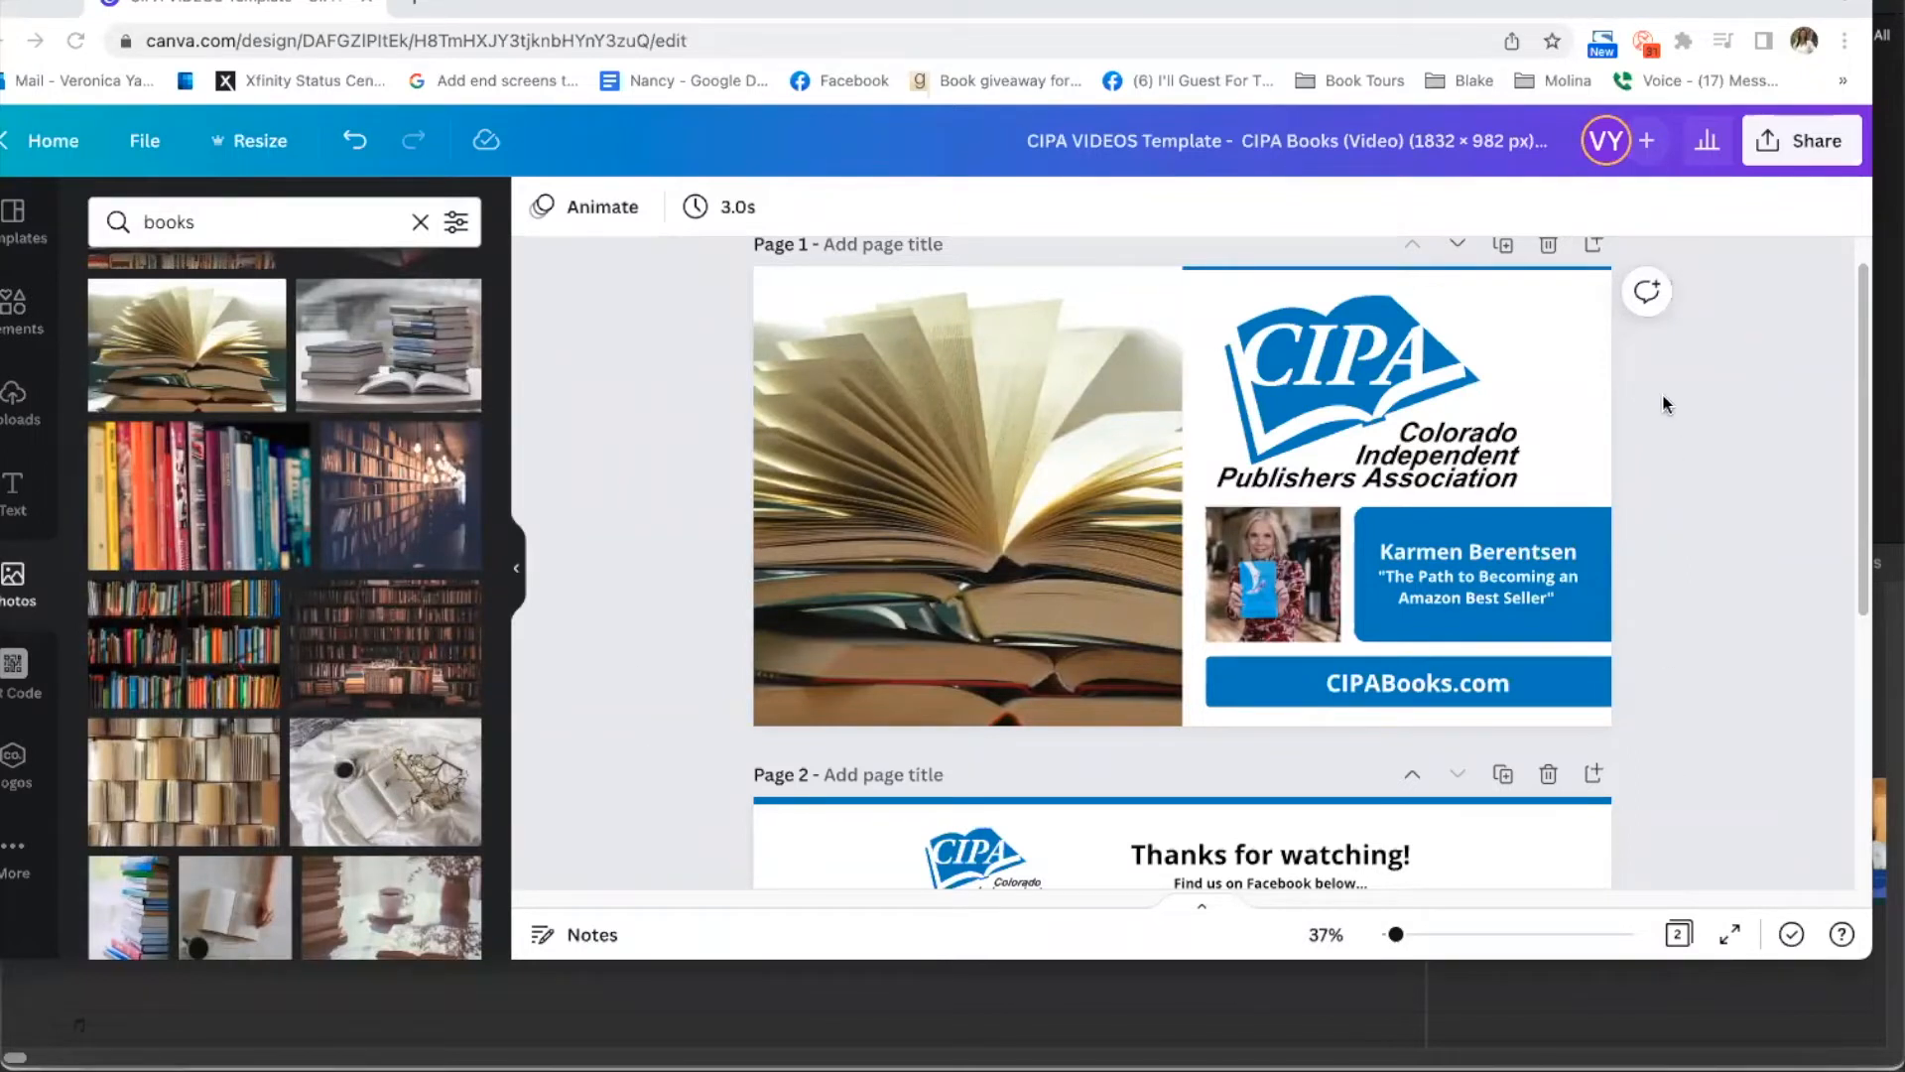
- Review the design with the open-book photo and check the May 2022 recording's file name for its video dimensions
scroll(1776, 452, "down", 2)
scroll(1768, 448, "up", 2)
scroll(1771, 452, "up", 1)
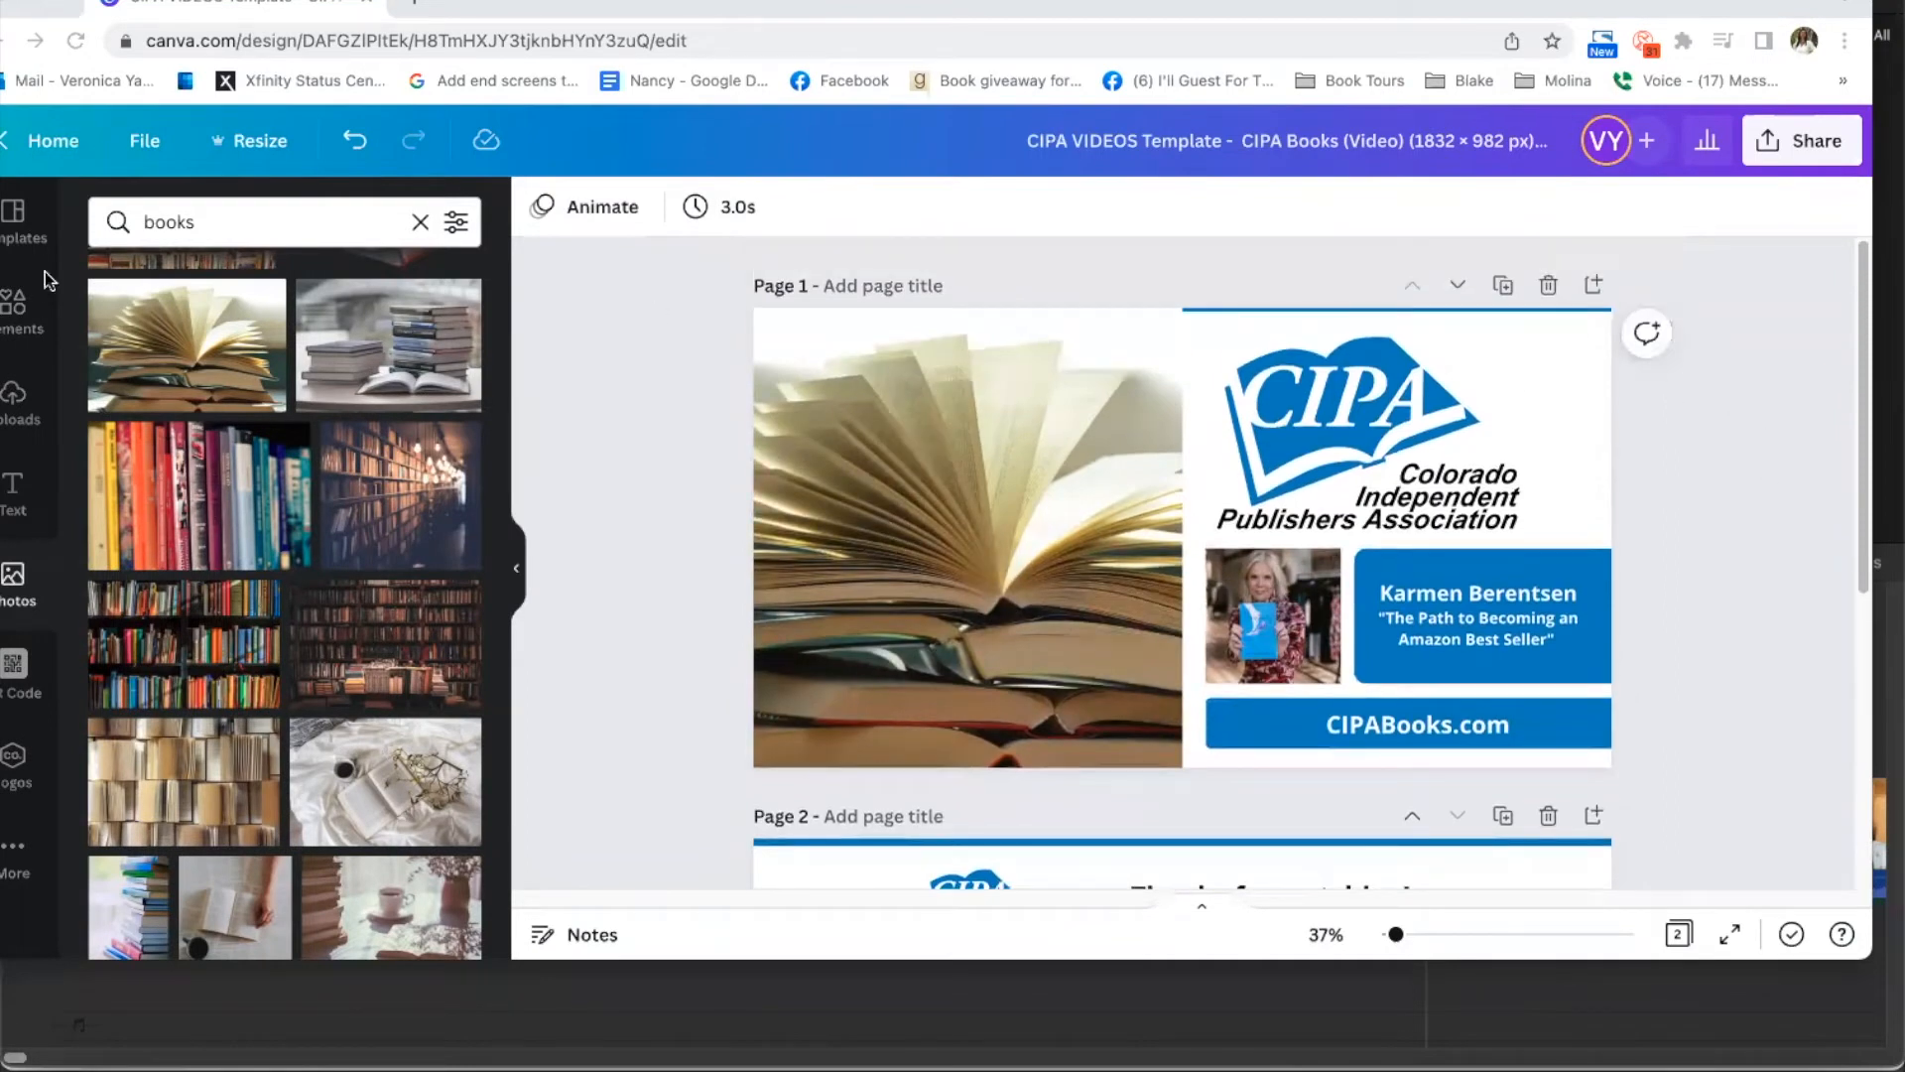
left_click_drag(0, 224, 721, 257)
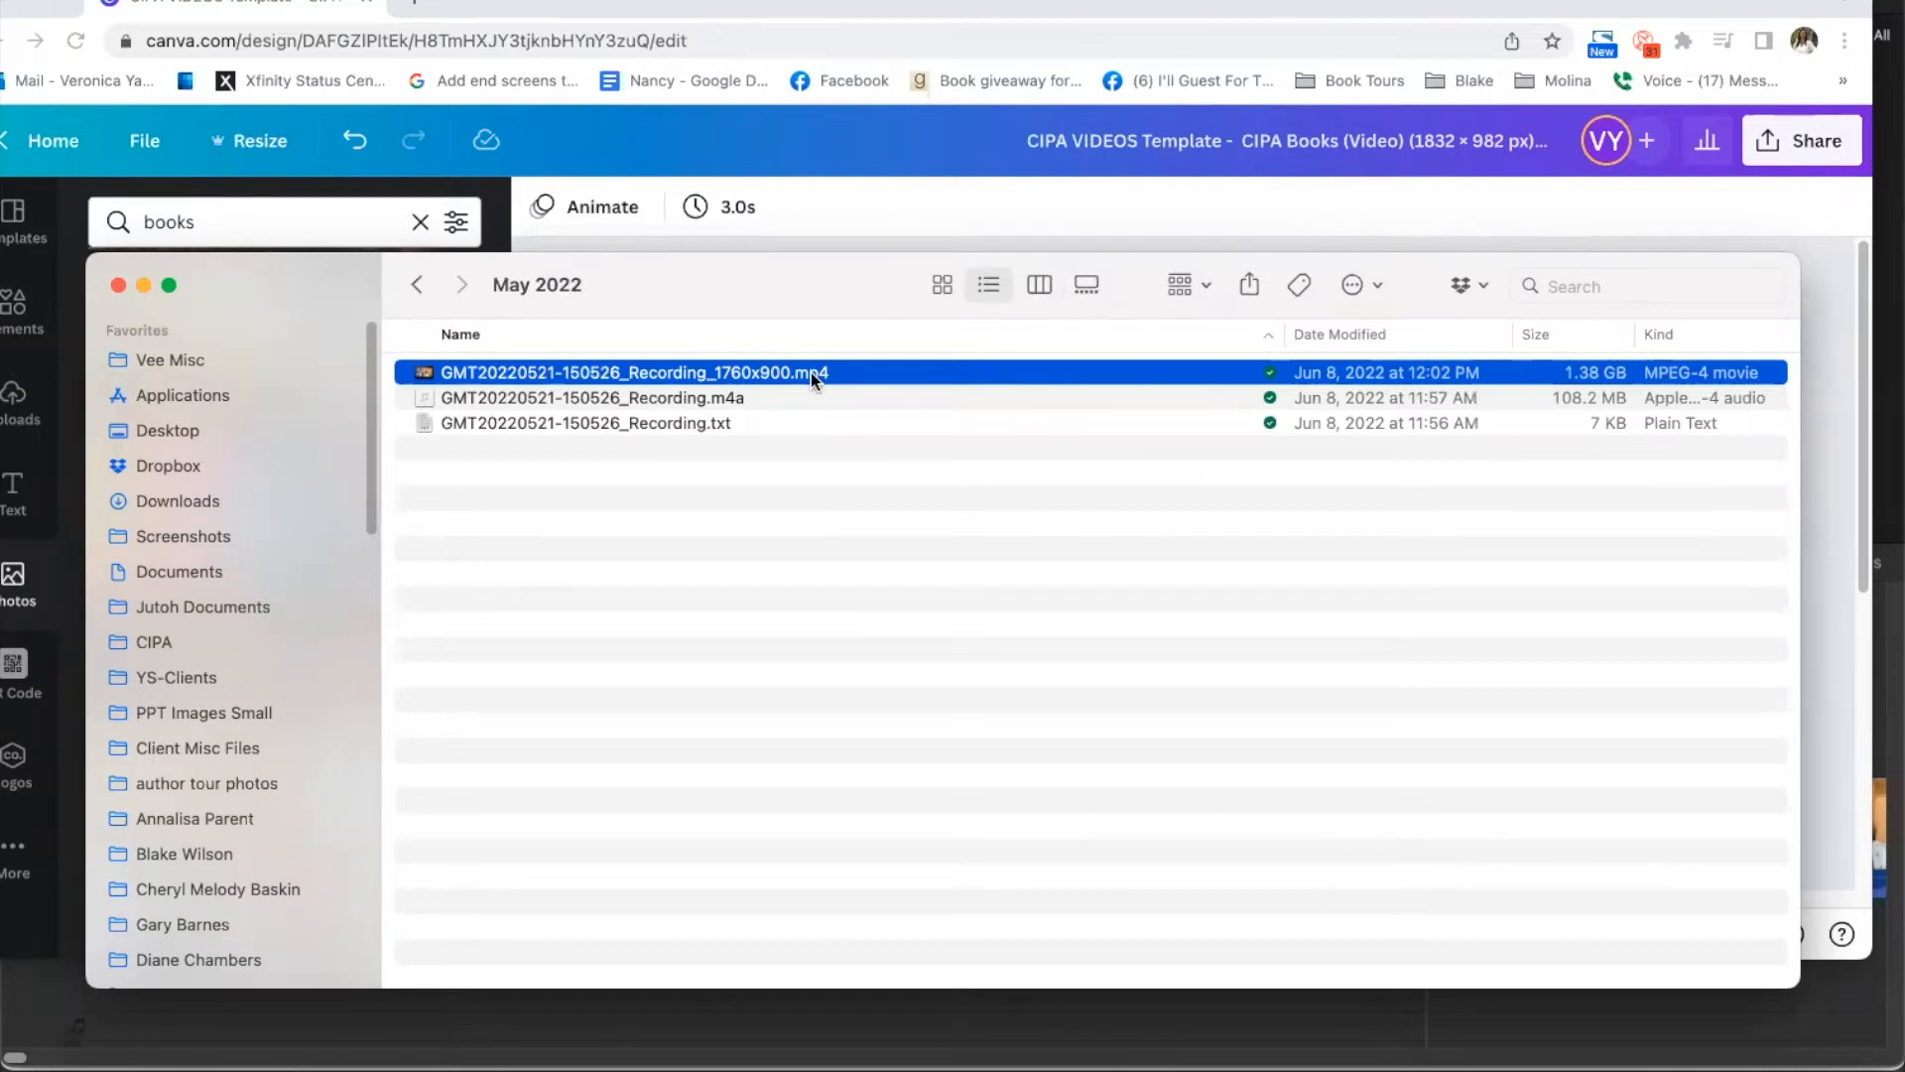
left_click(1175, 8)
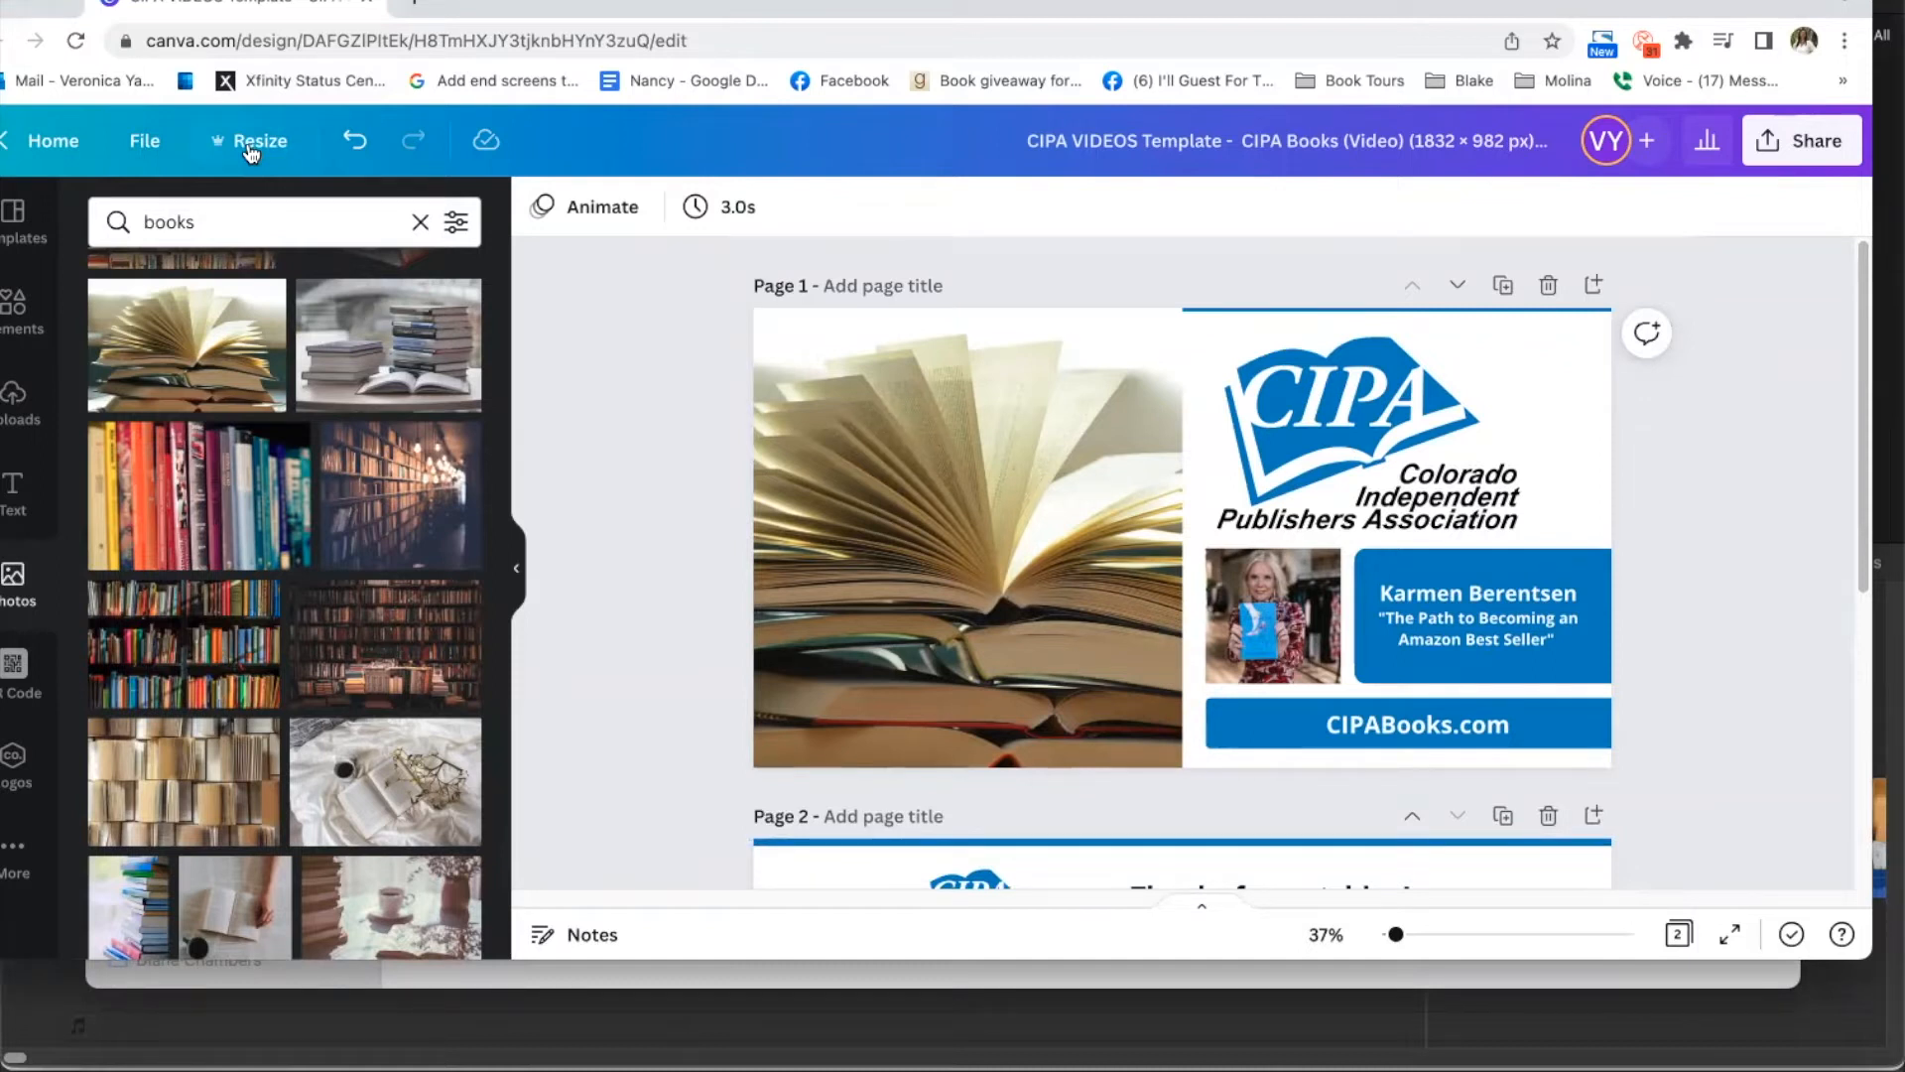
left_click_drag(1753, 280, 599, 790)
right_click(903, 516)
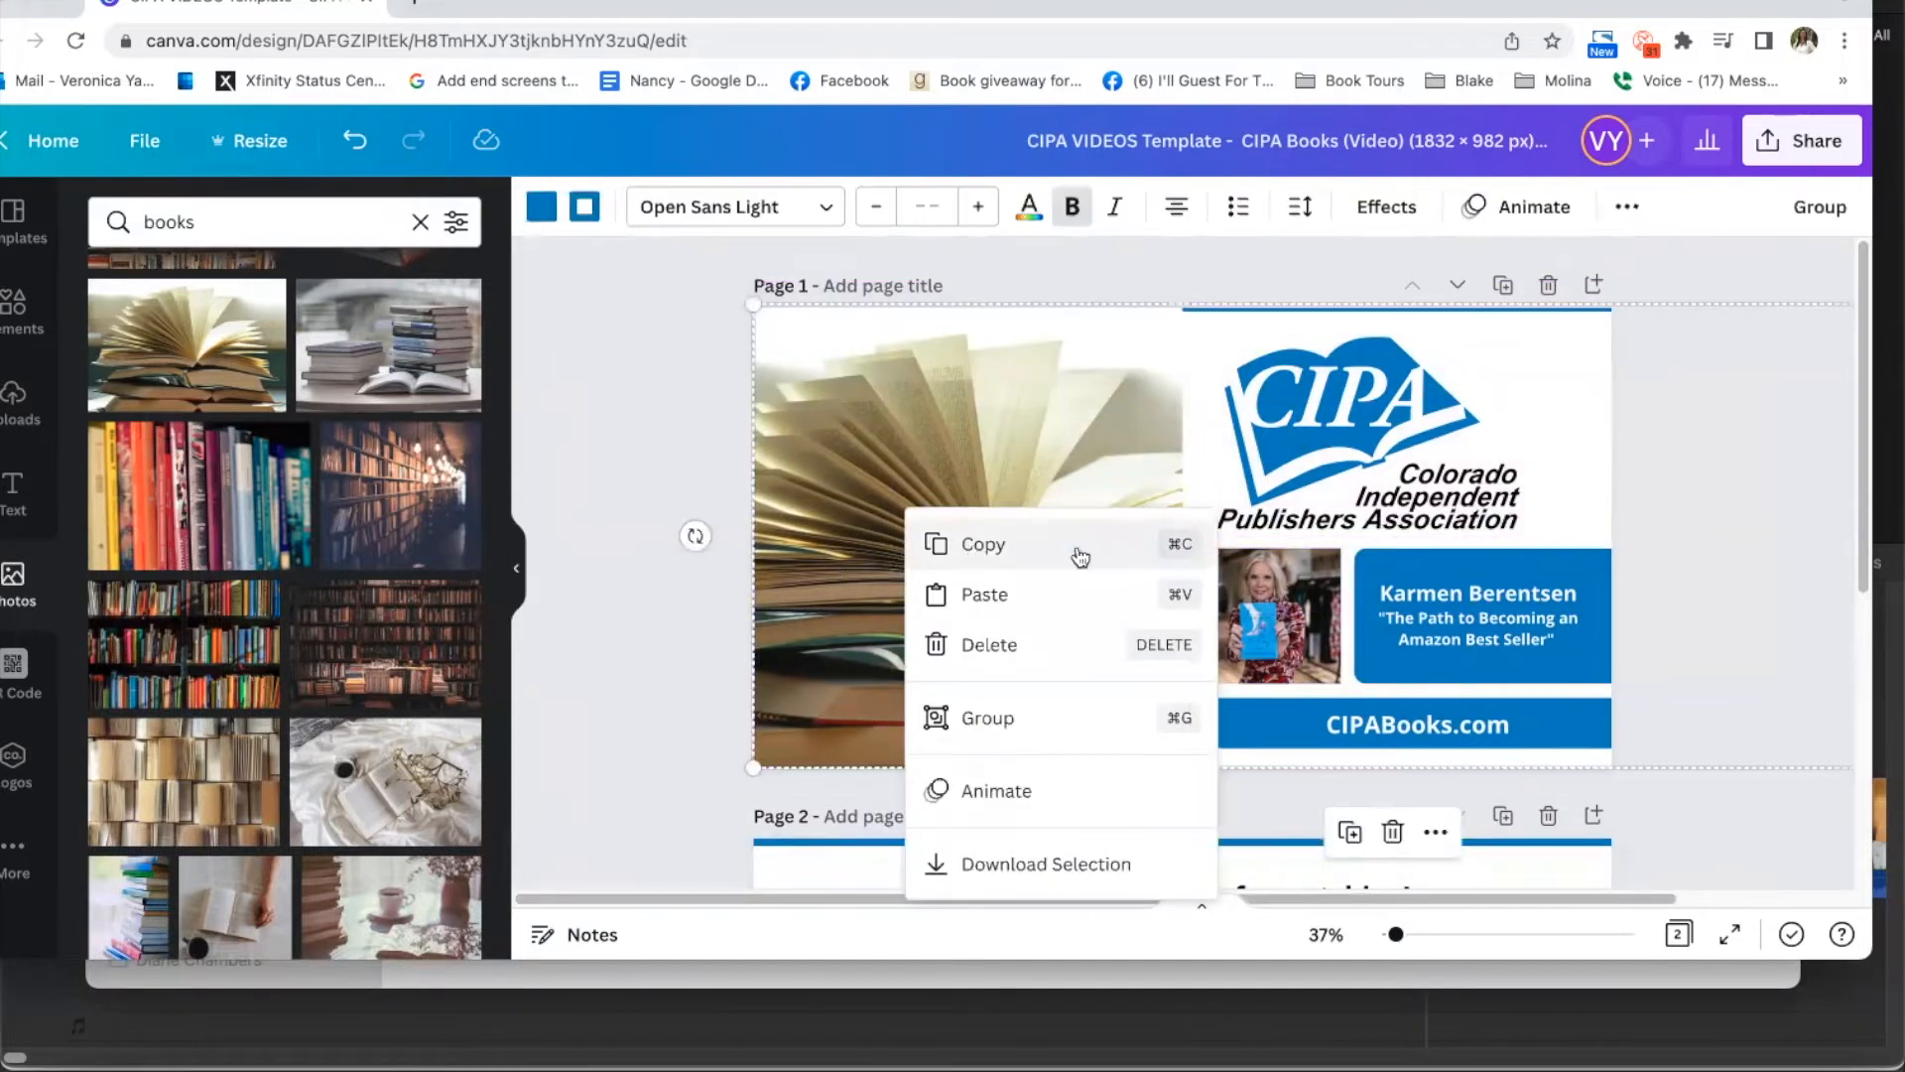
left_click(1772, 426)
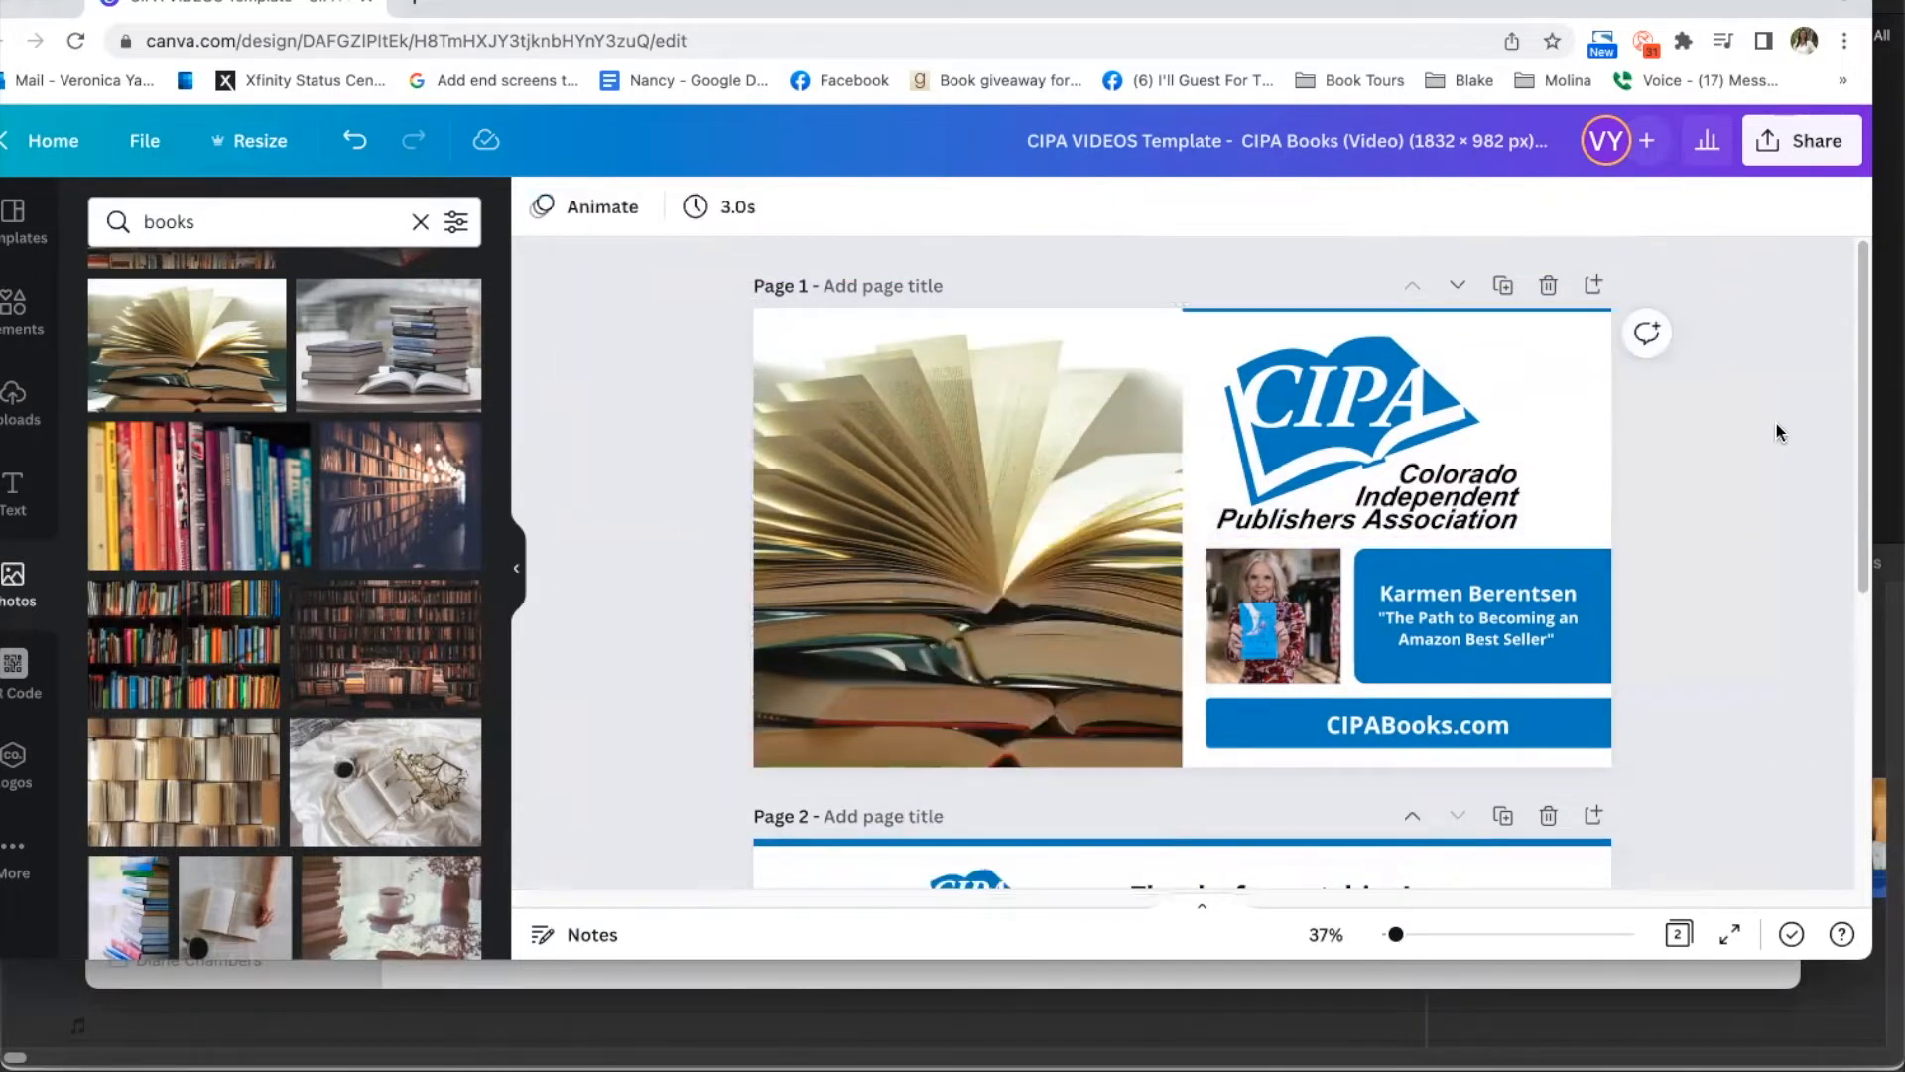
- Create a resized copy of the CIPA VIDEOS Template at 1760 × 900 px
left_click(265, 154)
double_click(317, 362)
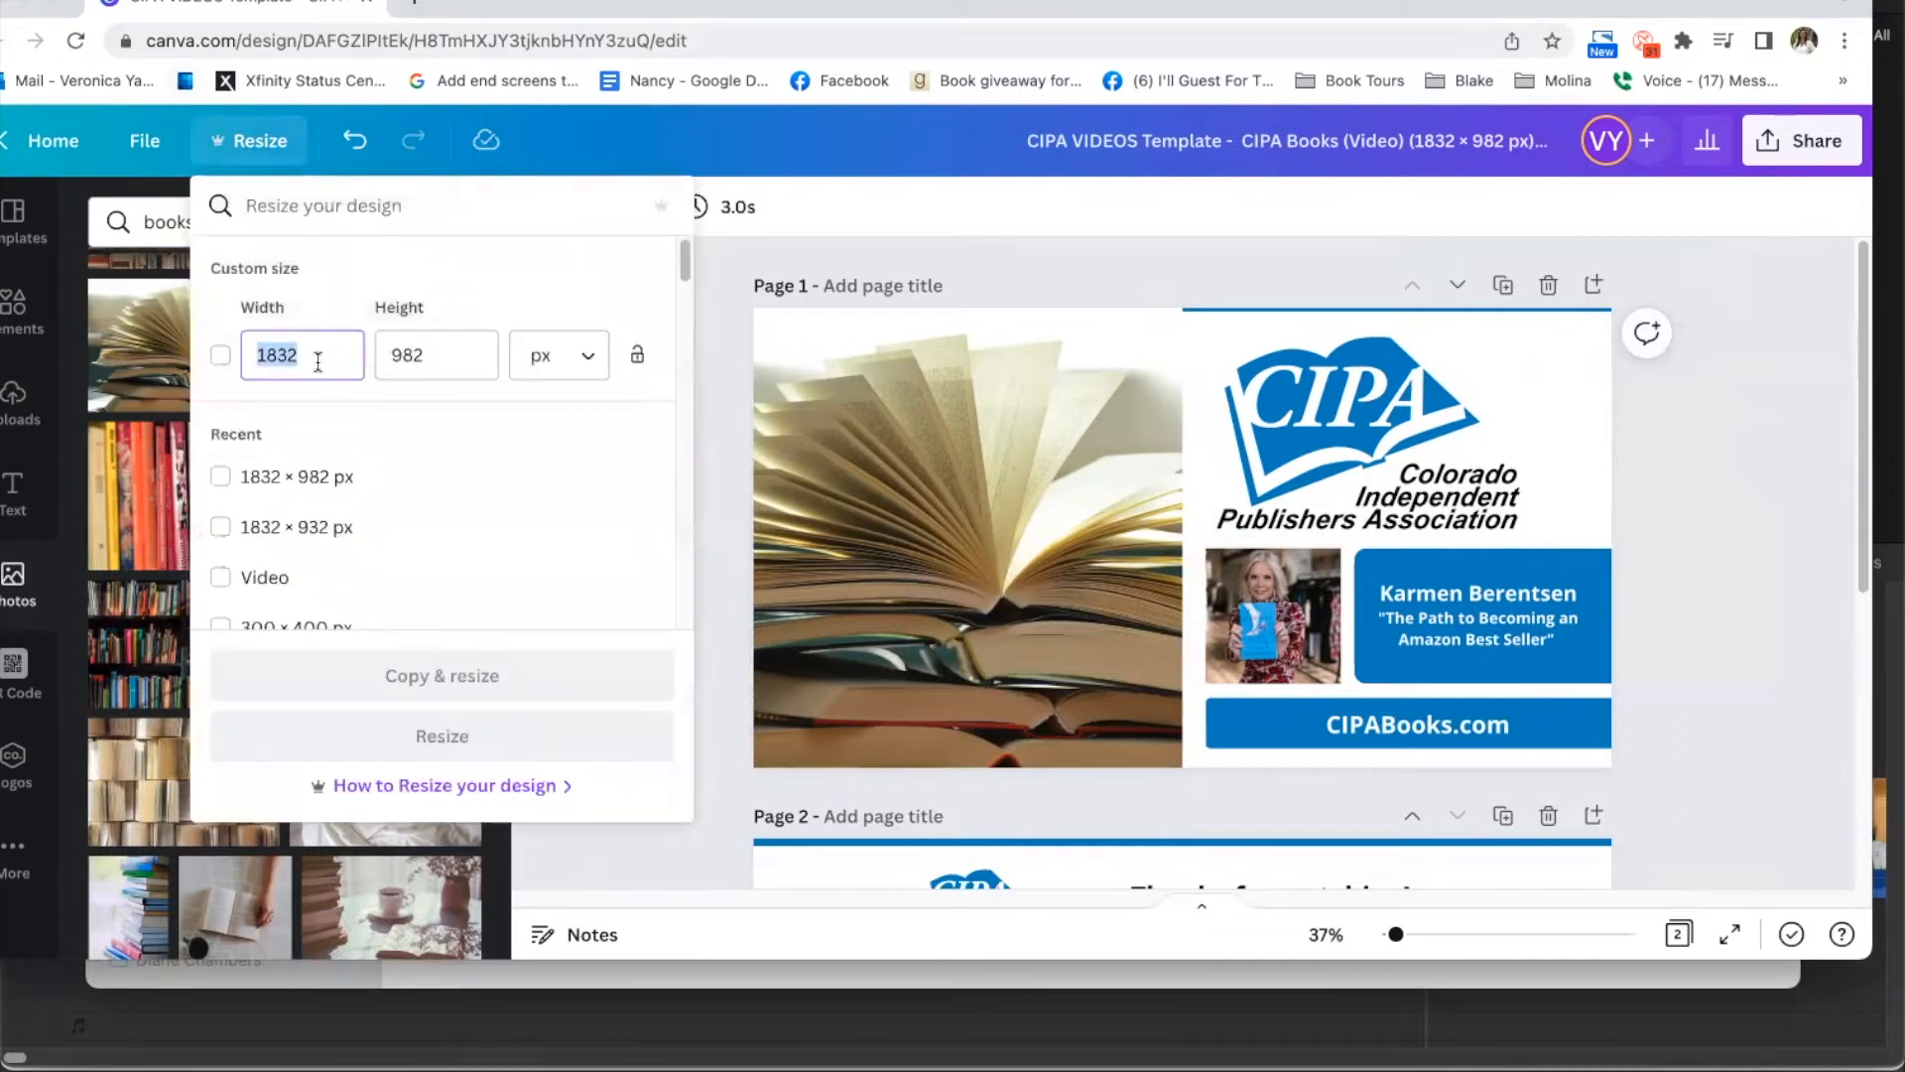
type("1760")
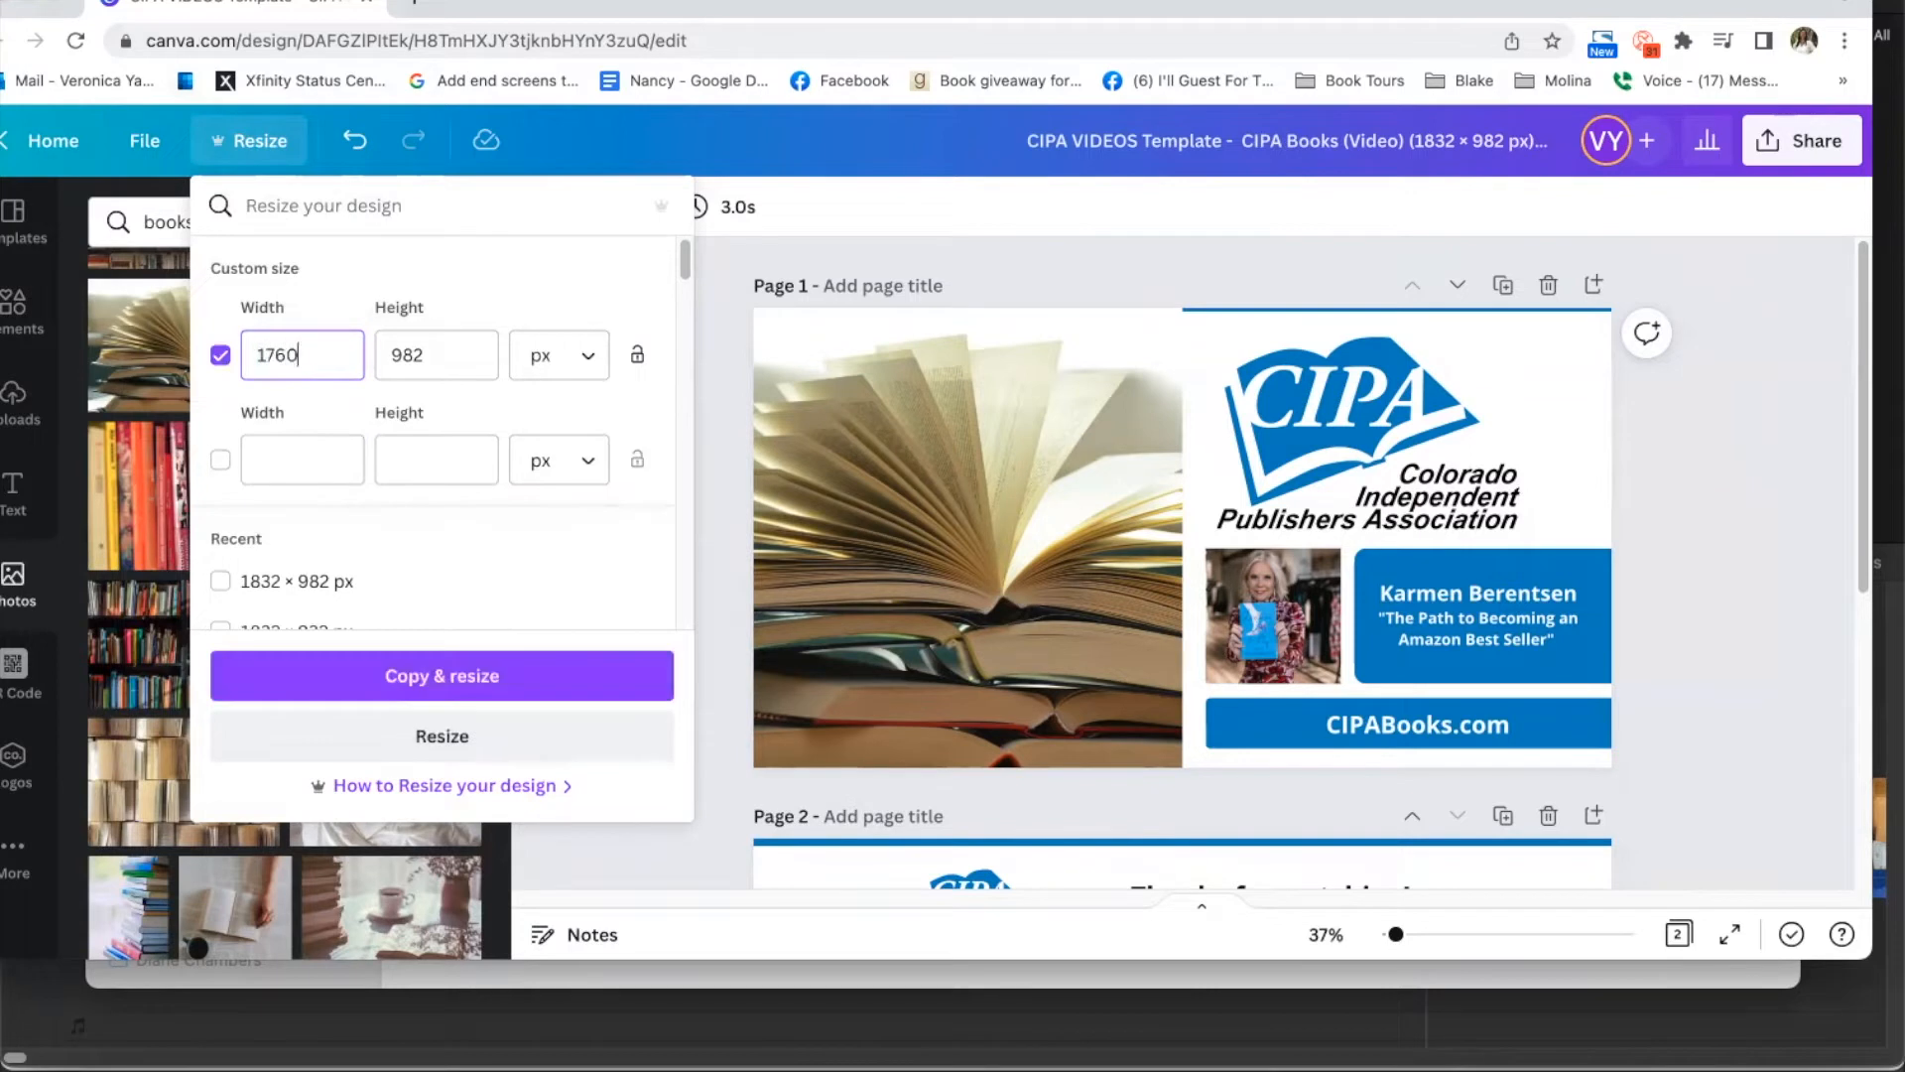
key("Tab")
type("990")
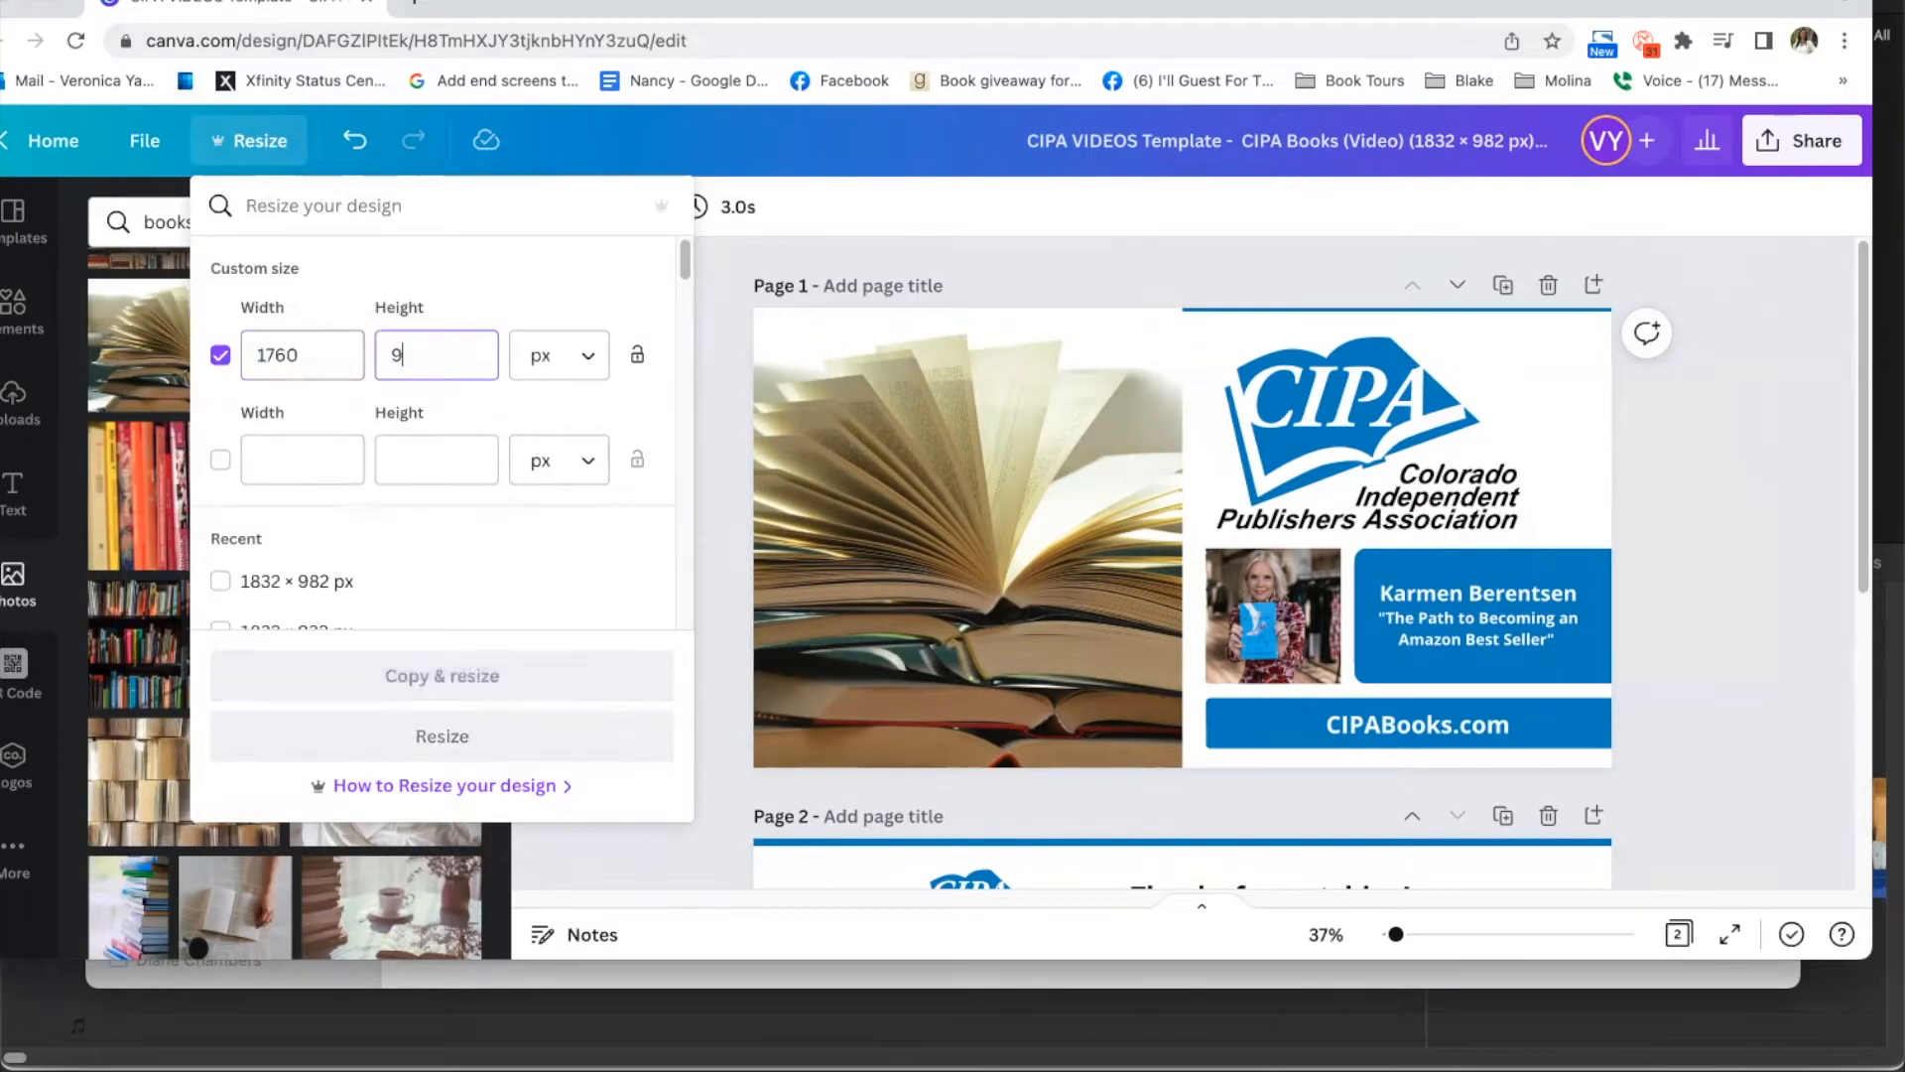
left_click(488, 667)
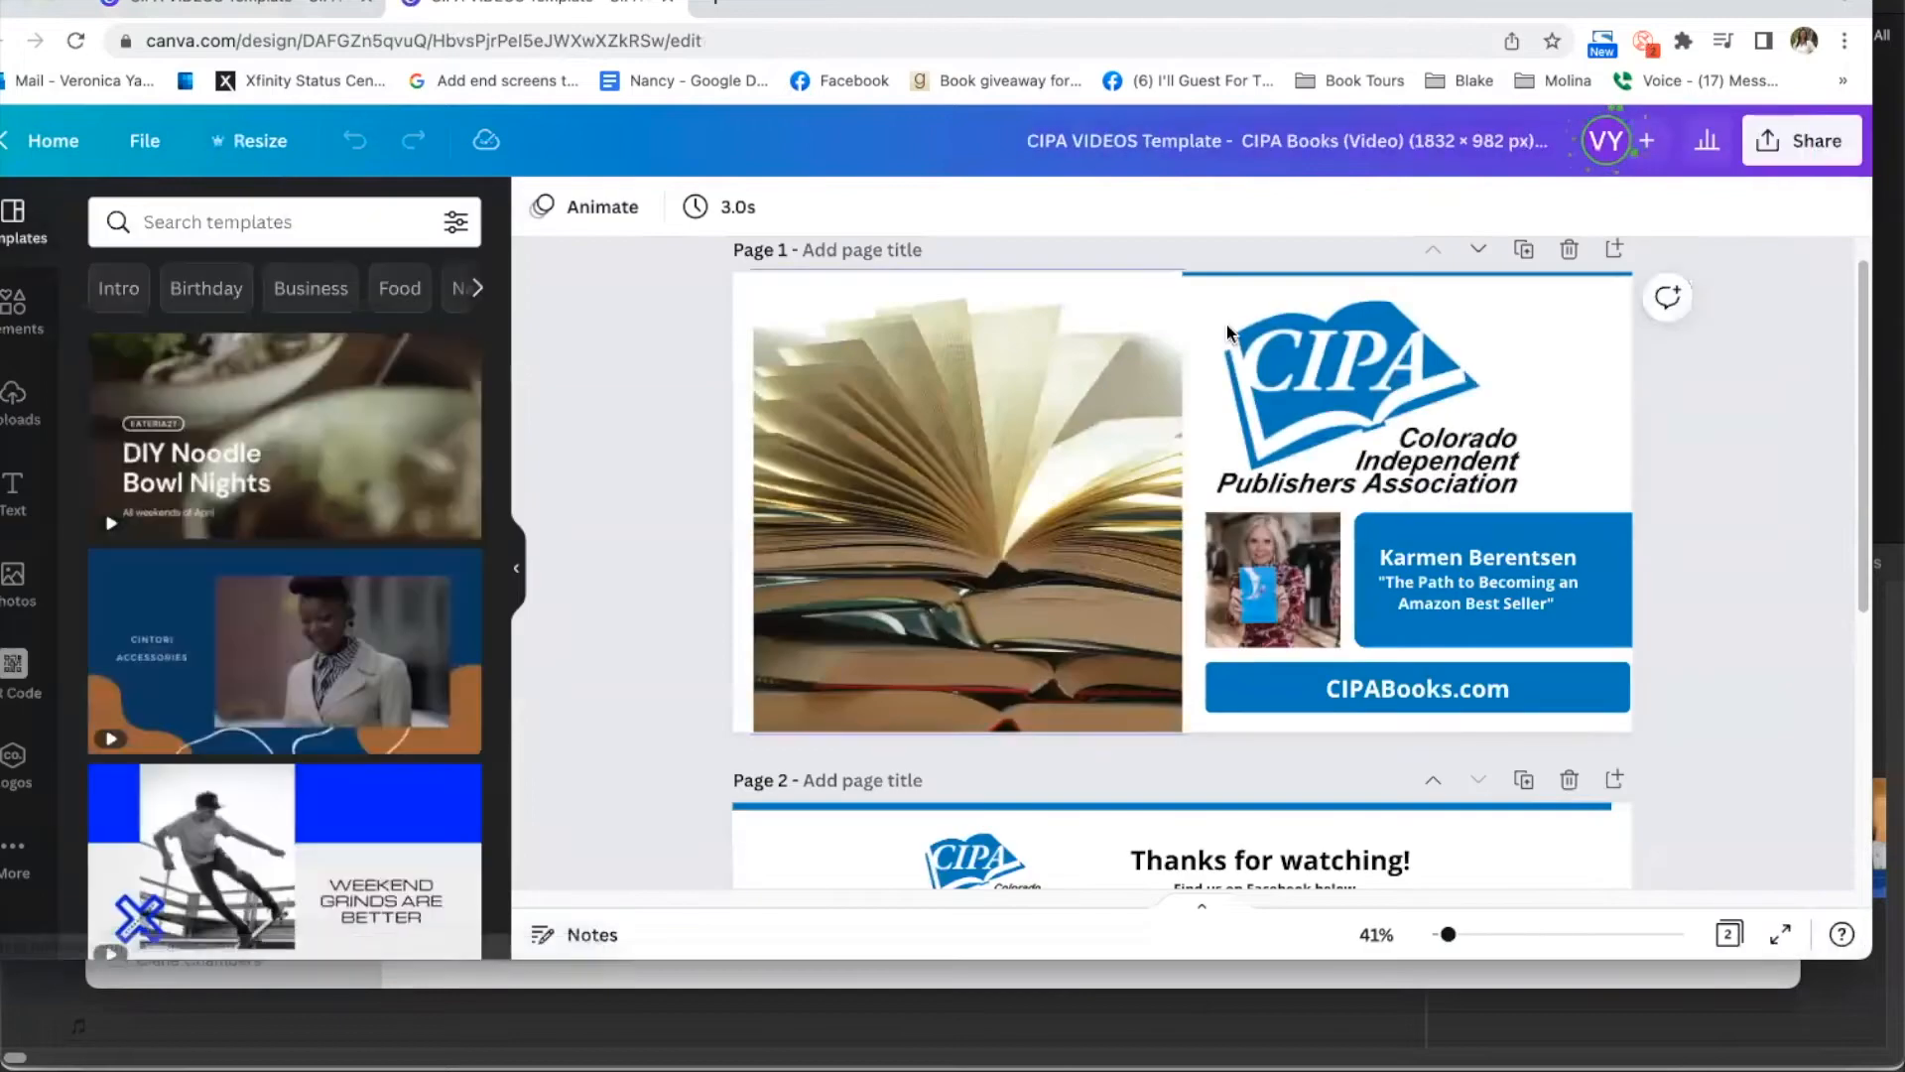
- Widen the open-book photo on page 1 past the page's left edge, to about 909 × 900
left_click(920, 407)
left_click_drag(753, 501, 718, 501)
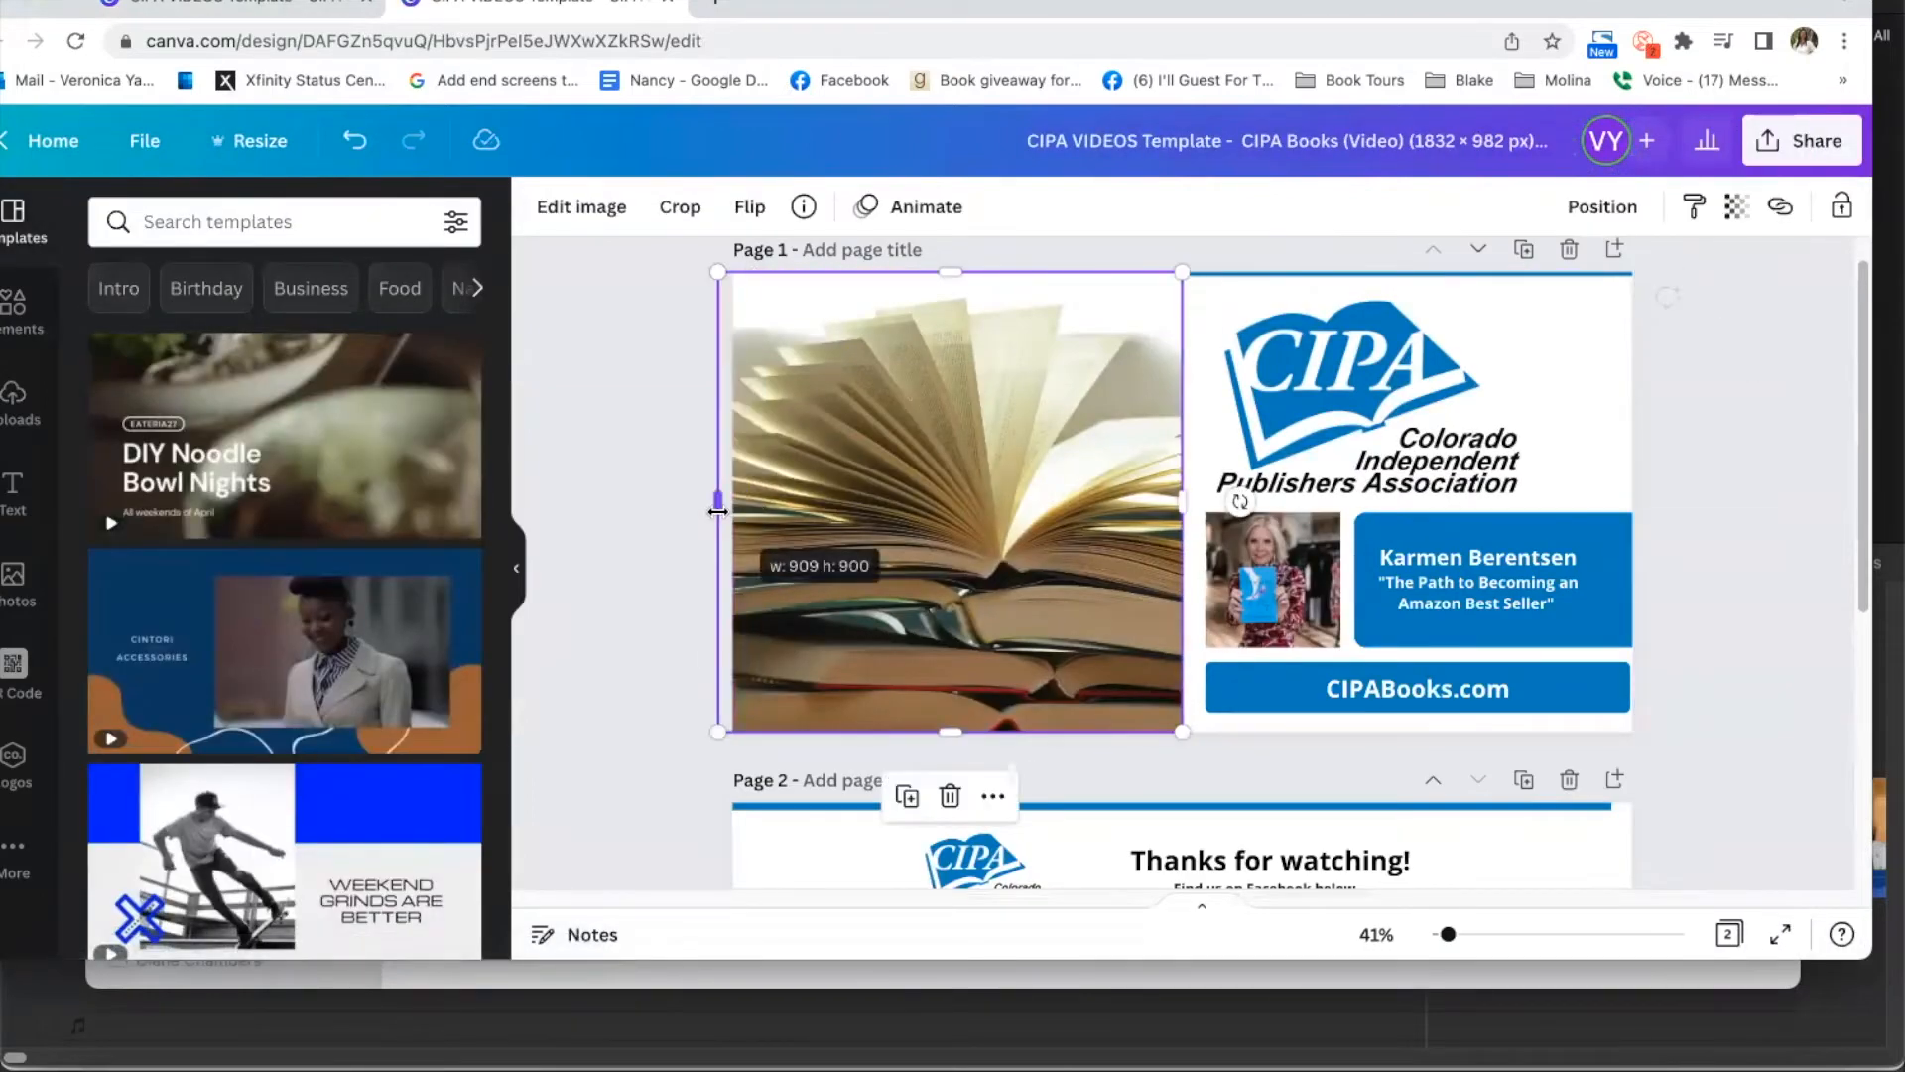
left_click(1832, 463)
- Shift the CIPA logo, the presenter photo and the CIPABooks.com banner on page 1 slightly left
left_click(1364, 348)
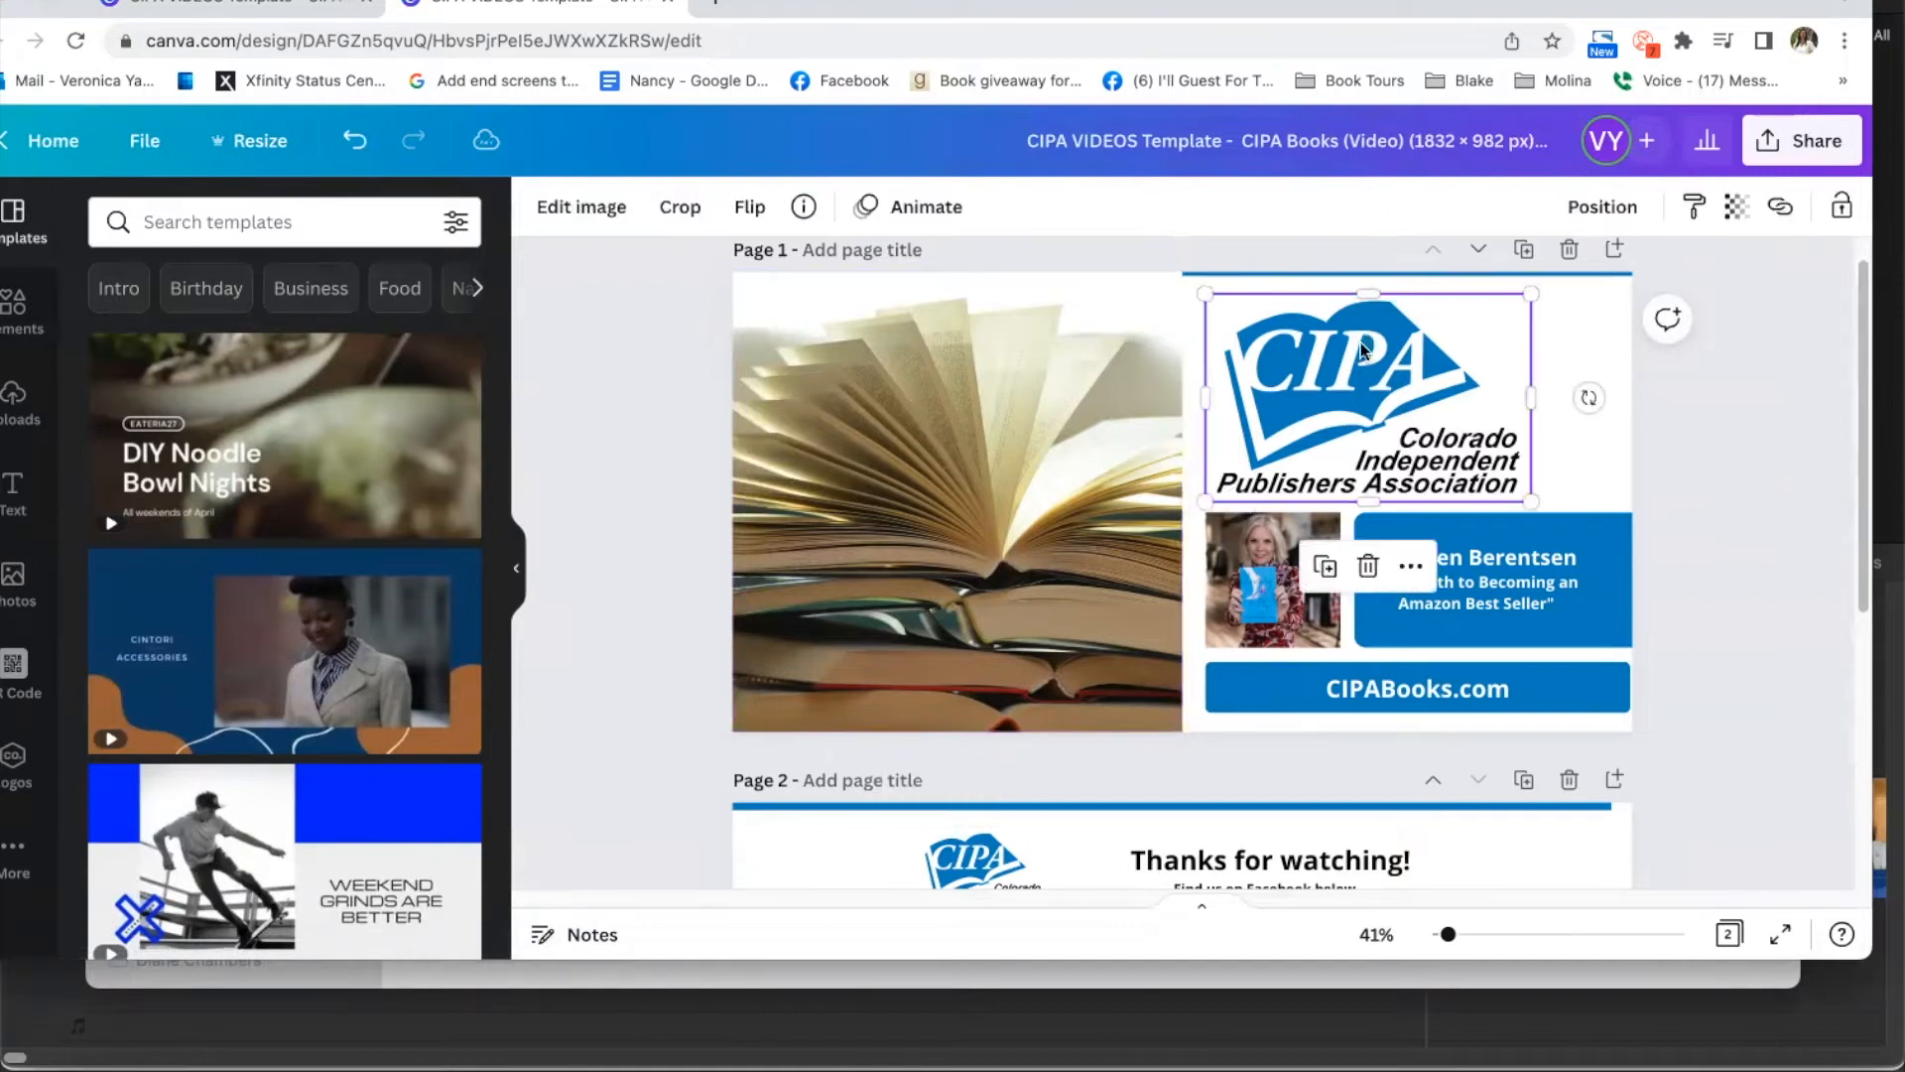
left_click(1265, 625, "shift")
left_click(1260, 679, "shift")
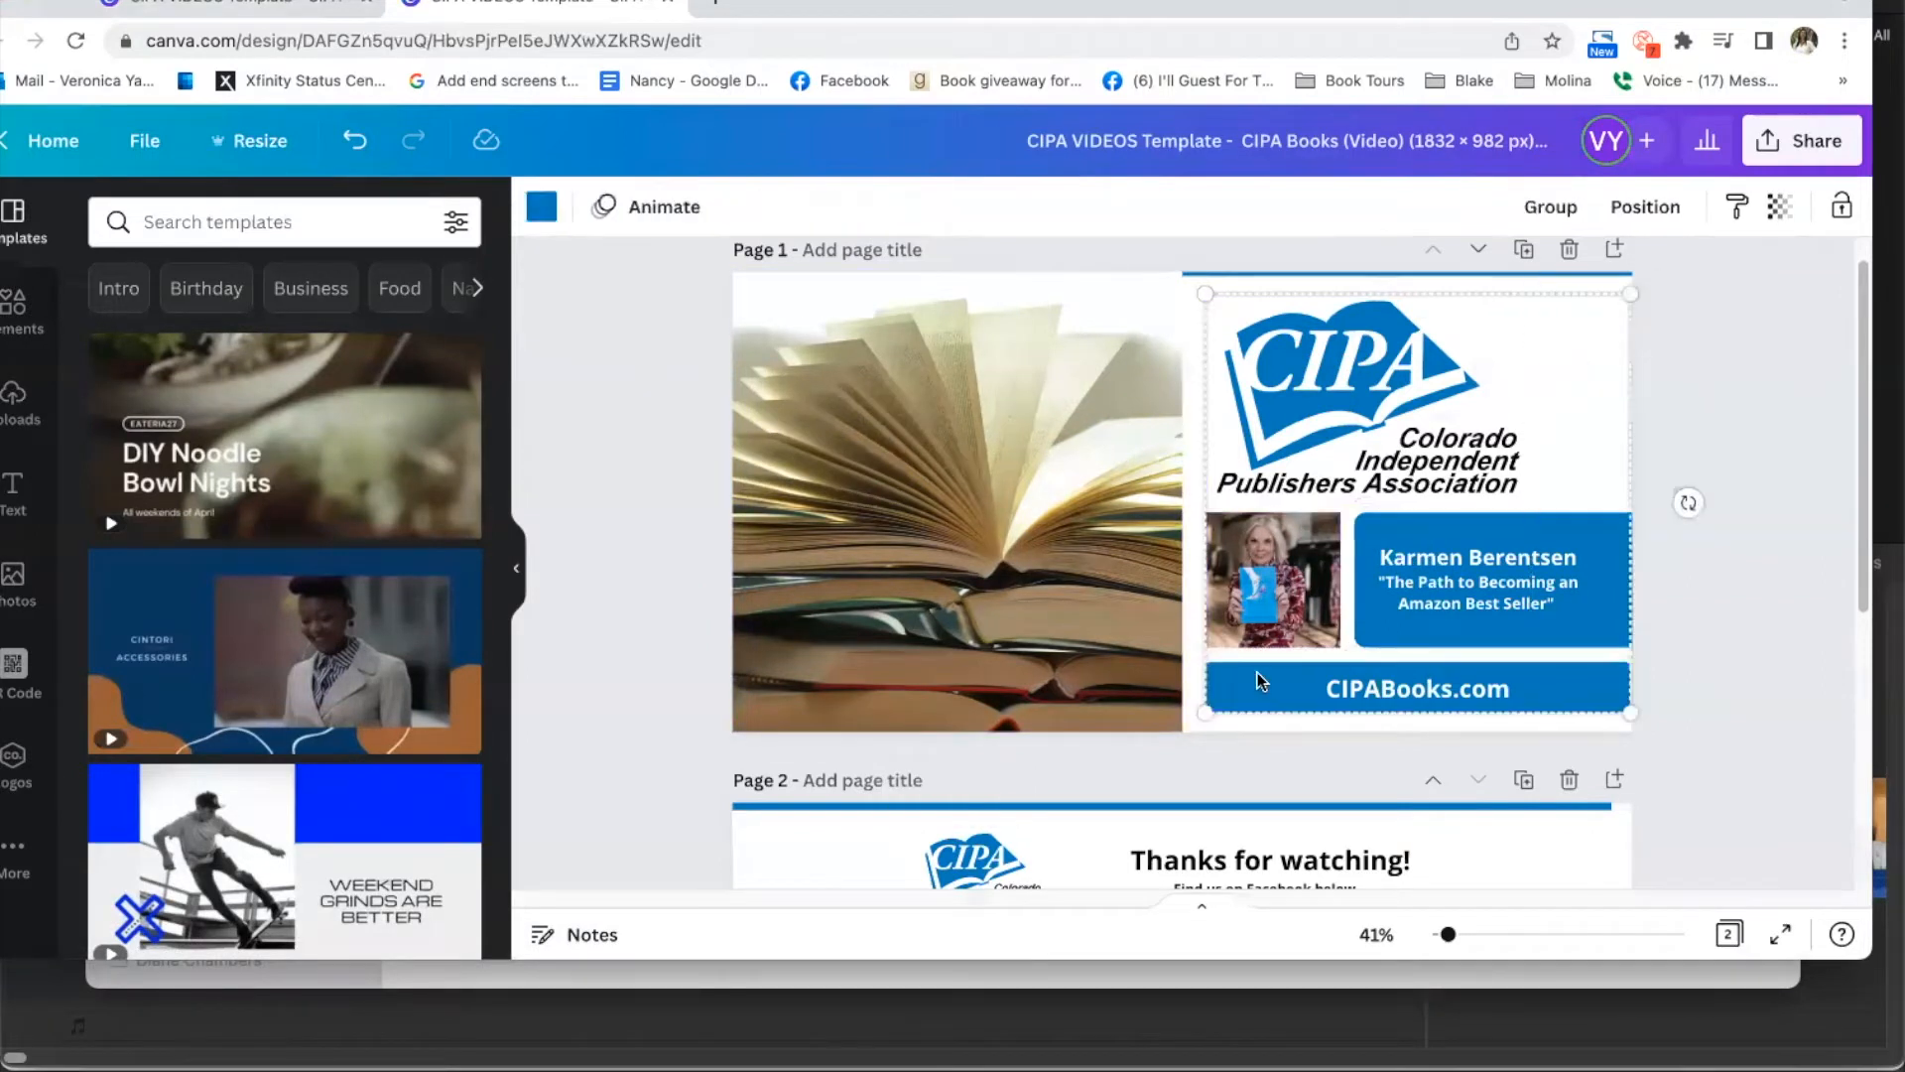
left_click_drag(1260, 681, 1254, 681)
left_click(1761, 528)
- Extend the blue box behind the presenter's name and talk title slightly to the left
left_click(1466, 528)
left_click_drag(1356, 582, 1346, 582)
left_click(1567, 591)
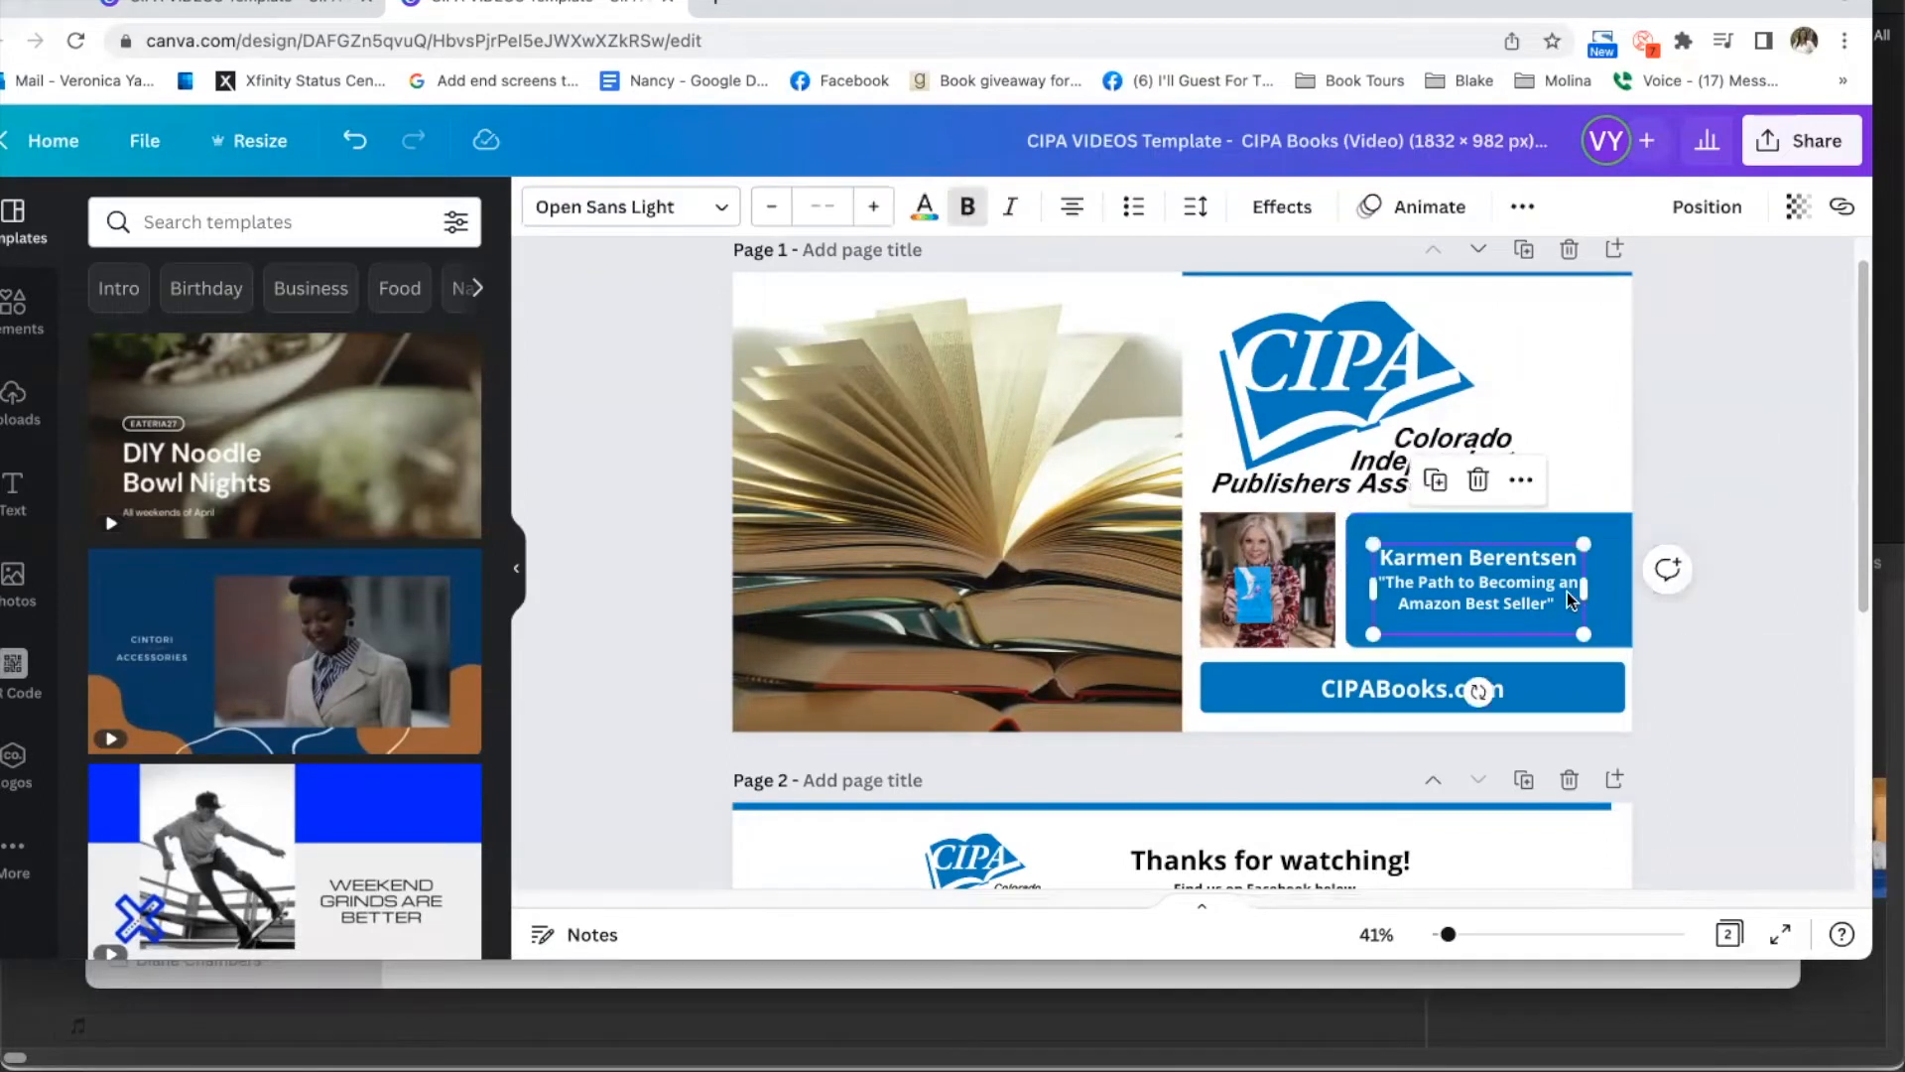
left_click(1721, 476)
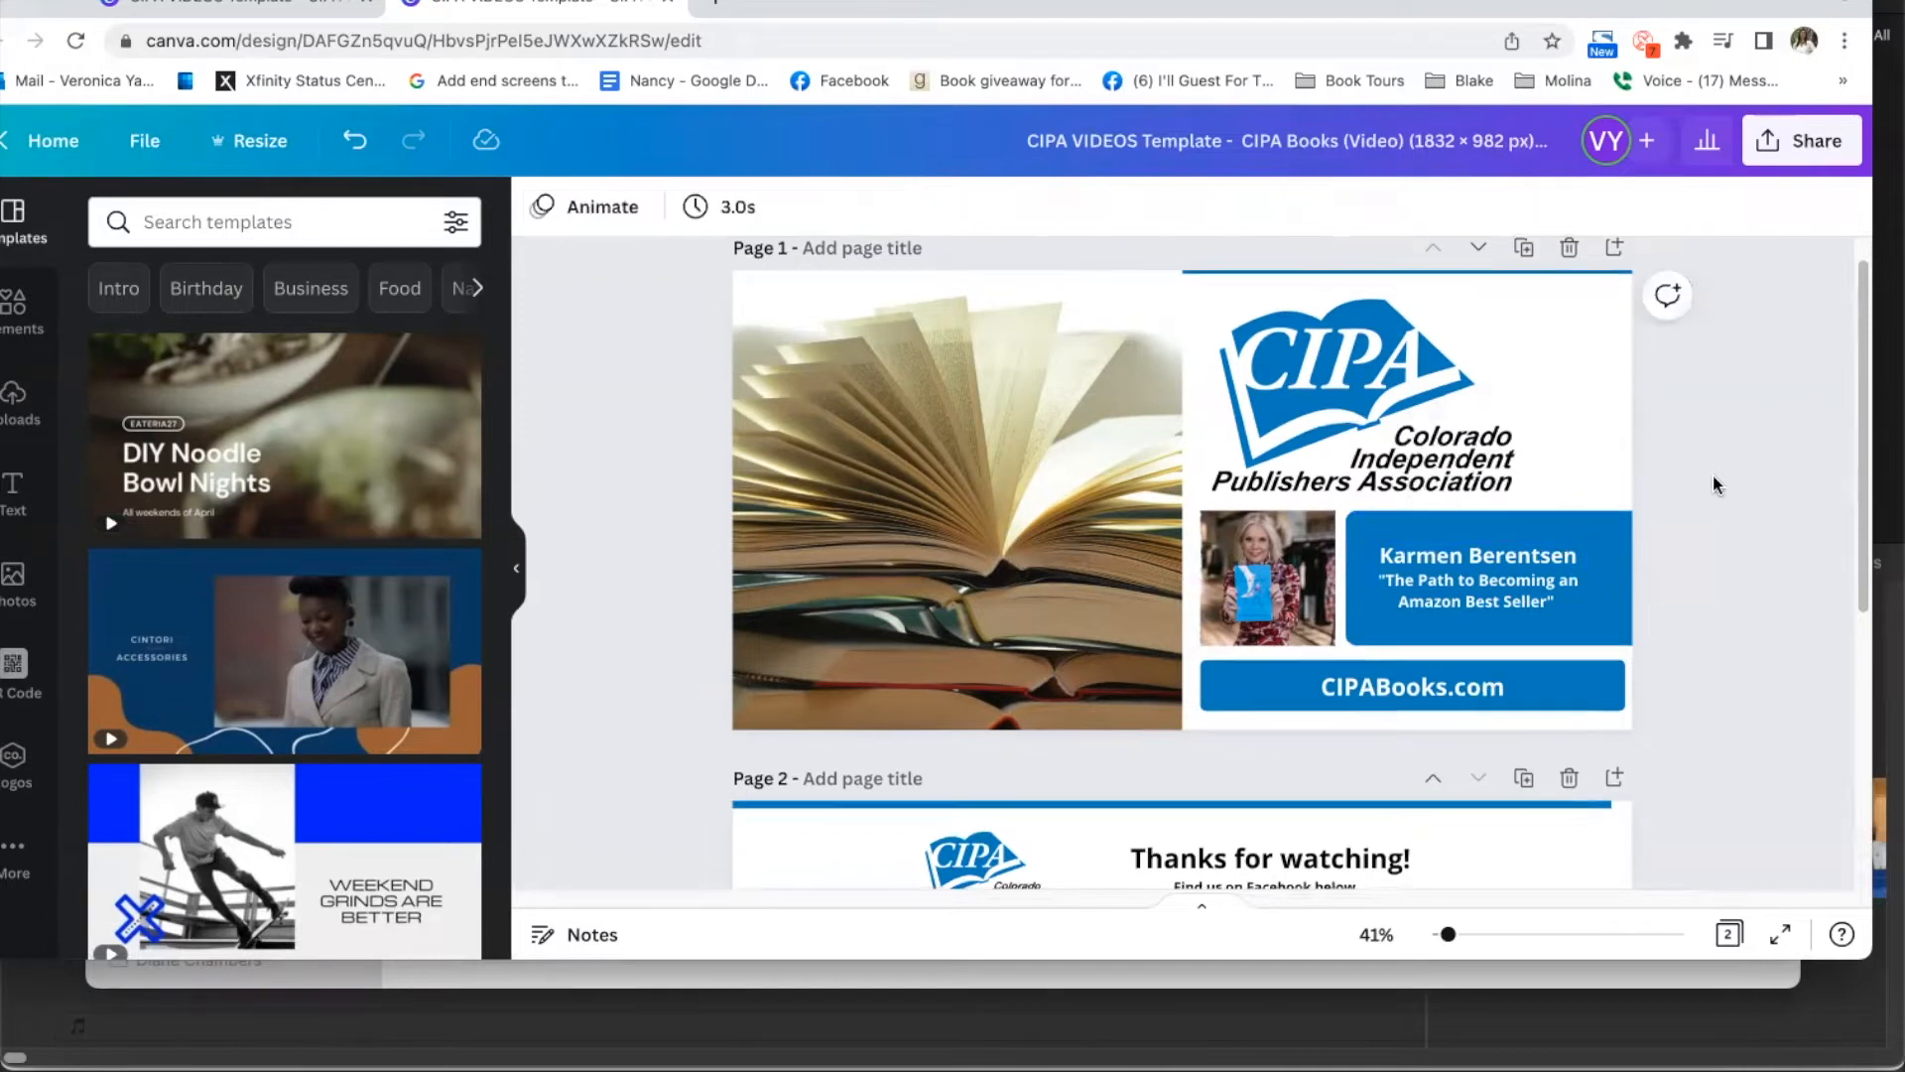
- Extend page 2's blue top line to the page's right edge and shift the remaining content right to center it
scroll(1726, 478, "down", 5)
left_click(1565, 316)
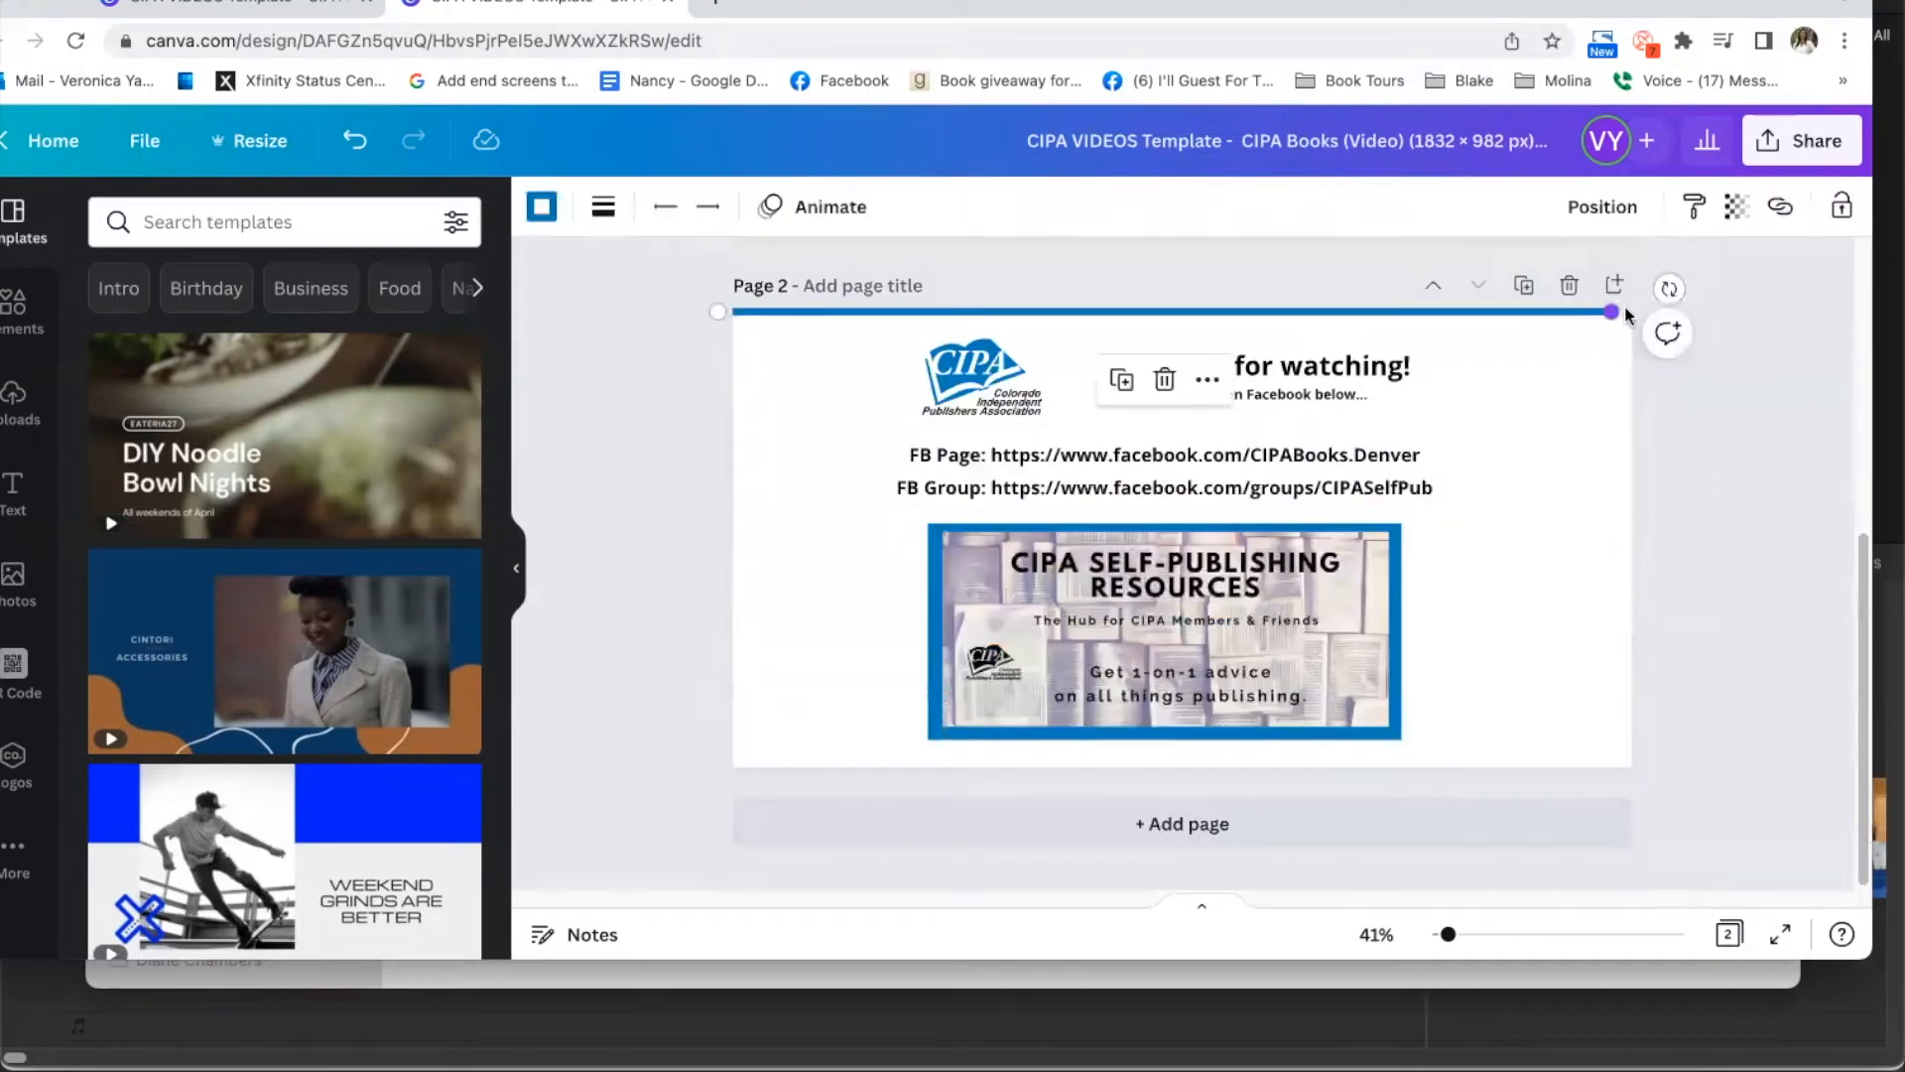
left_click(1724, 456)
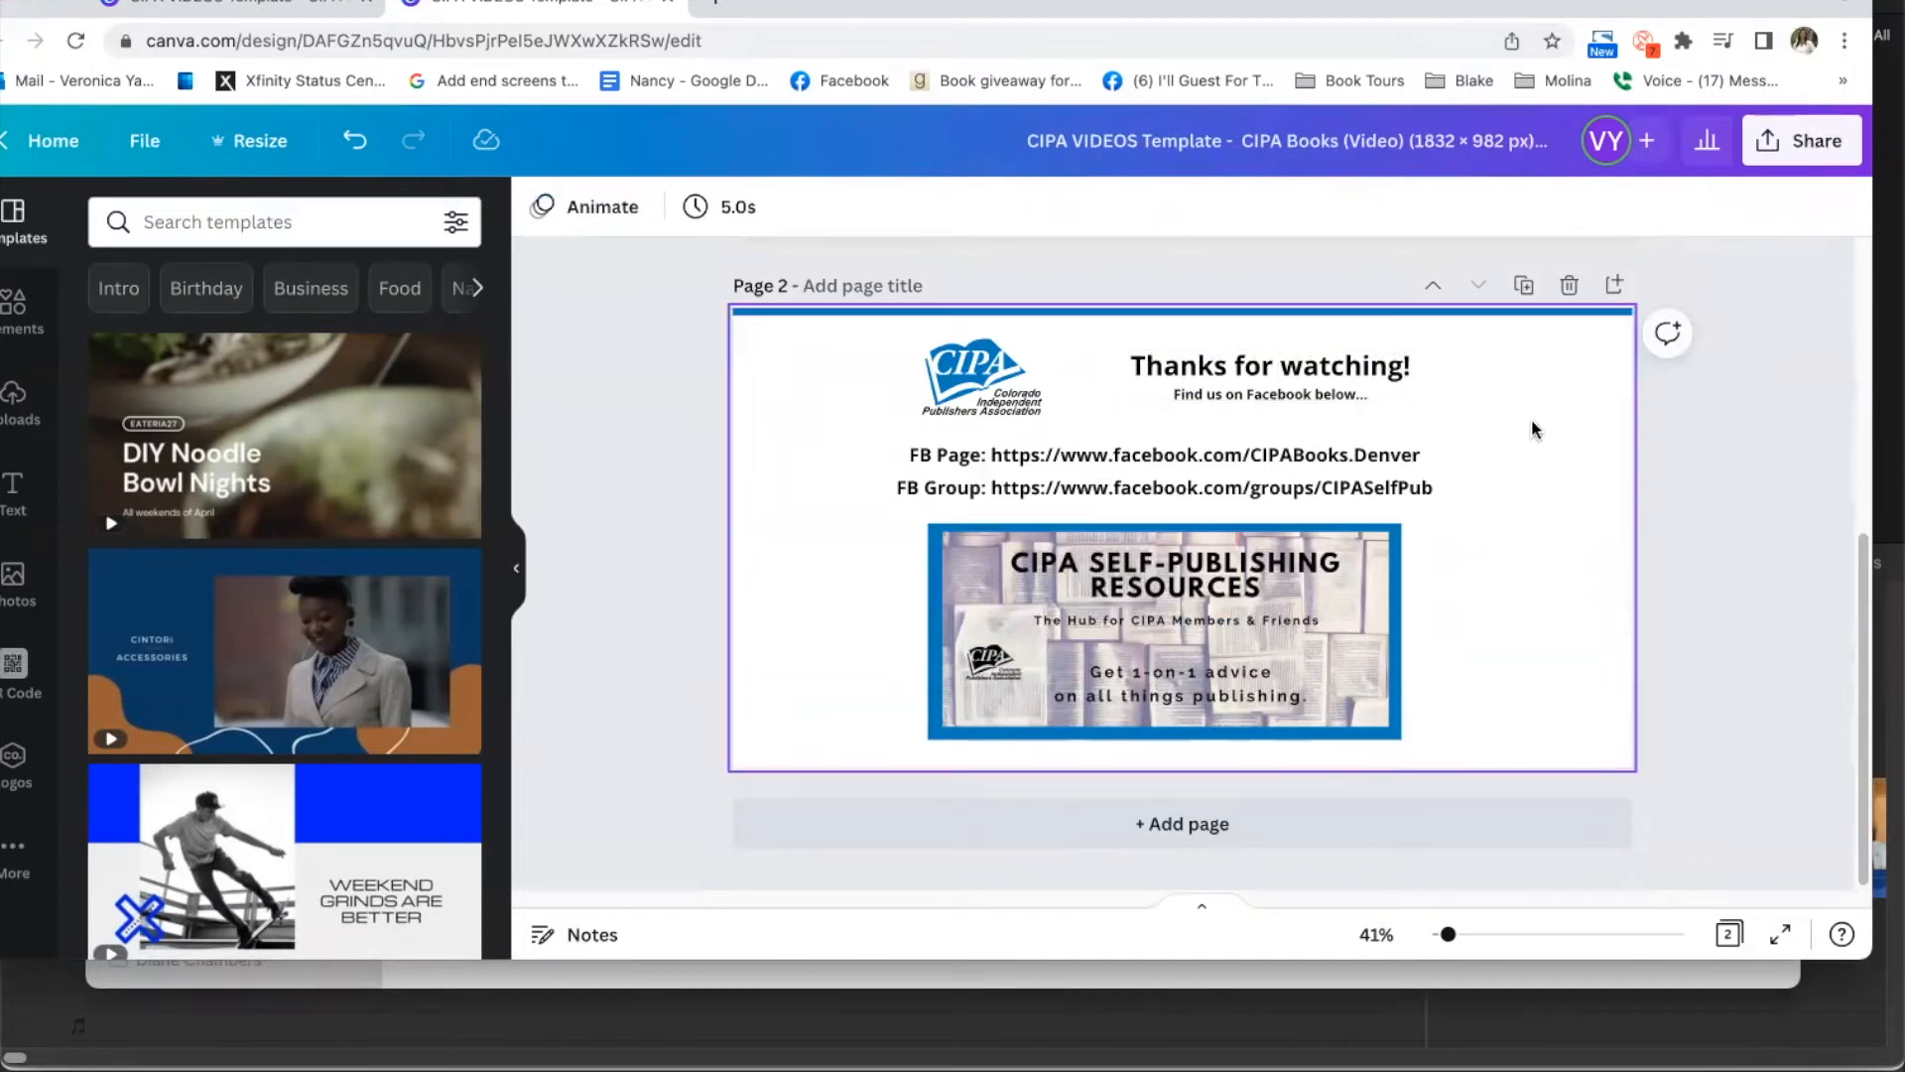
left_click_drag(1787, 397, 735, 730)
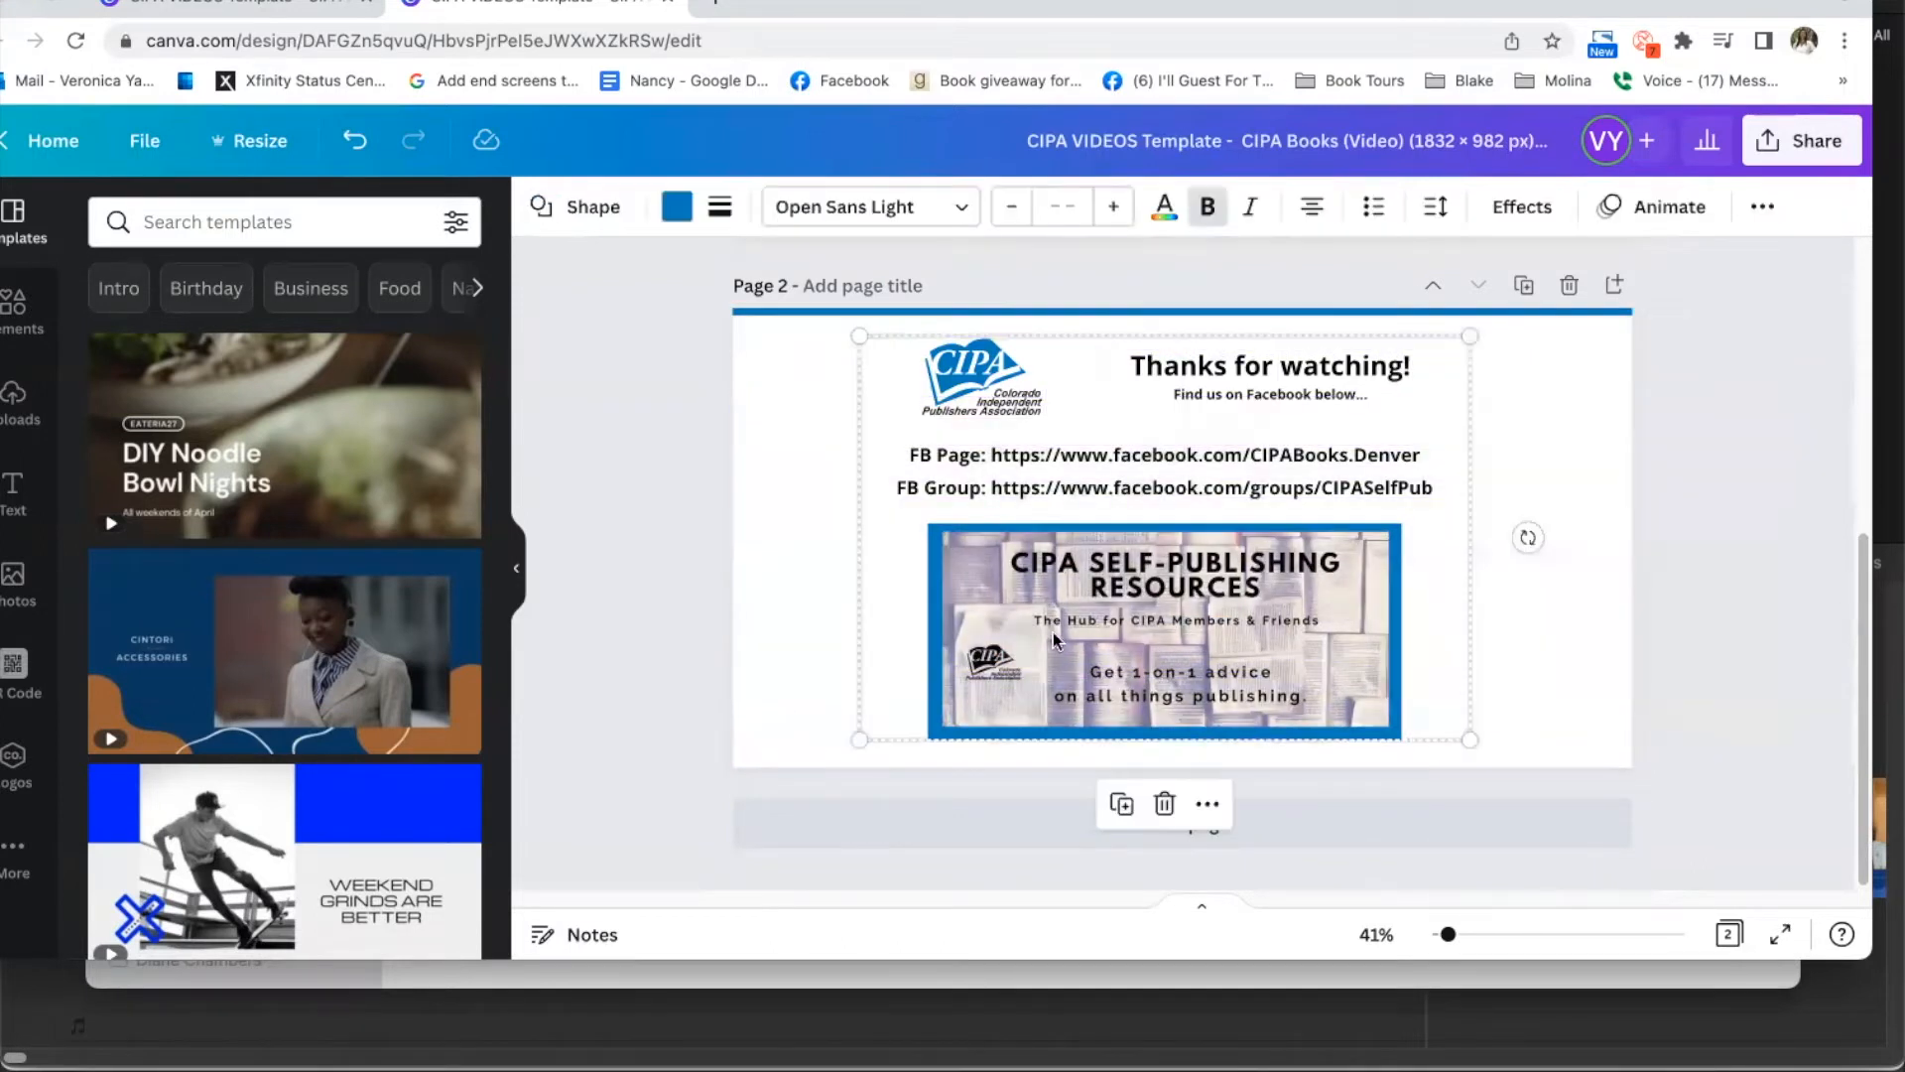
left_click_drag(1058, 637, 1076, 635)
left_click(1705, 635)
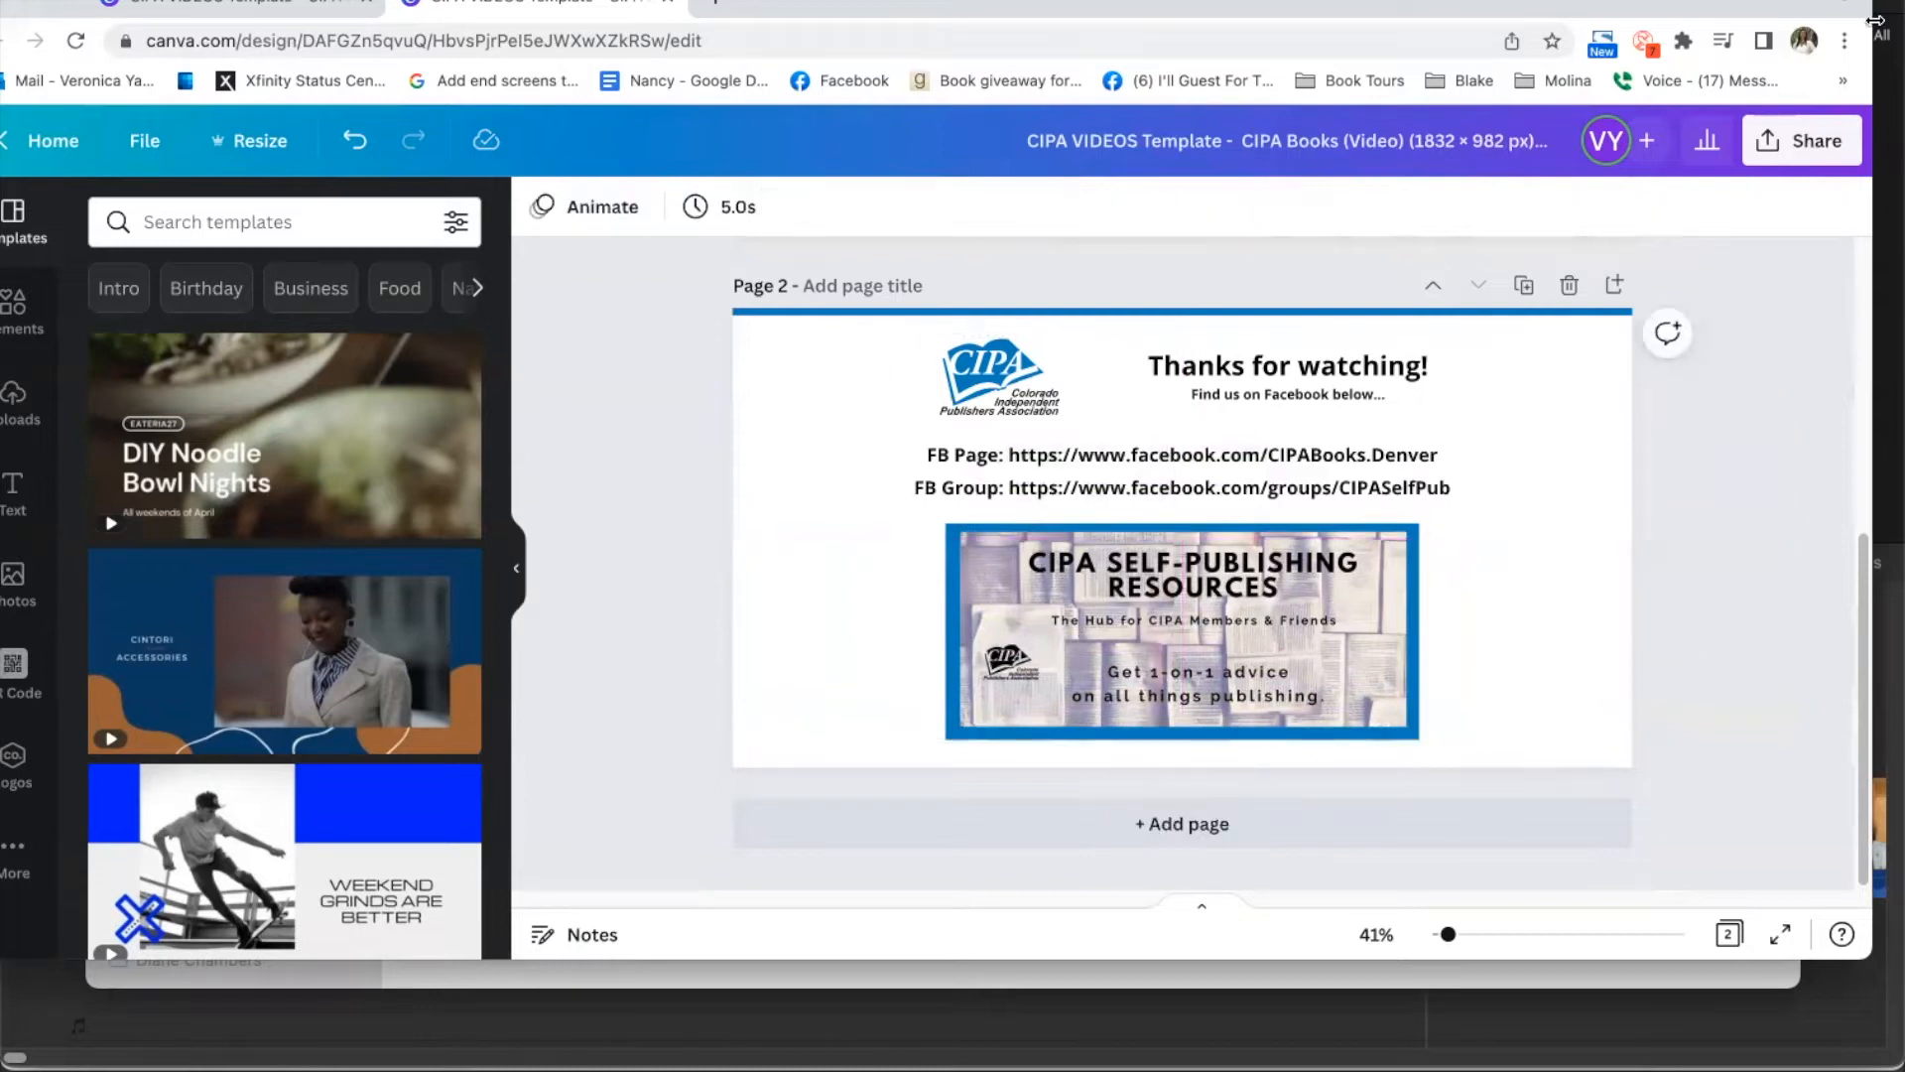
- Limit the resized design's download to page 1 only
left_click(1804, 140)
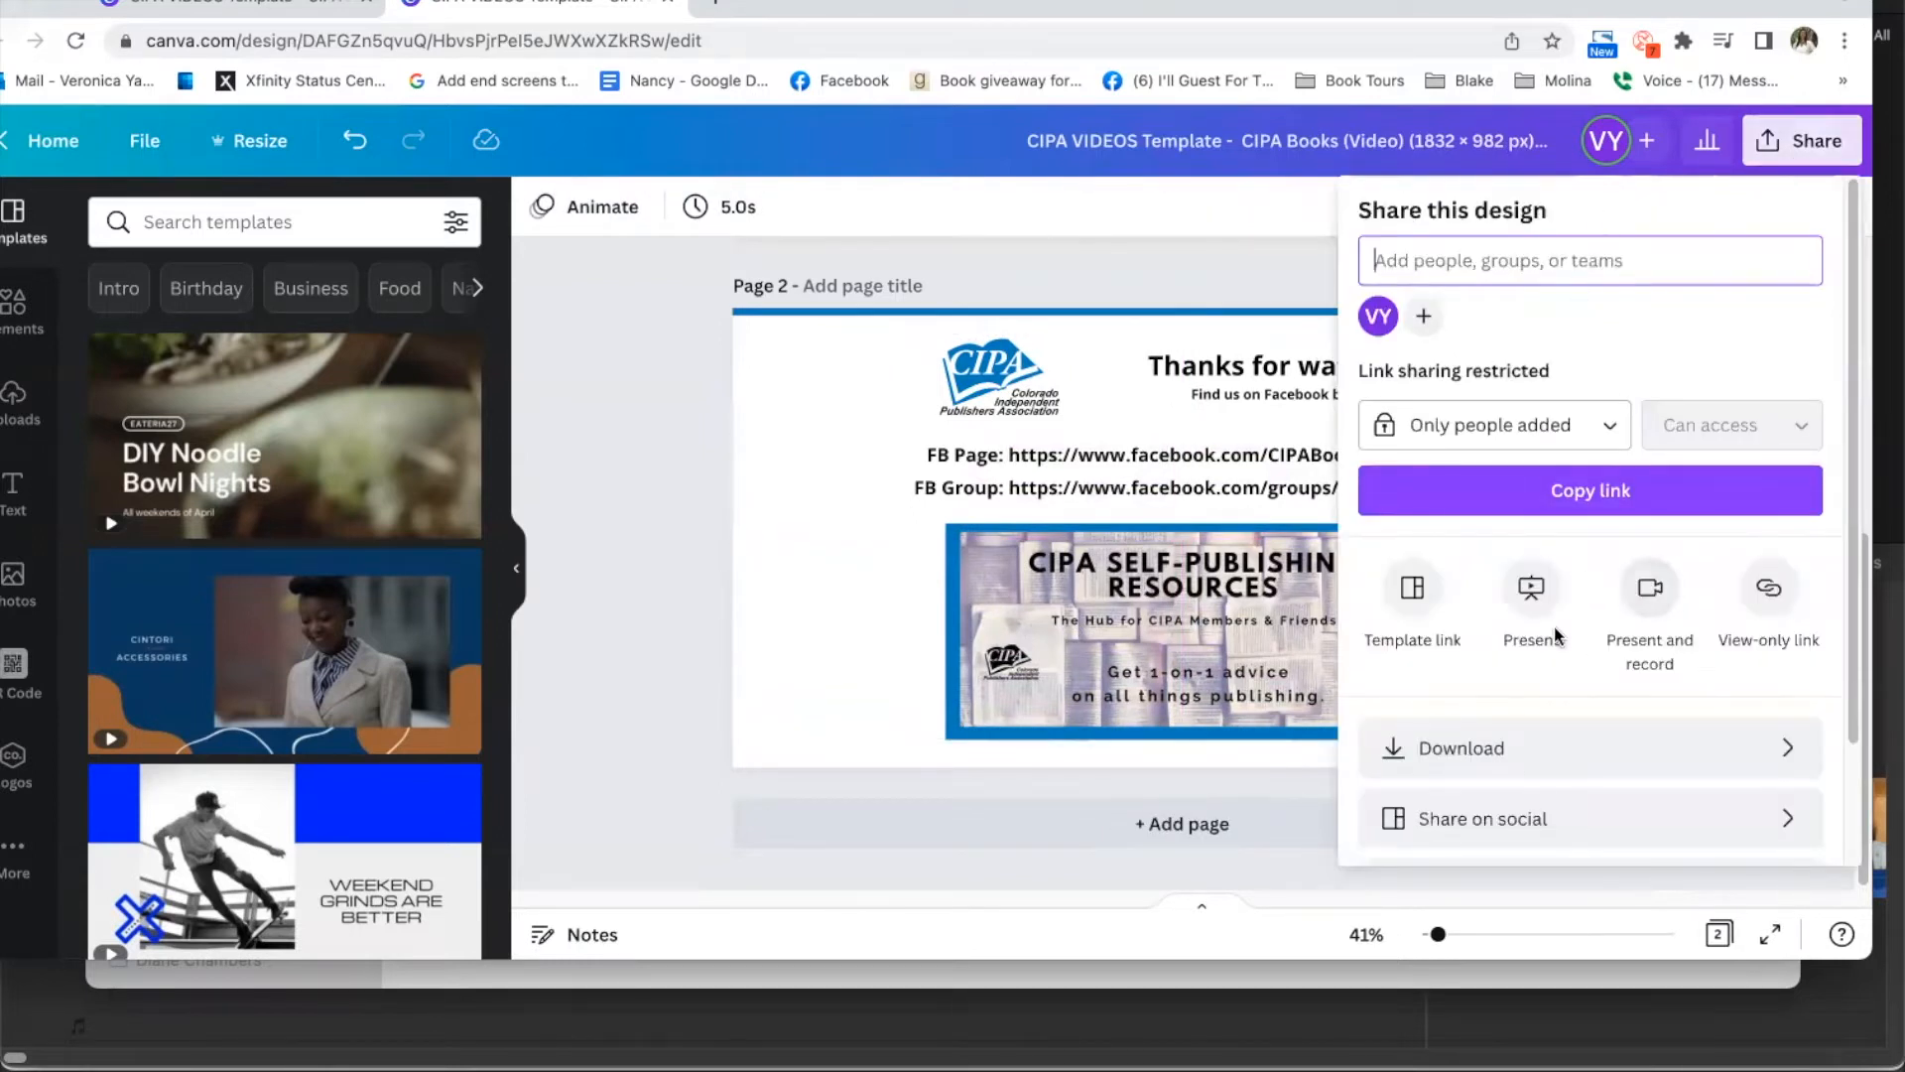
left_click(1488, 749)
left_click(1814, 615)
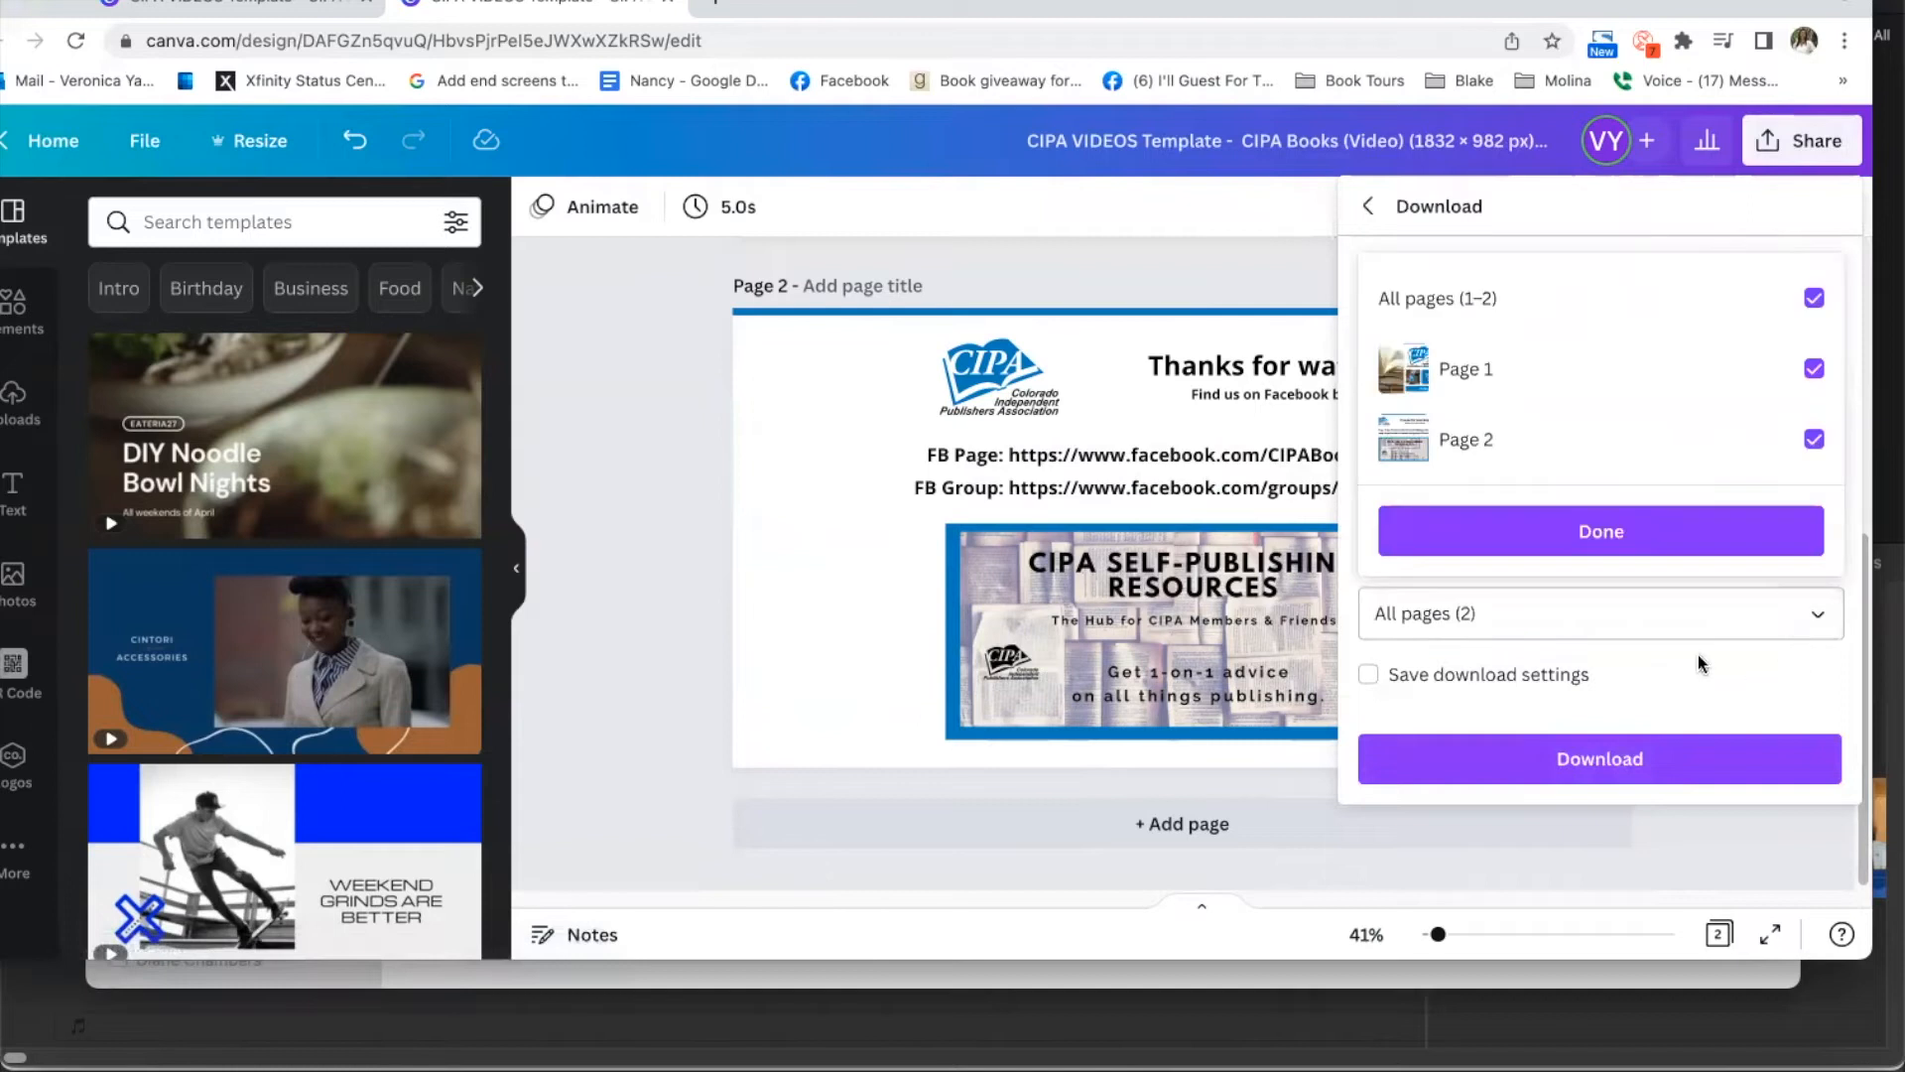
left_click(1814, 438)
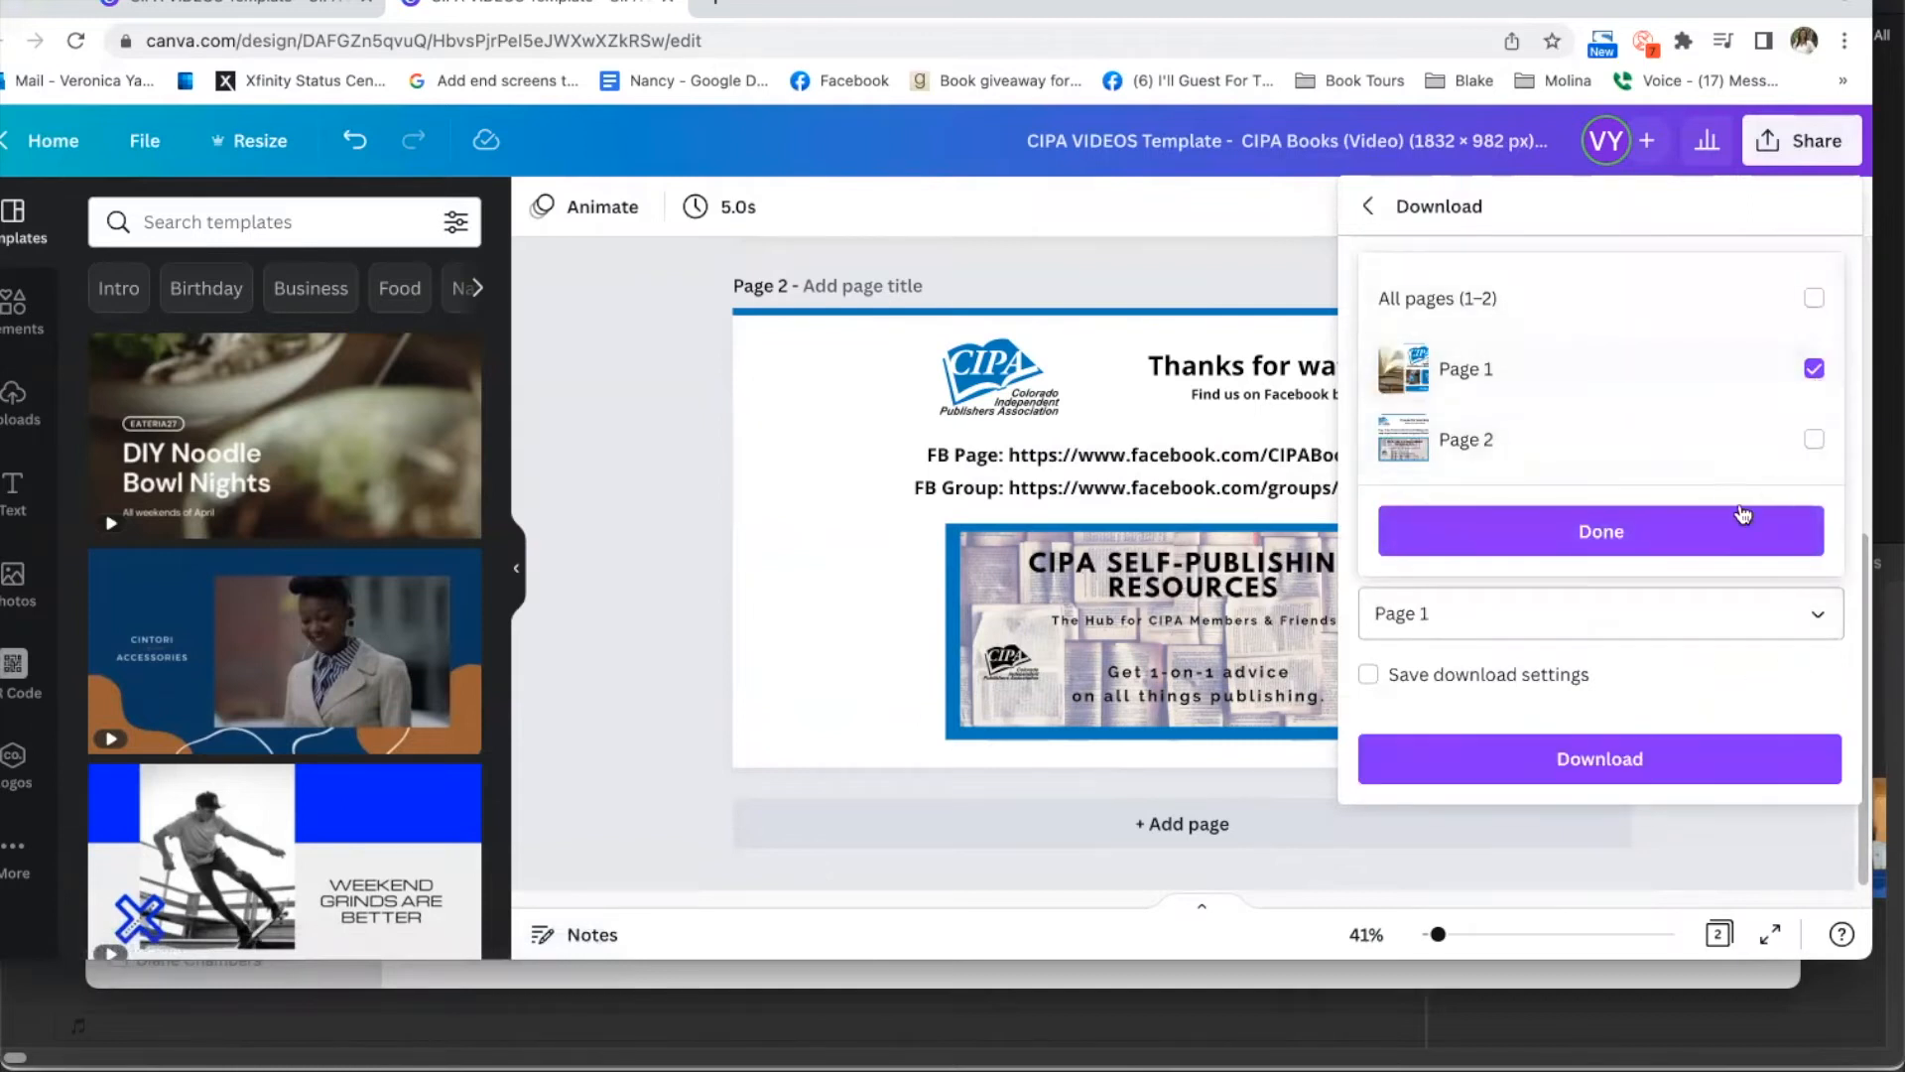
left_click(1743, 514)
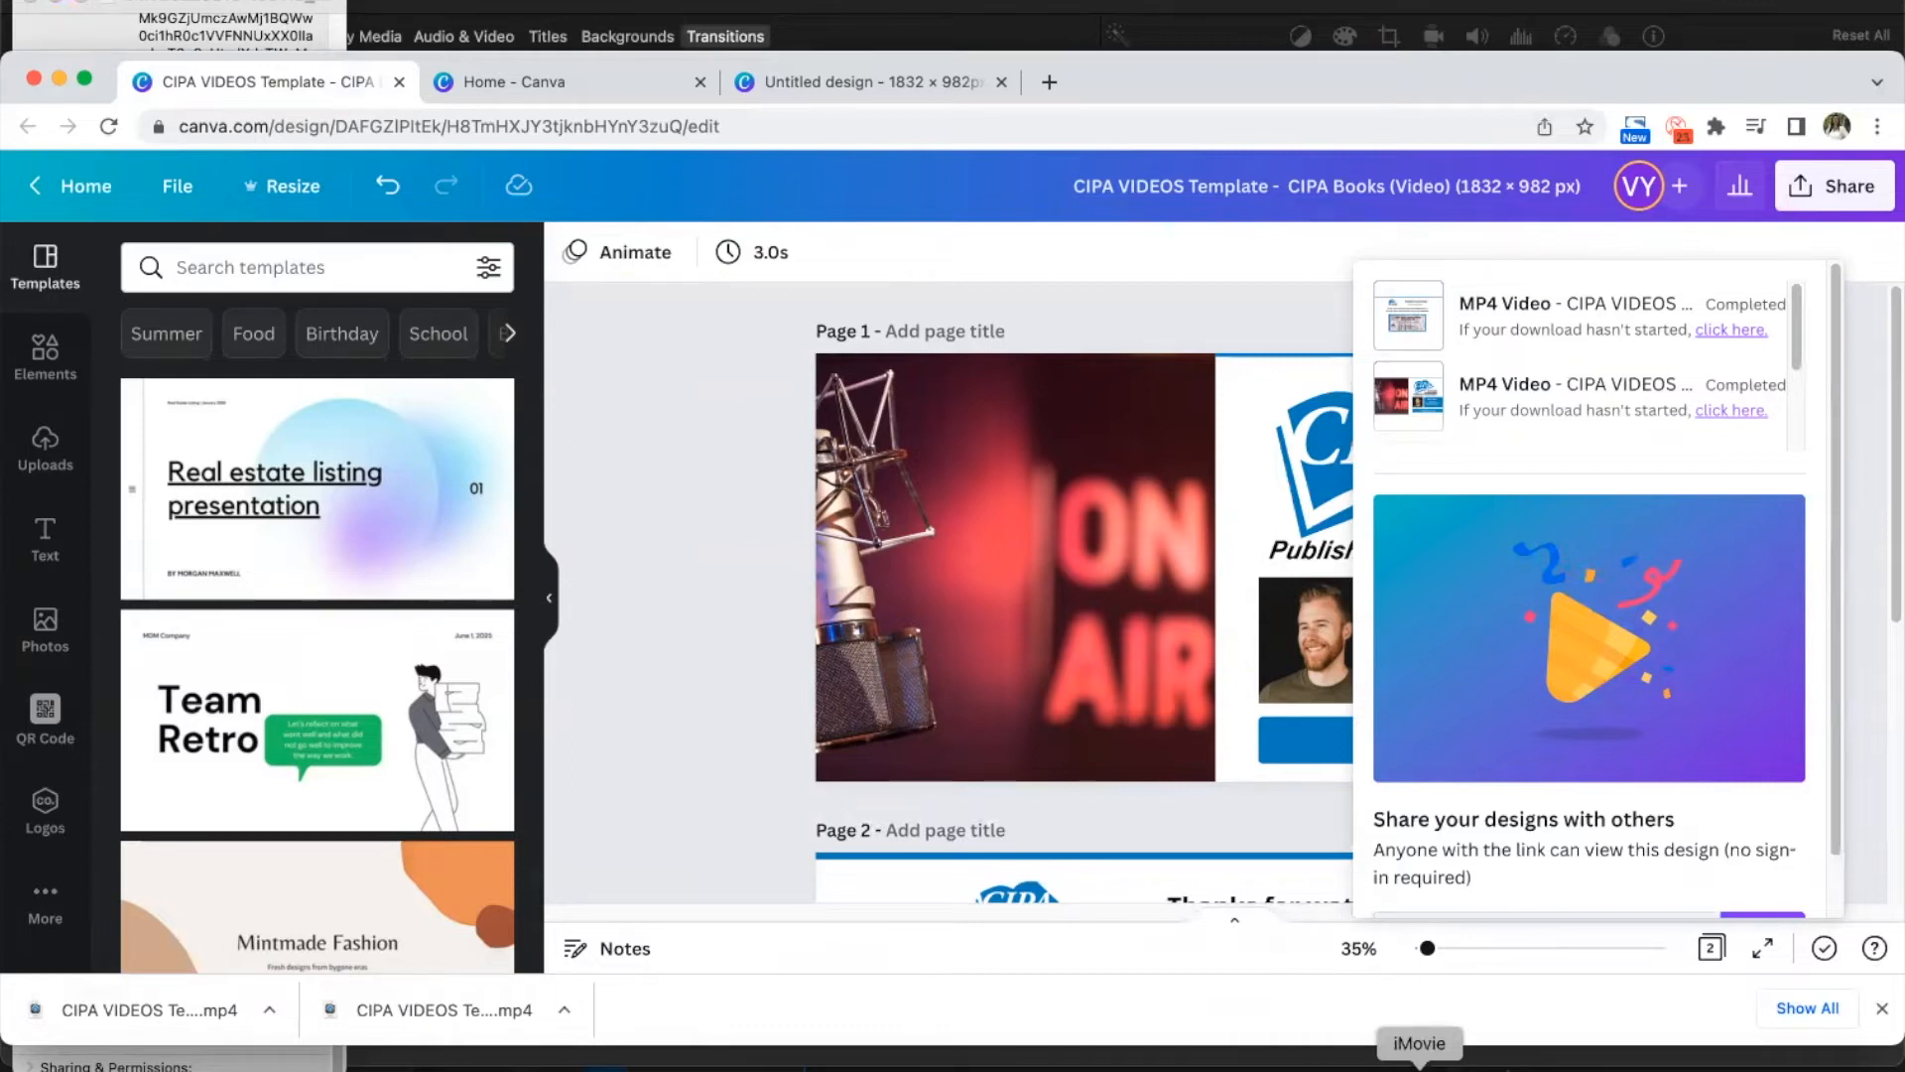
- Switch to iMovie and place the ON AIR intro clip on the empty timeline, followed by the March 2022 1832x982 MP4 recording
left_click(1419, 1065)
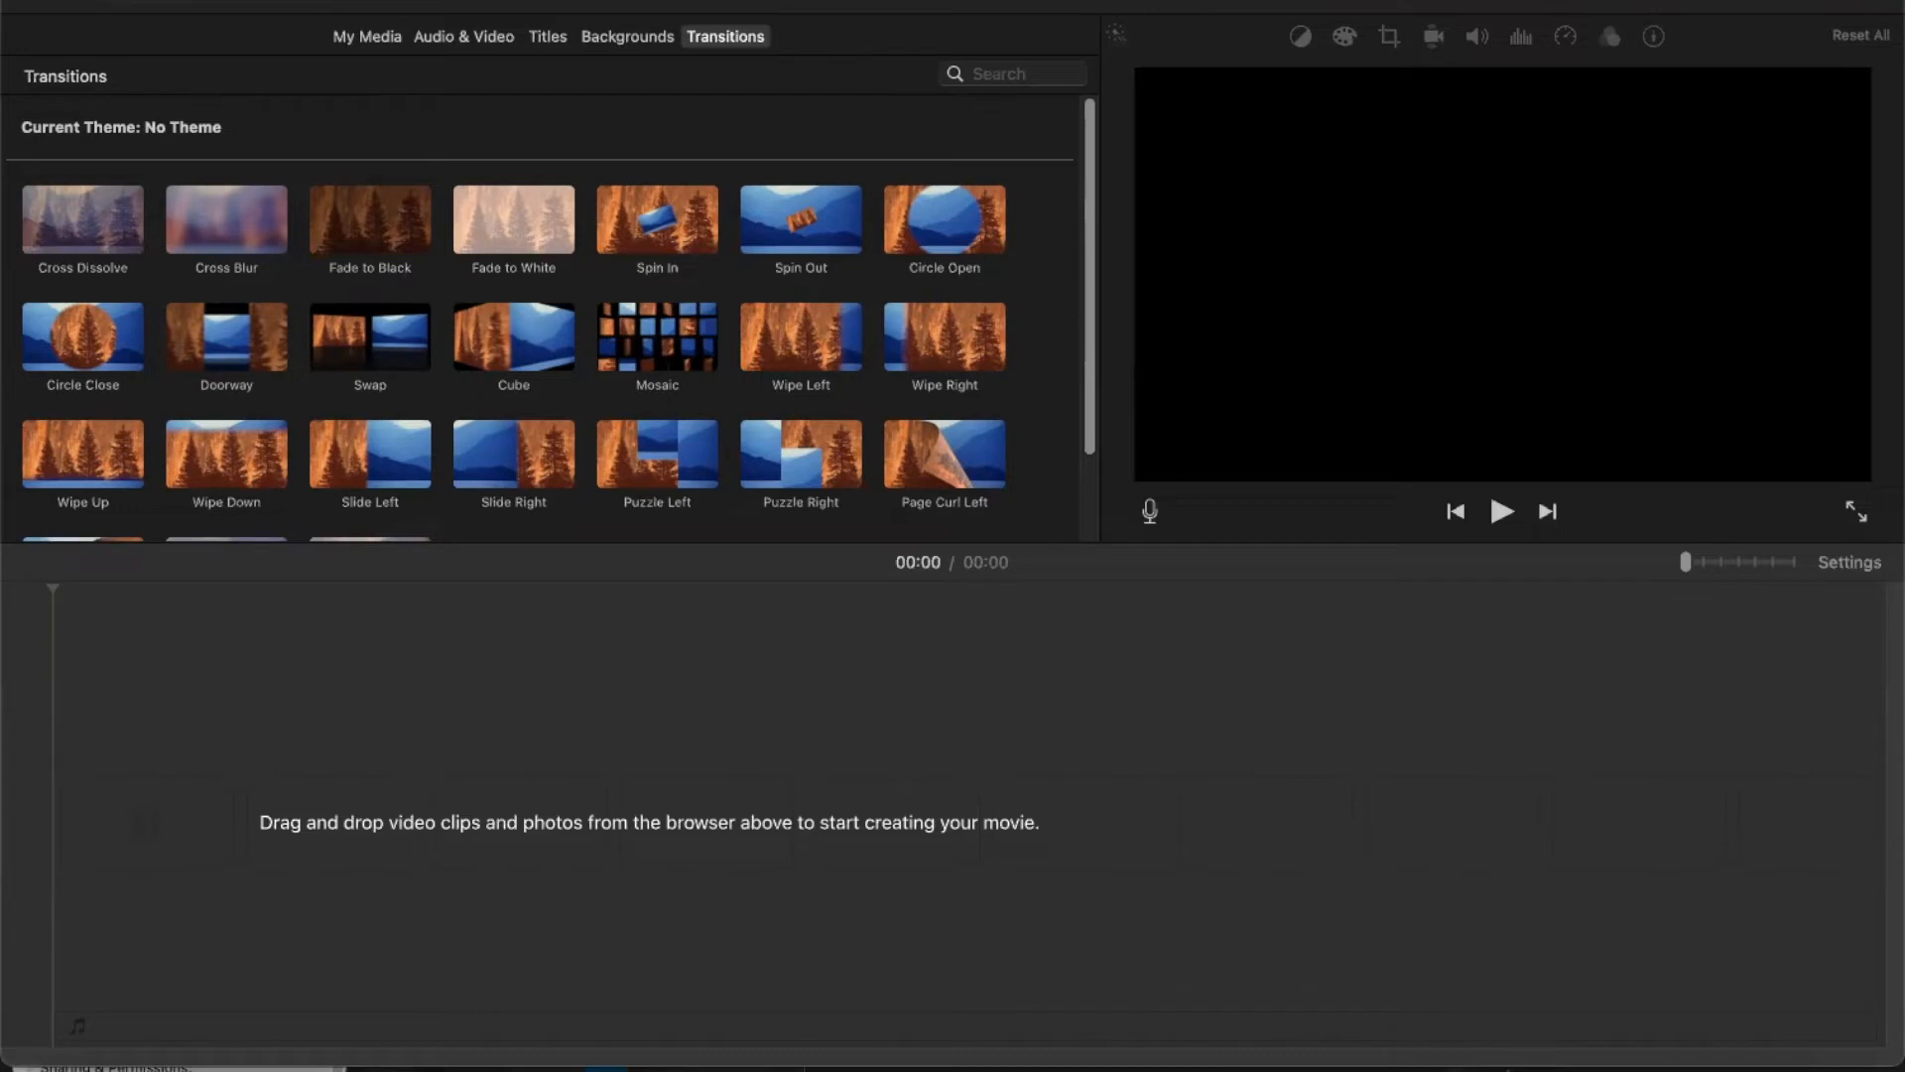
left_click_drag(418, 1061, 421, 857)
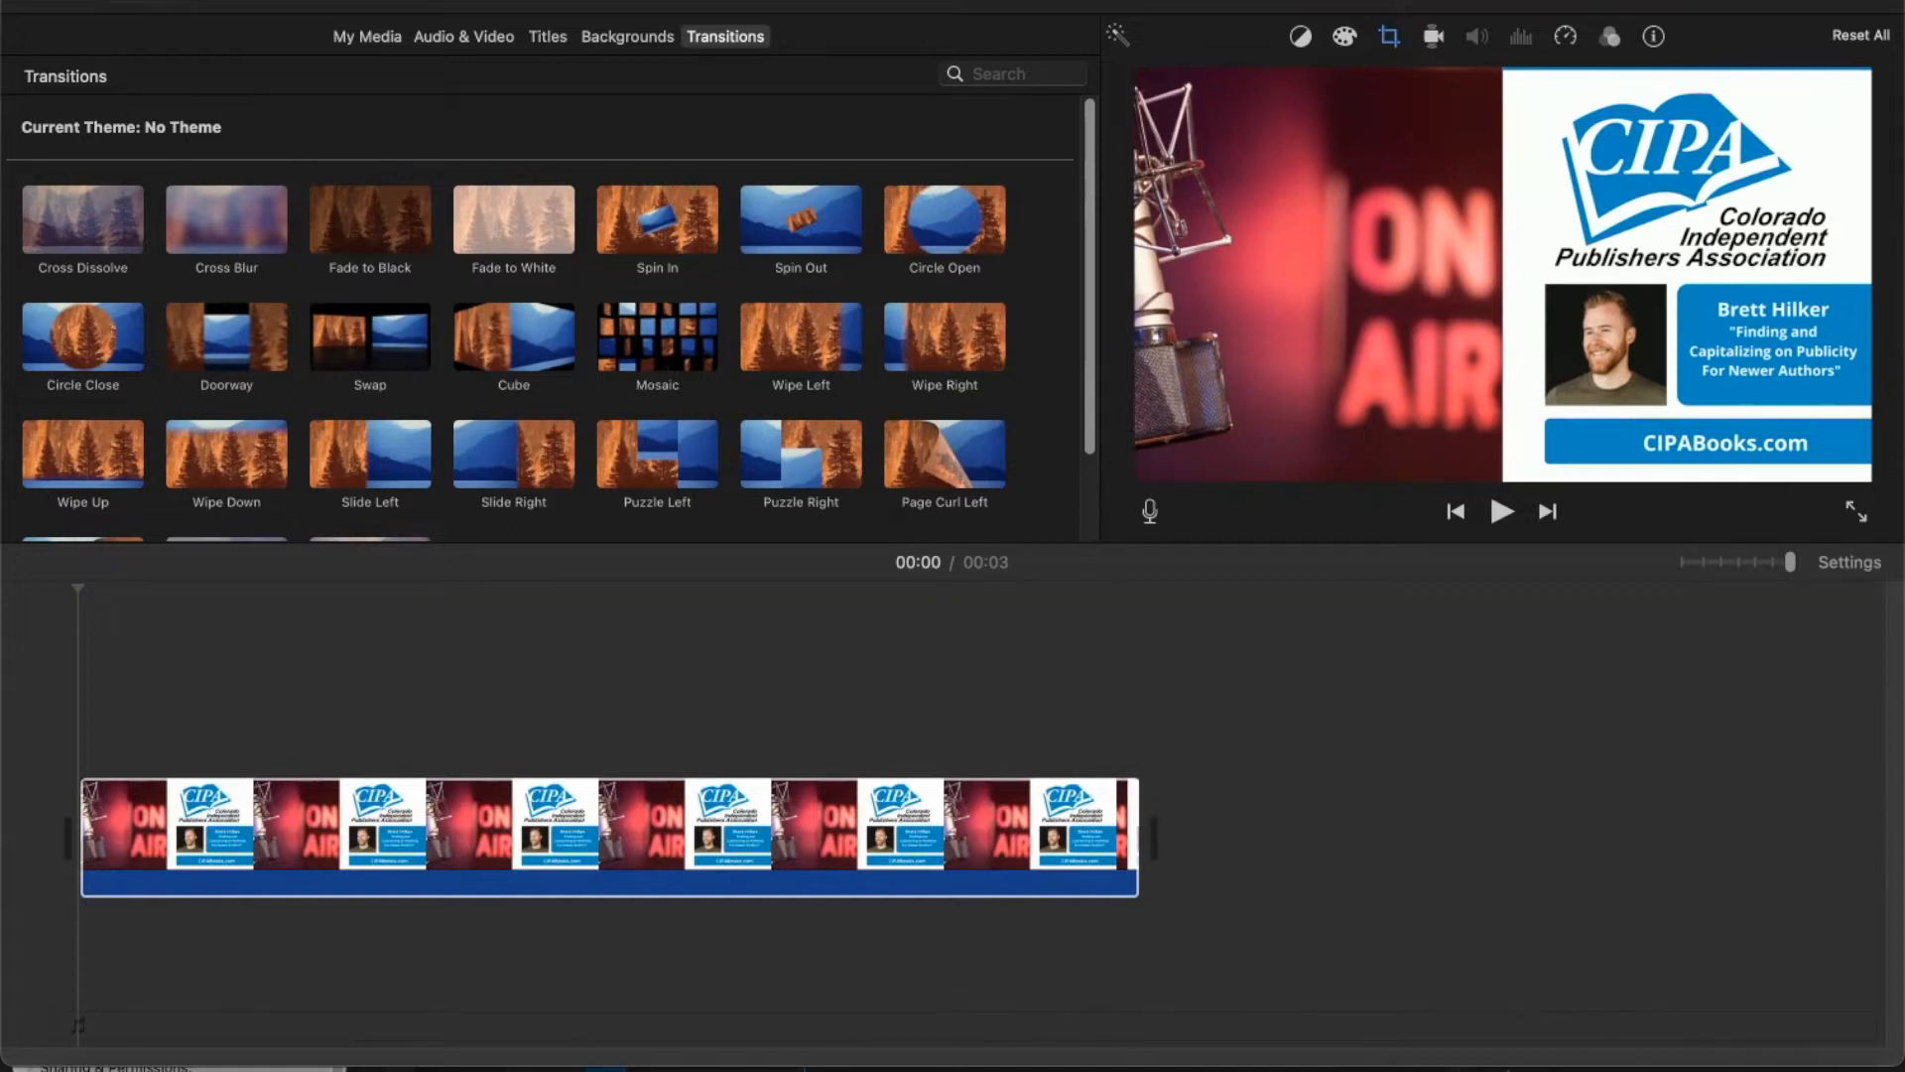
left_click_drag(417, 1070, 572, 74)
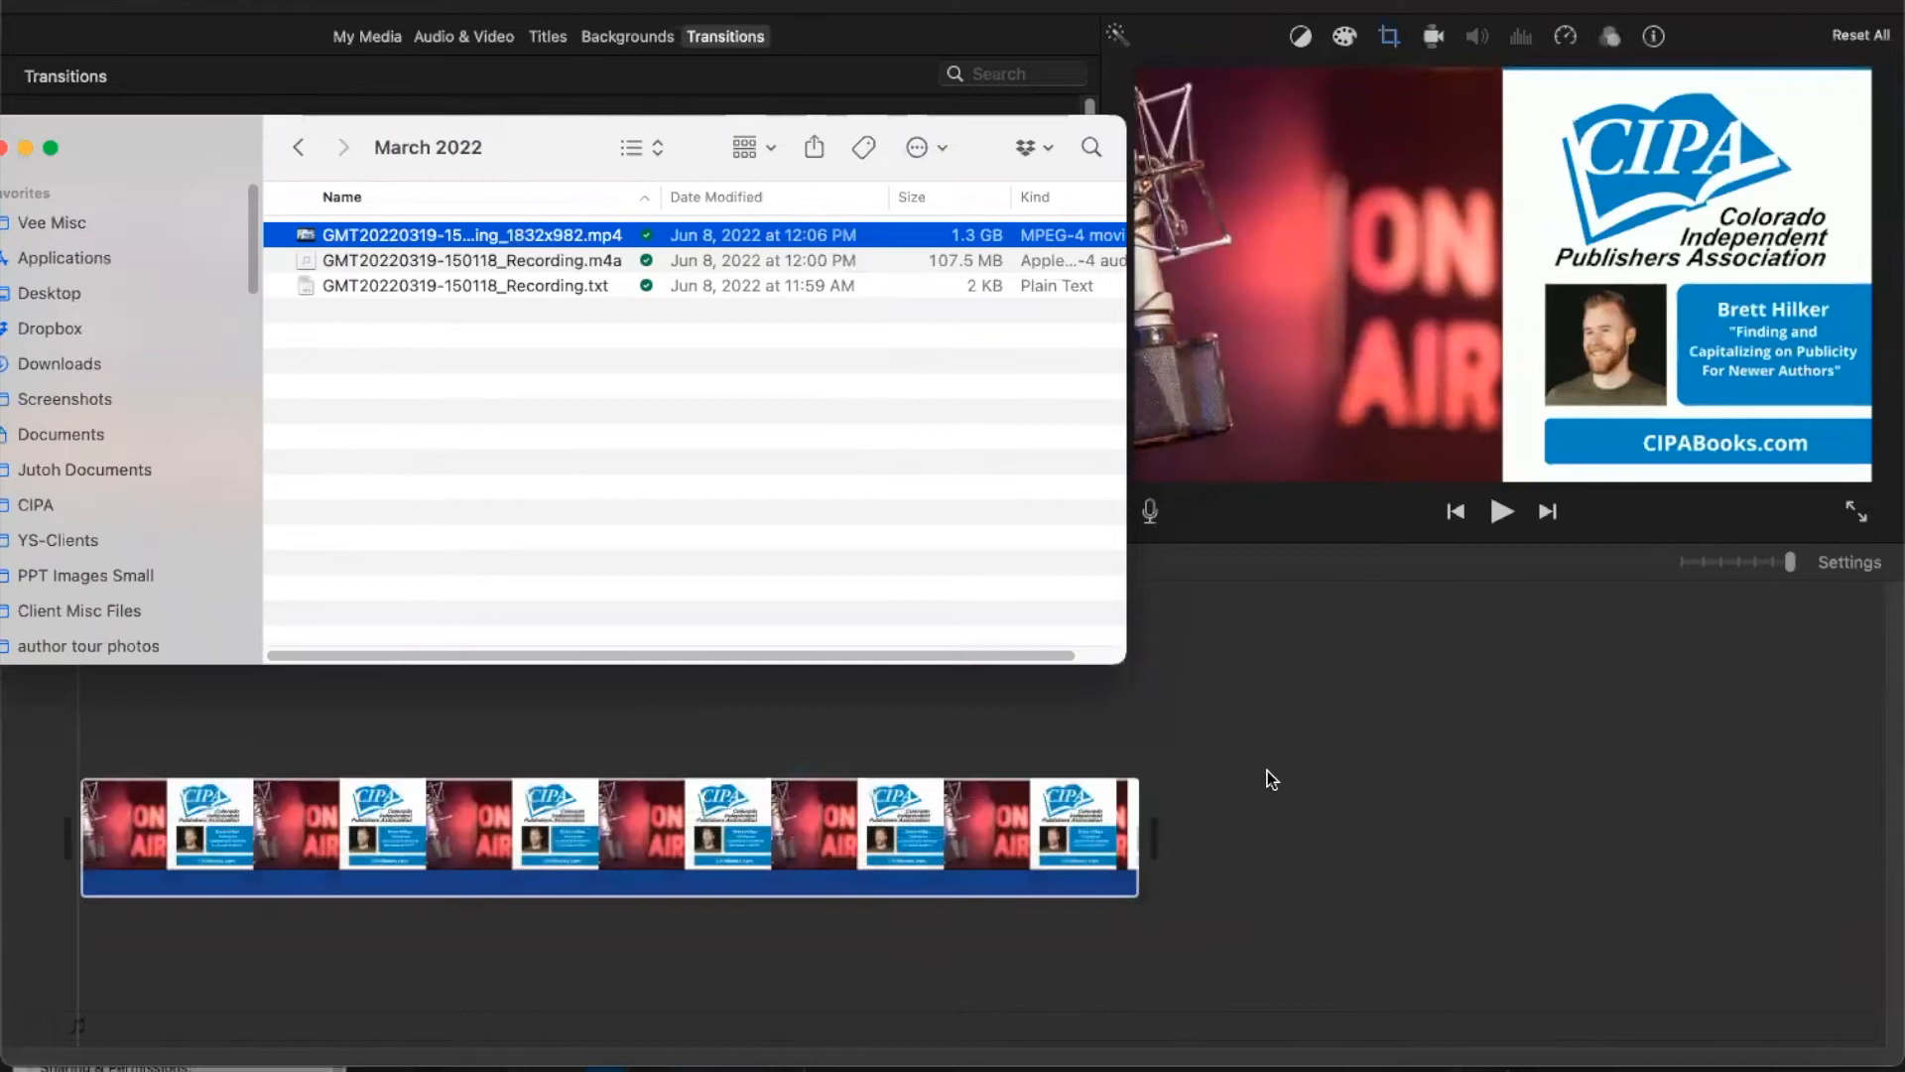
left_click_drag(467, 171, 1191, 857)
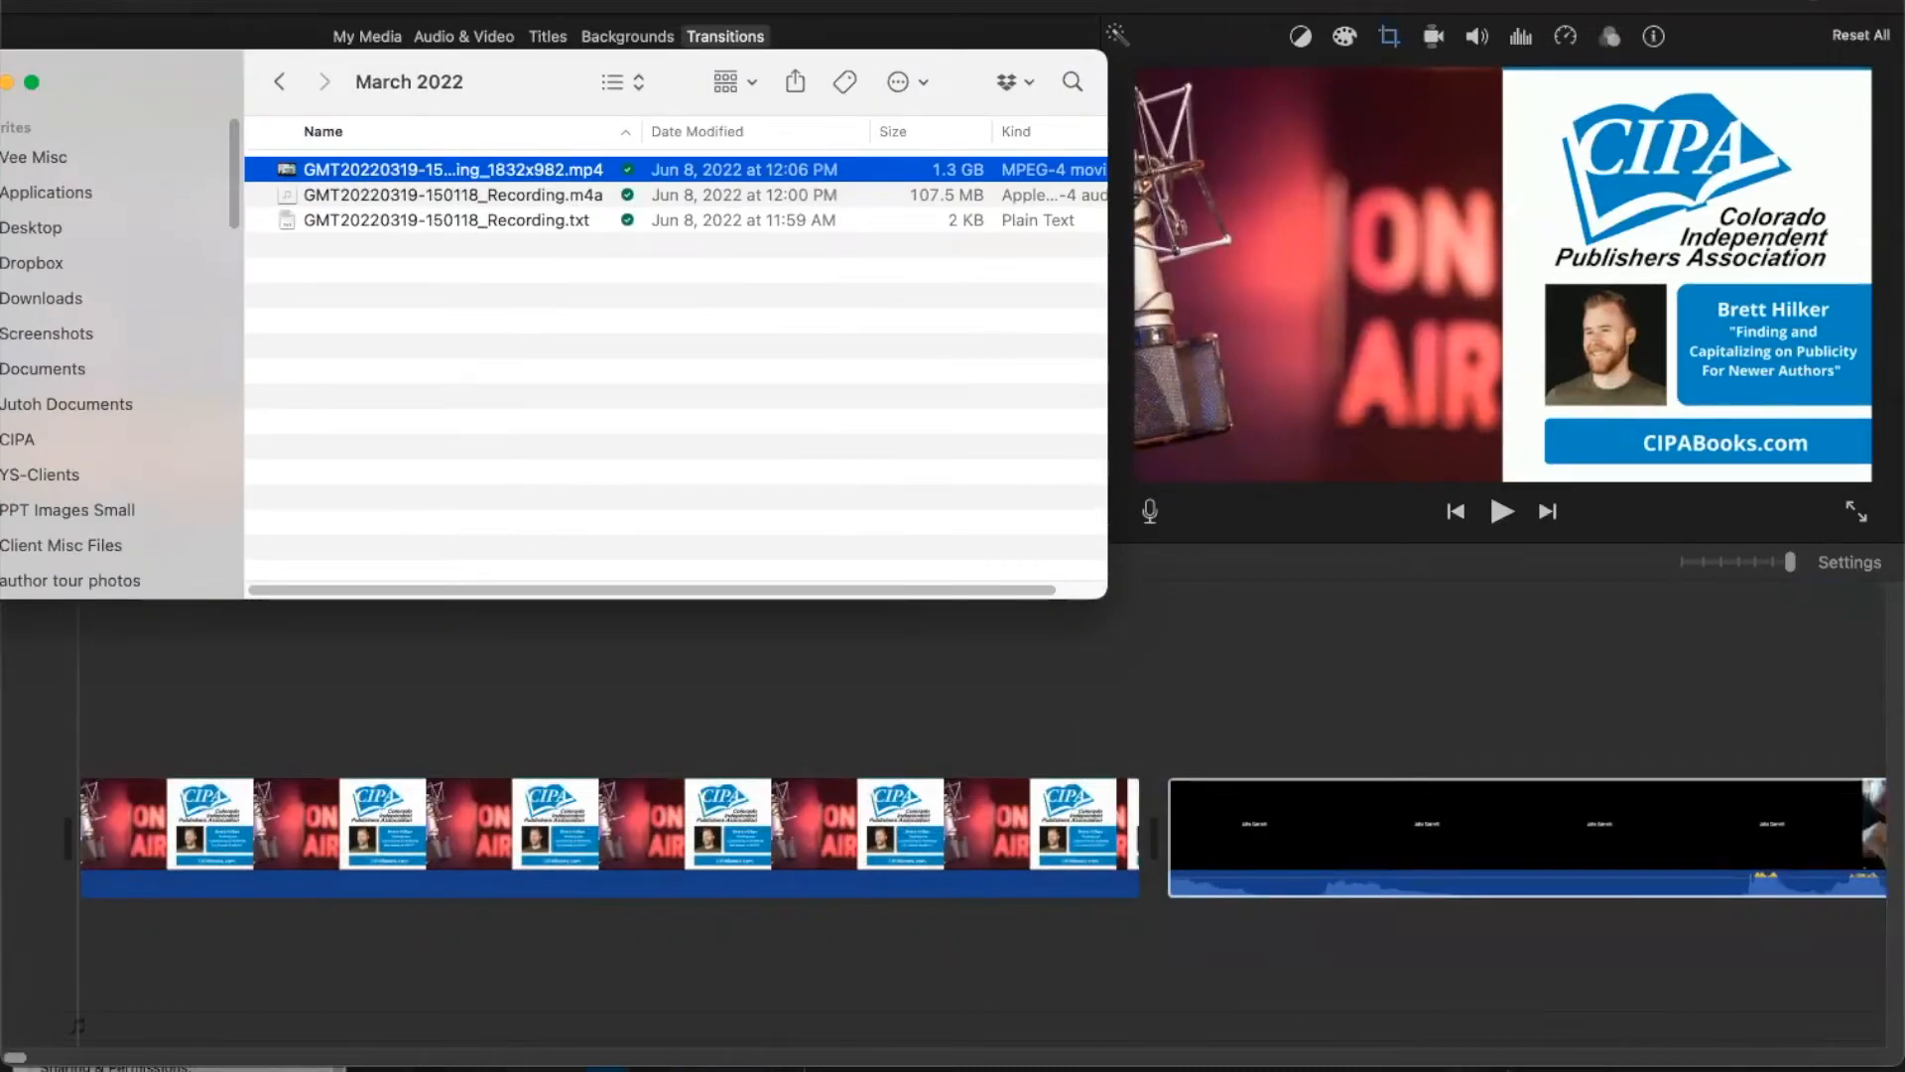
- Add the "Thanks for watching!" closing clip to the timeline after the end of the recording
scroll(1246, 790, "right", 10)
scroll(1246, 790, "right", 20)
scroll(1246, 789, "right", 20)
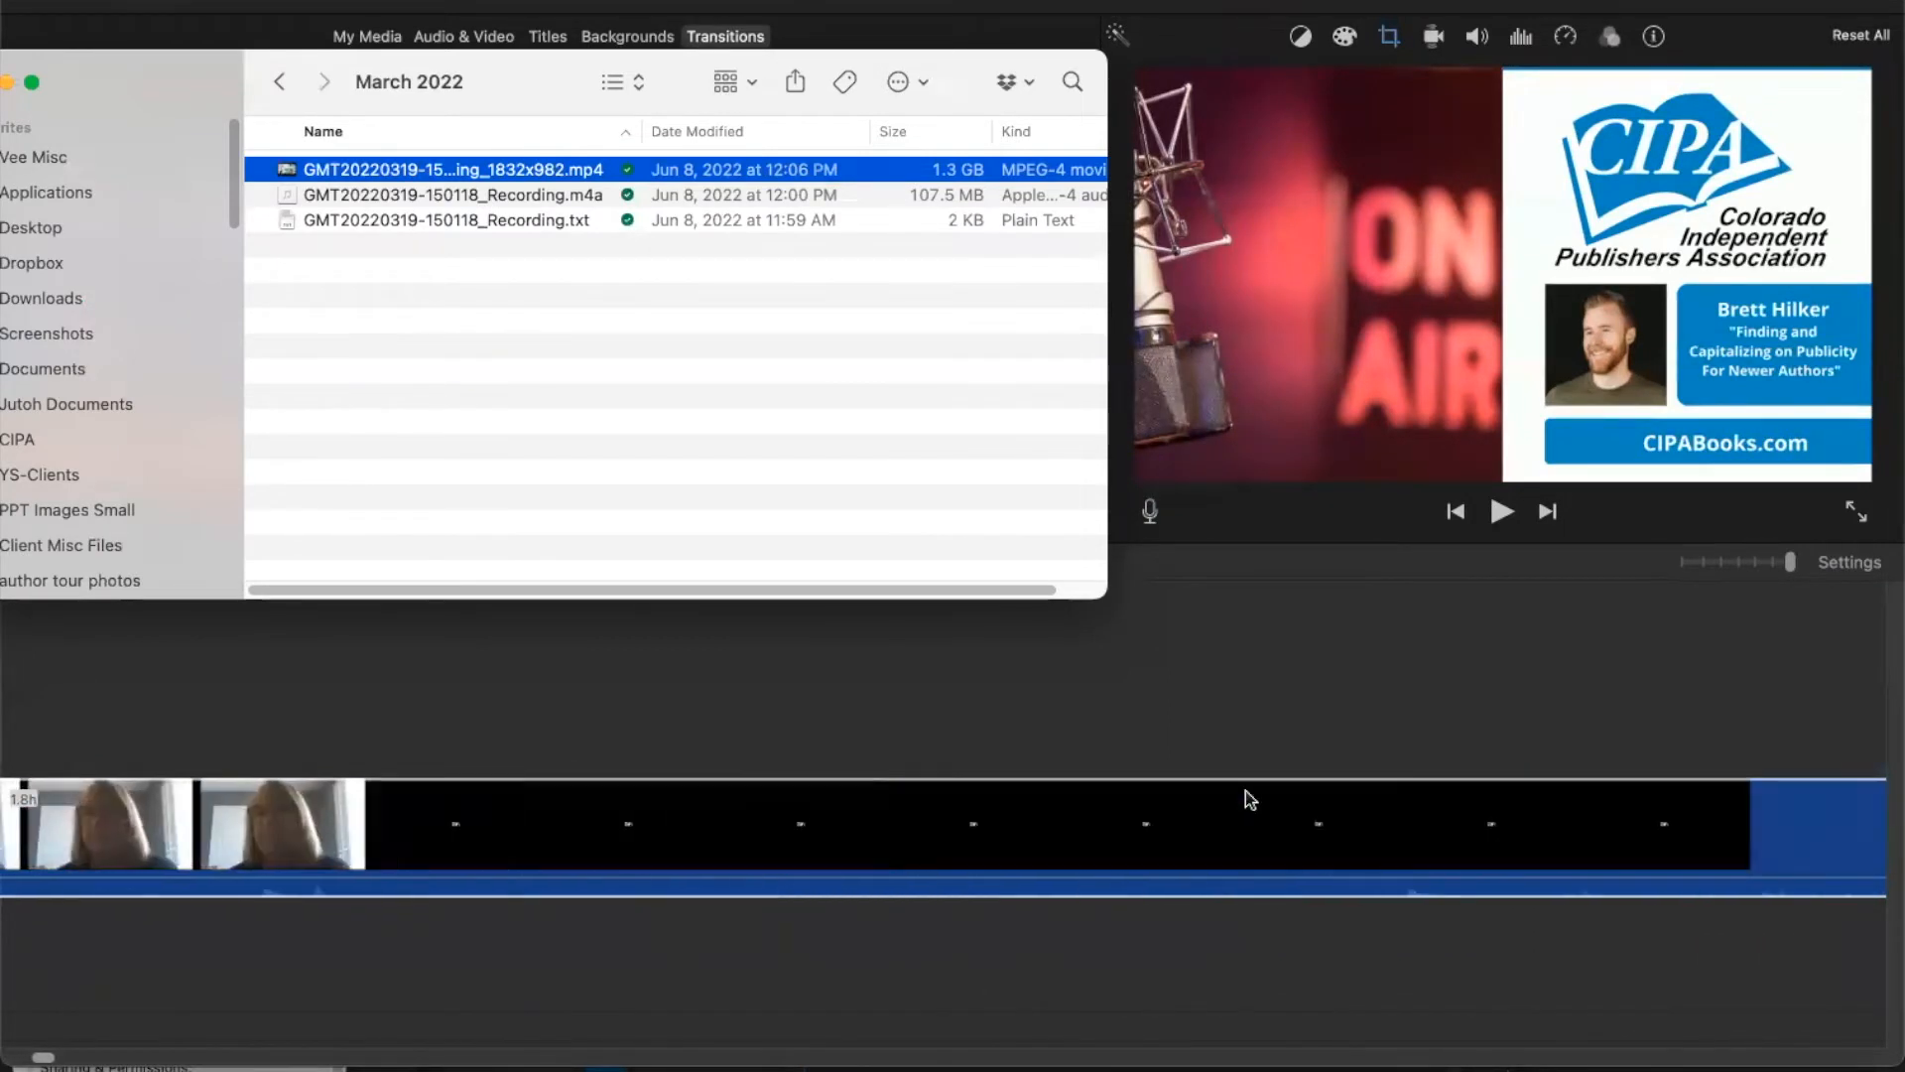
scroll(1246, 790, "right", 5)
left_click(1246, 790)
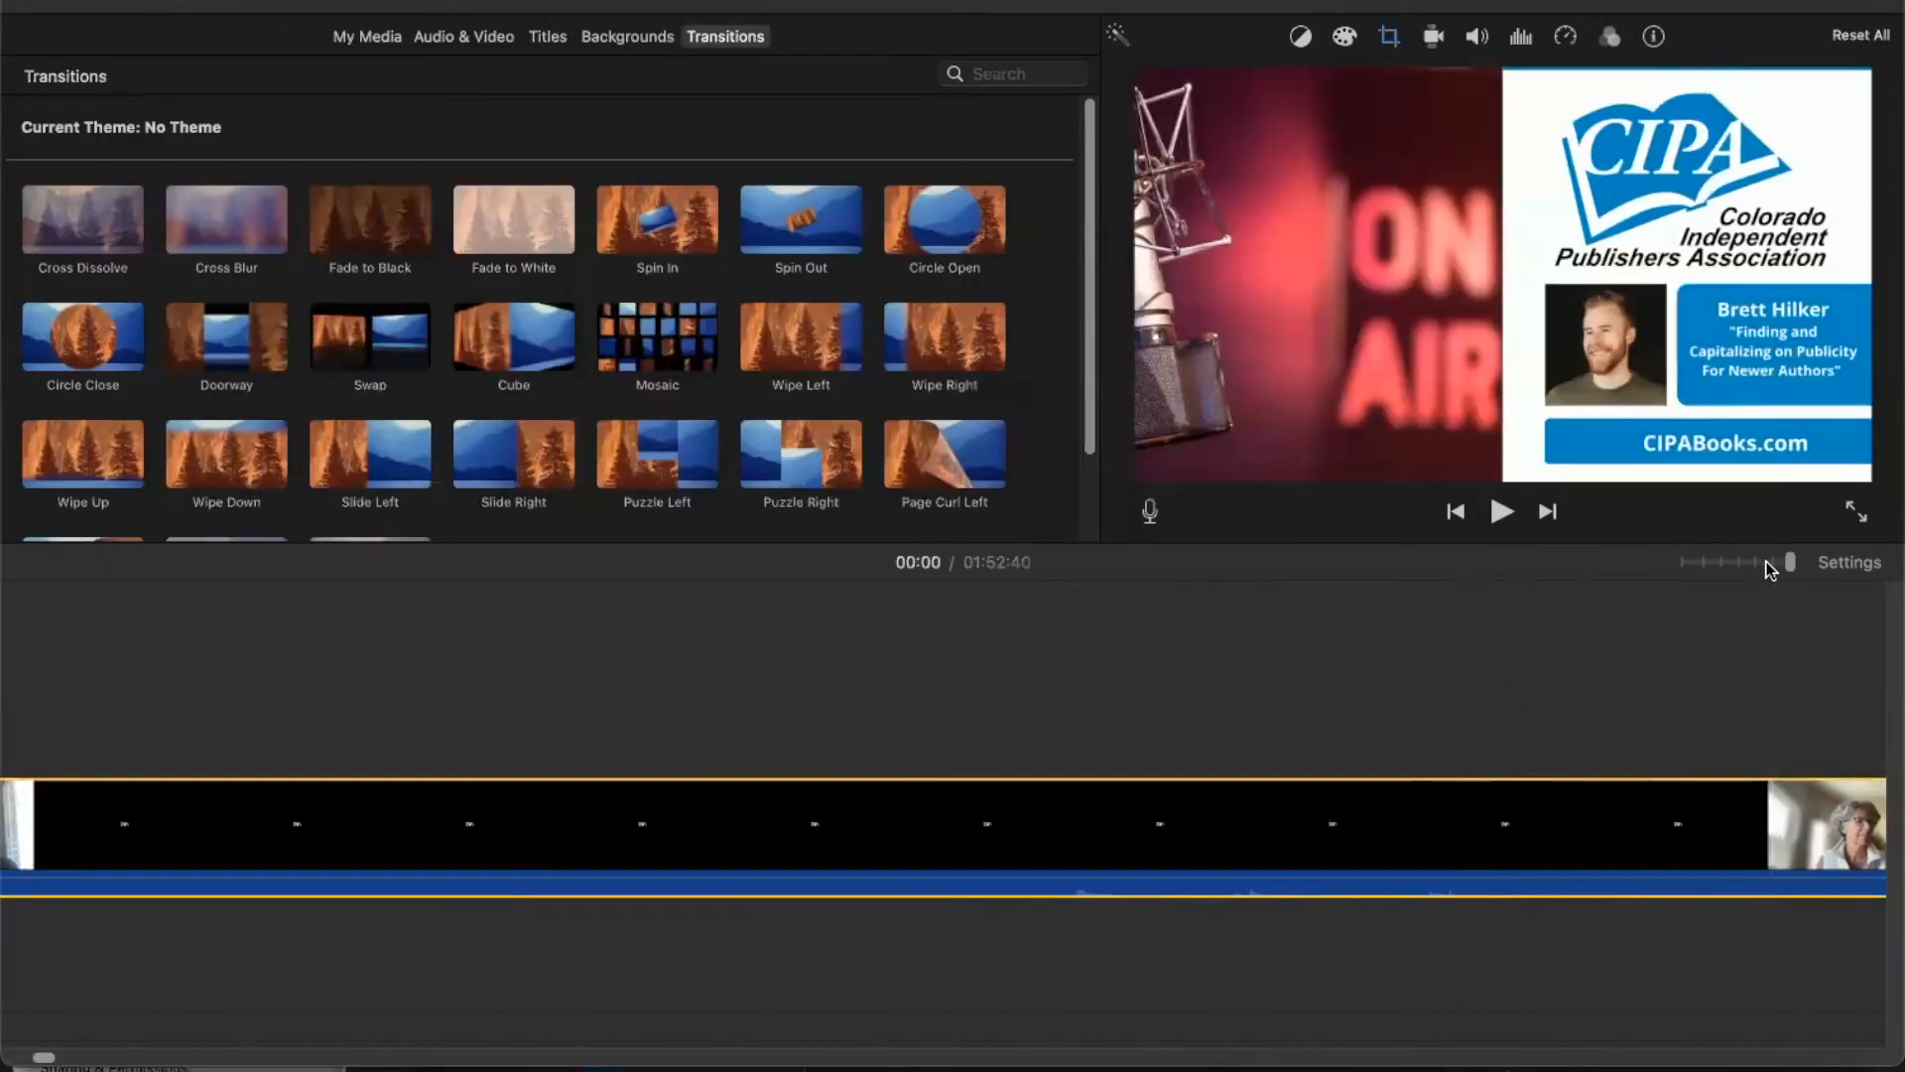
left_click_drag(1790, 564, 1628, 557)
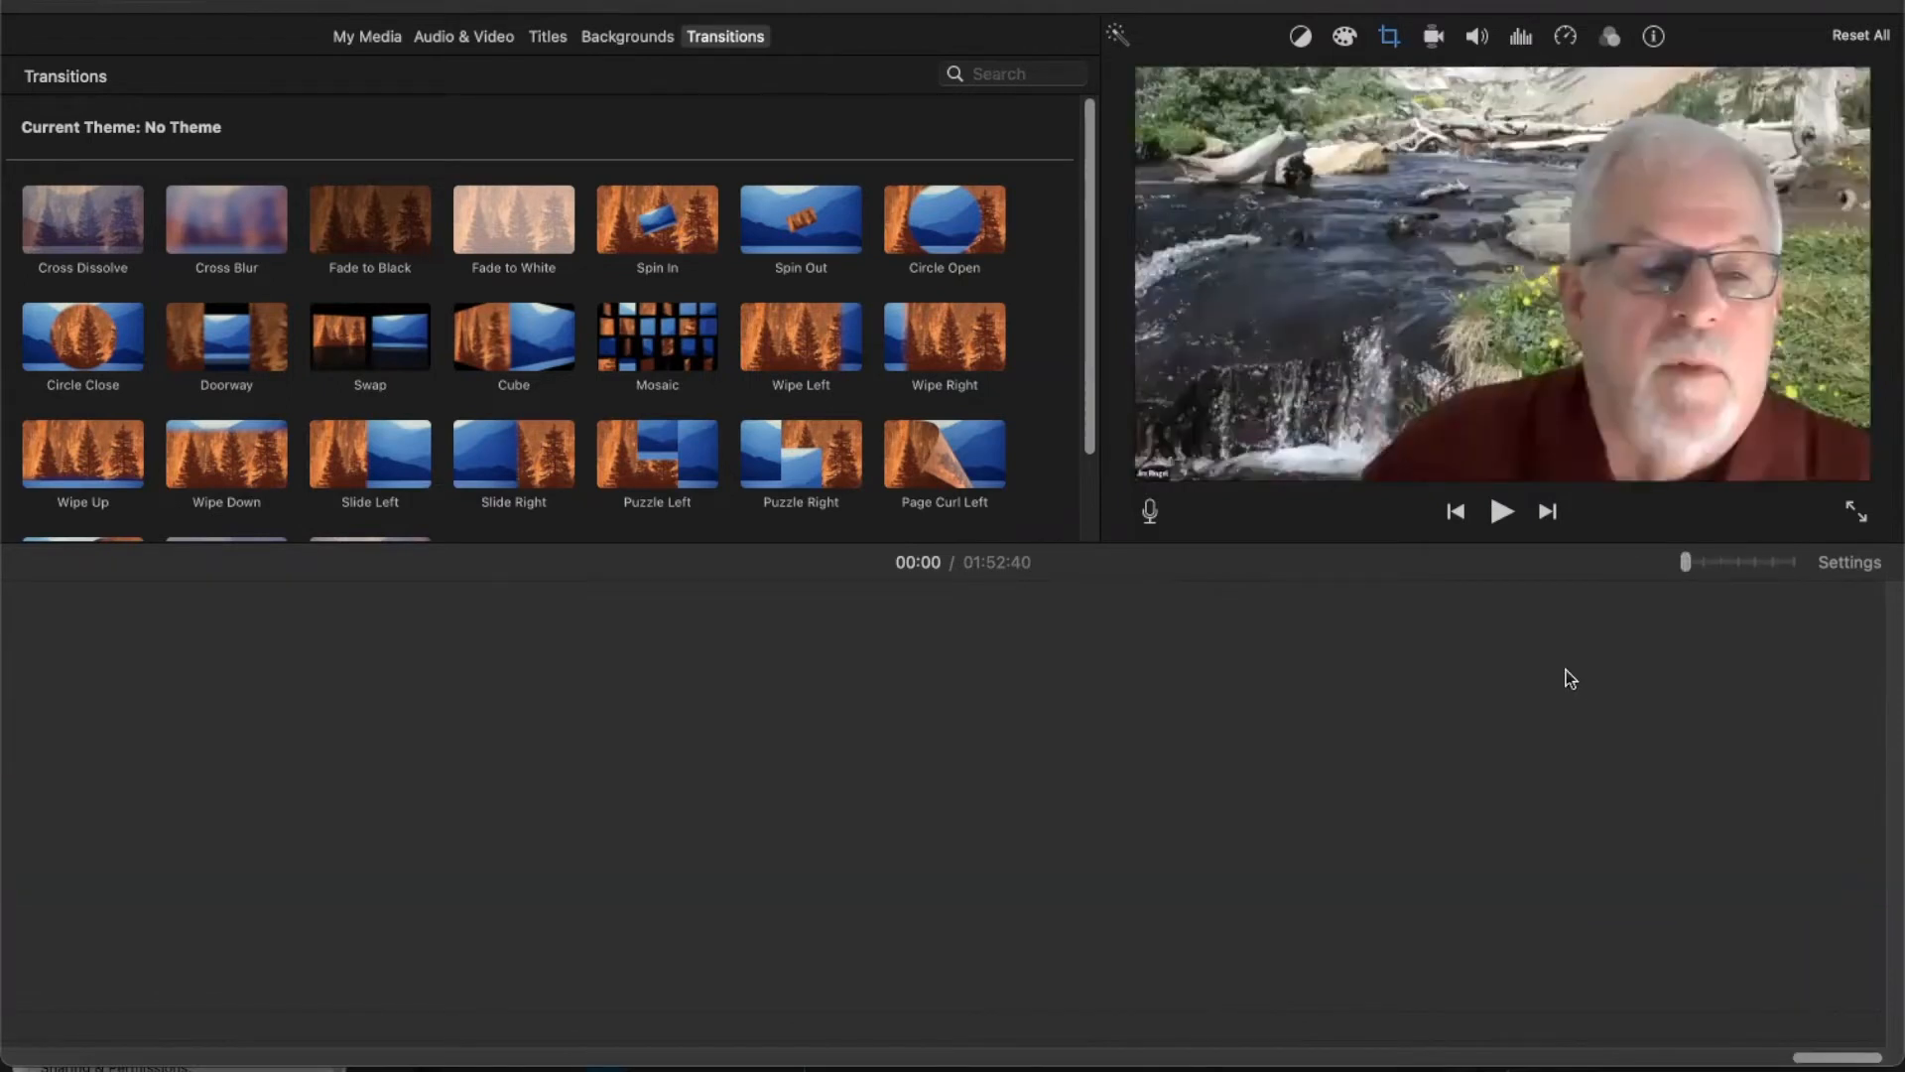
left_click_drag(1685, 560, 1712, 568)
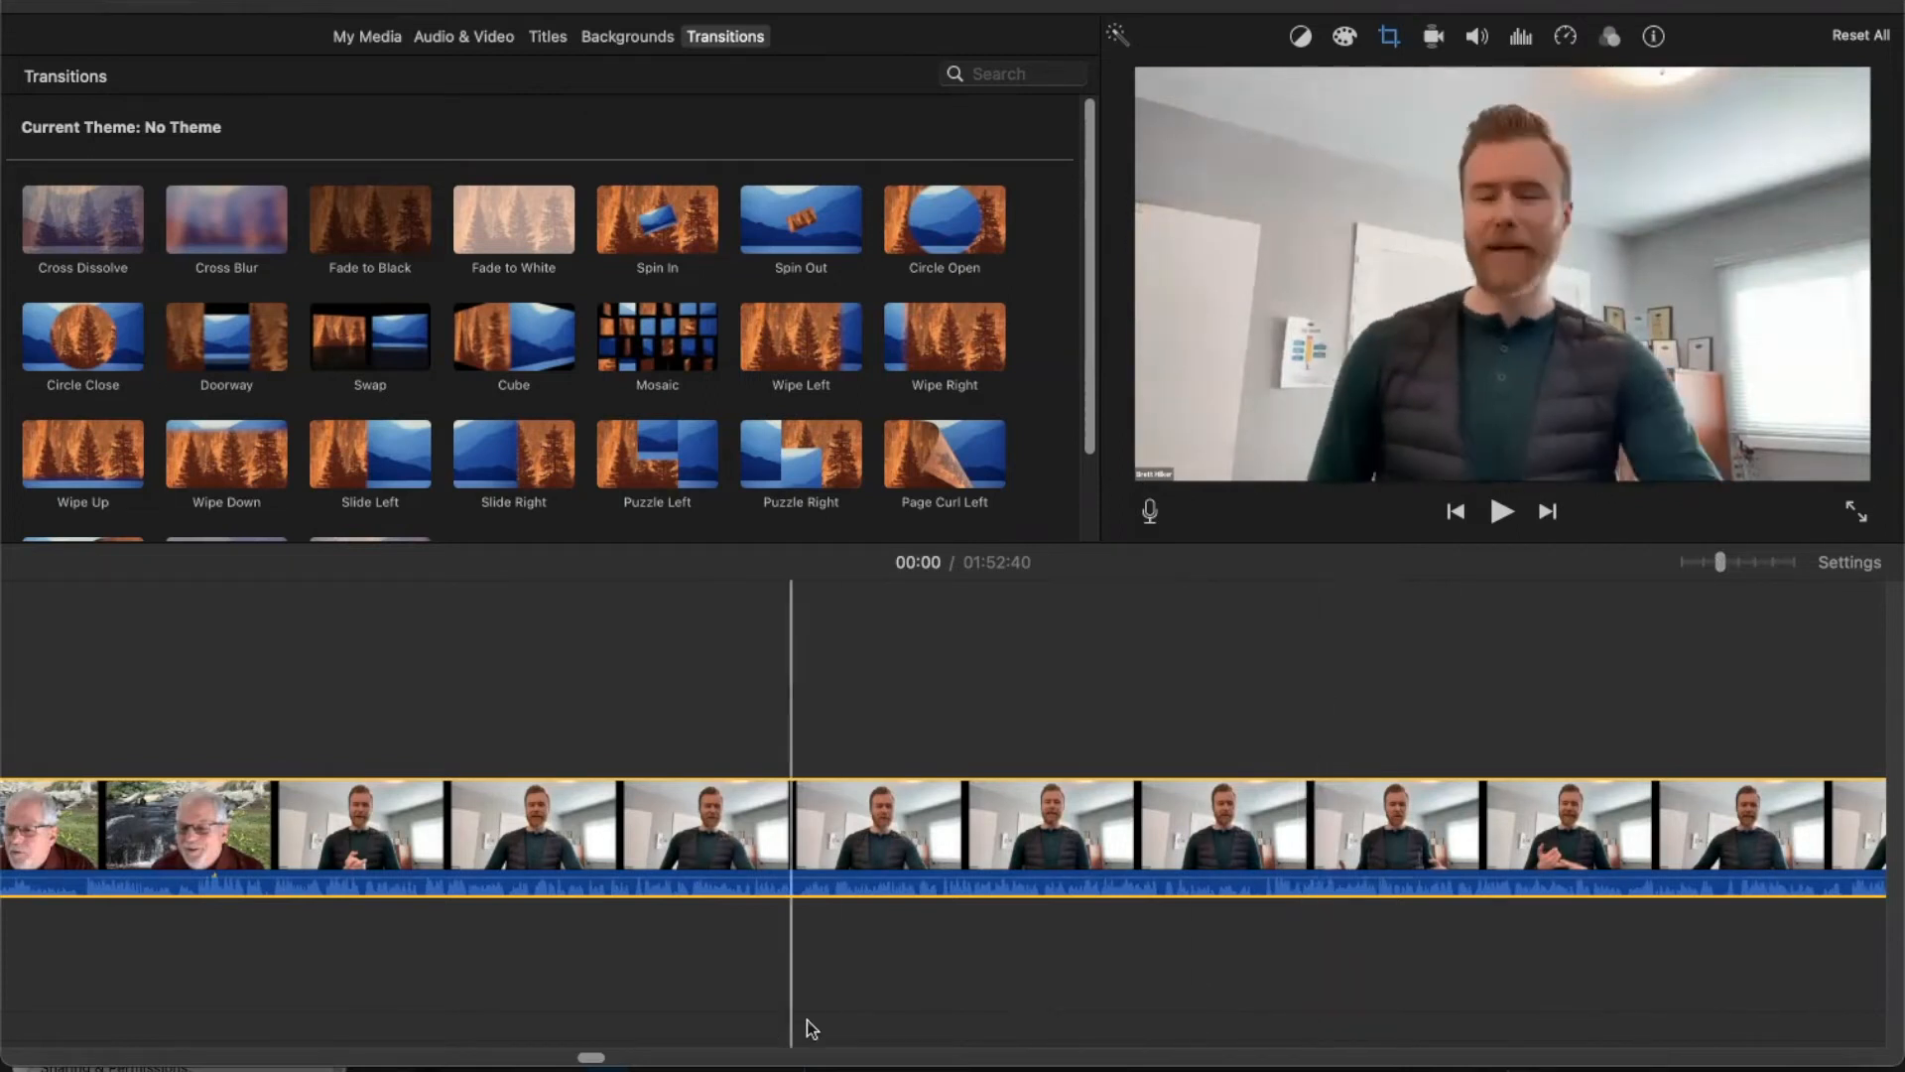
left_click_drag(595, 1056, 1872, 1056)
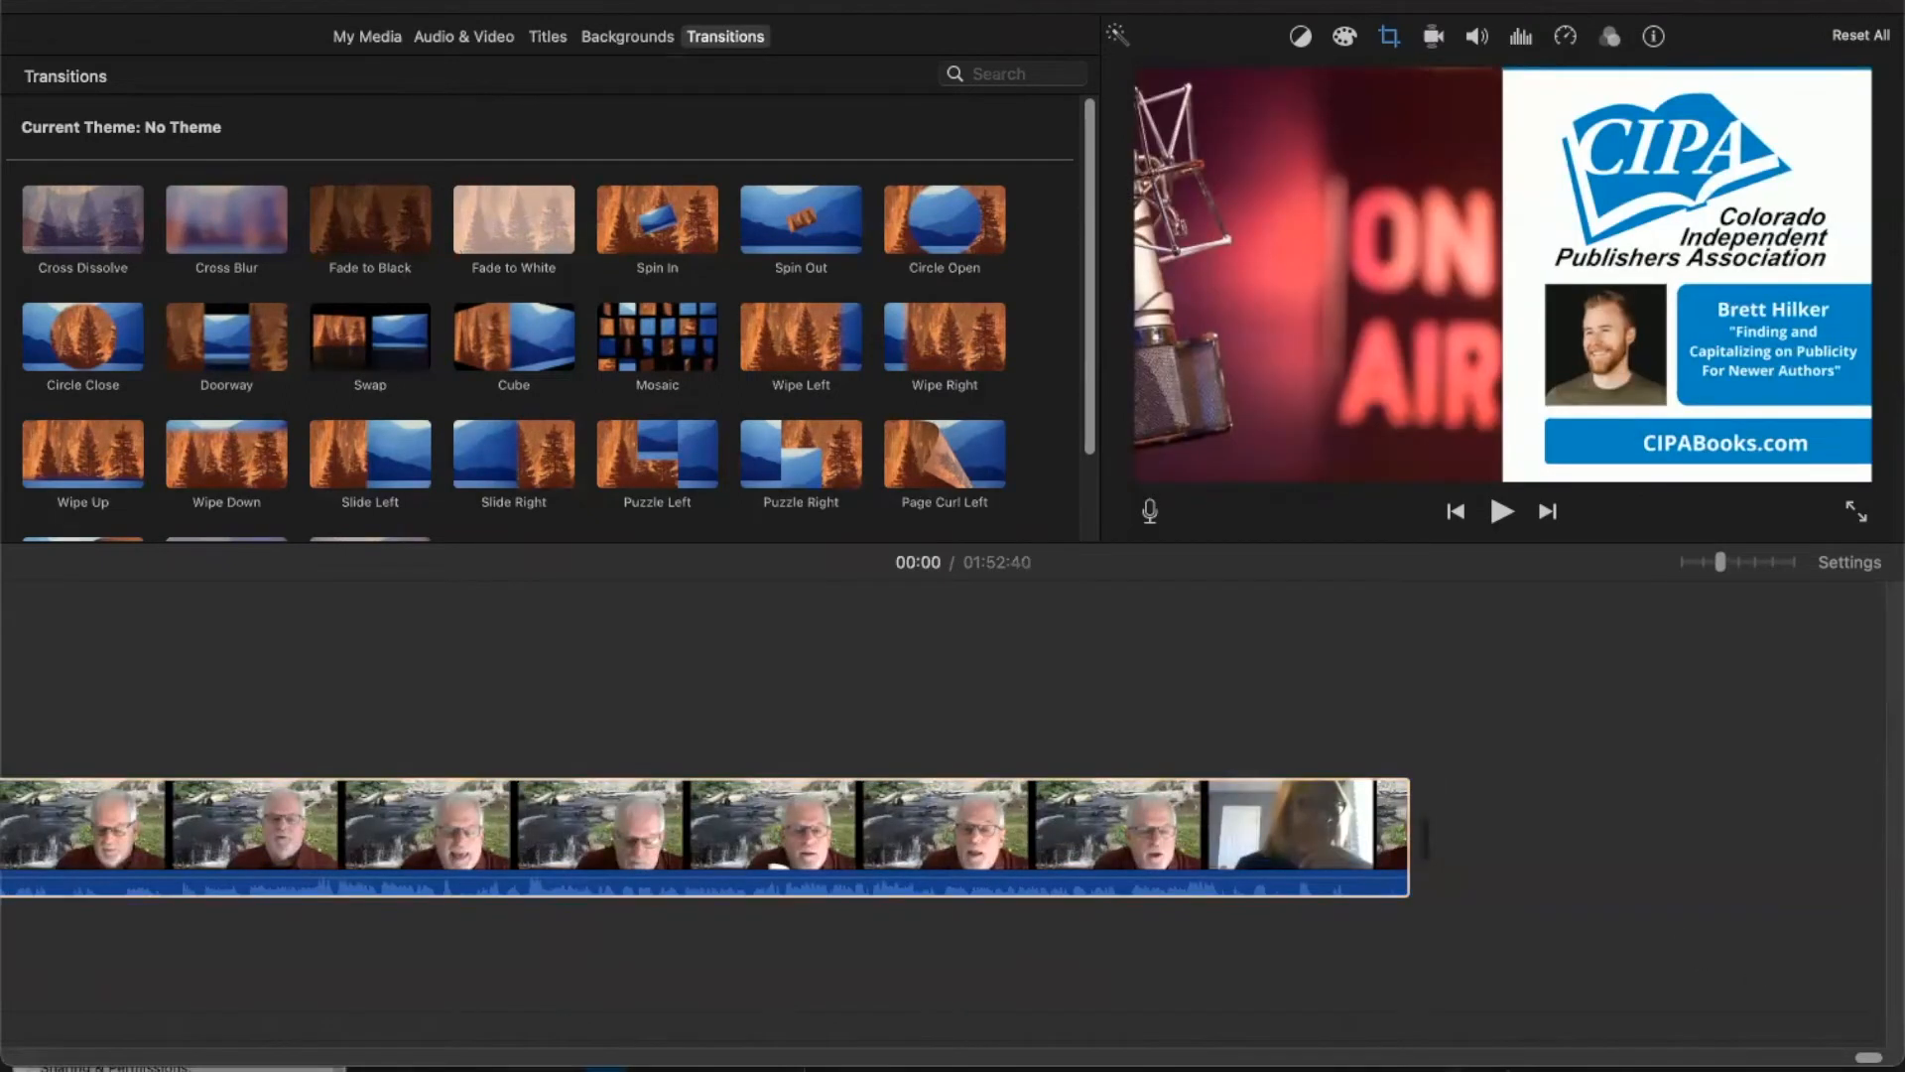
left_click_drag(0, 670, 1495, 799)
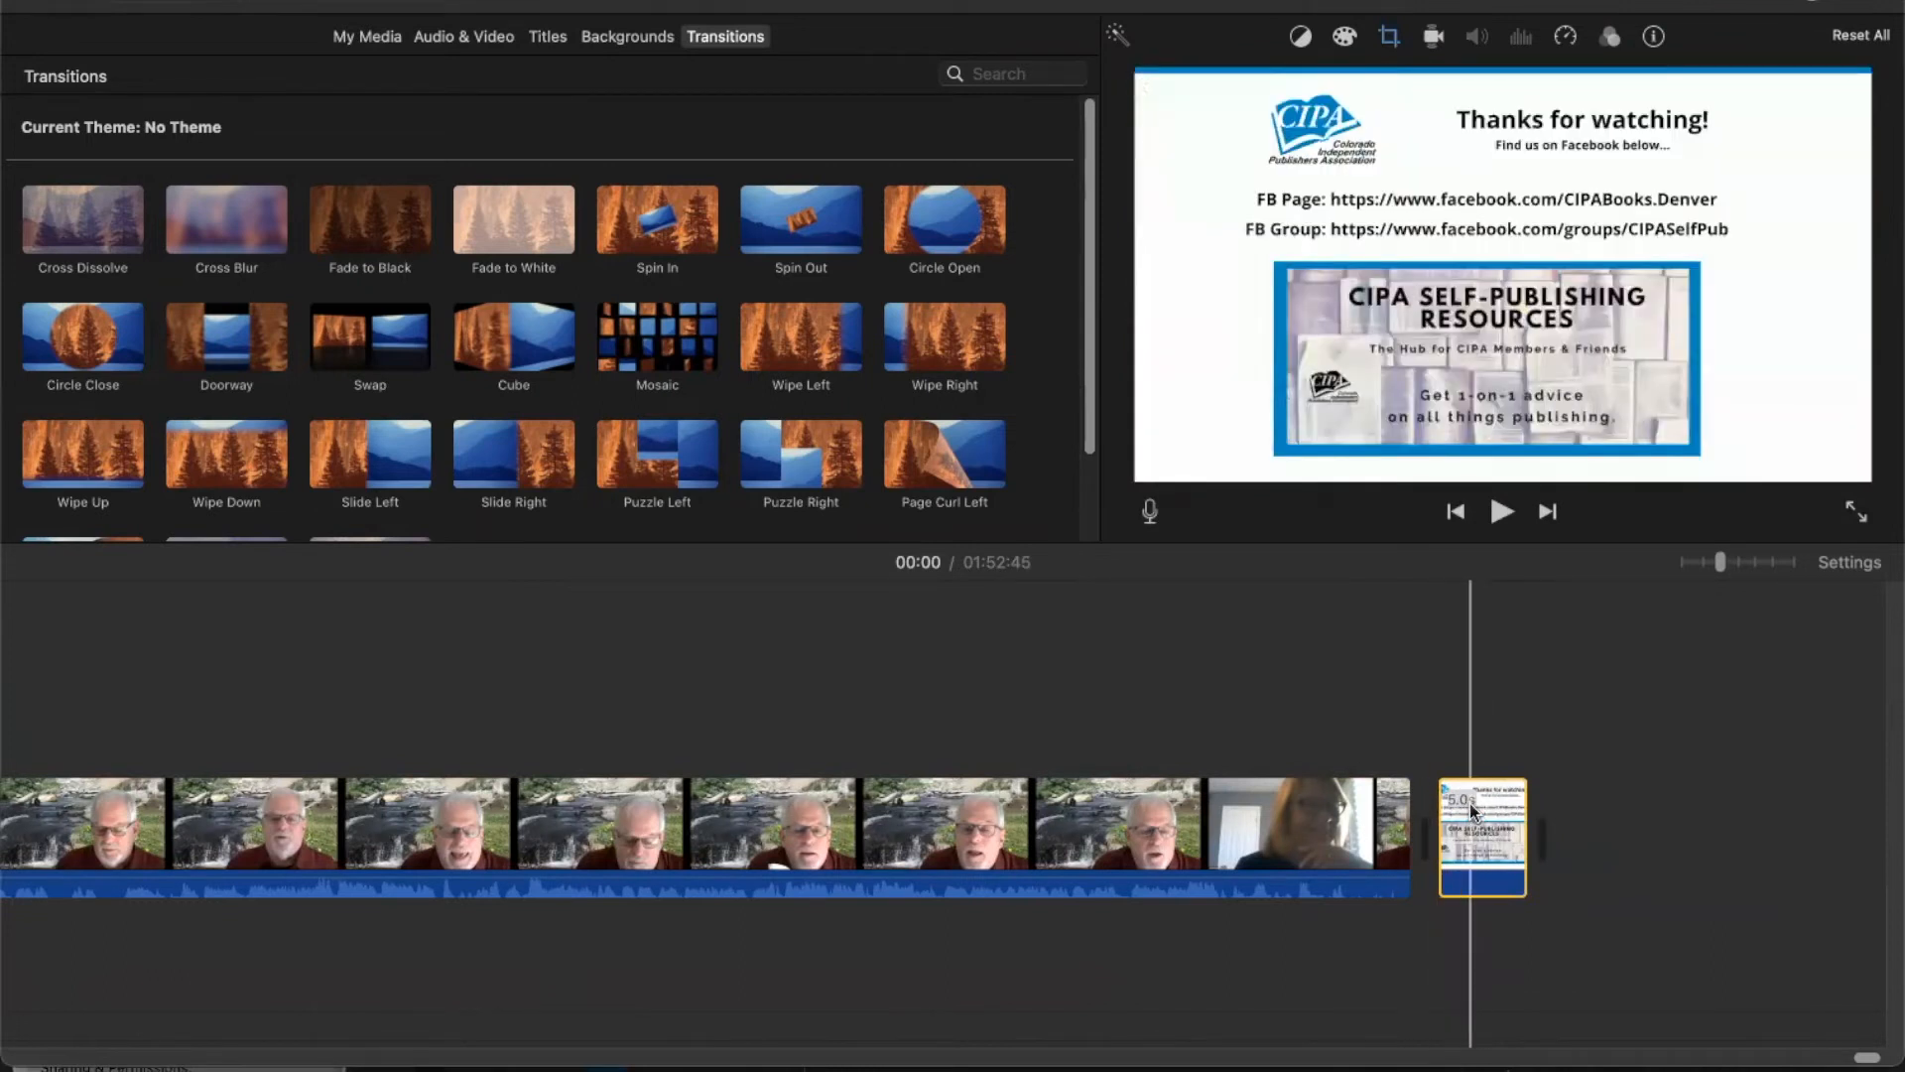
- Return to the beginning of the timeline and play the recording's opening seconds right after the ON AIR intro clip
scroll(1446, 896, "left", 5)
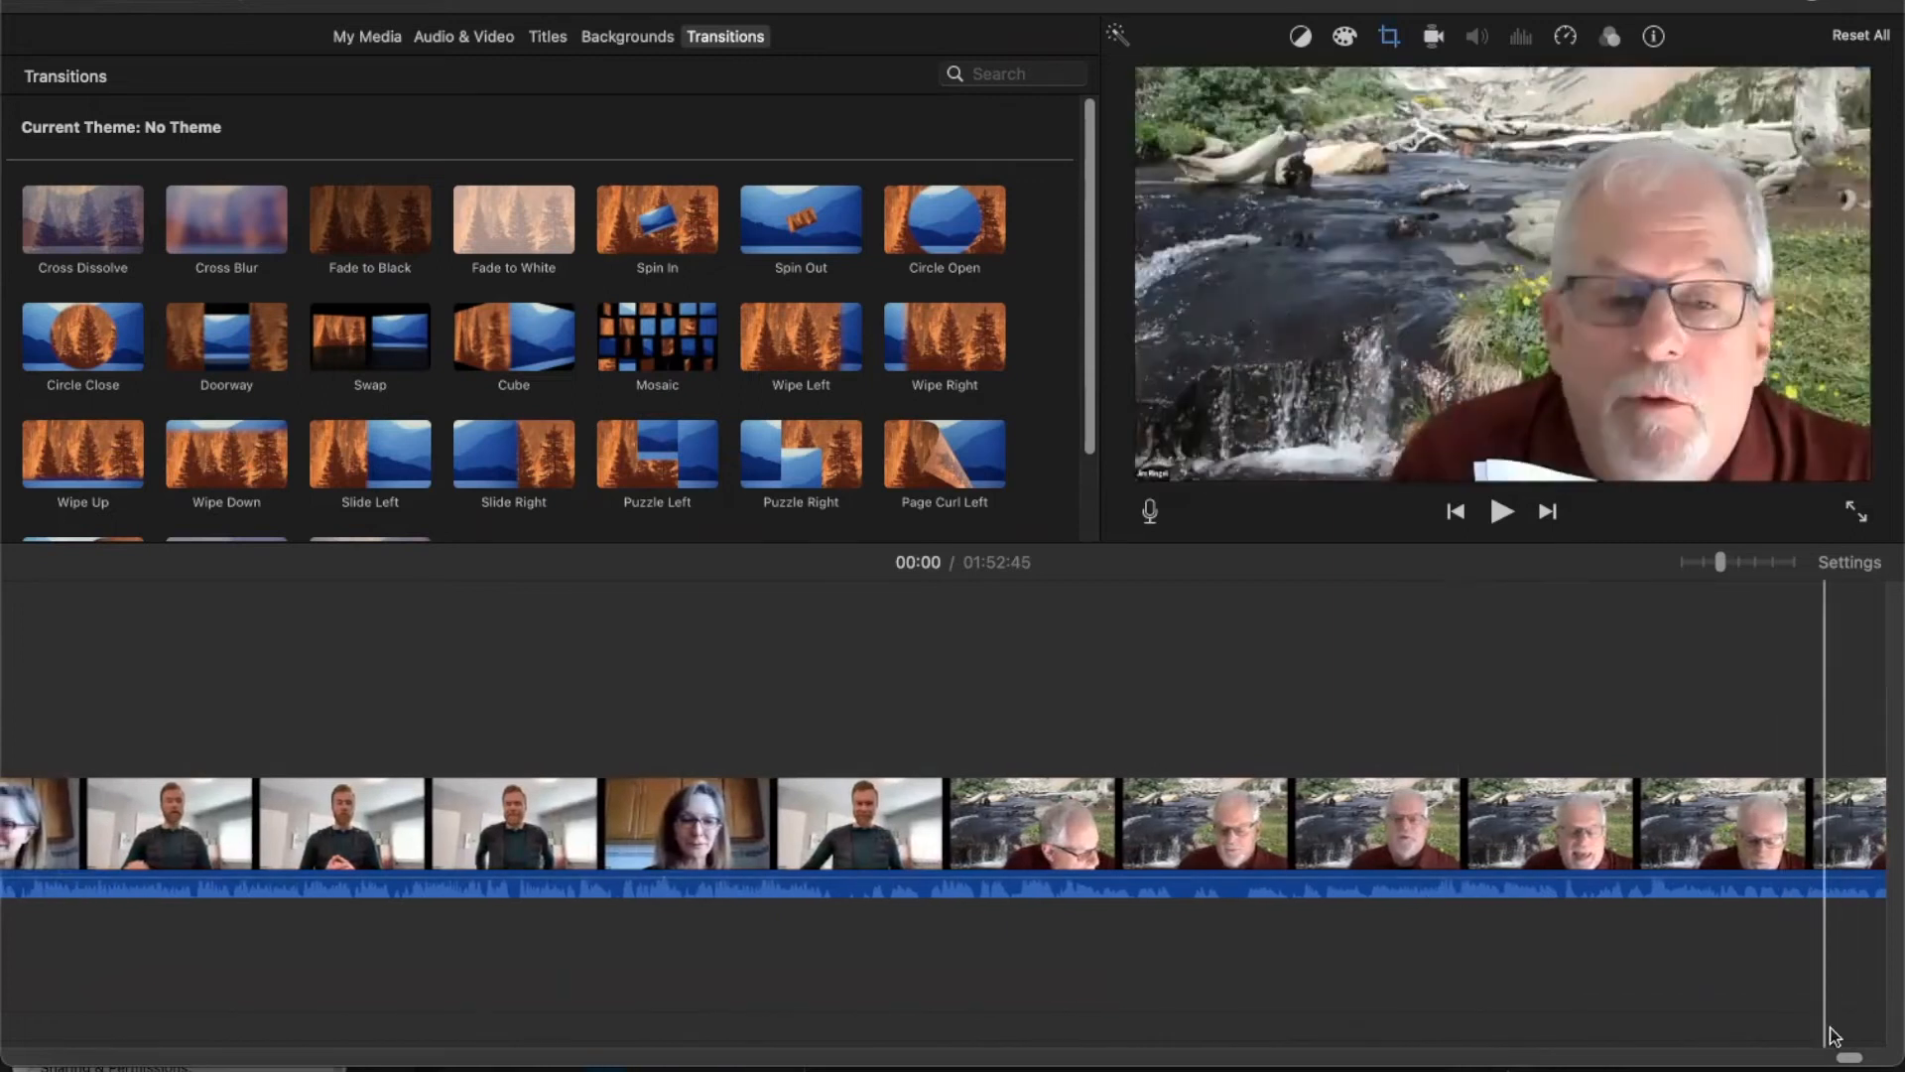
left_click_drag(1841, 1047, 56, 1016)
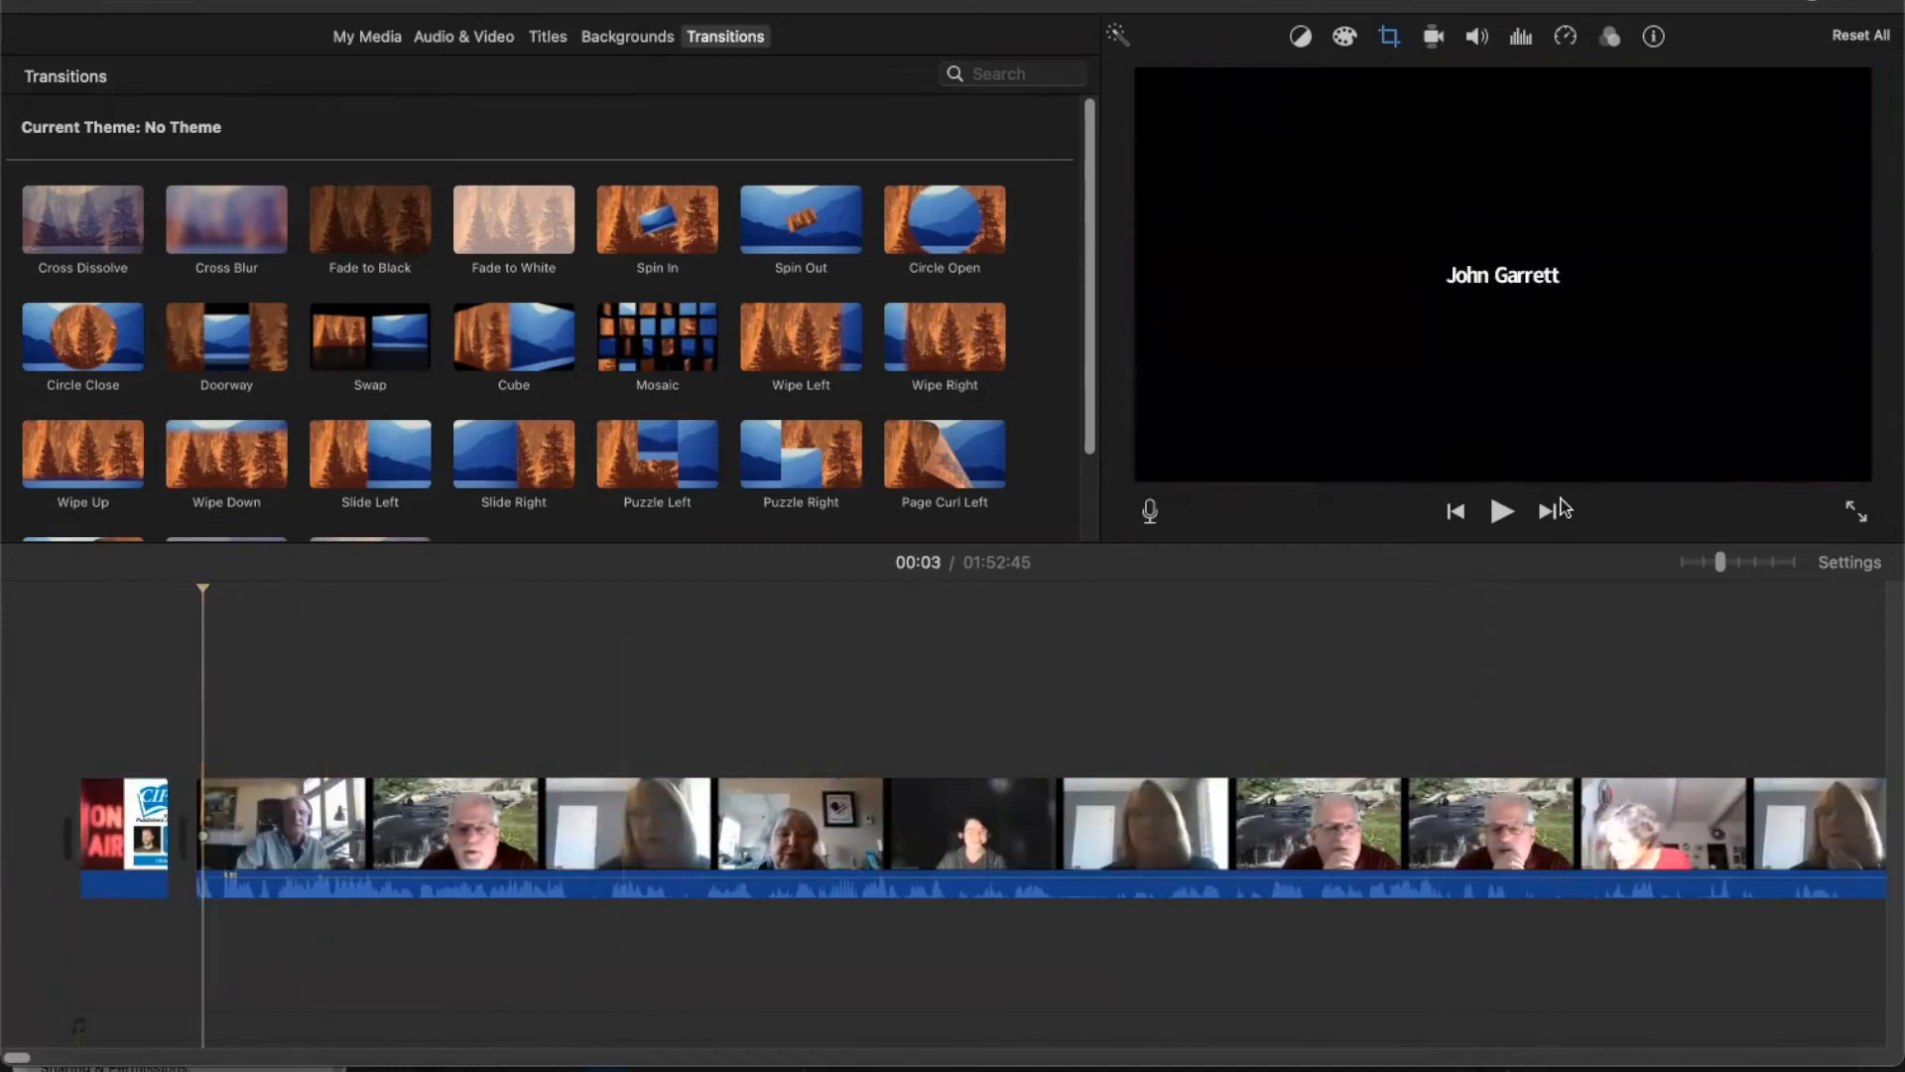
left_click(1502, 511)
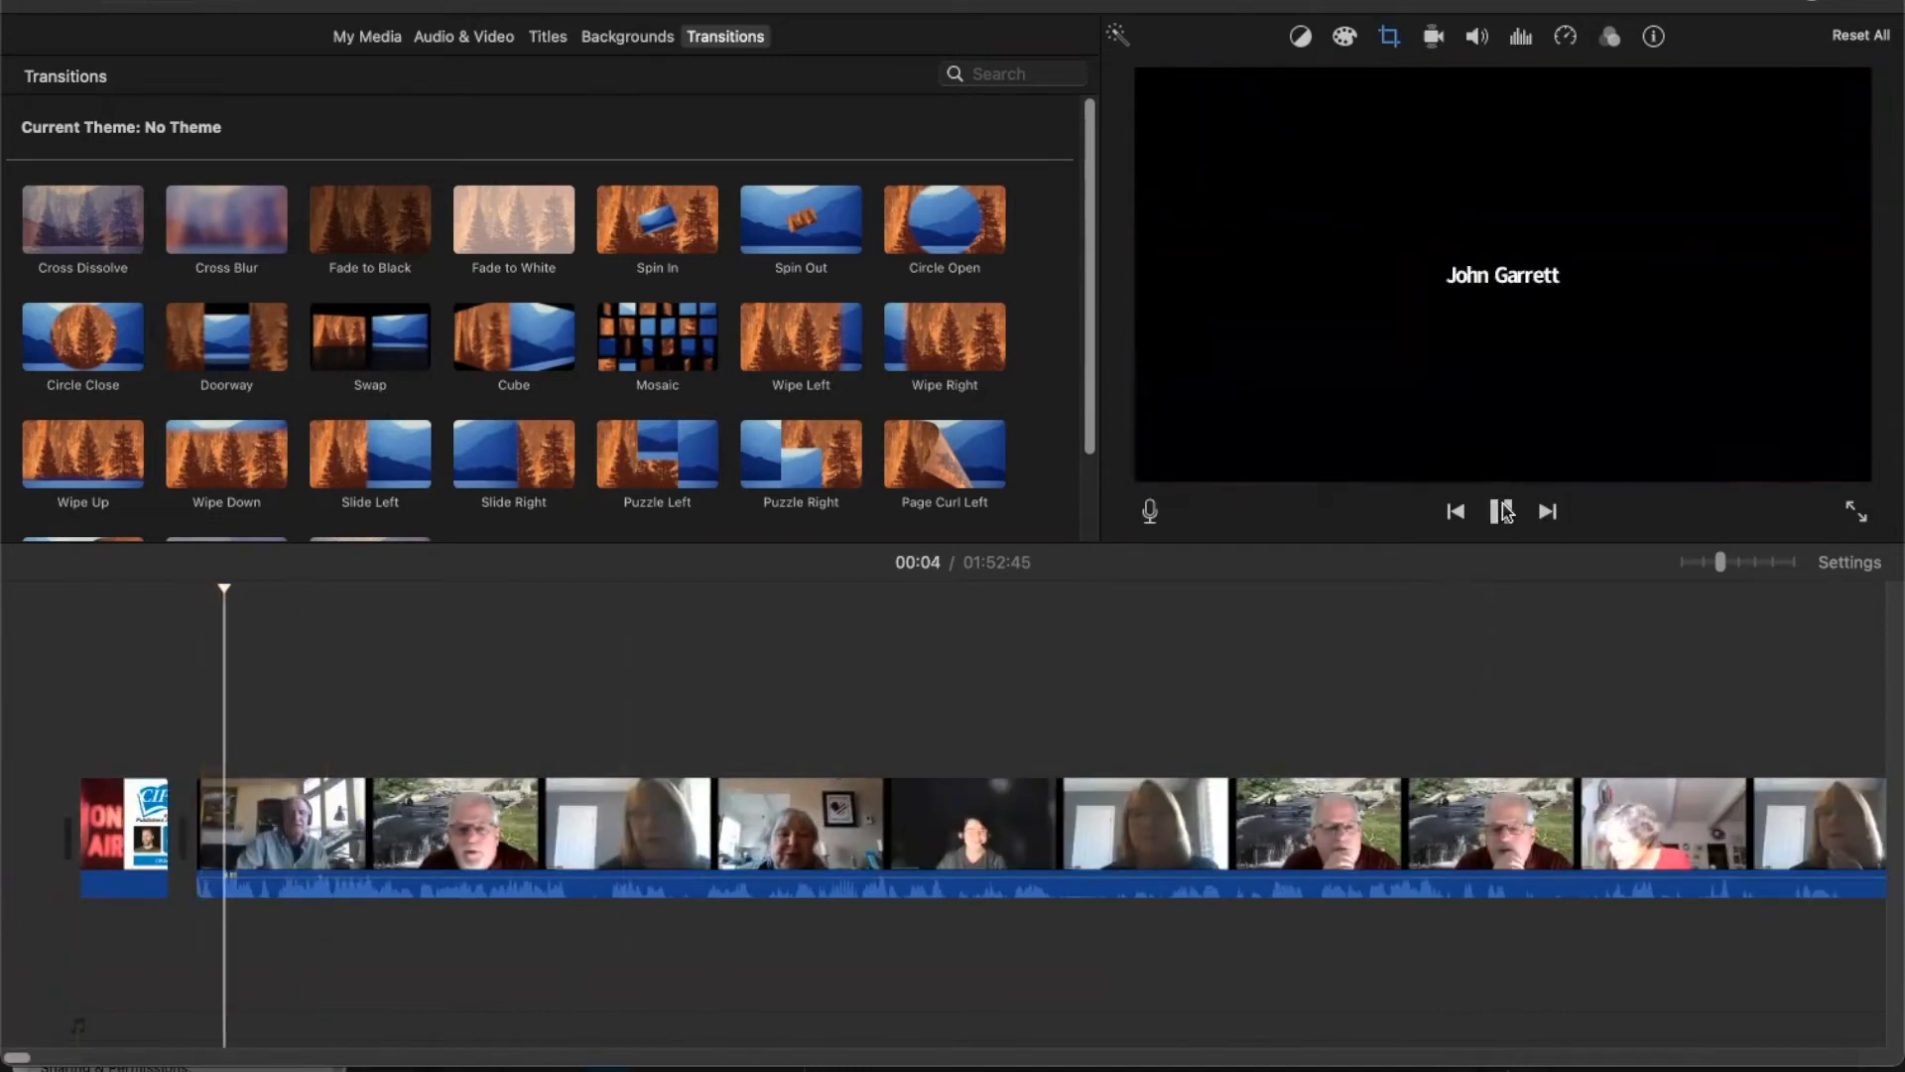
left_click(1503, 511)
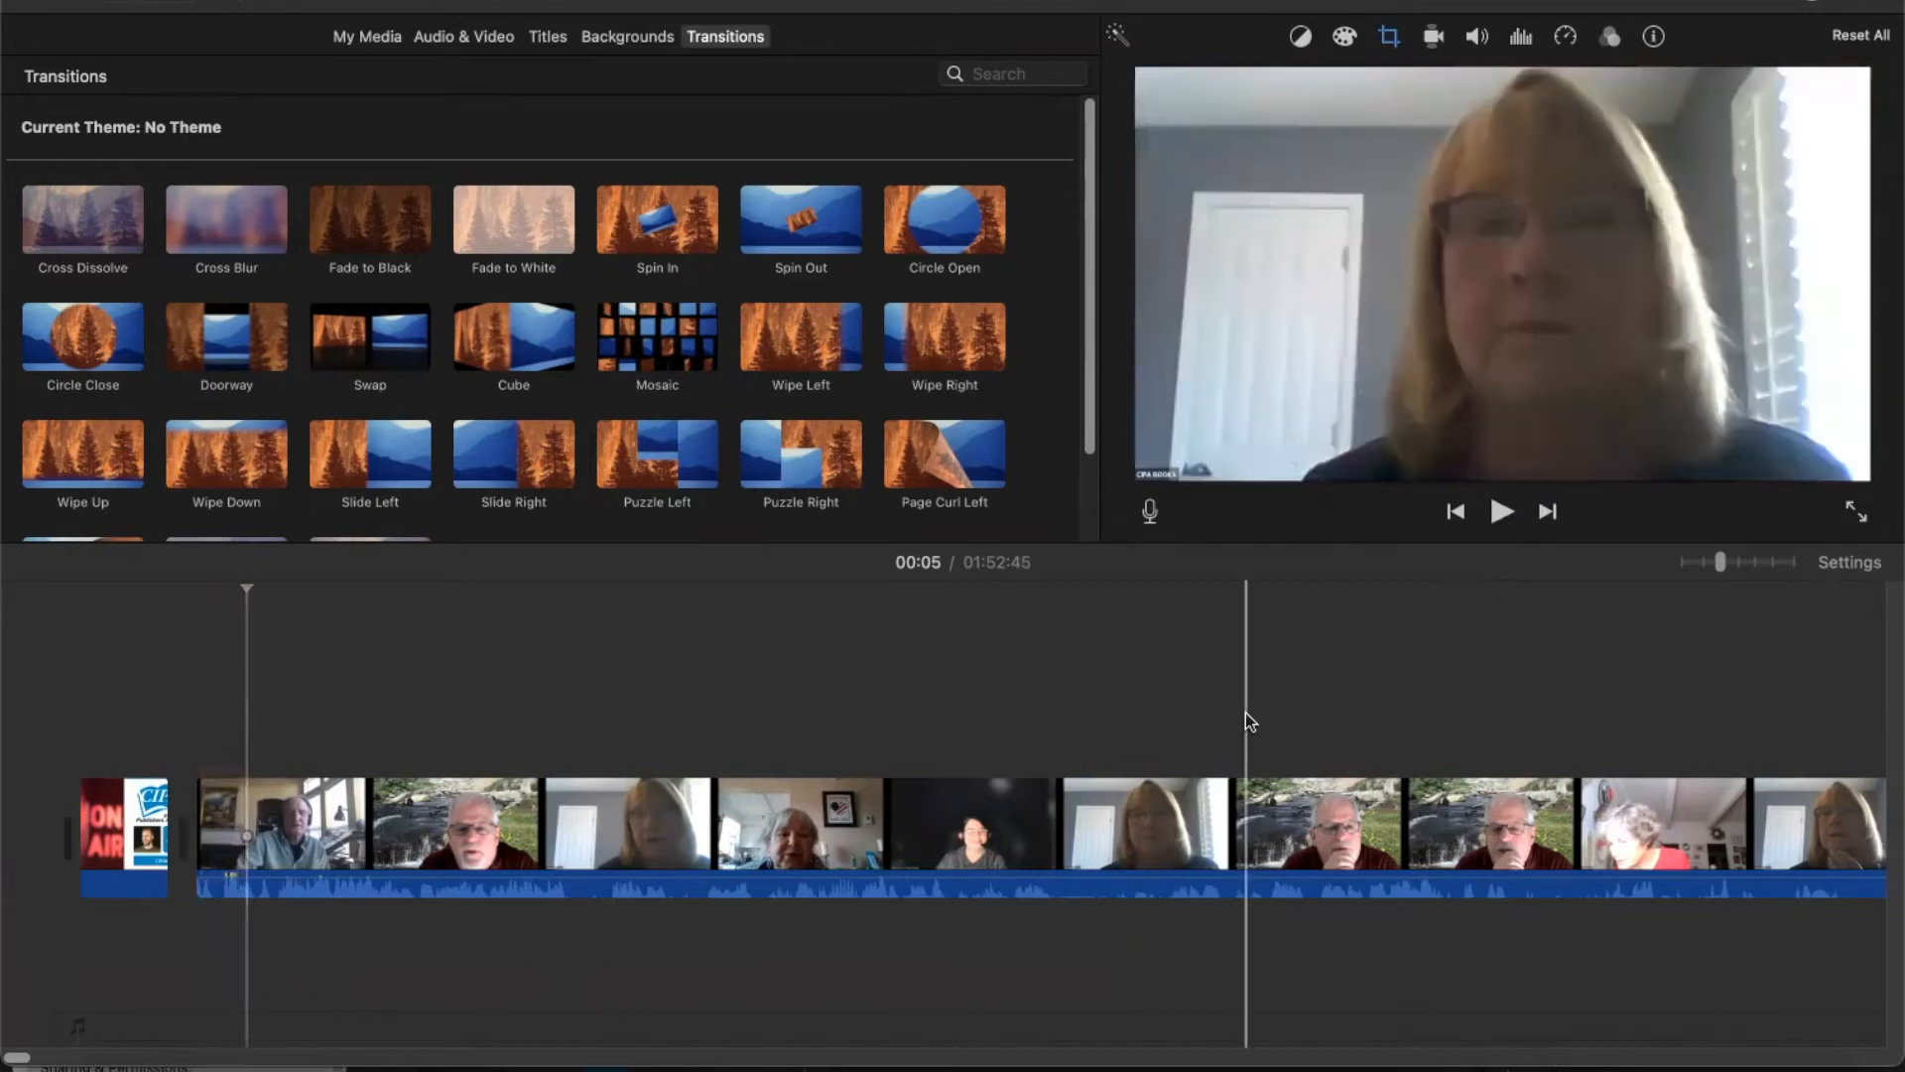
- Search forward through the first five minutes of the recording for the start of the presentation, playing short passages
scroll(1246, 712, "right", 5)
left_click(1244, 633)
scroll(1253, 591, "right", 15)
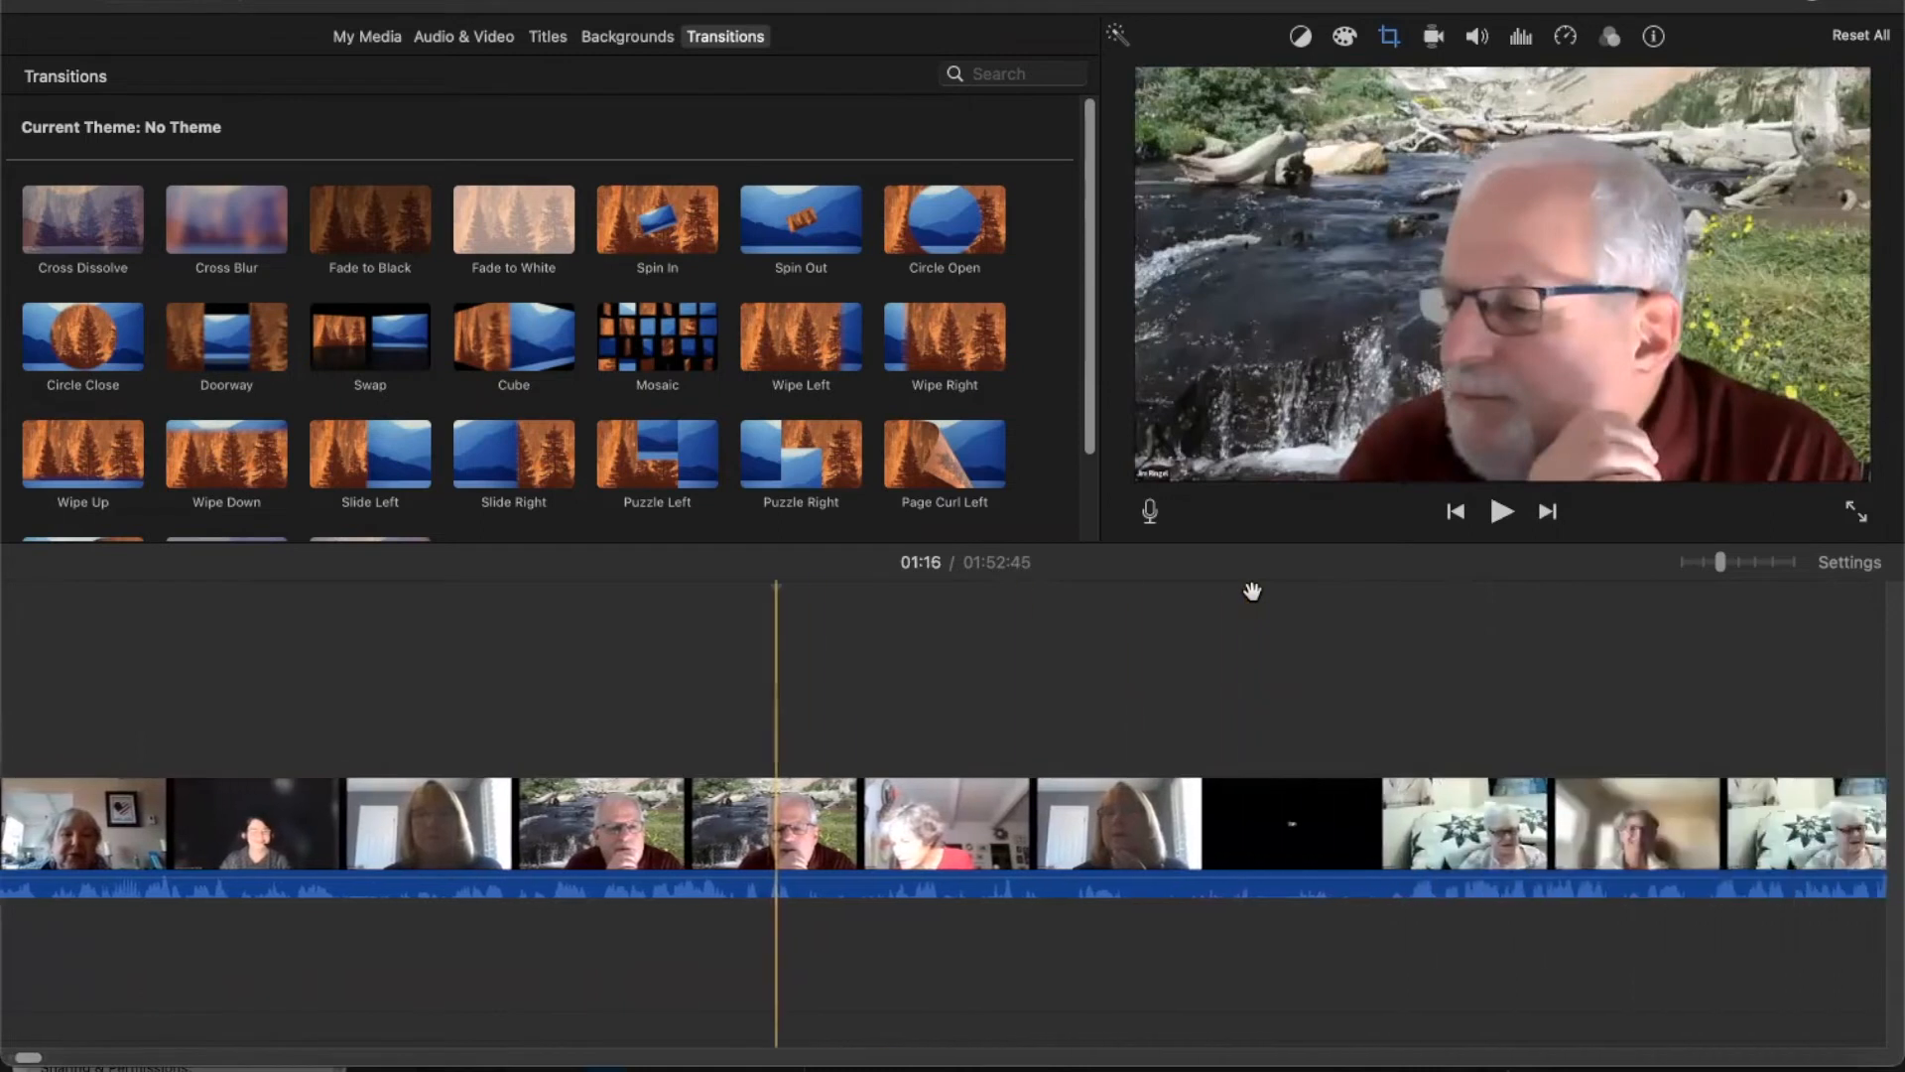
scroll(1252, 591, "right", 15)
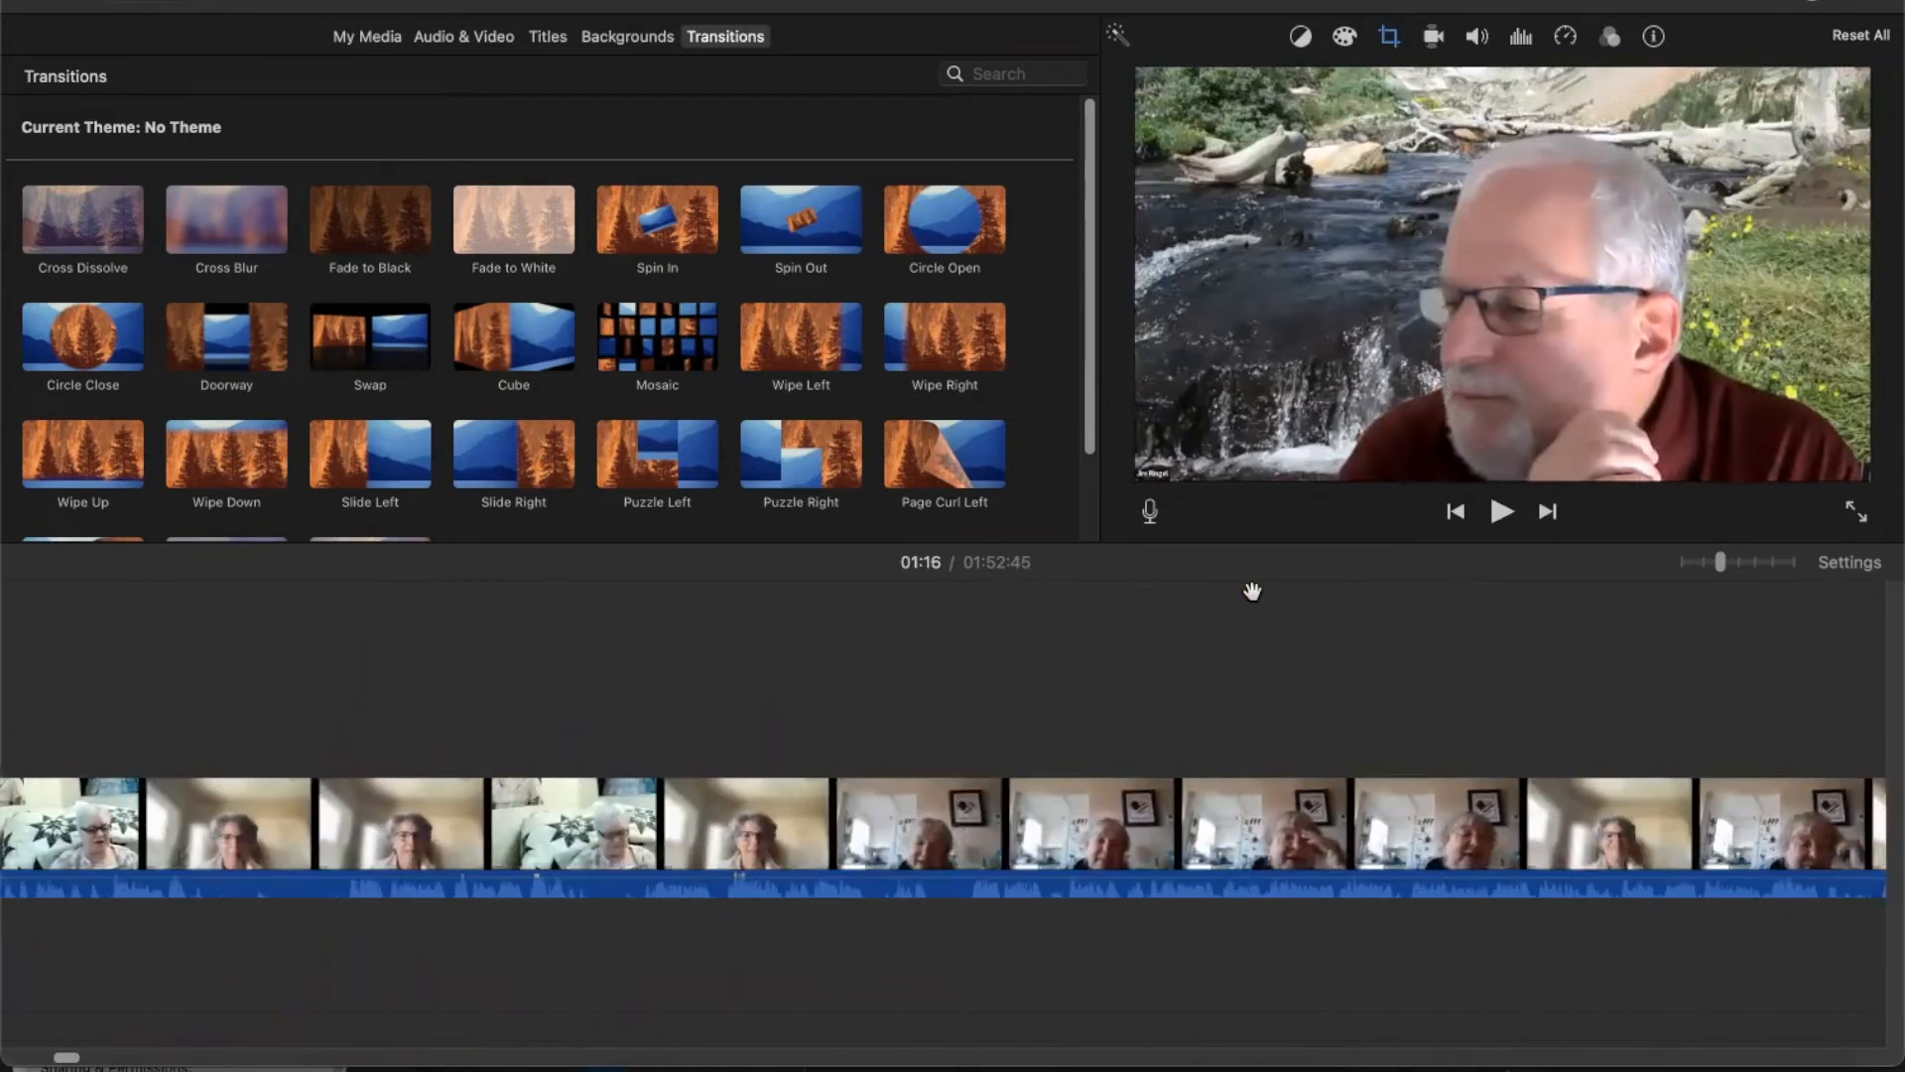
left_click(1012, 595)
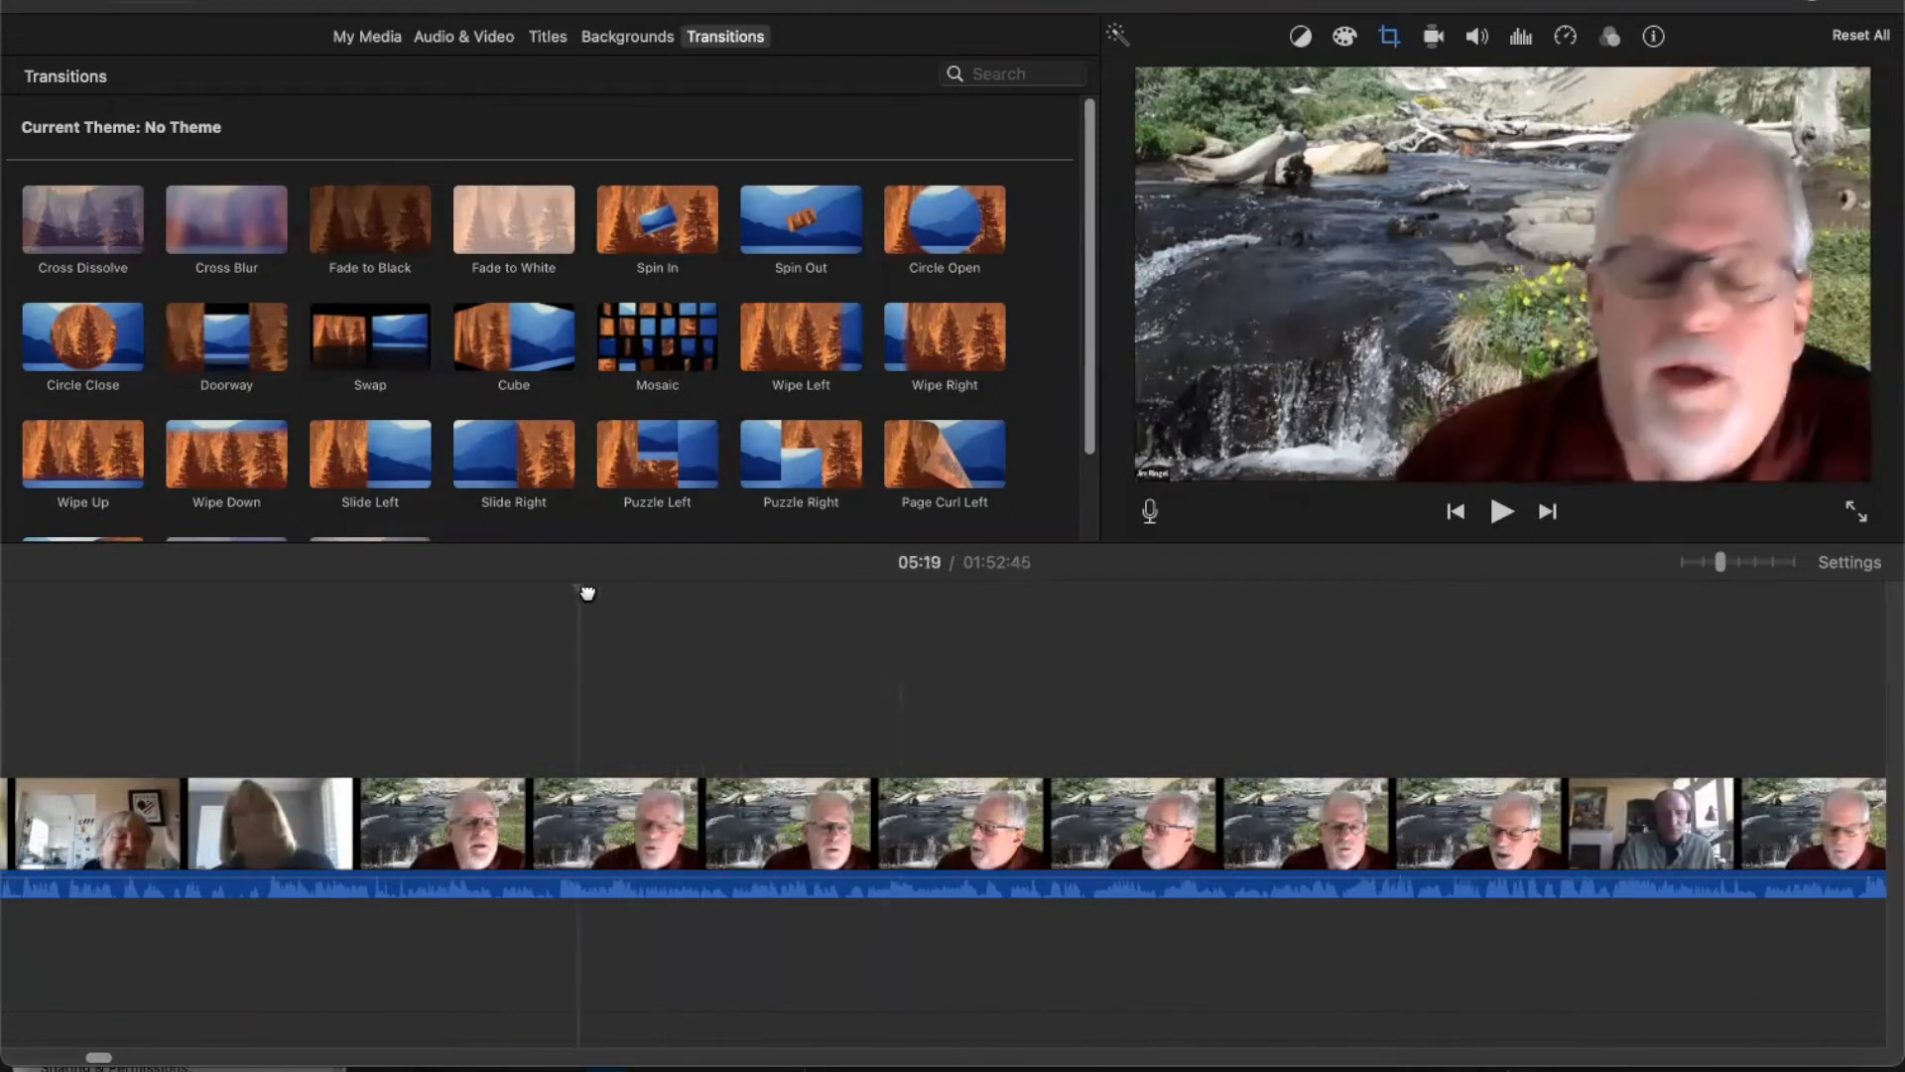
scroll(163, 611, "left", 5)
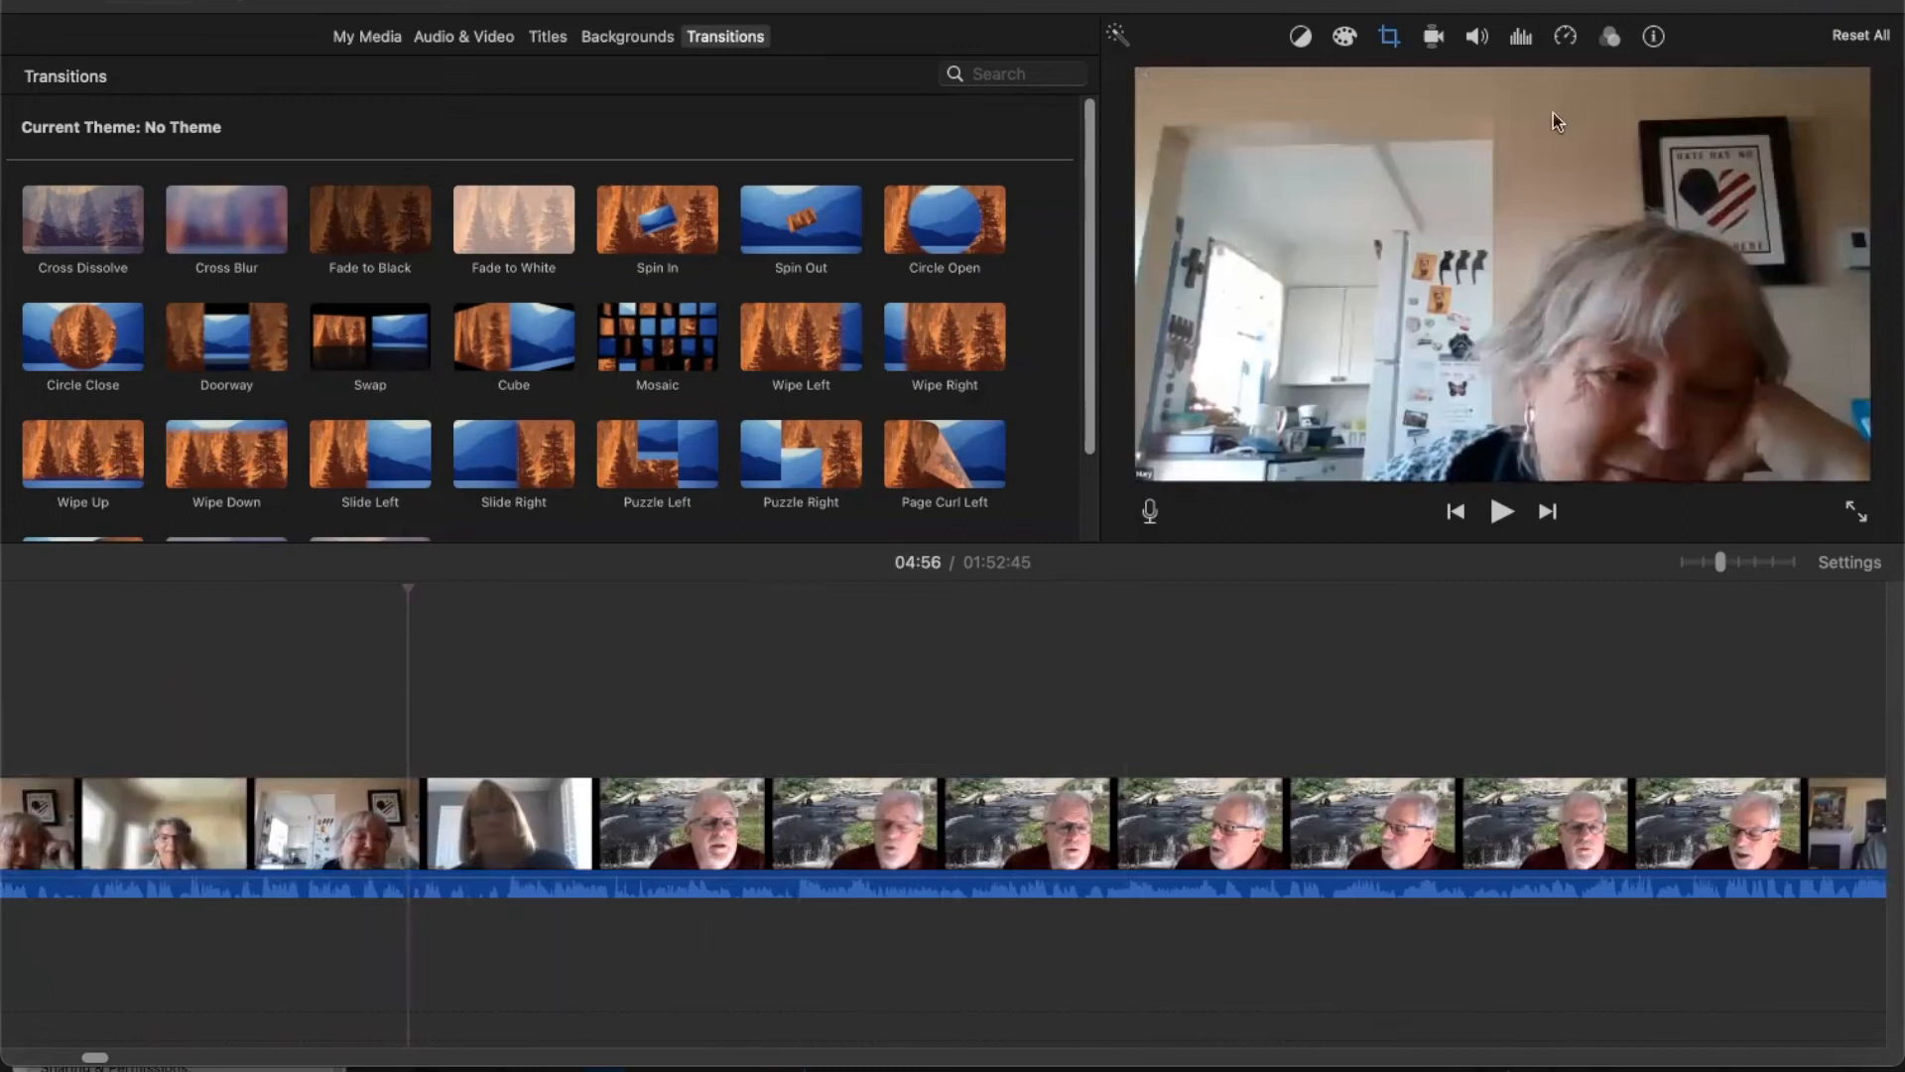
key("space")
key("space")
left_click_drag(435, 589, 701, 575)
key("space")
key("space")
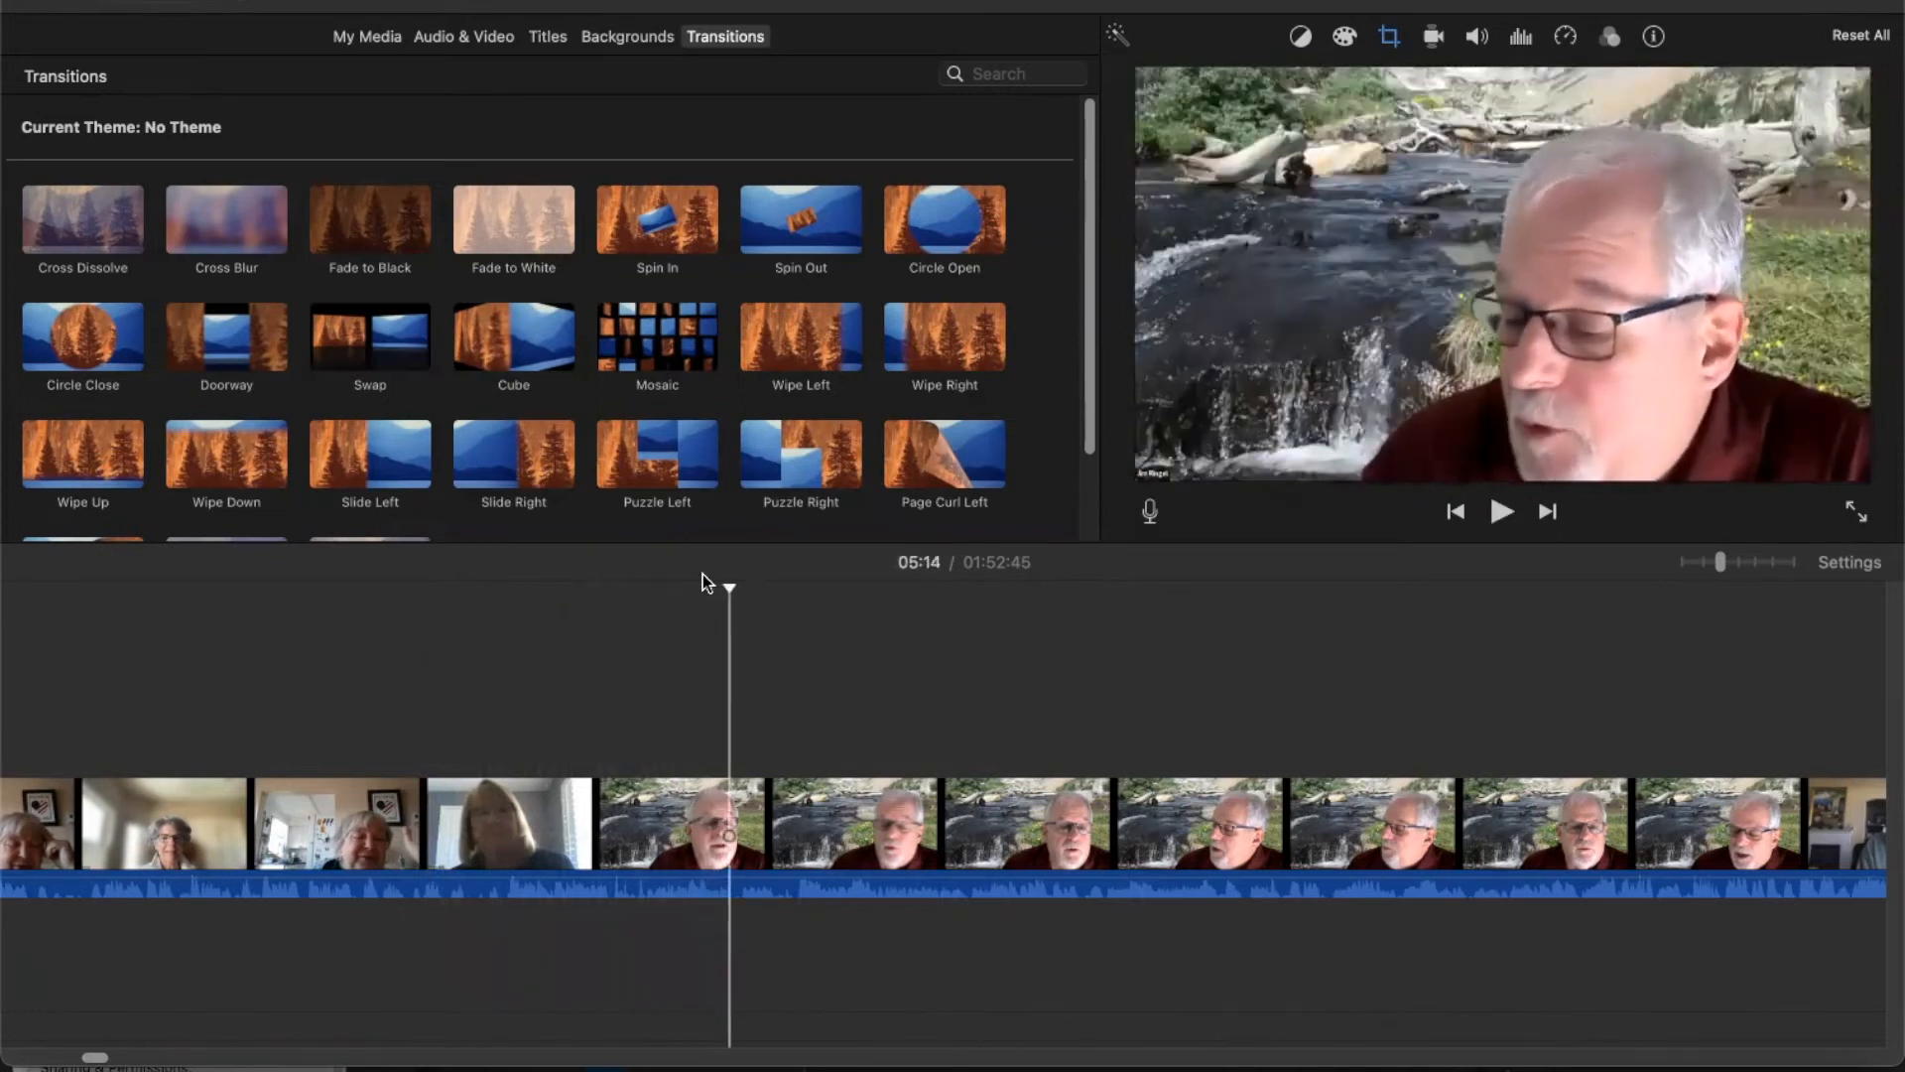
- Replay short passages between about 05:02 and 05:08 to narrow down the opening cut point, leaving the playhead at 05:04
left_click_drag(728, 586, 600, 589)
key("space")
key("space")
key("space")
key("space")
key("space")
key("space")
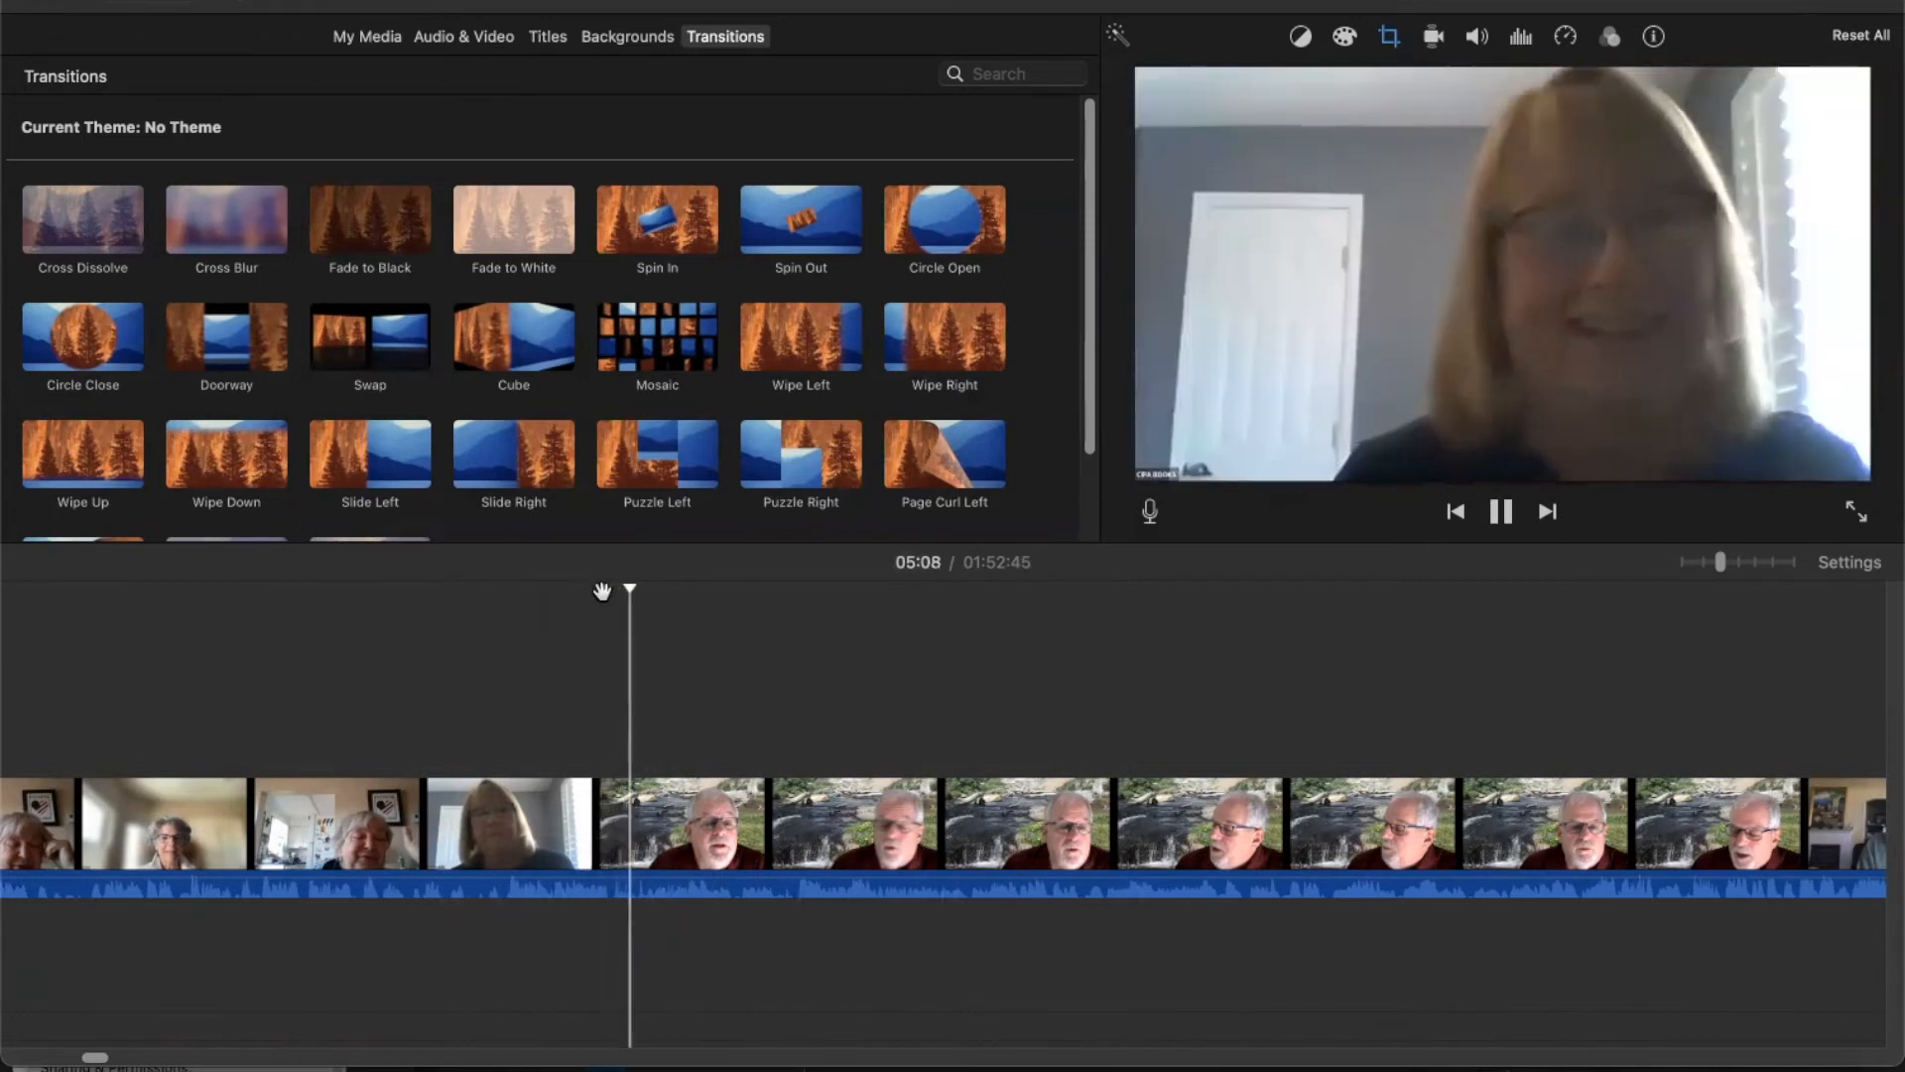
left_click_drag(625, 588, 527, 595)
key("space")
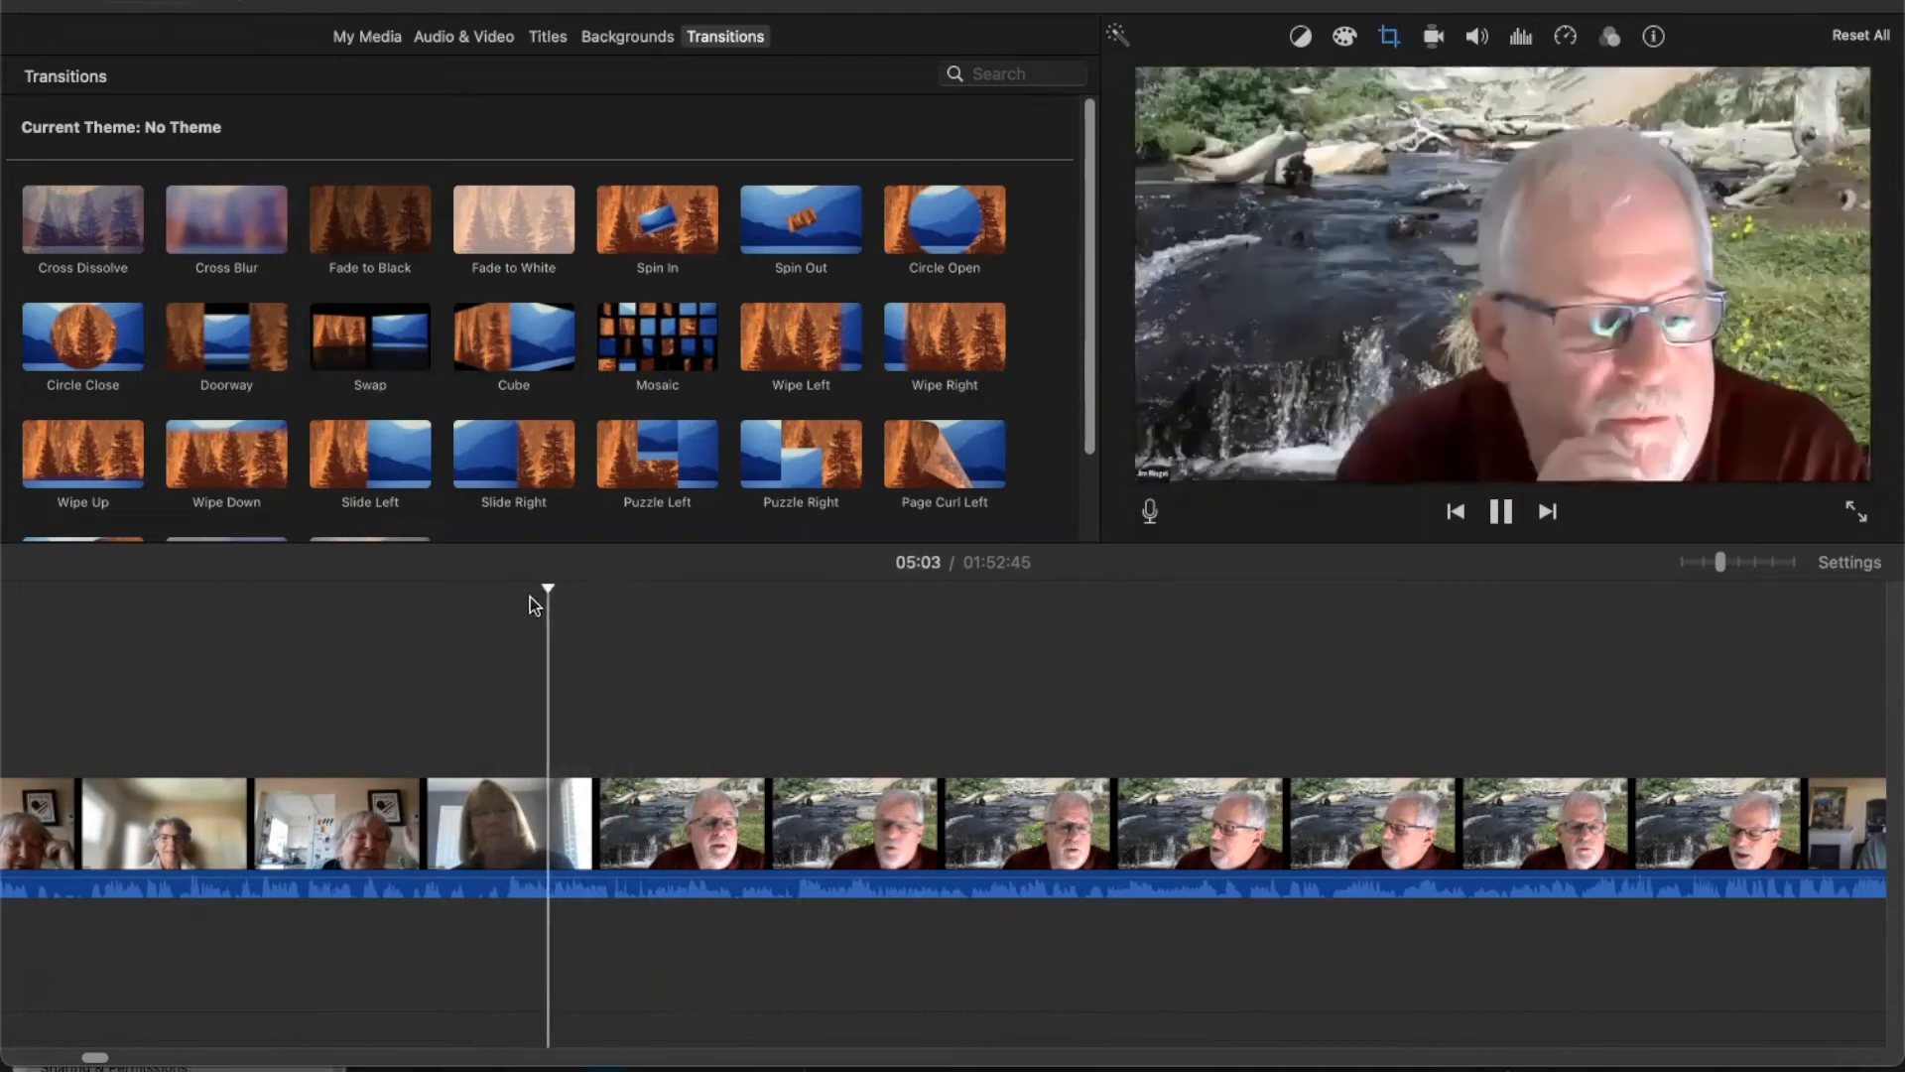
key("space")
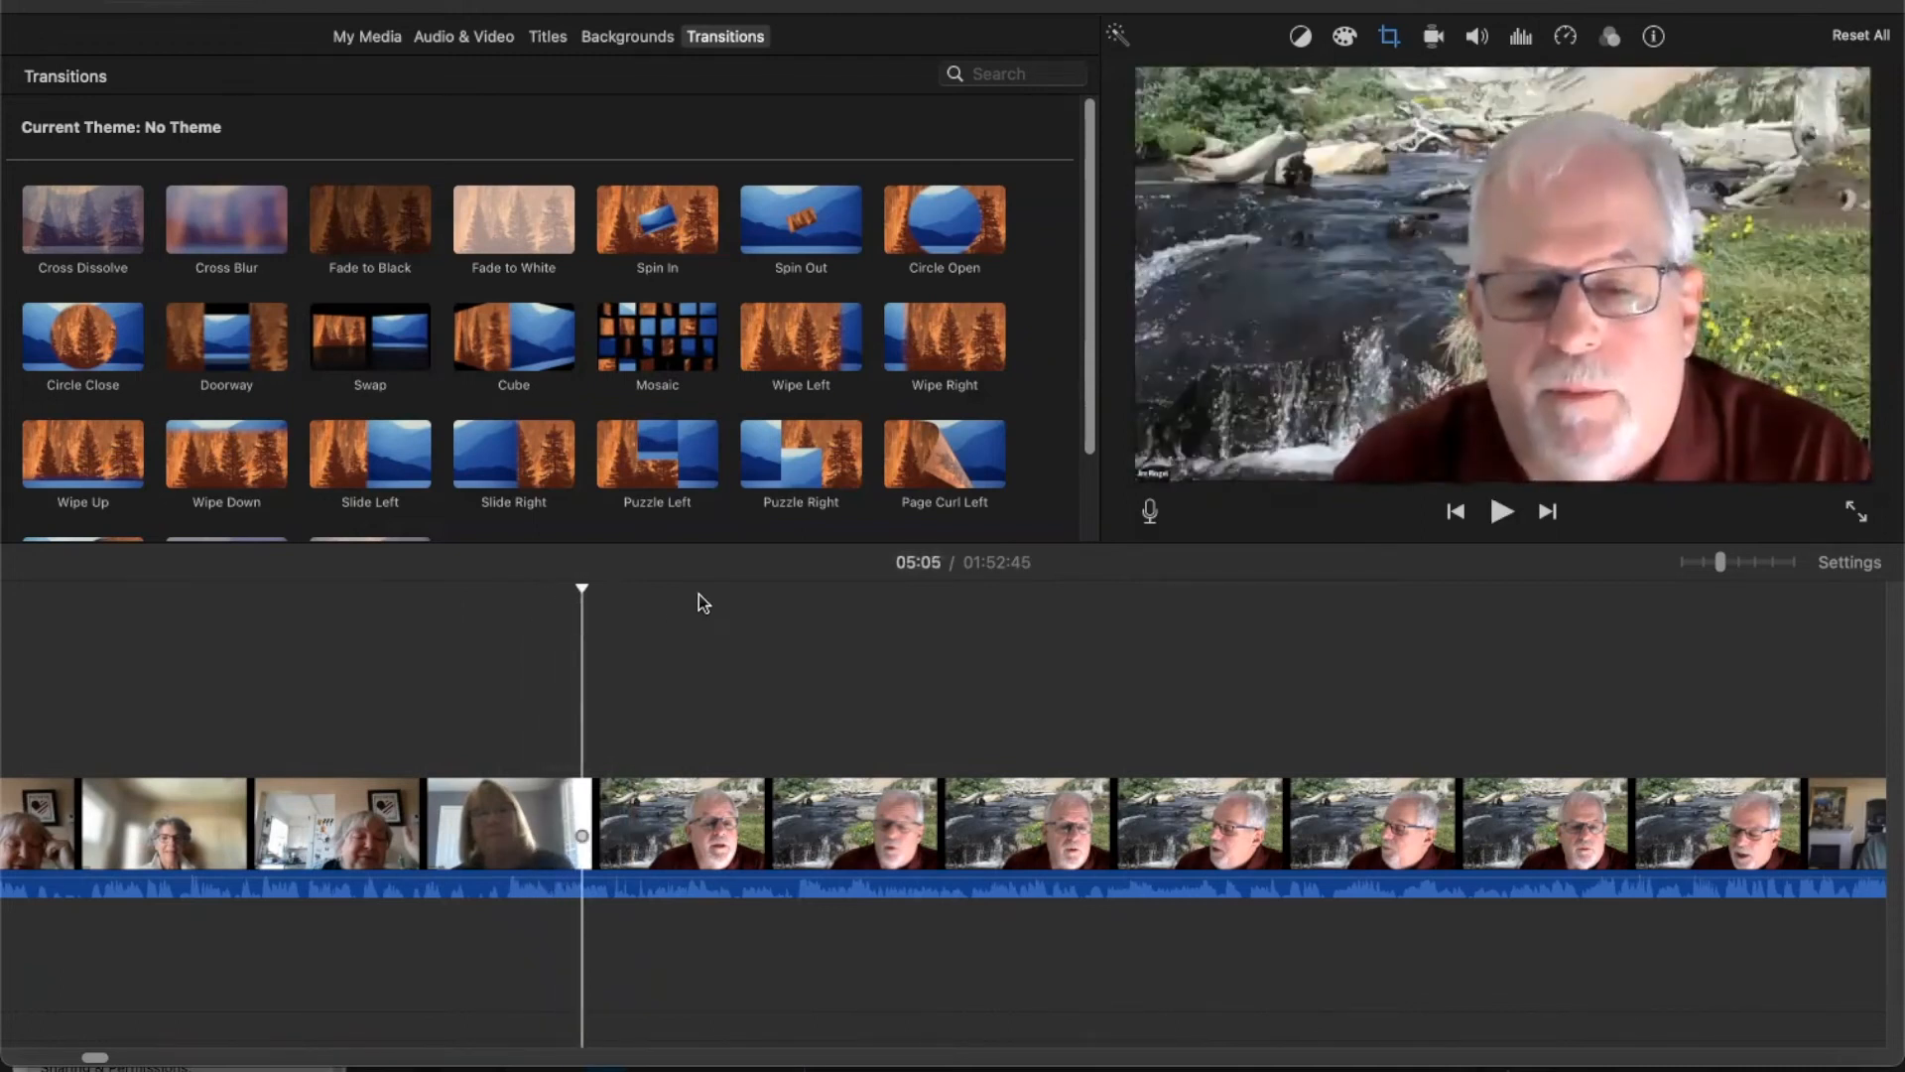
left_click_drag(582, 590, 525, 588)
key("space")
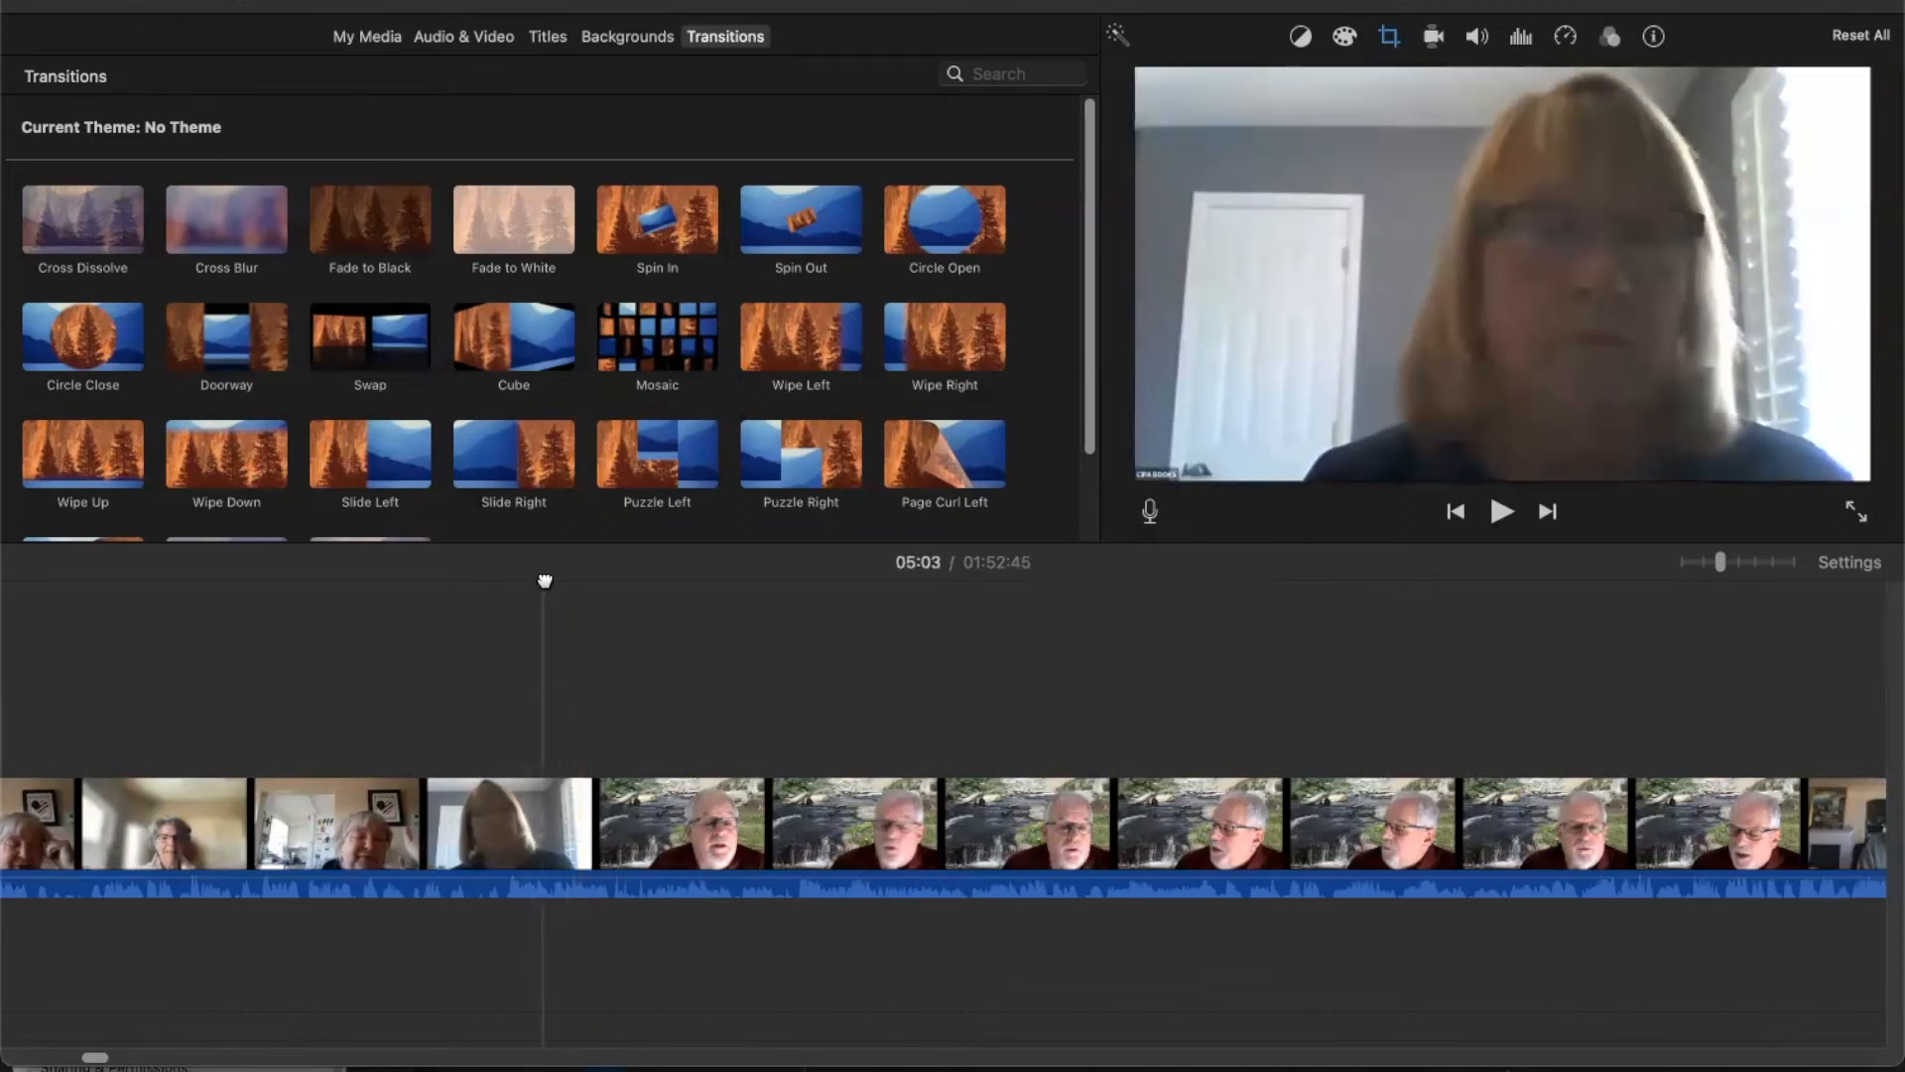
key("space")
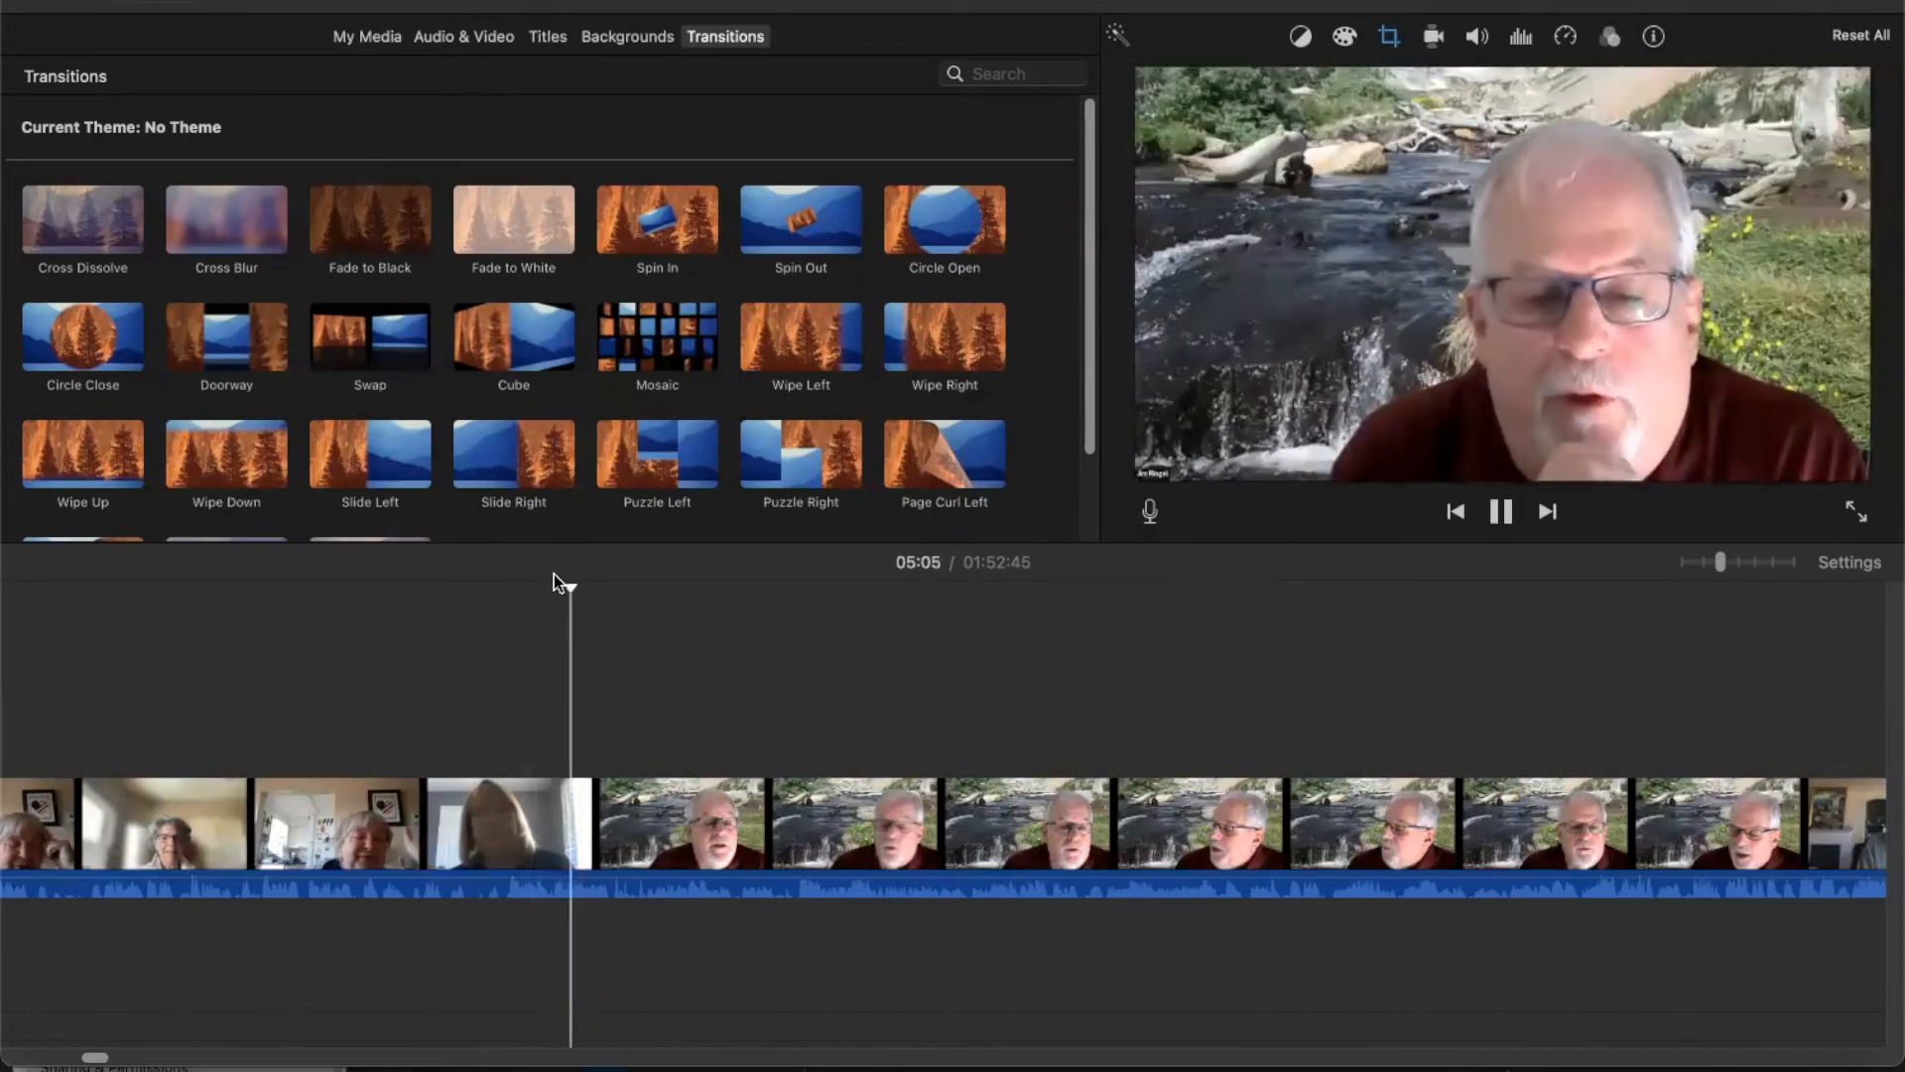
left_click_drag(580, 586, 549, 591)
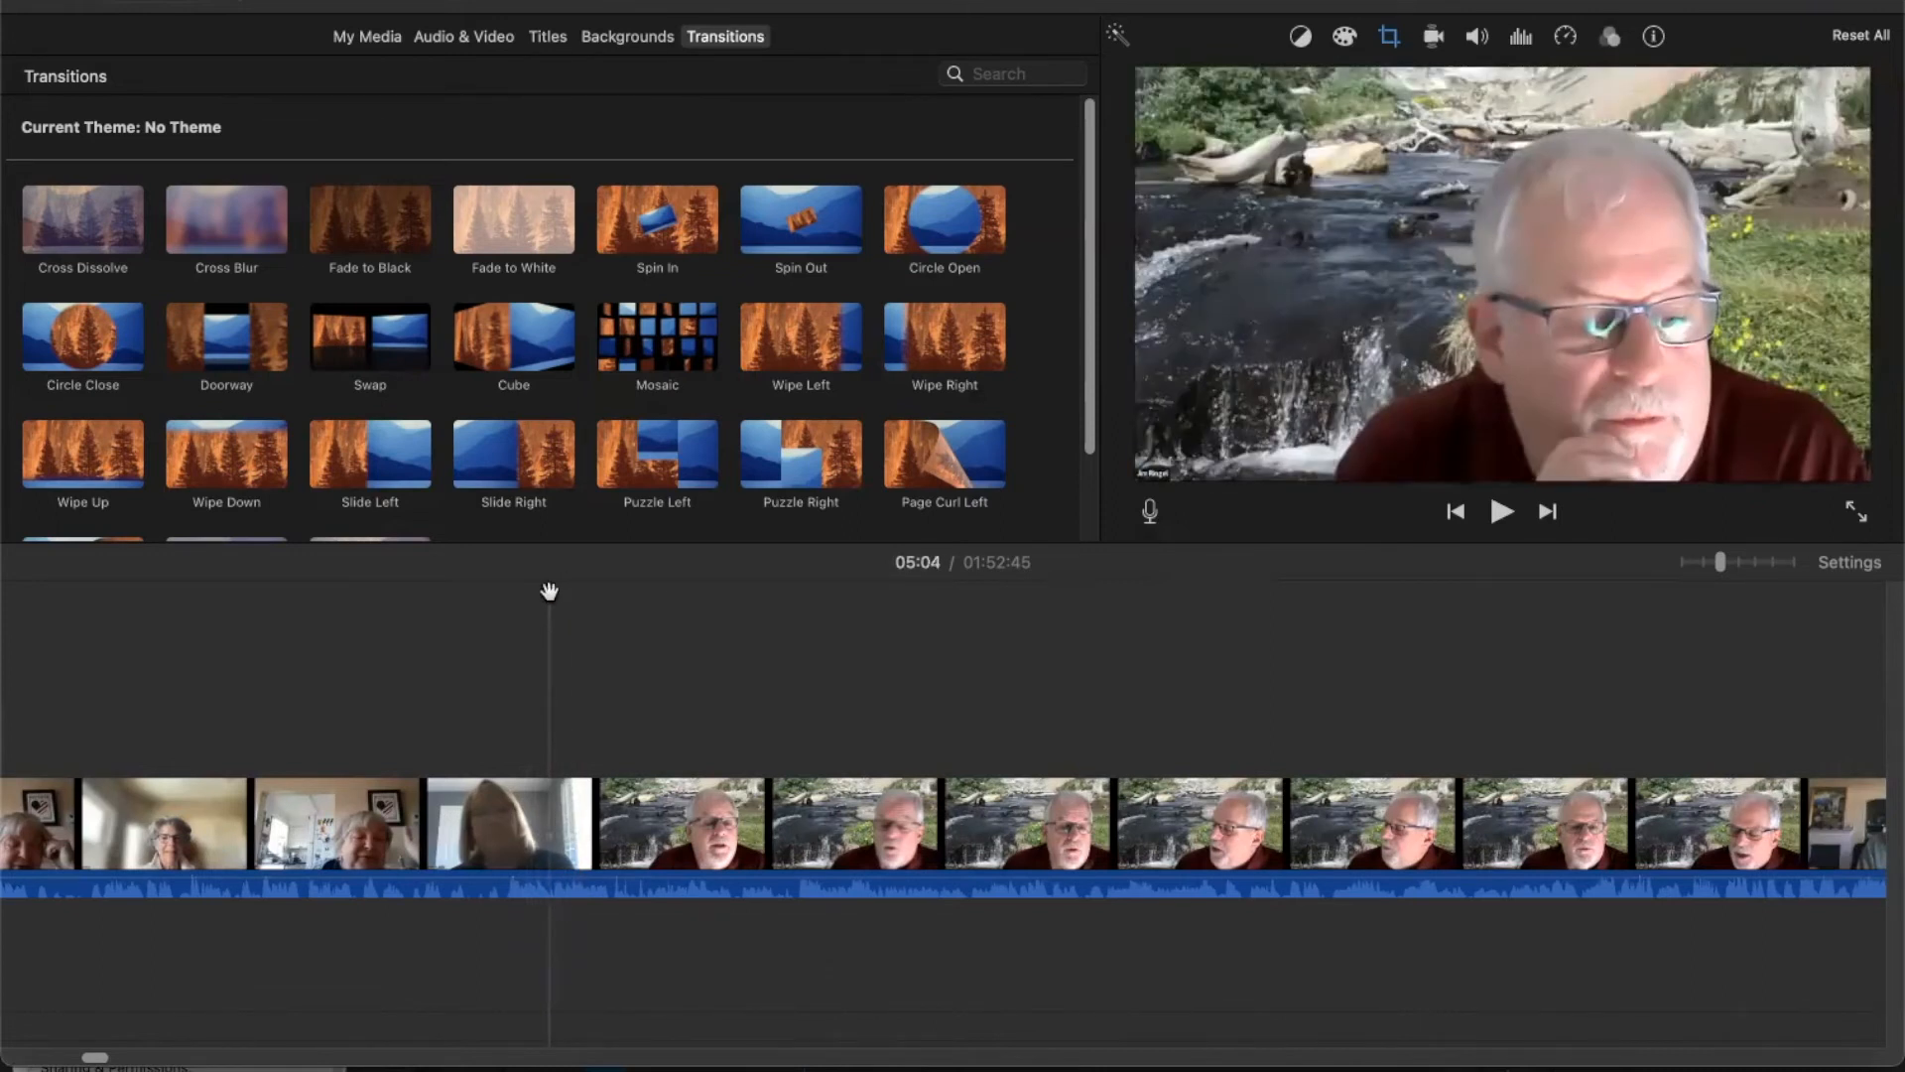
- Split the recording clip at 05:04, just before the host starts speaking
left_click(545, 846)
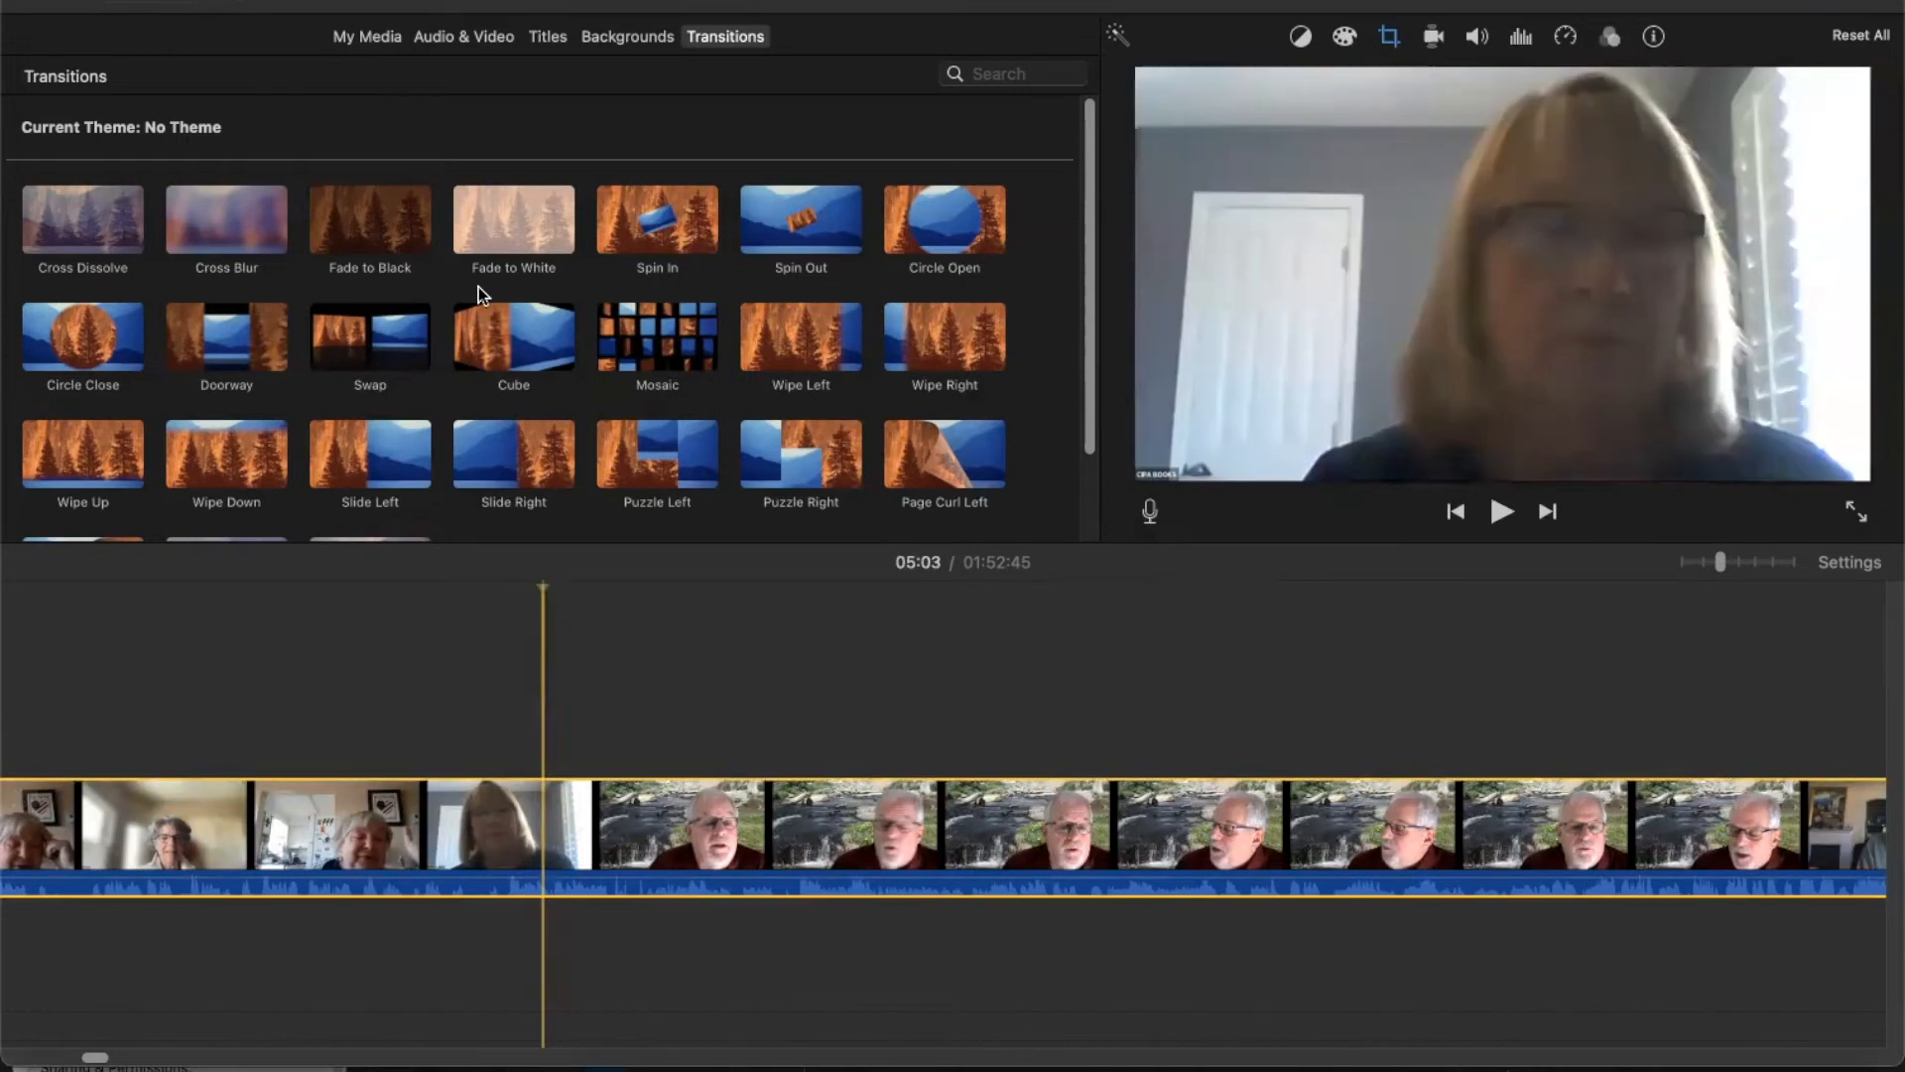
left_click(201, 2)
left_click(735, 597)
left_click(543, 588)
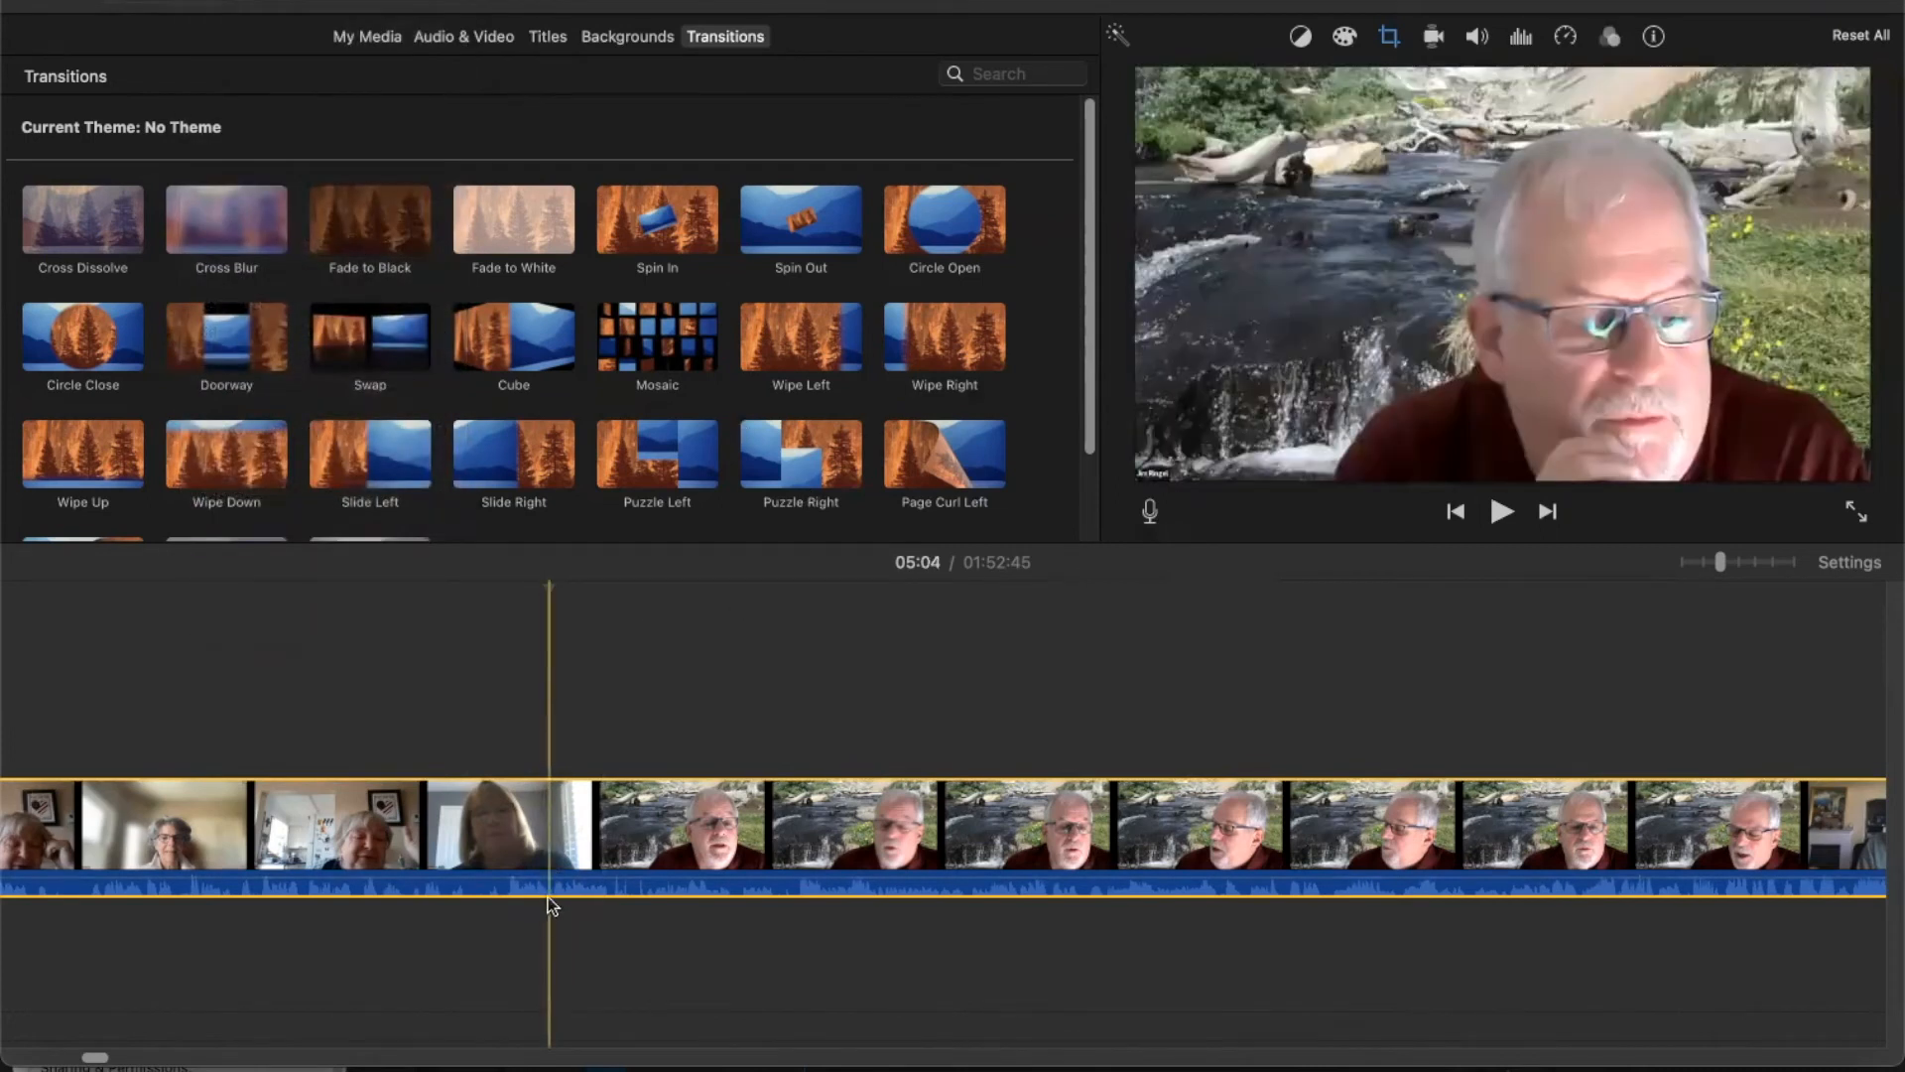
right_click(549, 872)
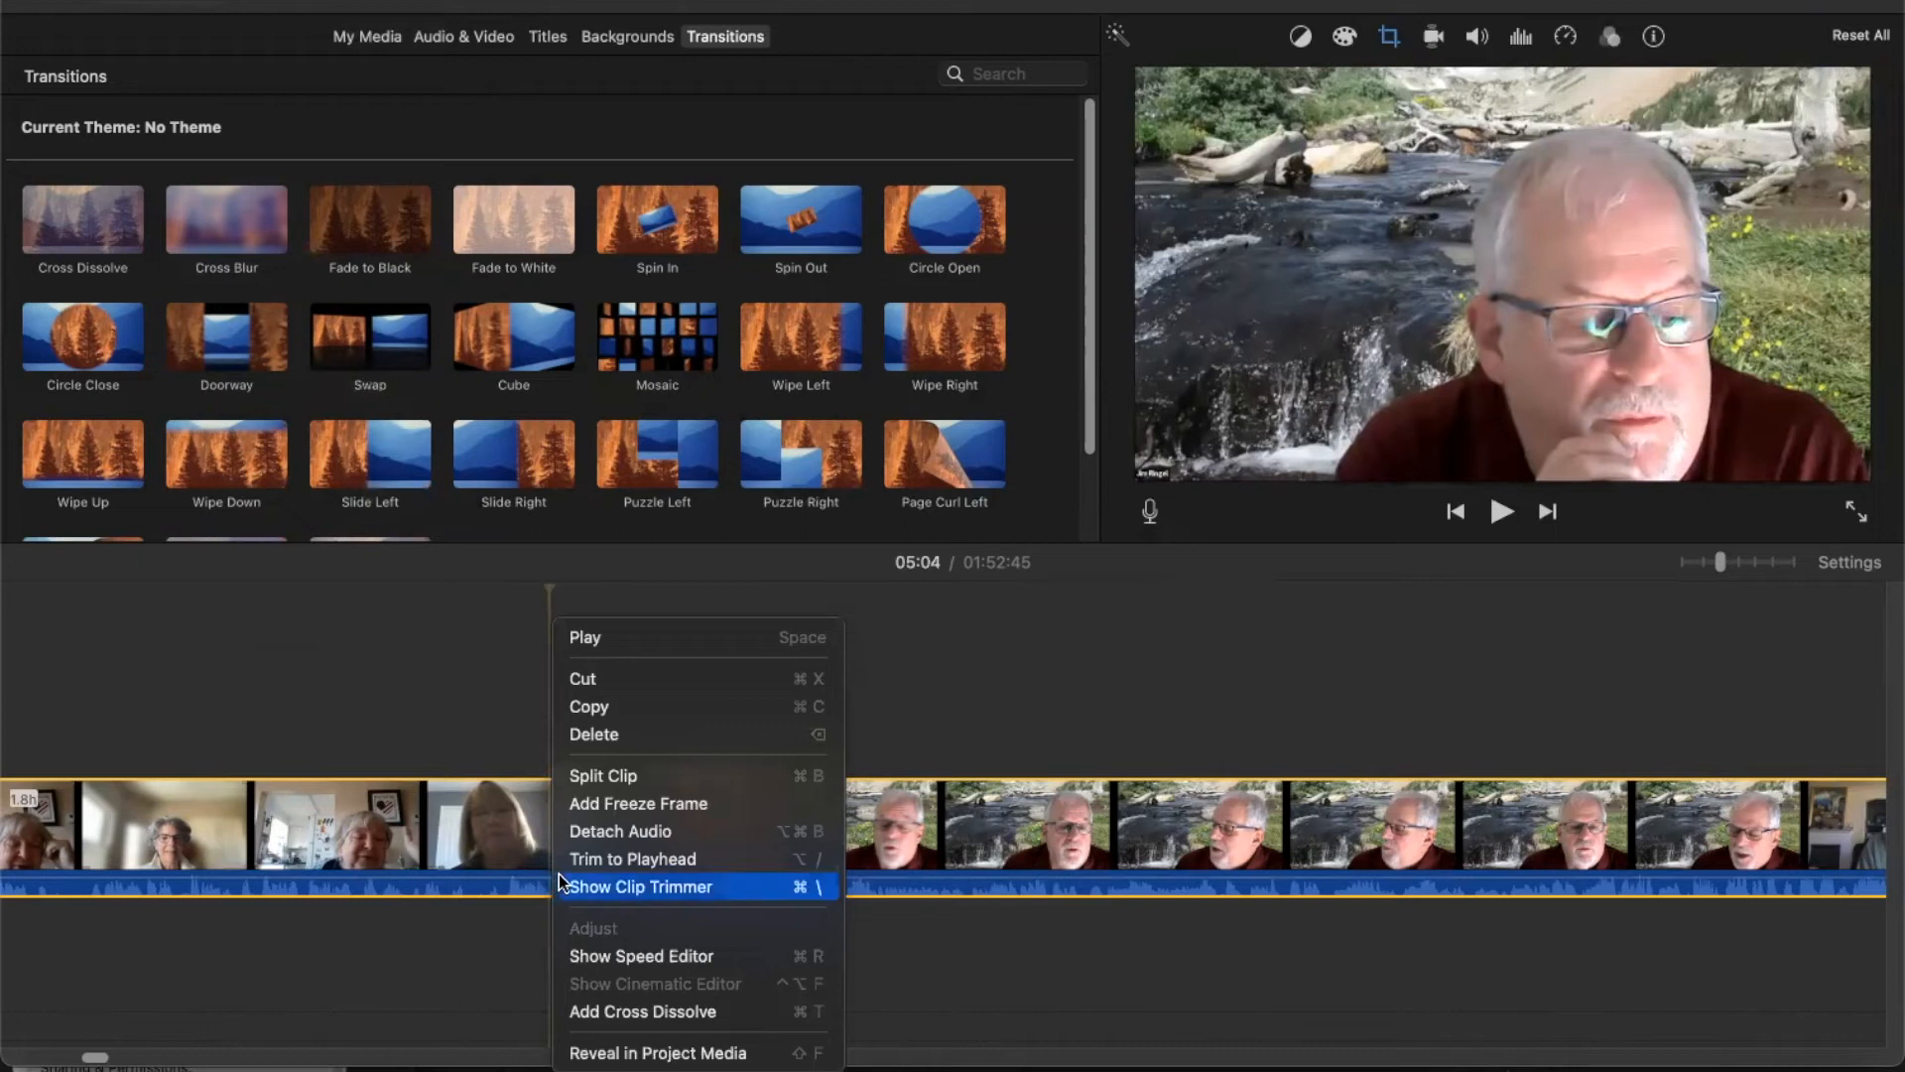
left_click(613, 777)
- Delete the five-minute section of the recording between the intro clip and the split
left_click(469, 824)
scroll(471, 831, "left", 20)
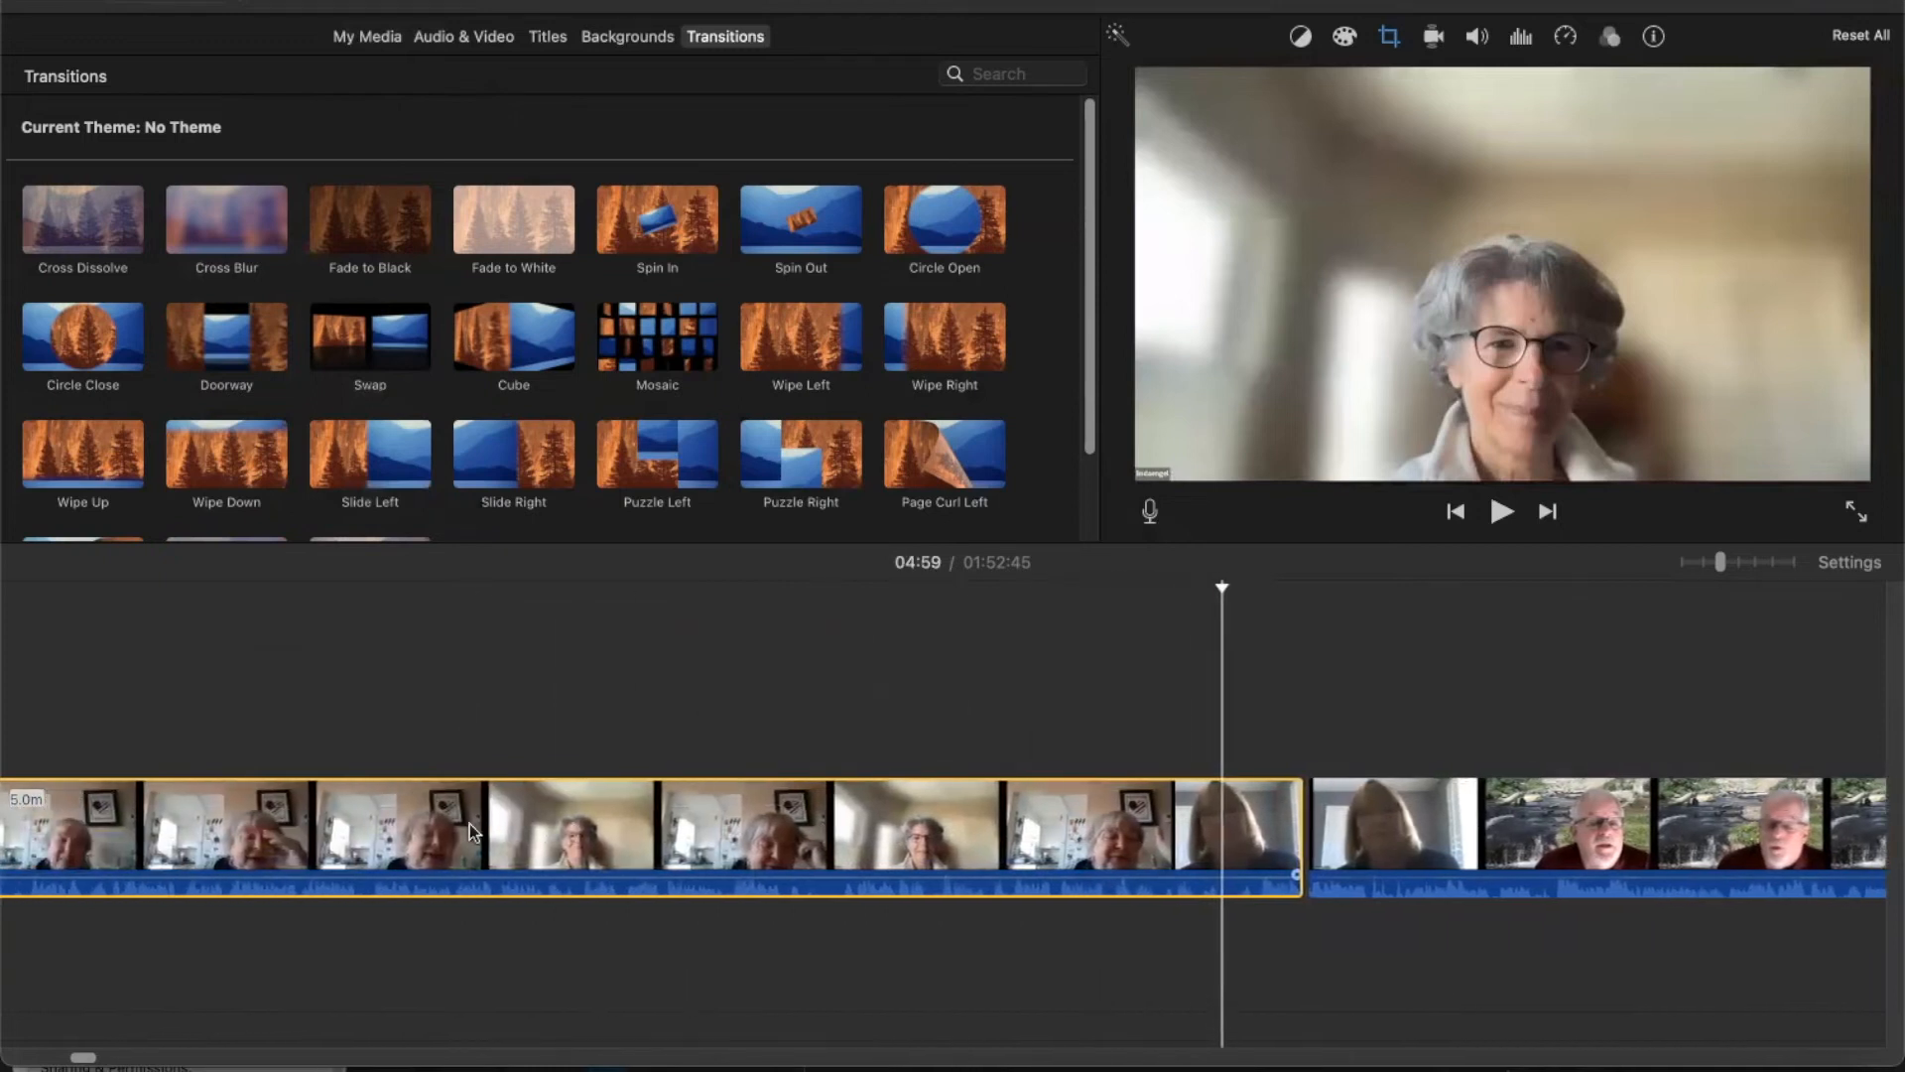
scroll(470, 832, "left", 20)
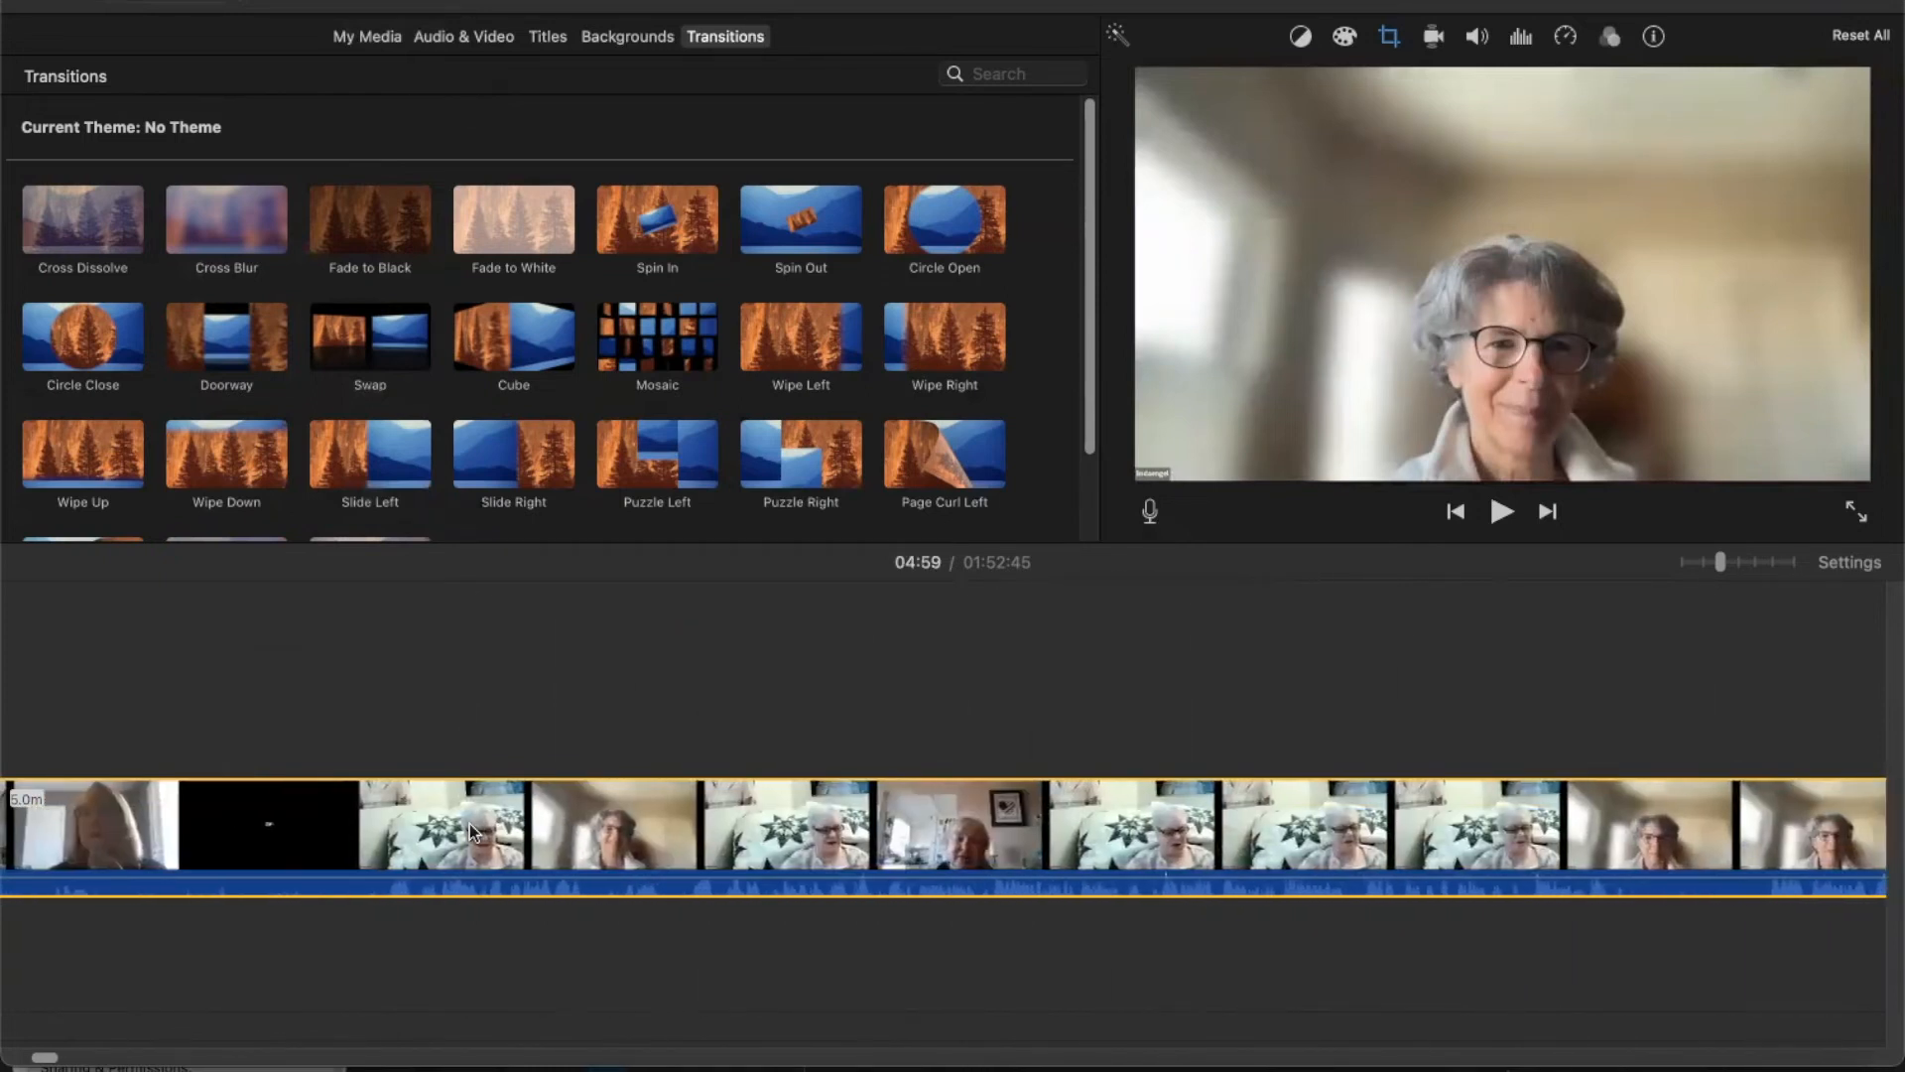
scroll(469, 823, "left", 15)
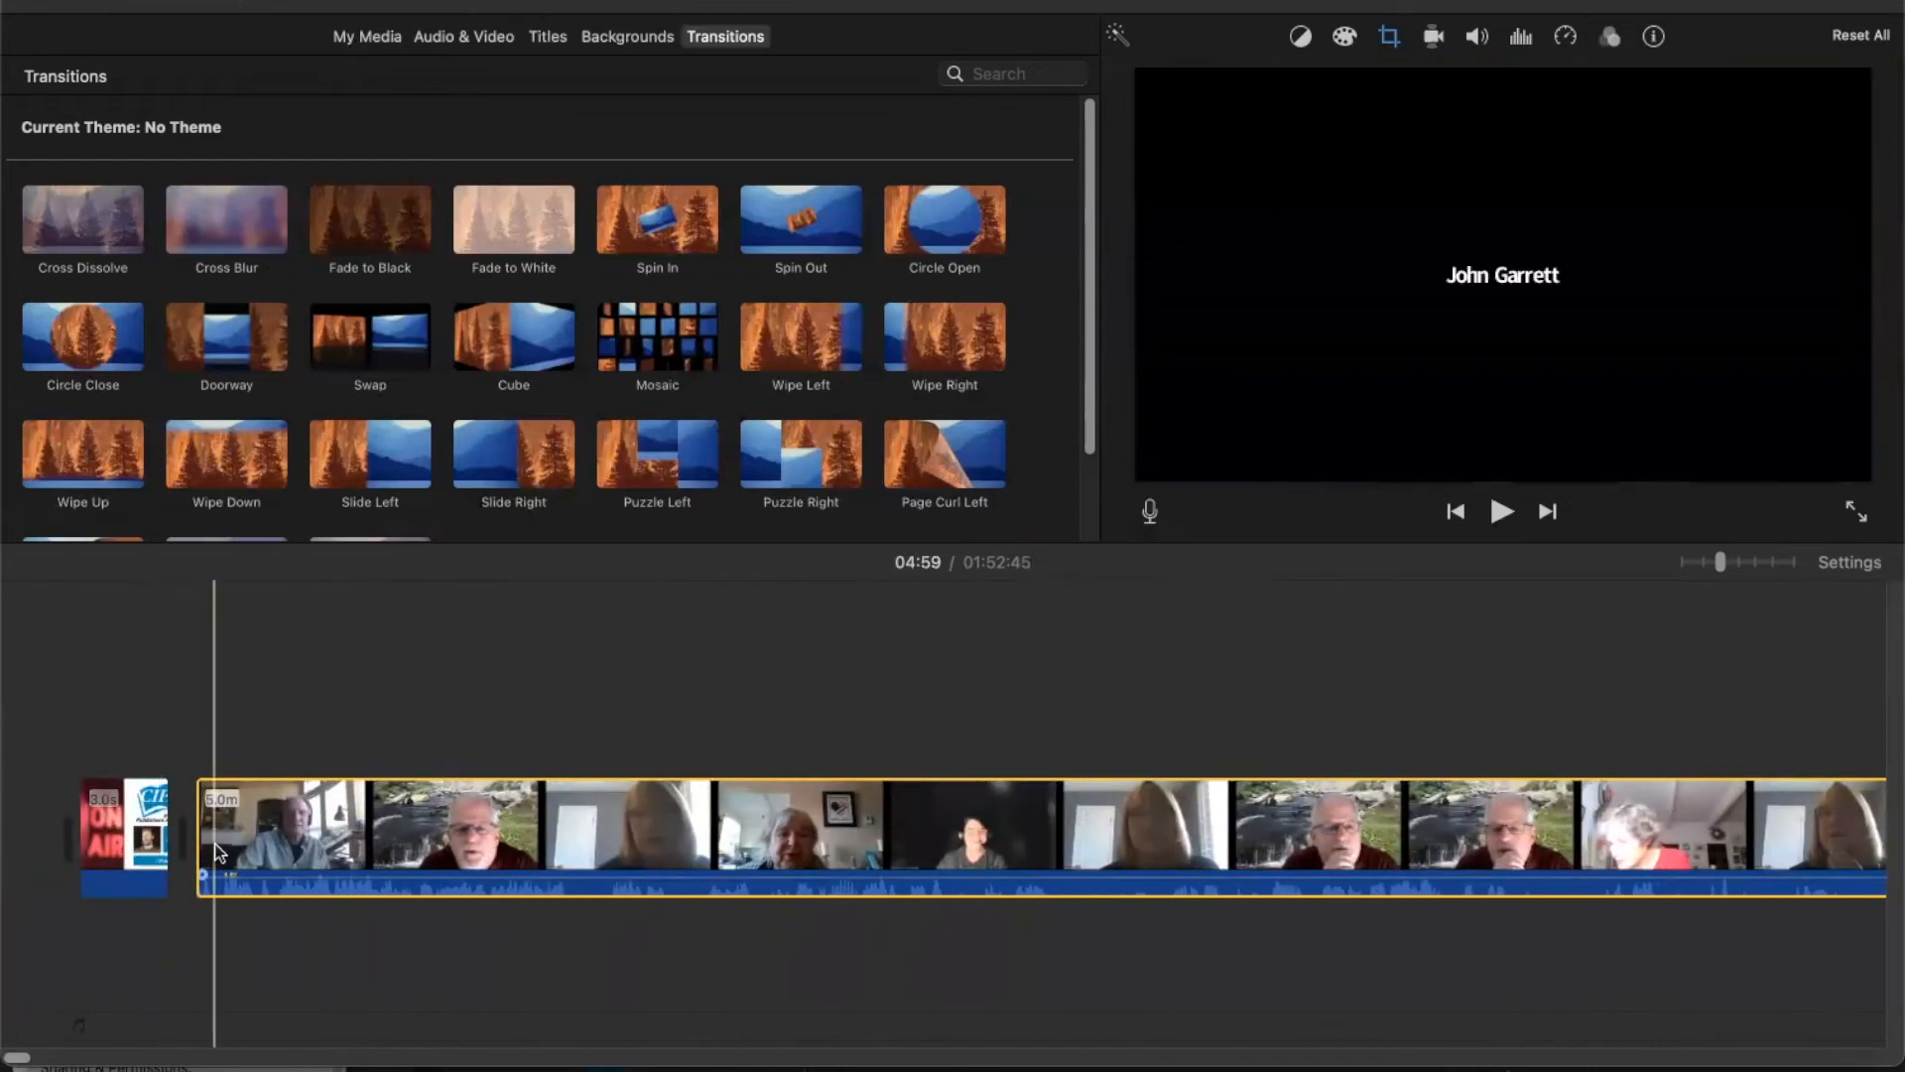
key("Delete")
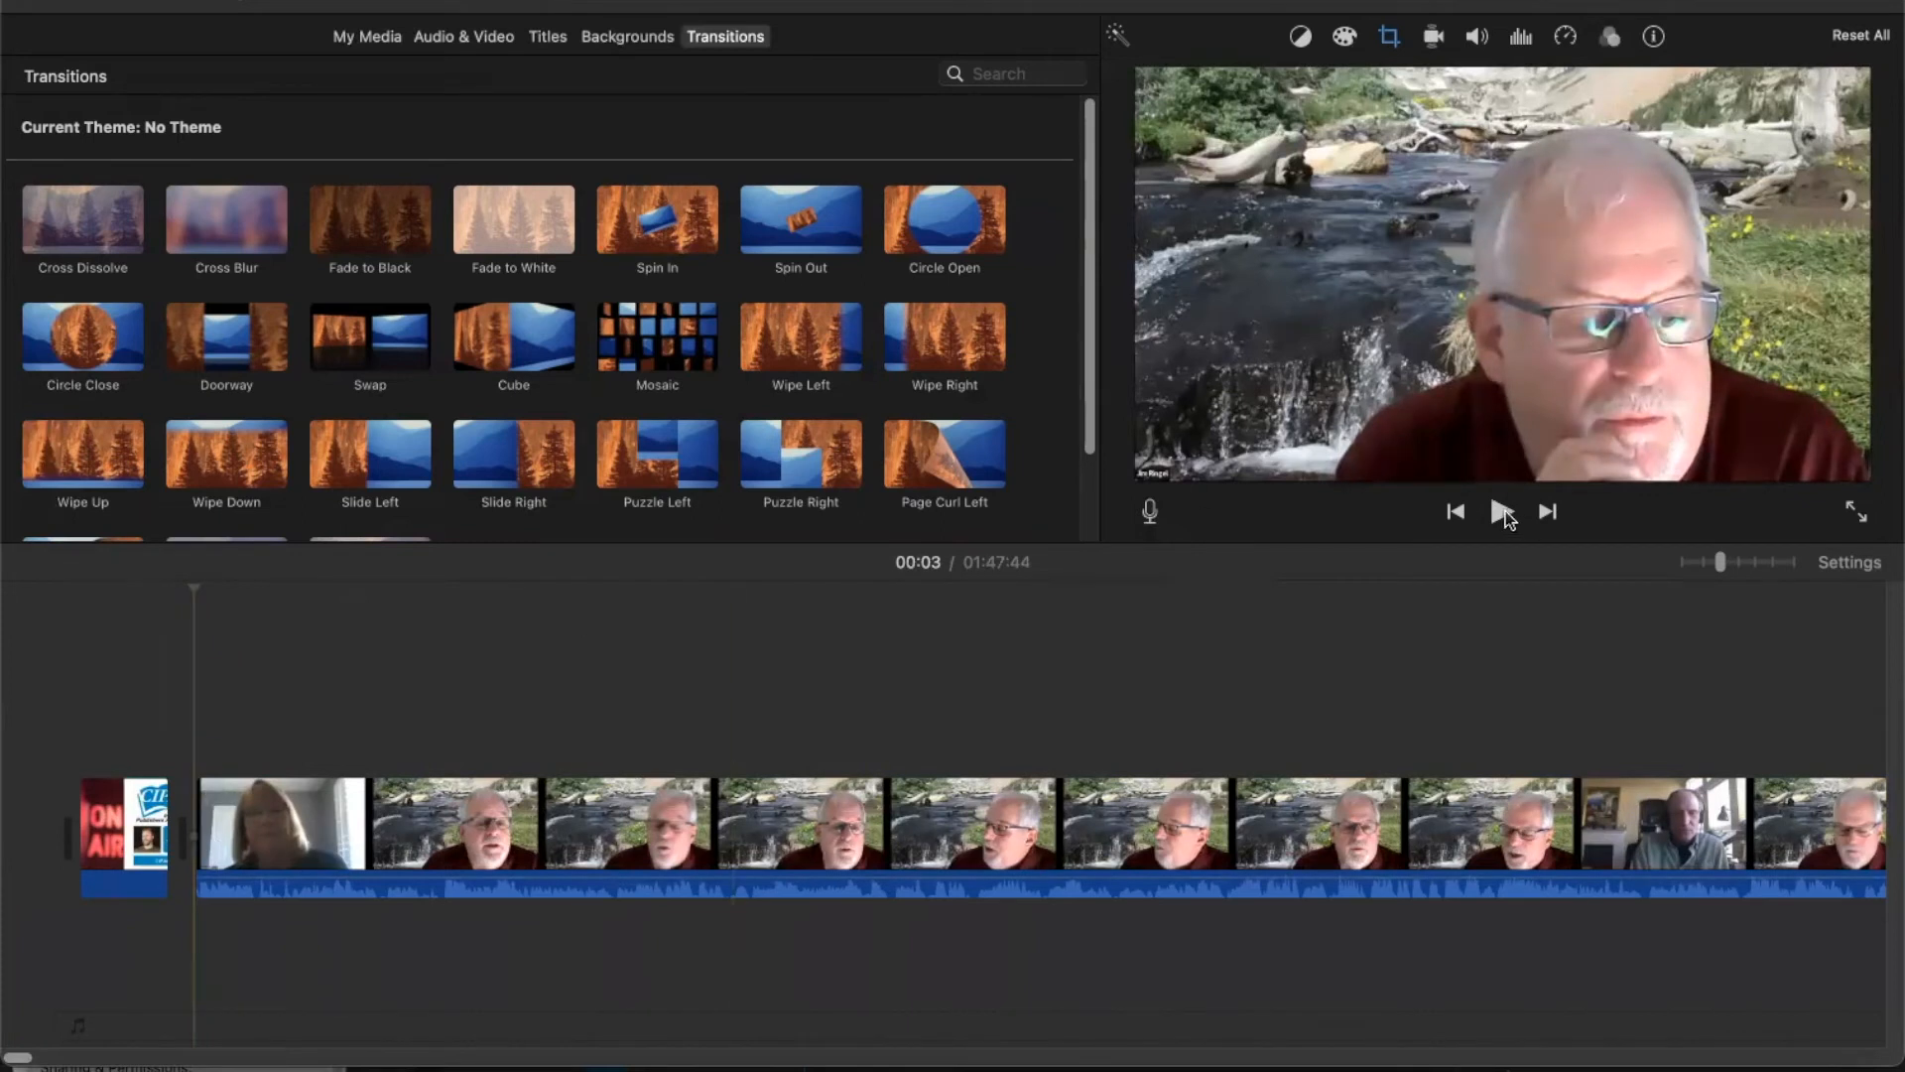
- Play back the recording's new opening, including from the timeline's start through the intro clip, to check the cut
key("space")
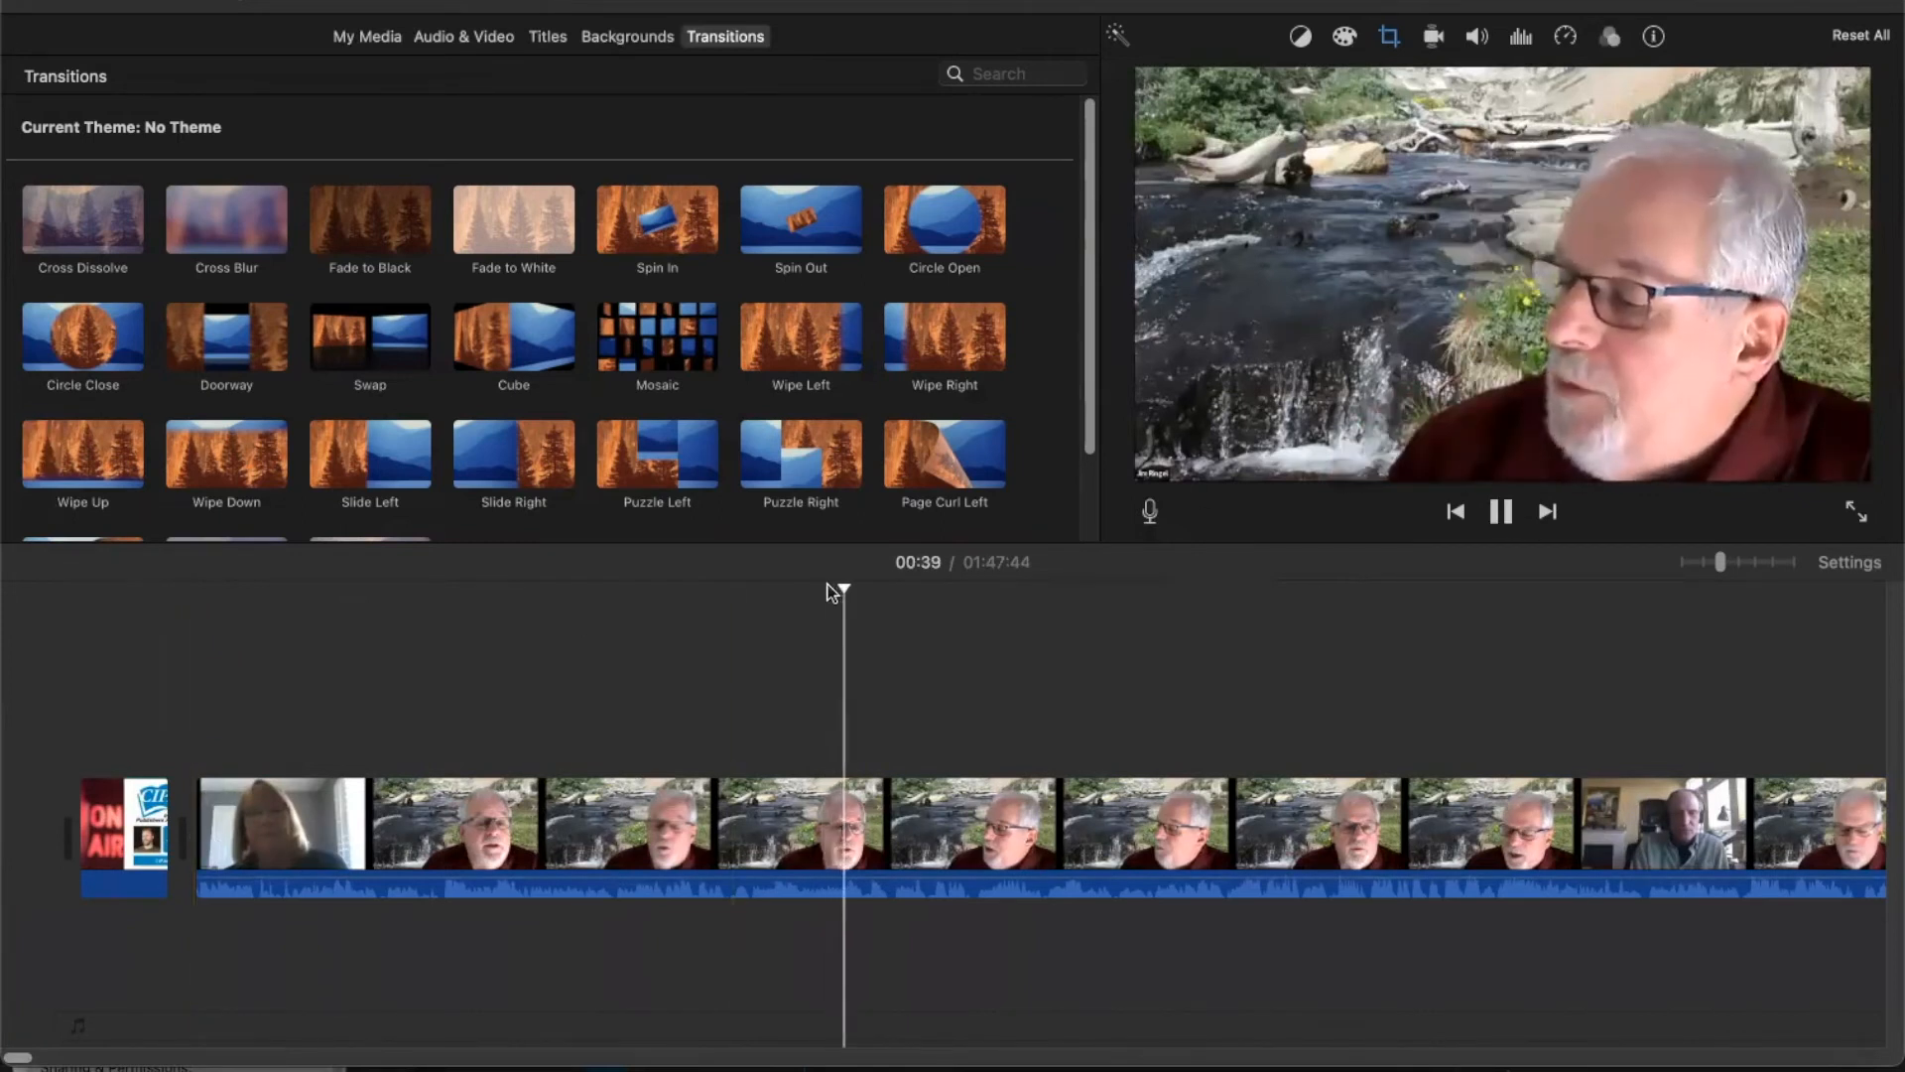
key("space")
left_click_drag(853, 589, 196, 624)
left_click(1499, 511)
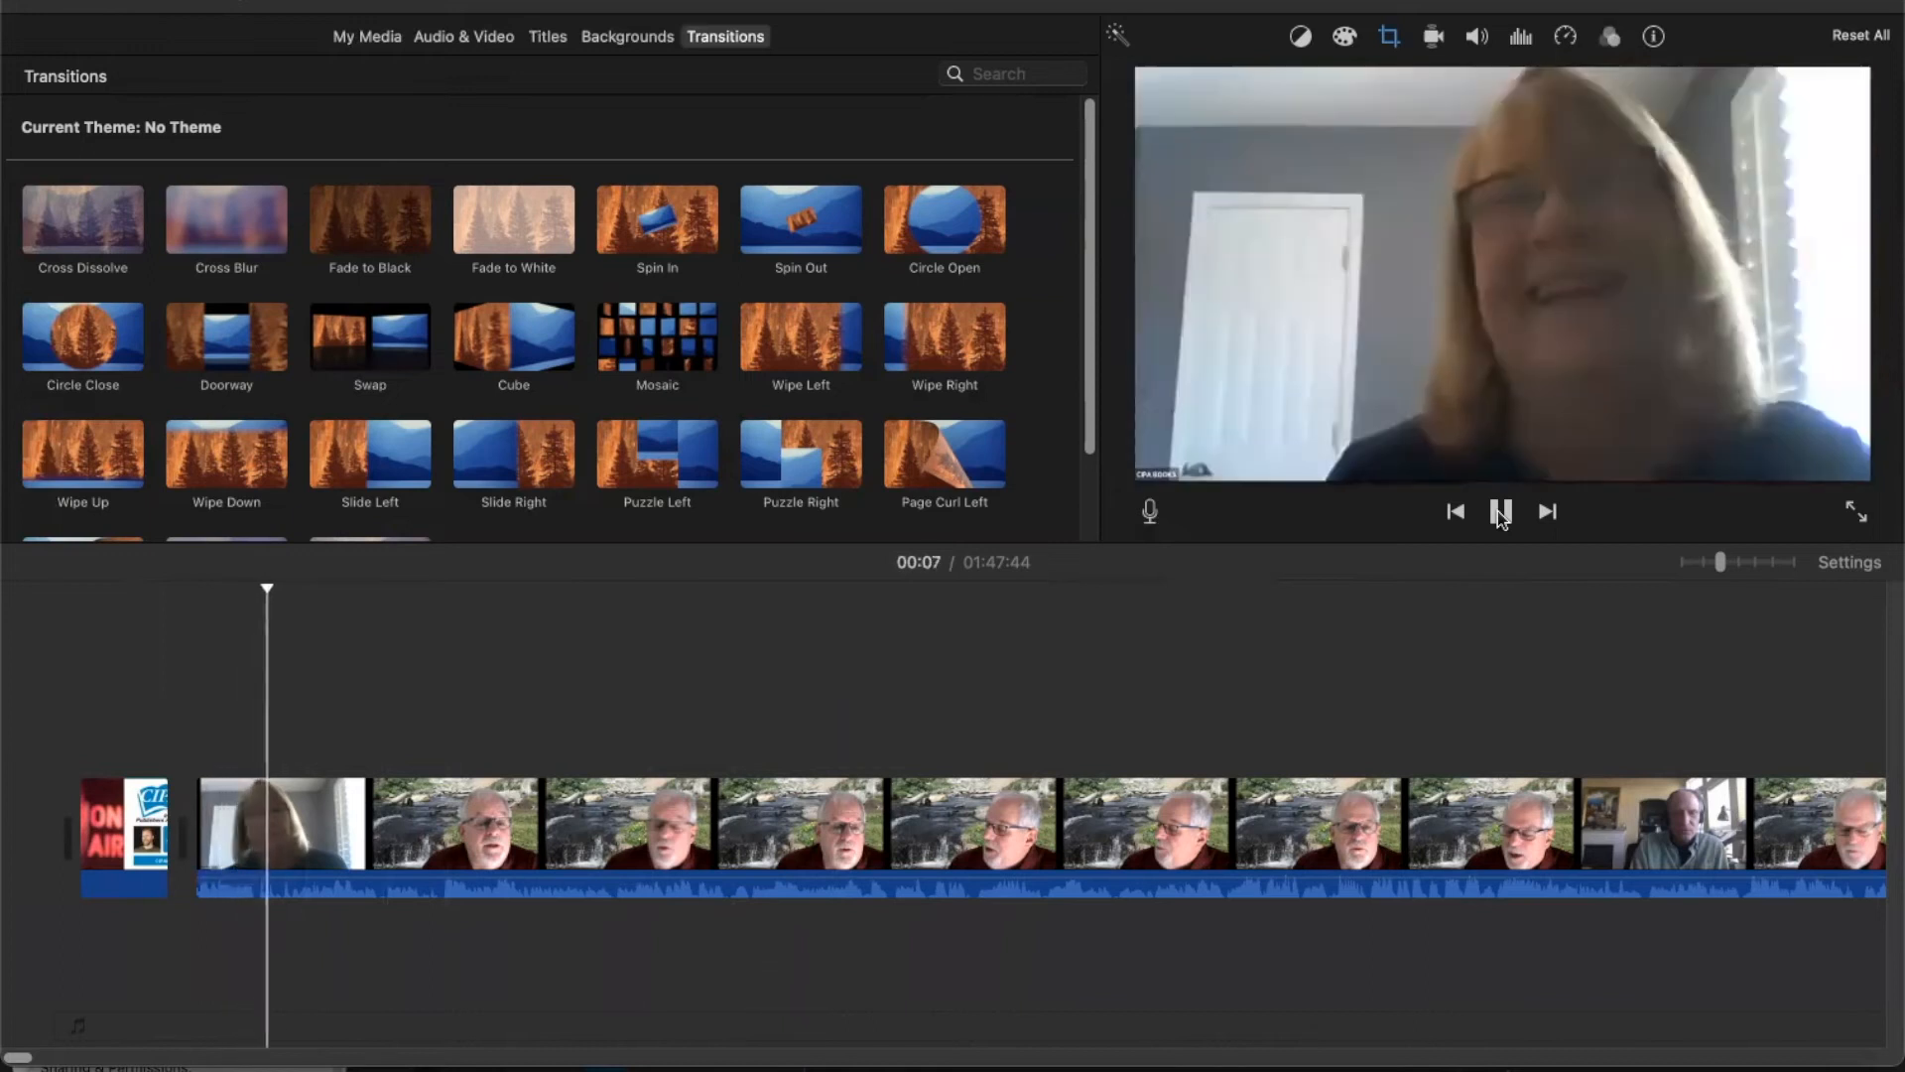
left_click(1499, 511)
left_click_drag(282, 588, 71, 591)
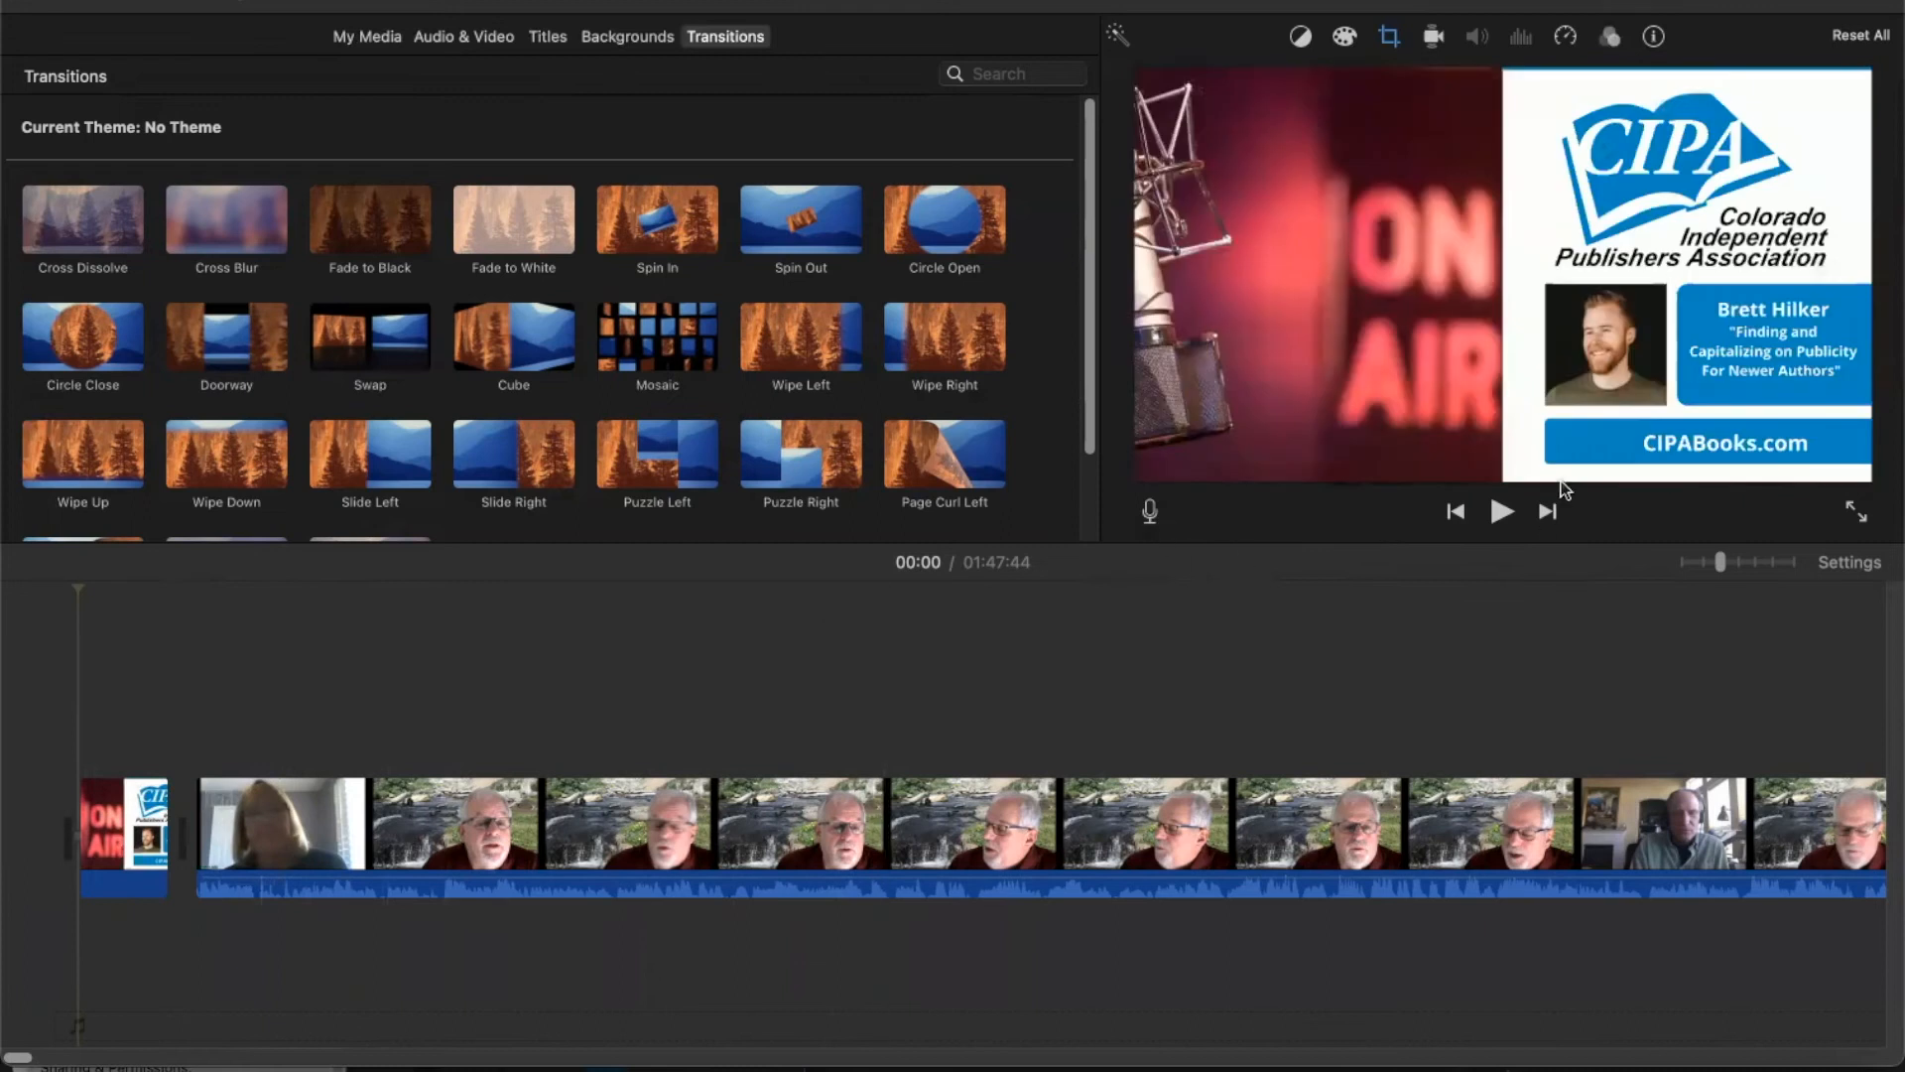
left_click(1503, 512)
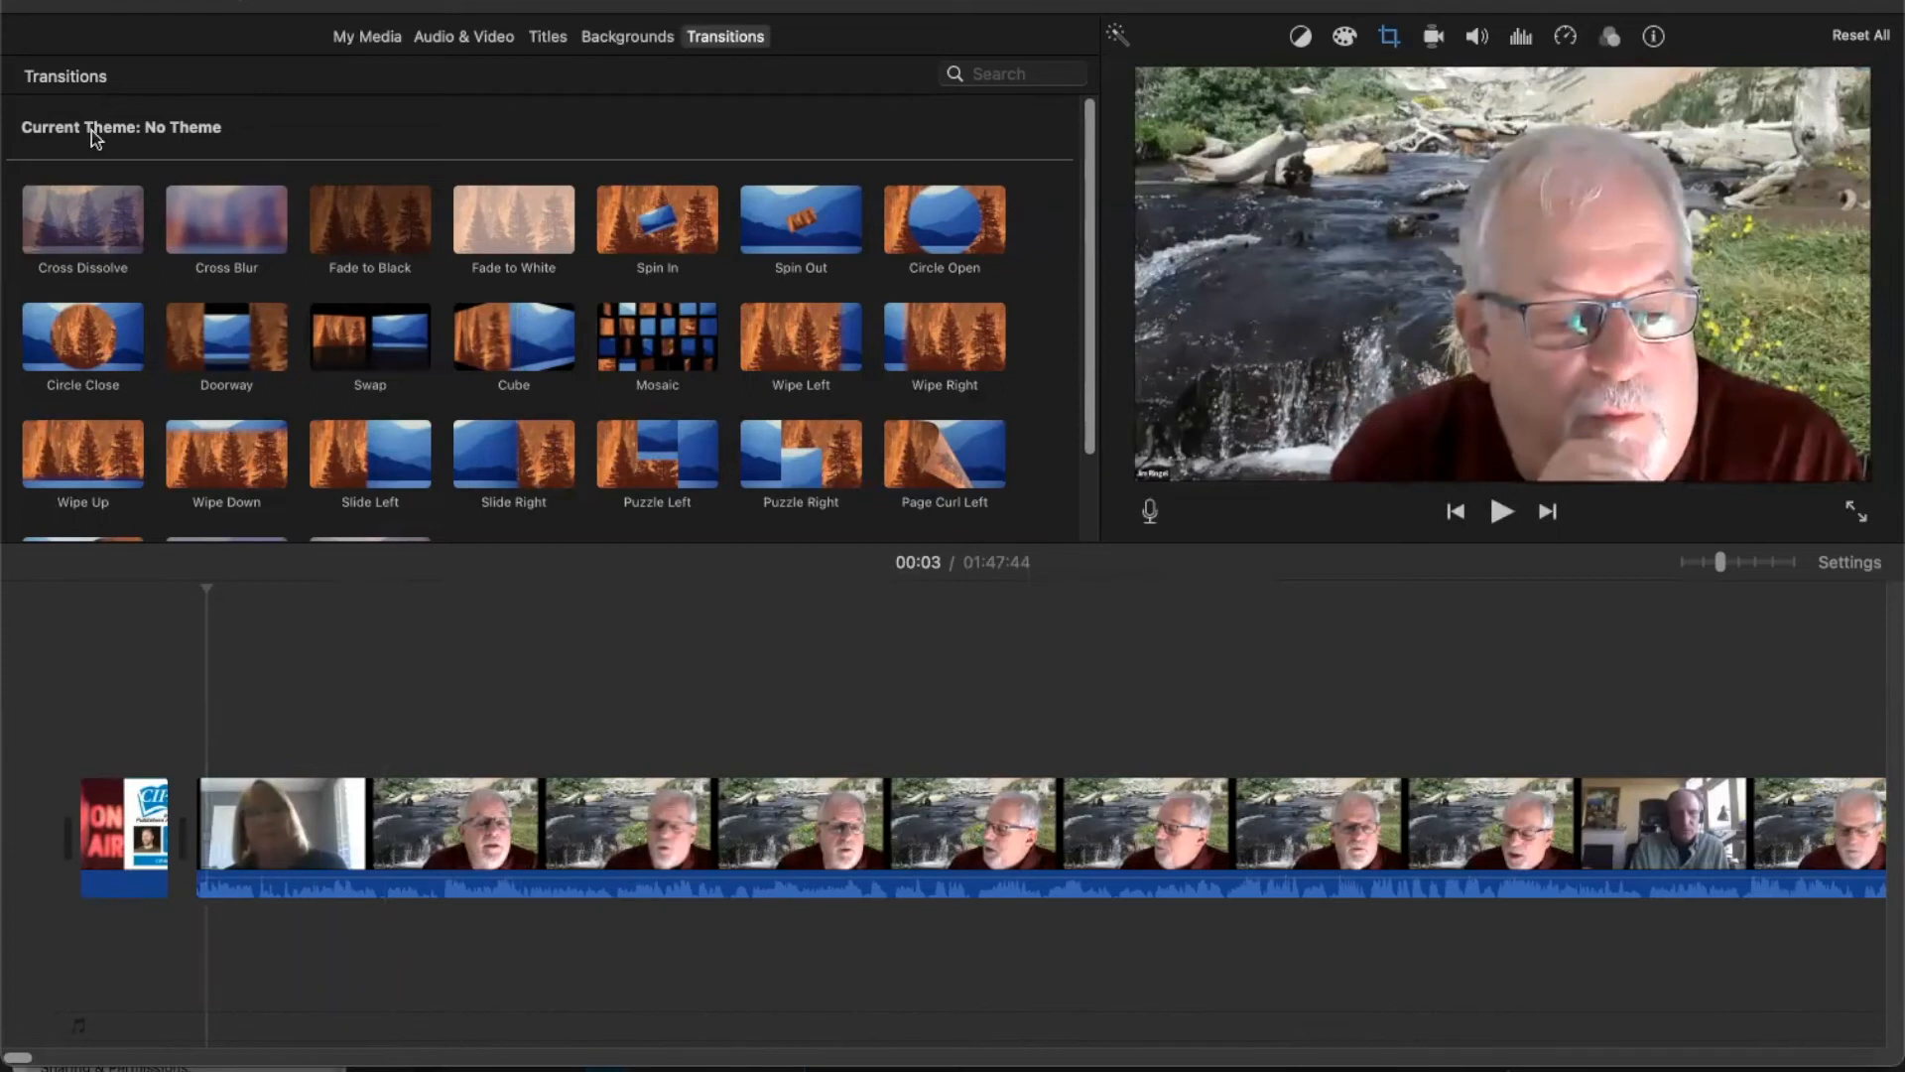
- Add a Fade to White transition between the intro clip and the recording, and preview it from the timeline's start
left_click_drag(530, 212, 181, 834)
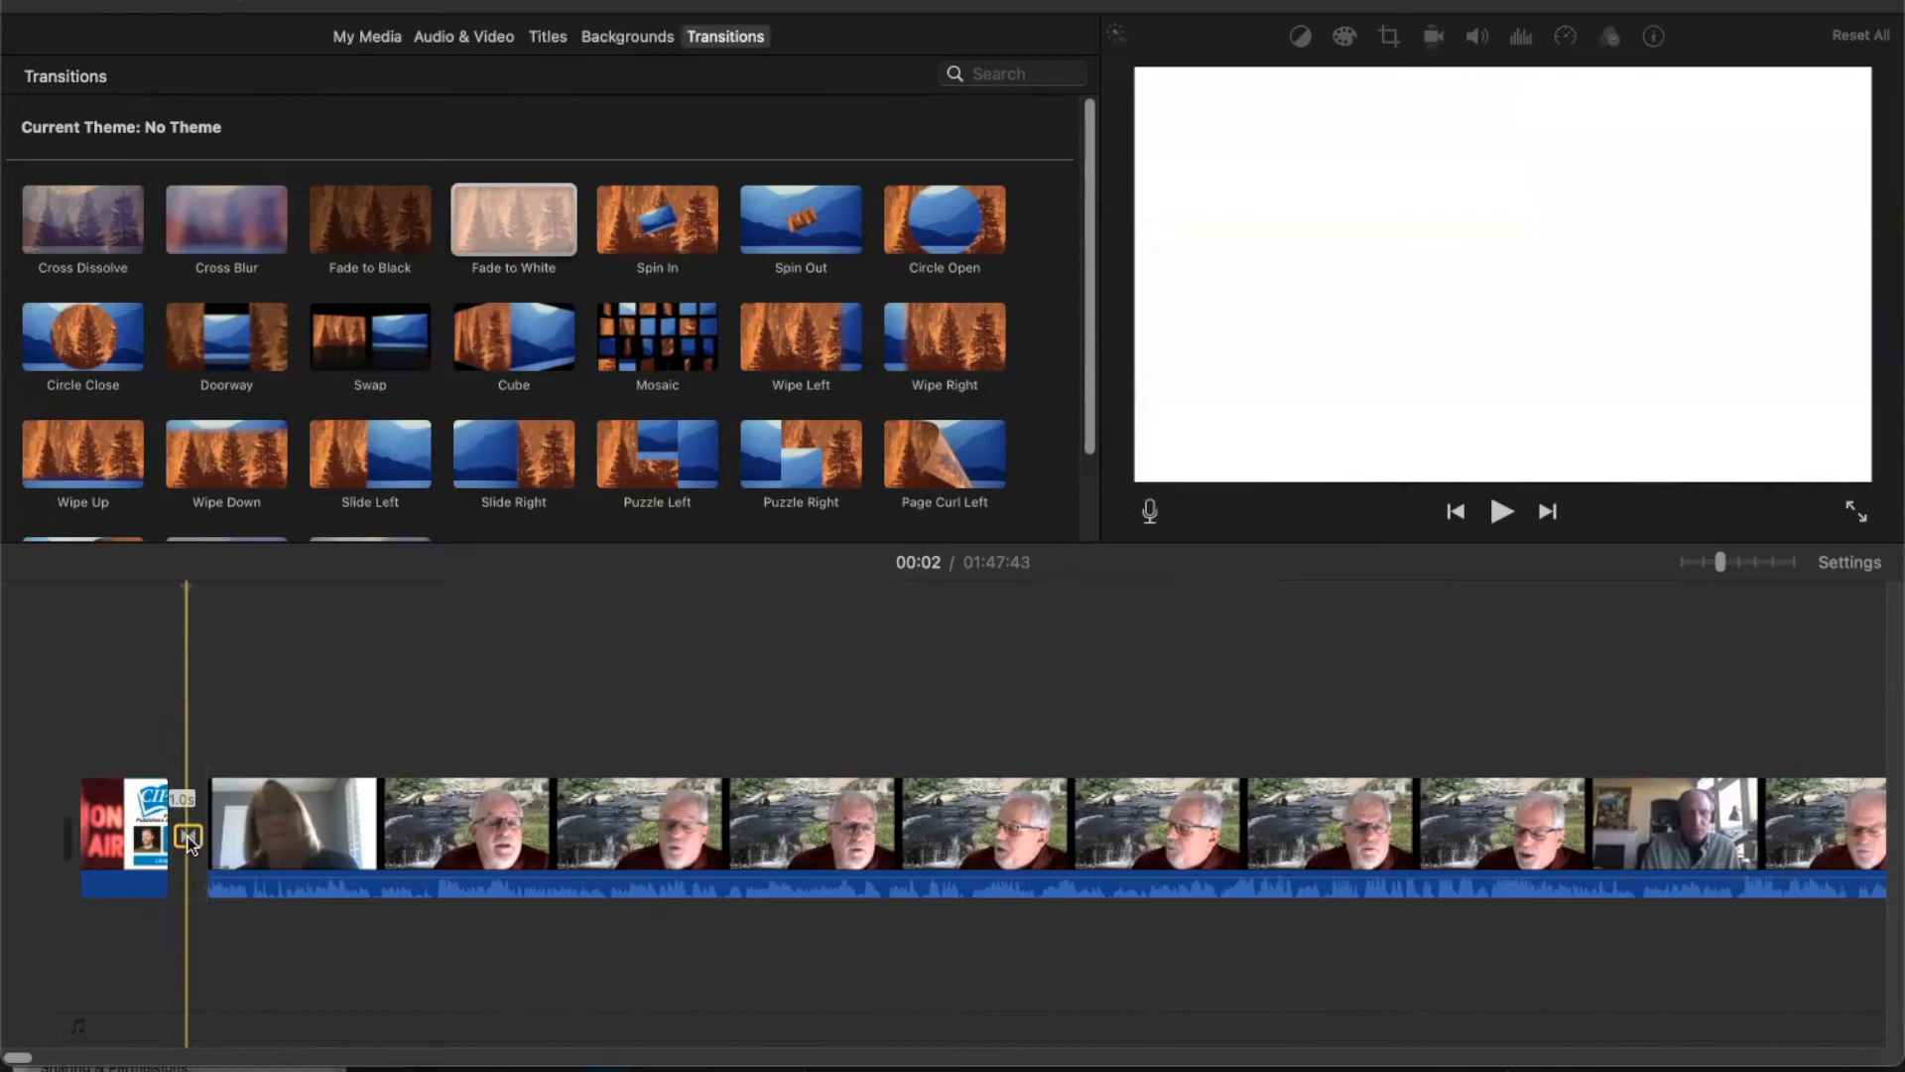
left_click_drag(187, 595, 66, 593)
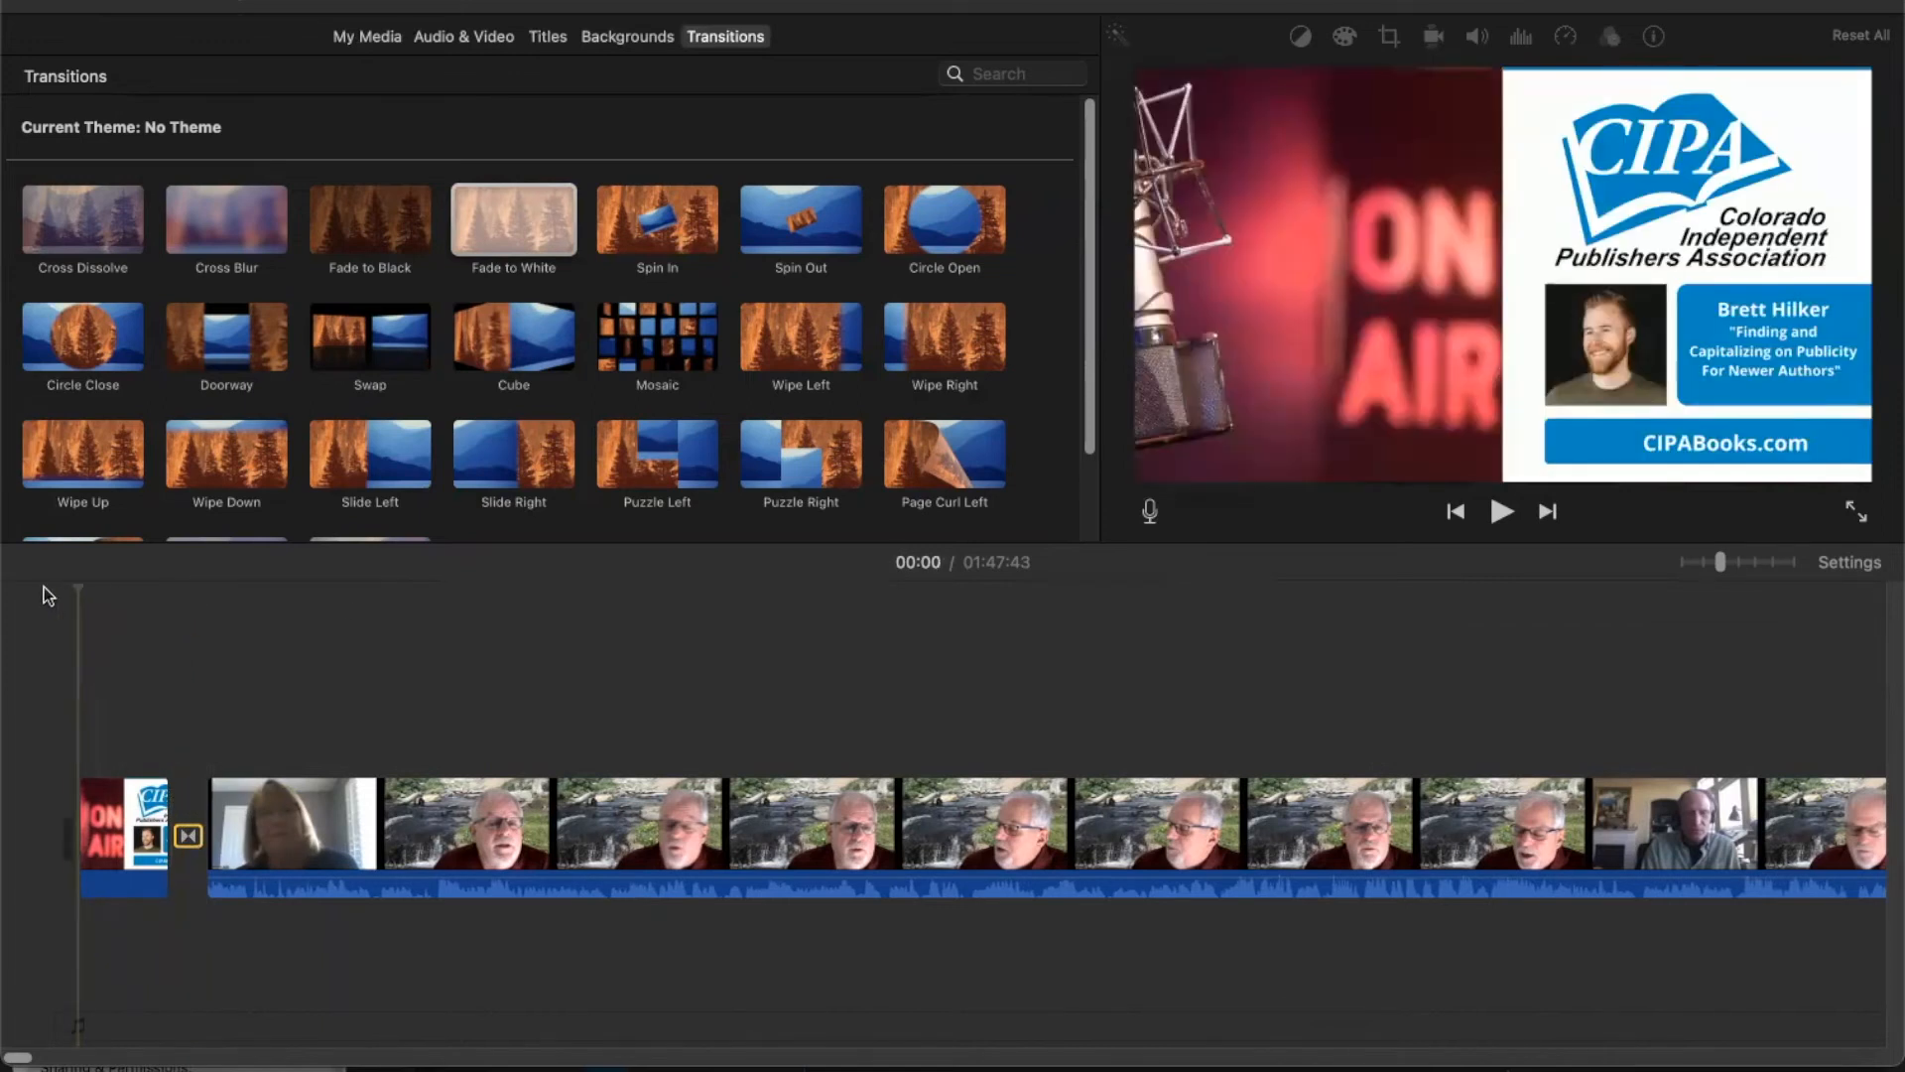
left_click(1508, 510)
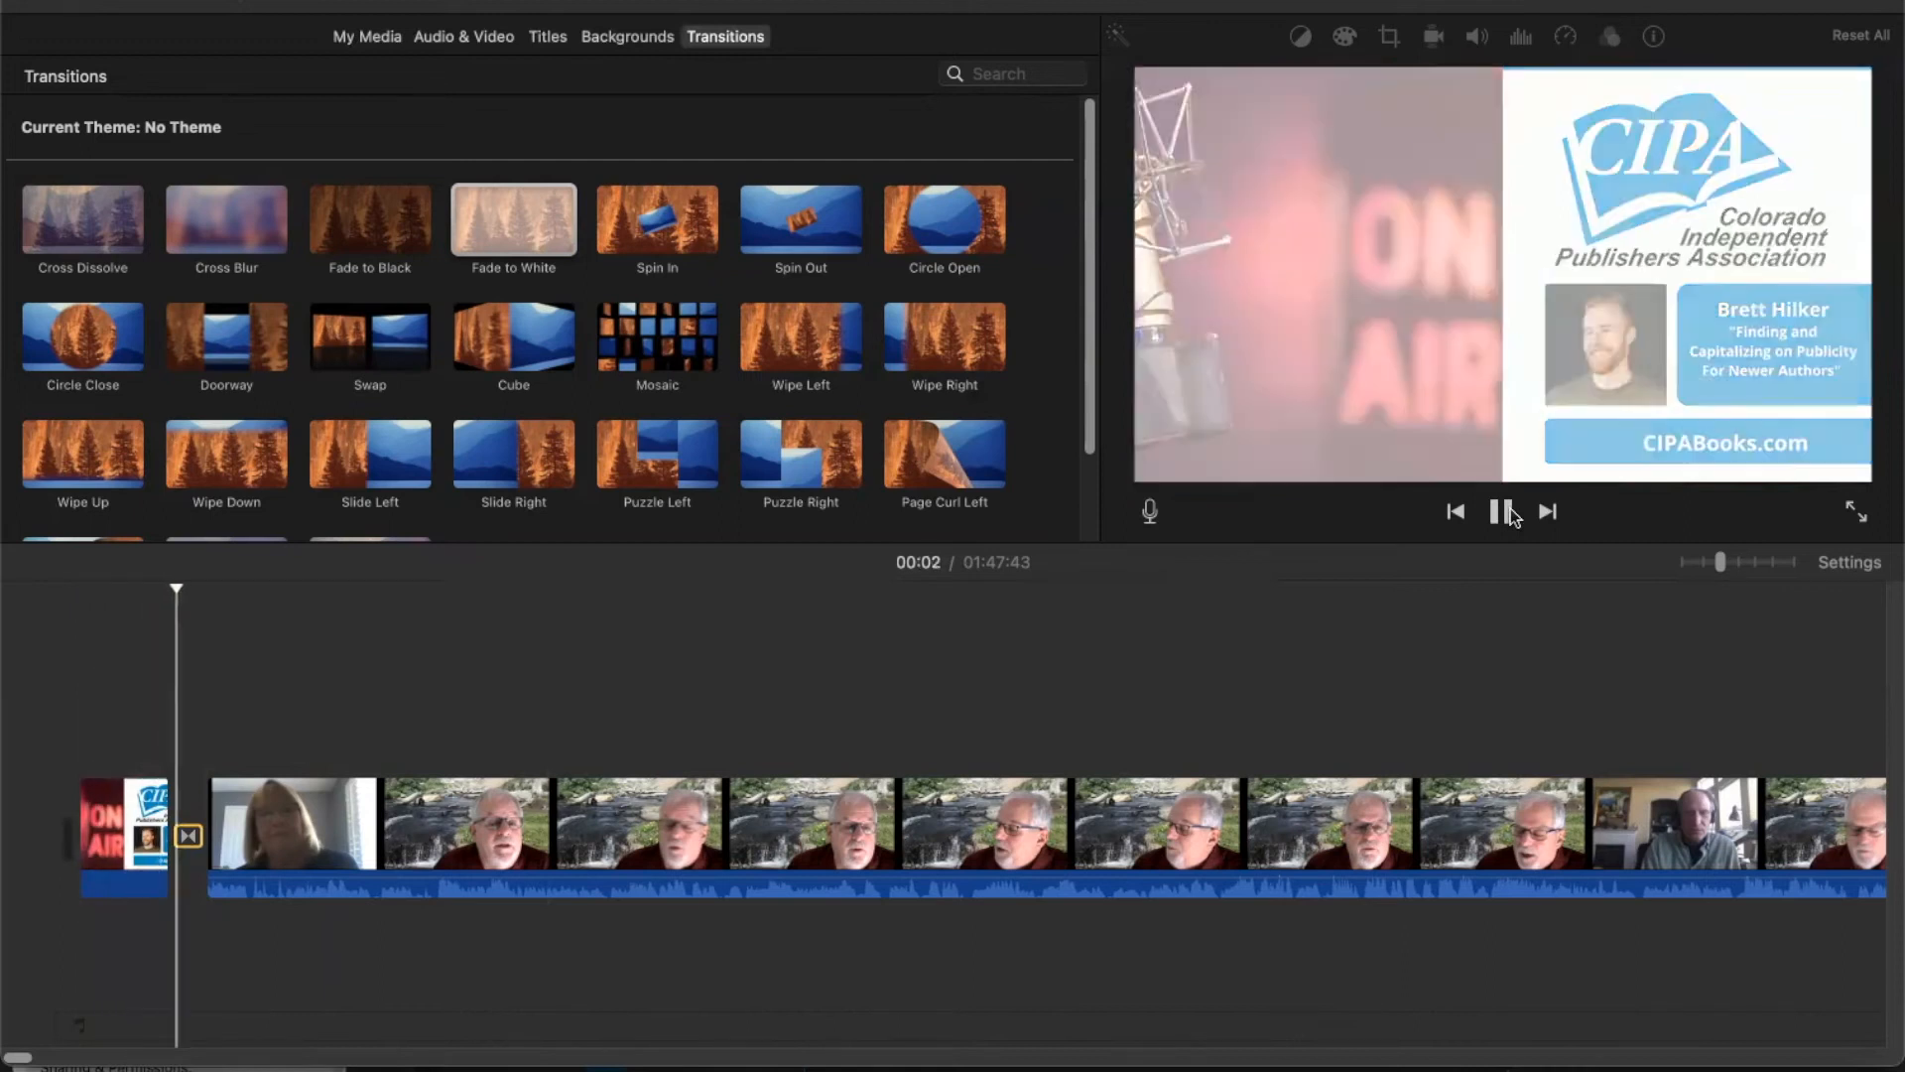
left_click(1510, 514)
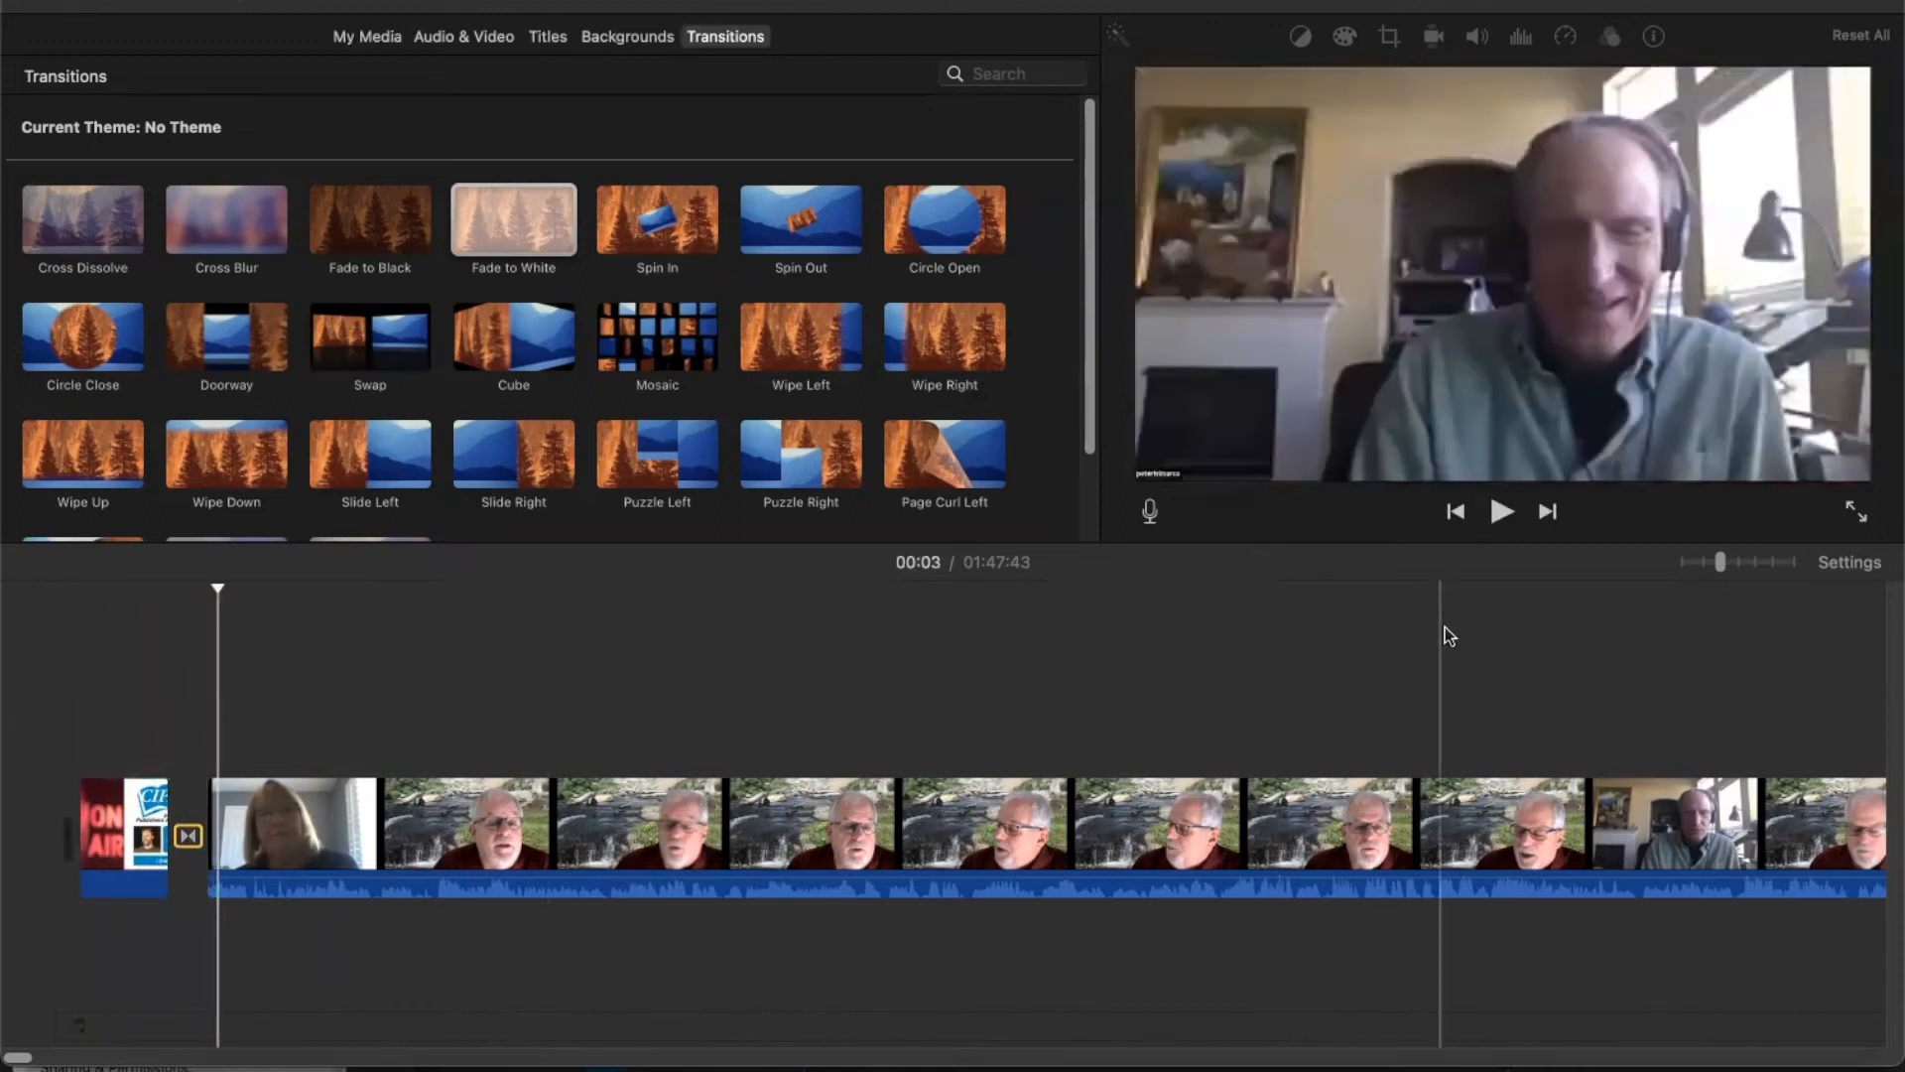
- Play back the recording's final minute and trim about two seconds off its end, just before the closing clip
scroll(1426, 649, "right", 10)
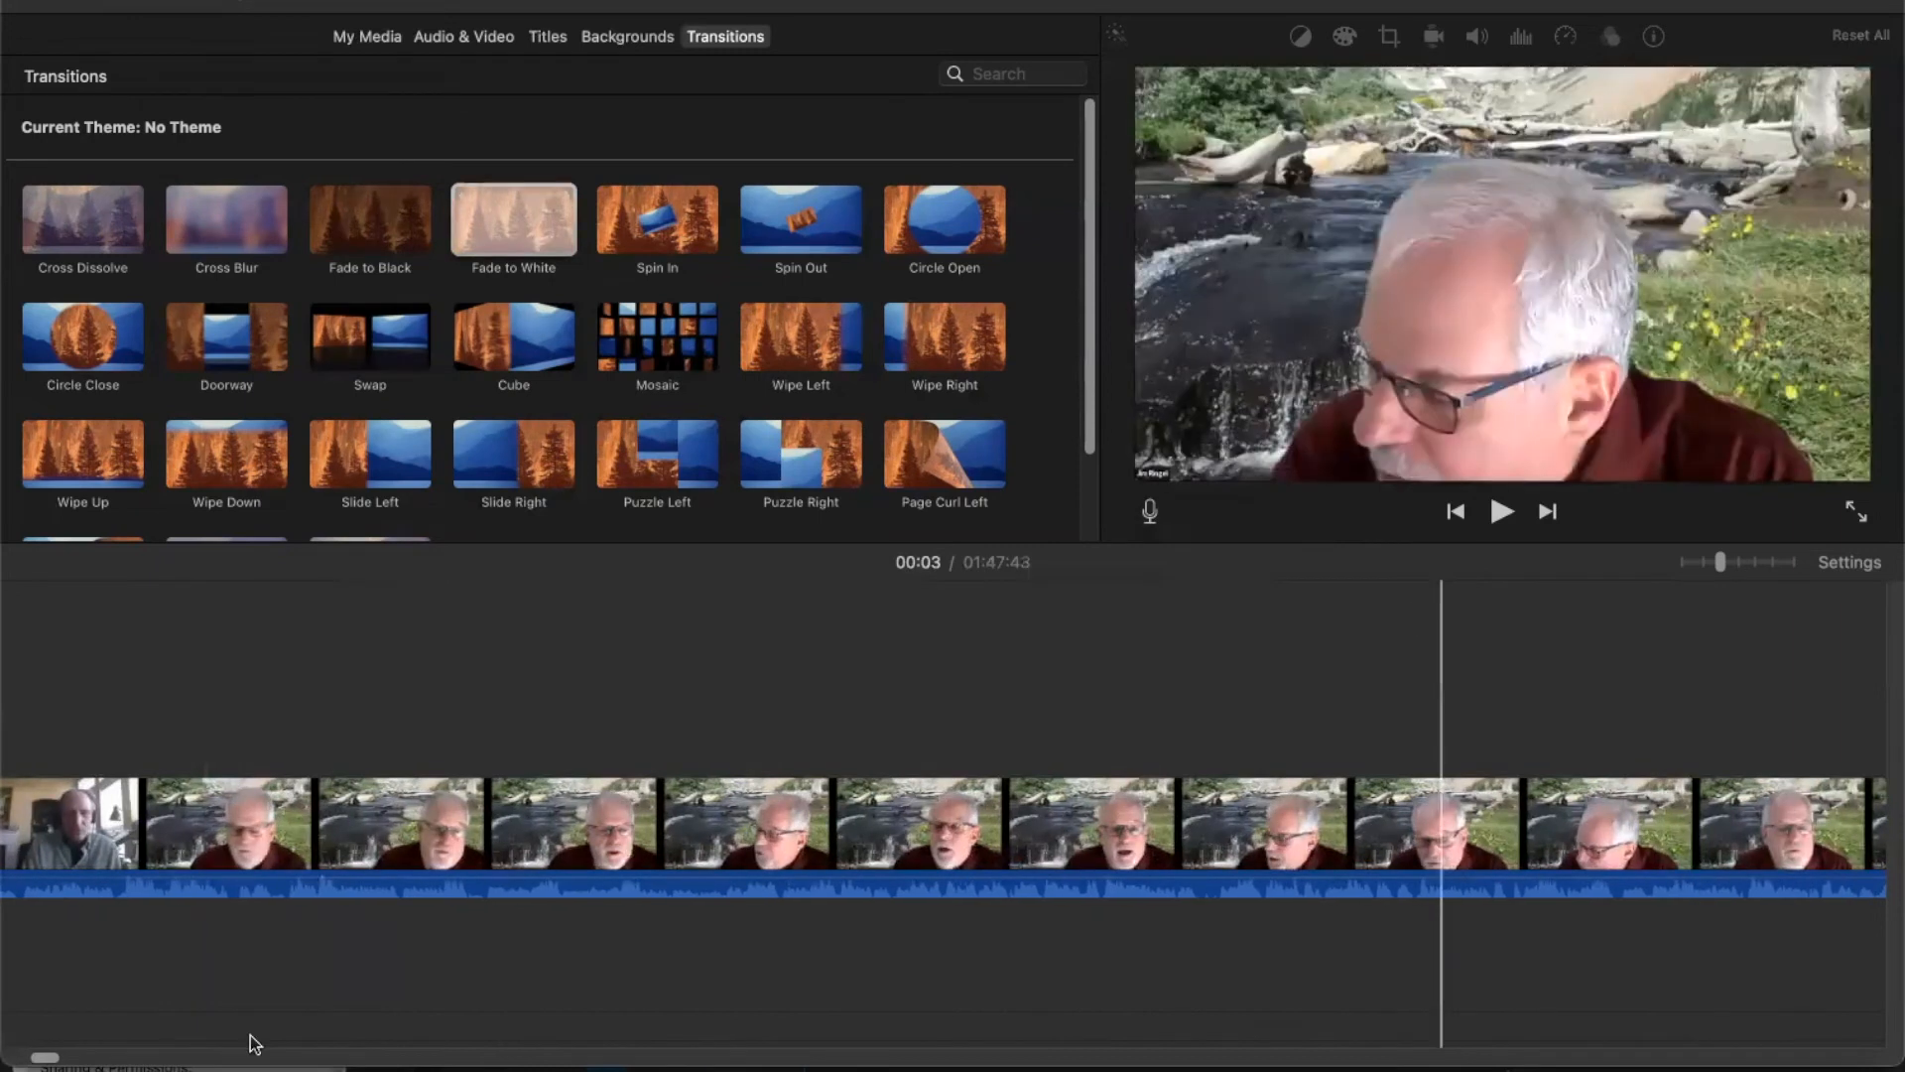
scroll(85, 1060, "left", 10)
left_click_drag(20, 1060, 1772, 910)
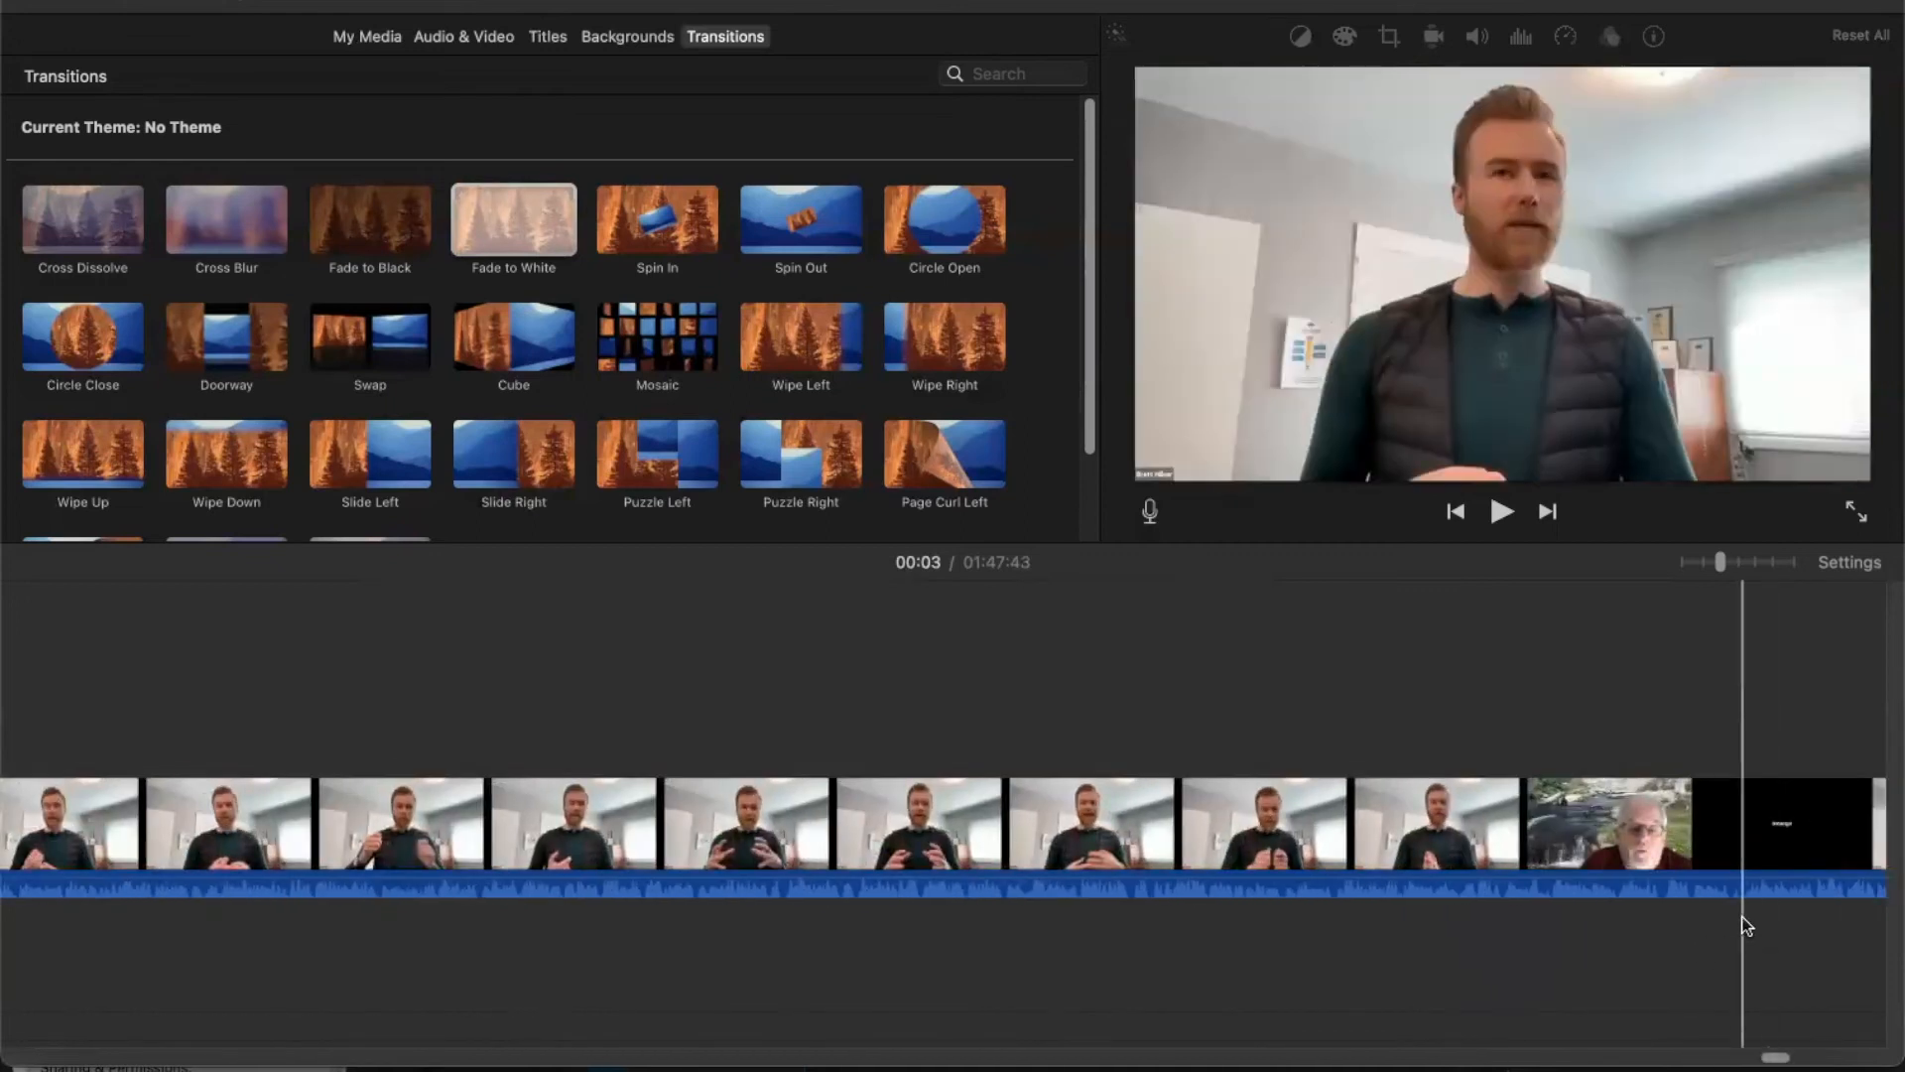
left_click_drag(1774, 1057, 1870, 1058)
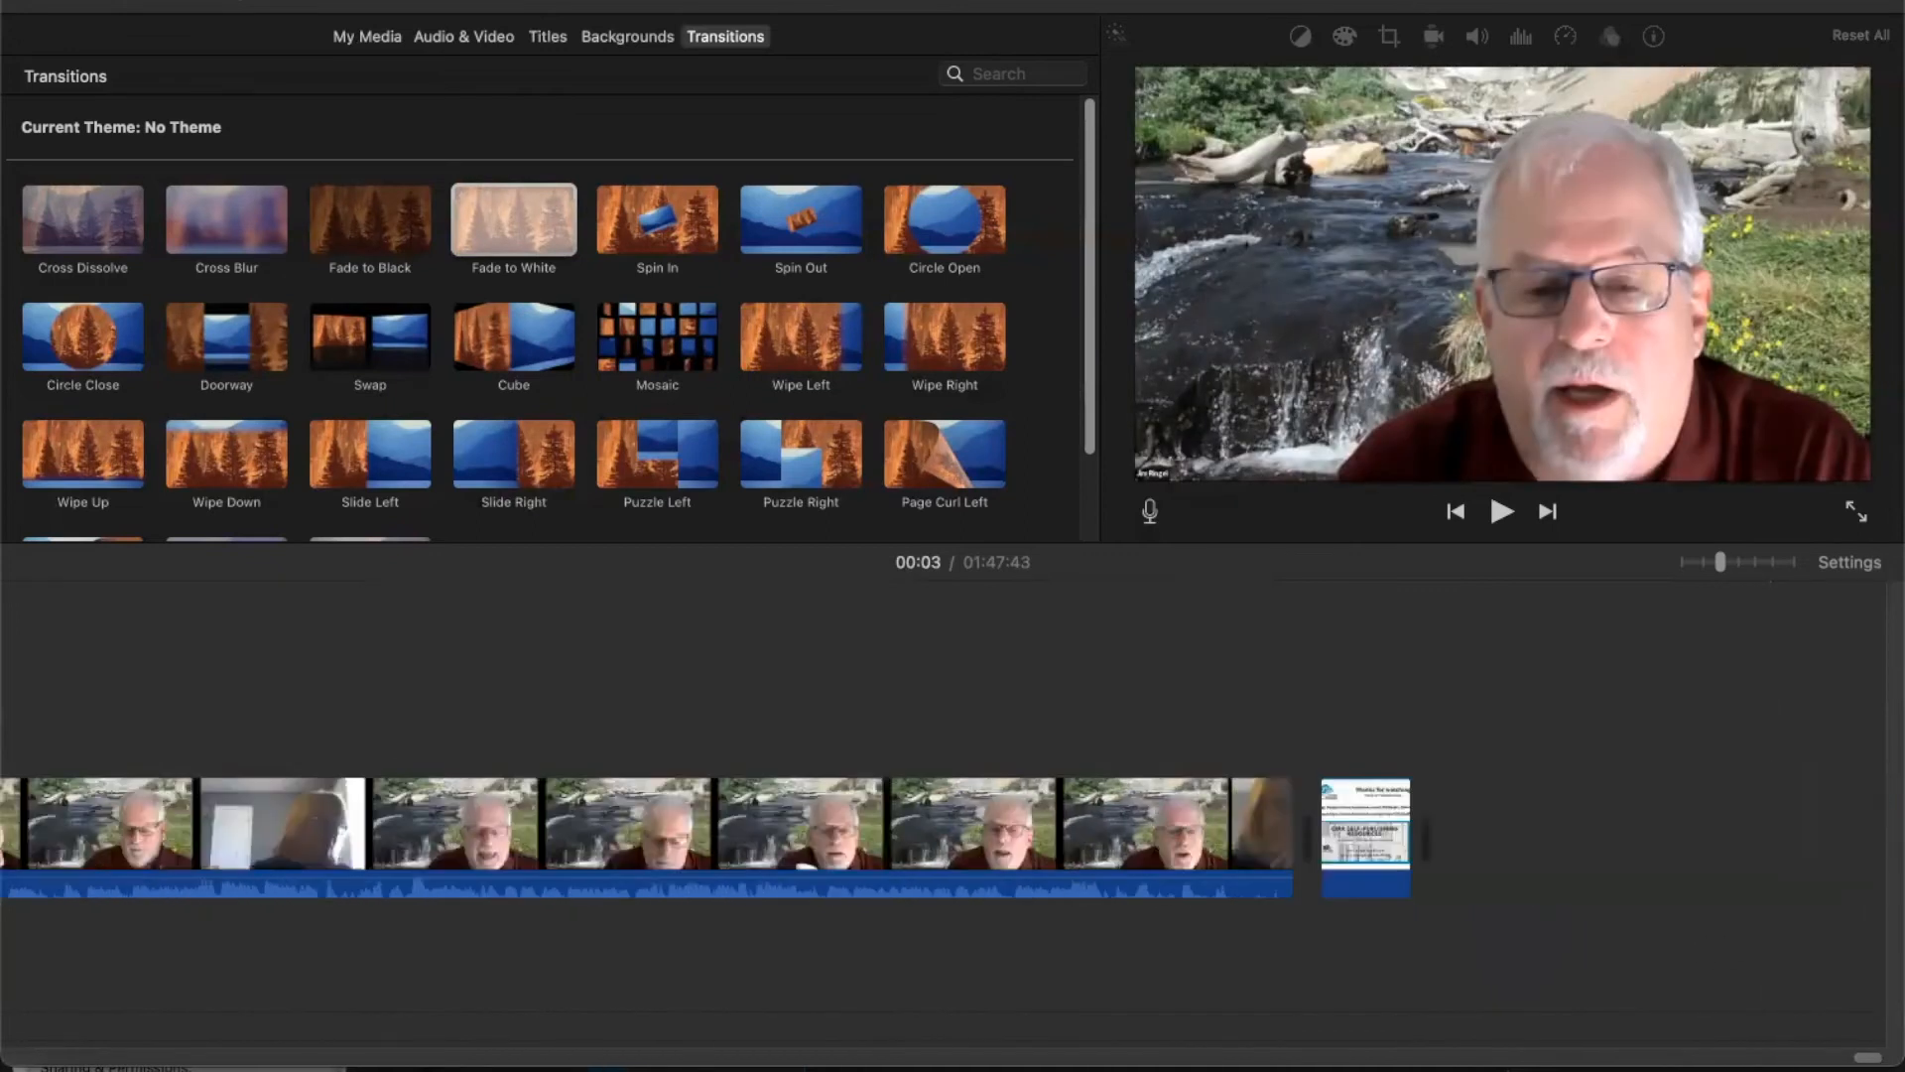
left_click(459, 599)
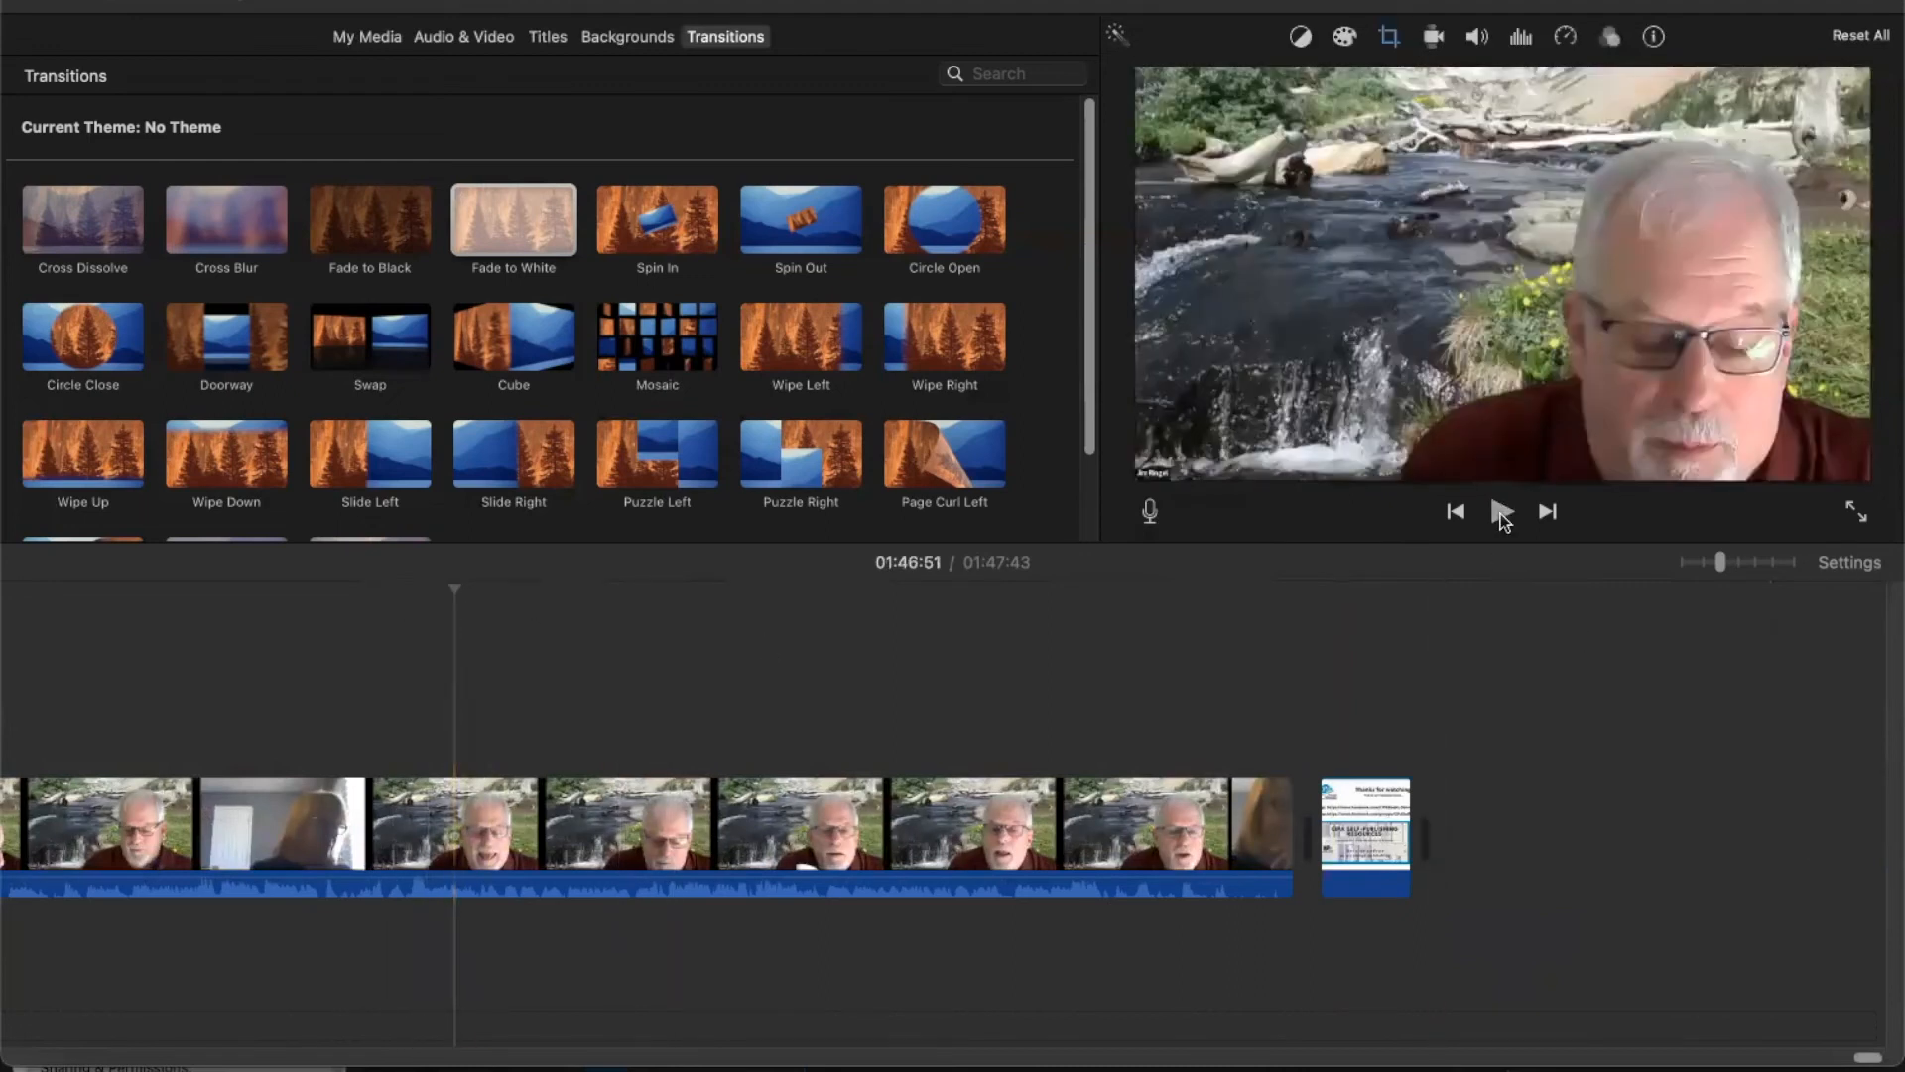
left_click(1500, 513)
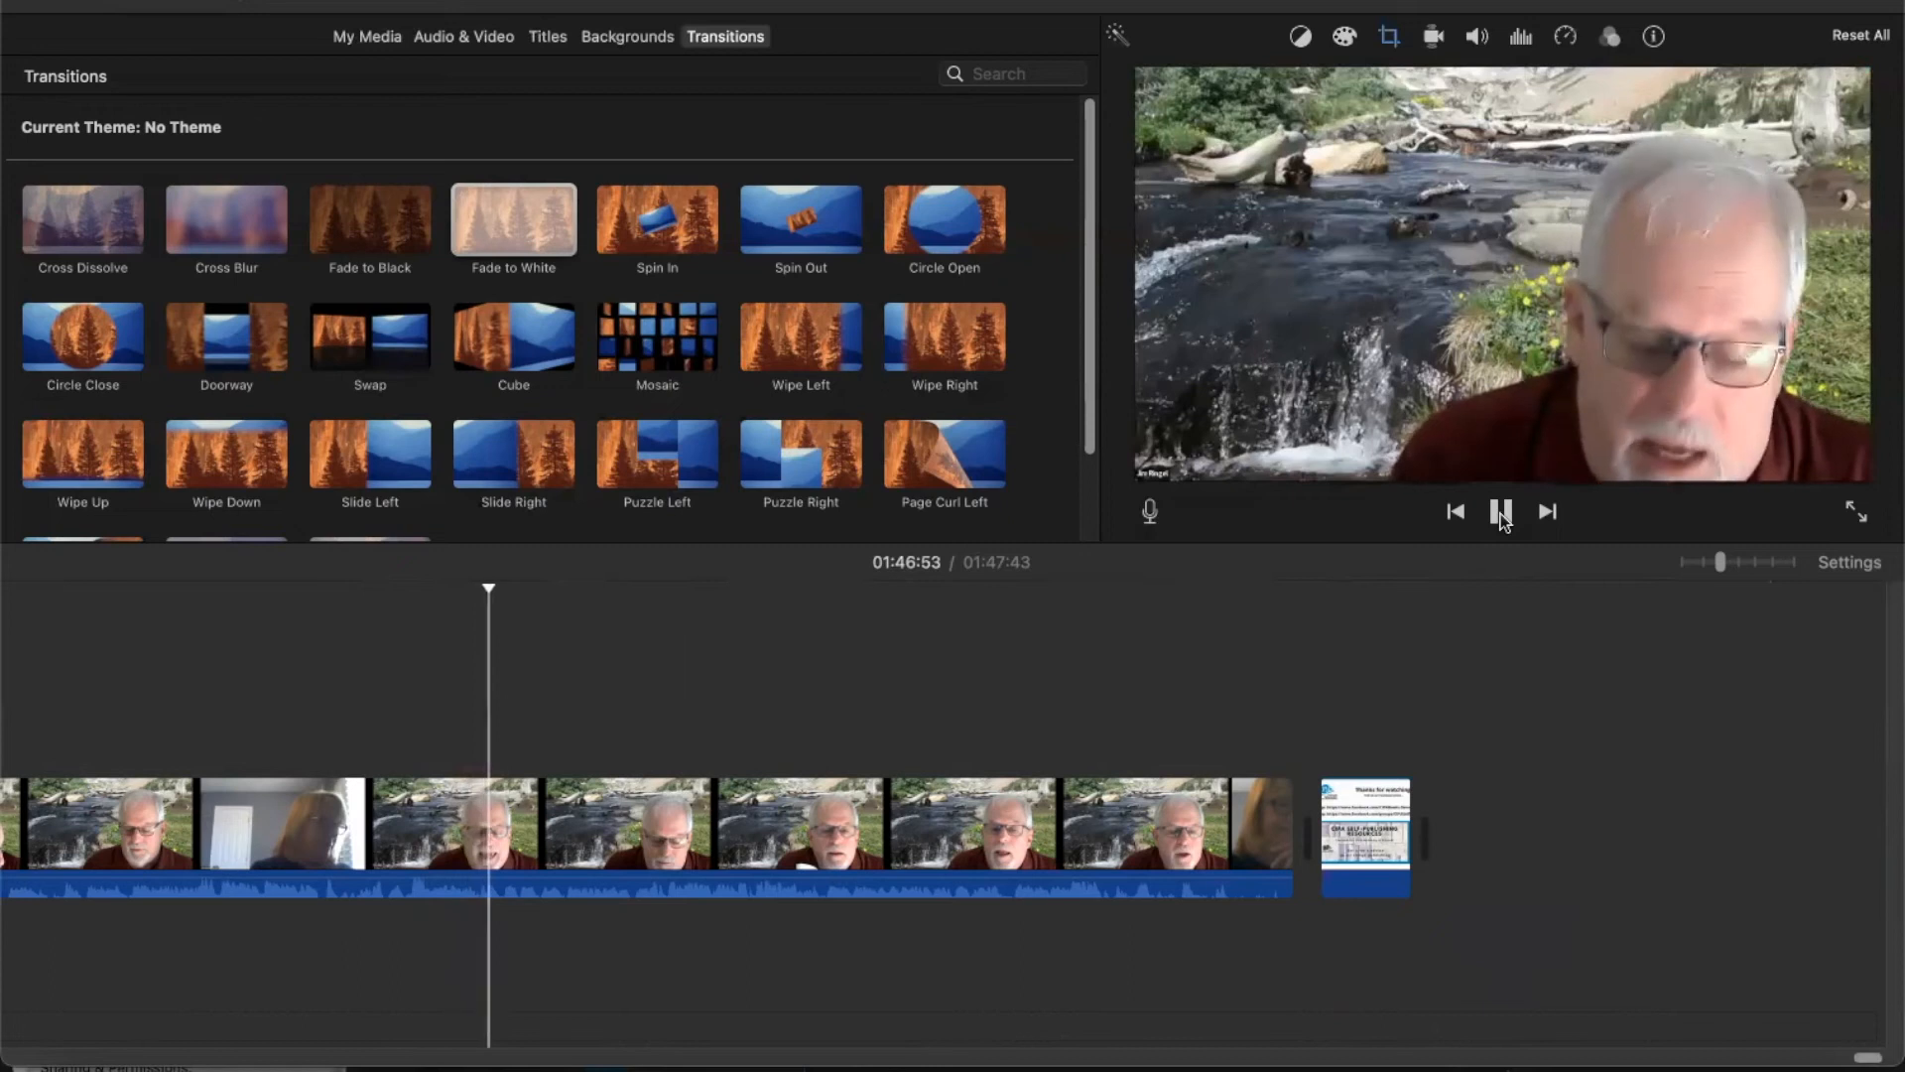
left_click(1133, 610)
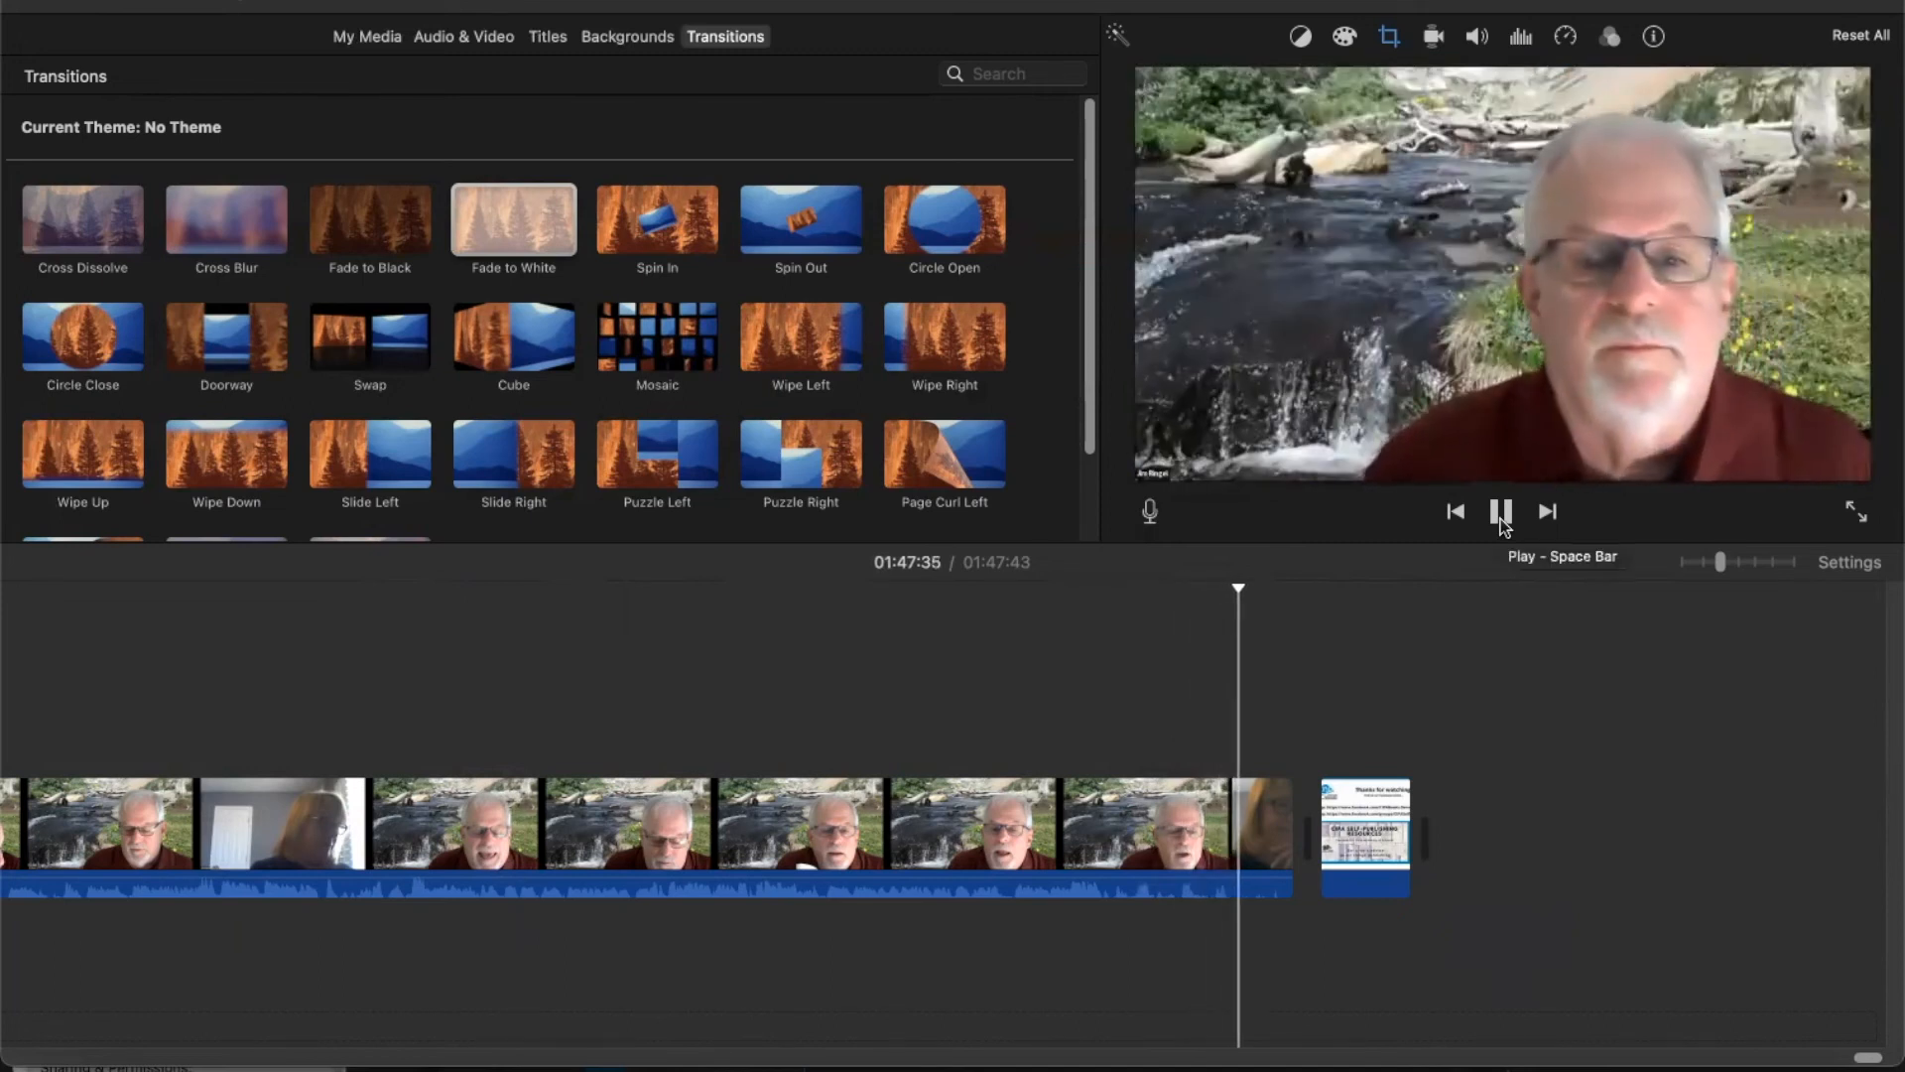
left_click(1500, 518)
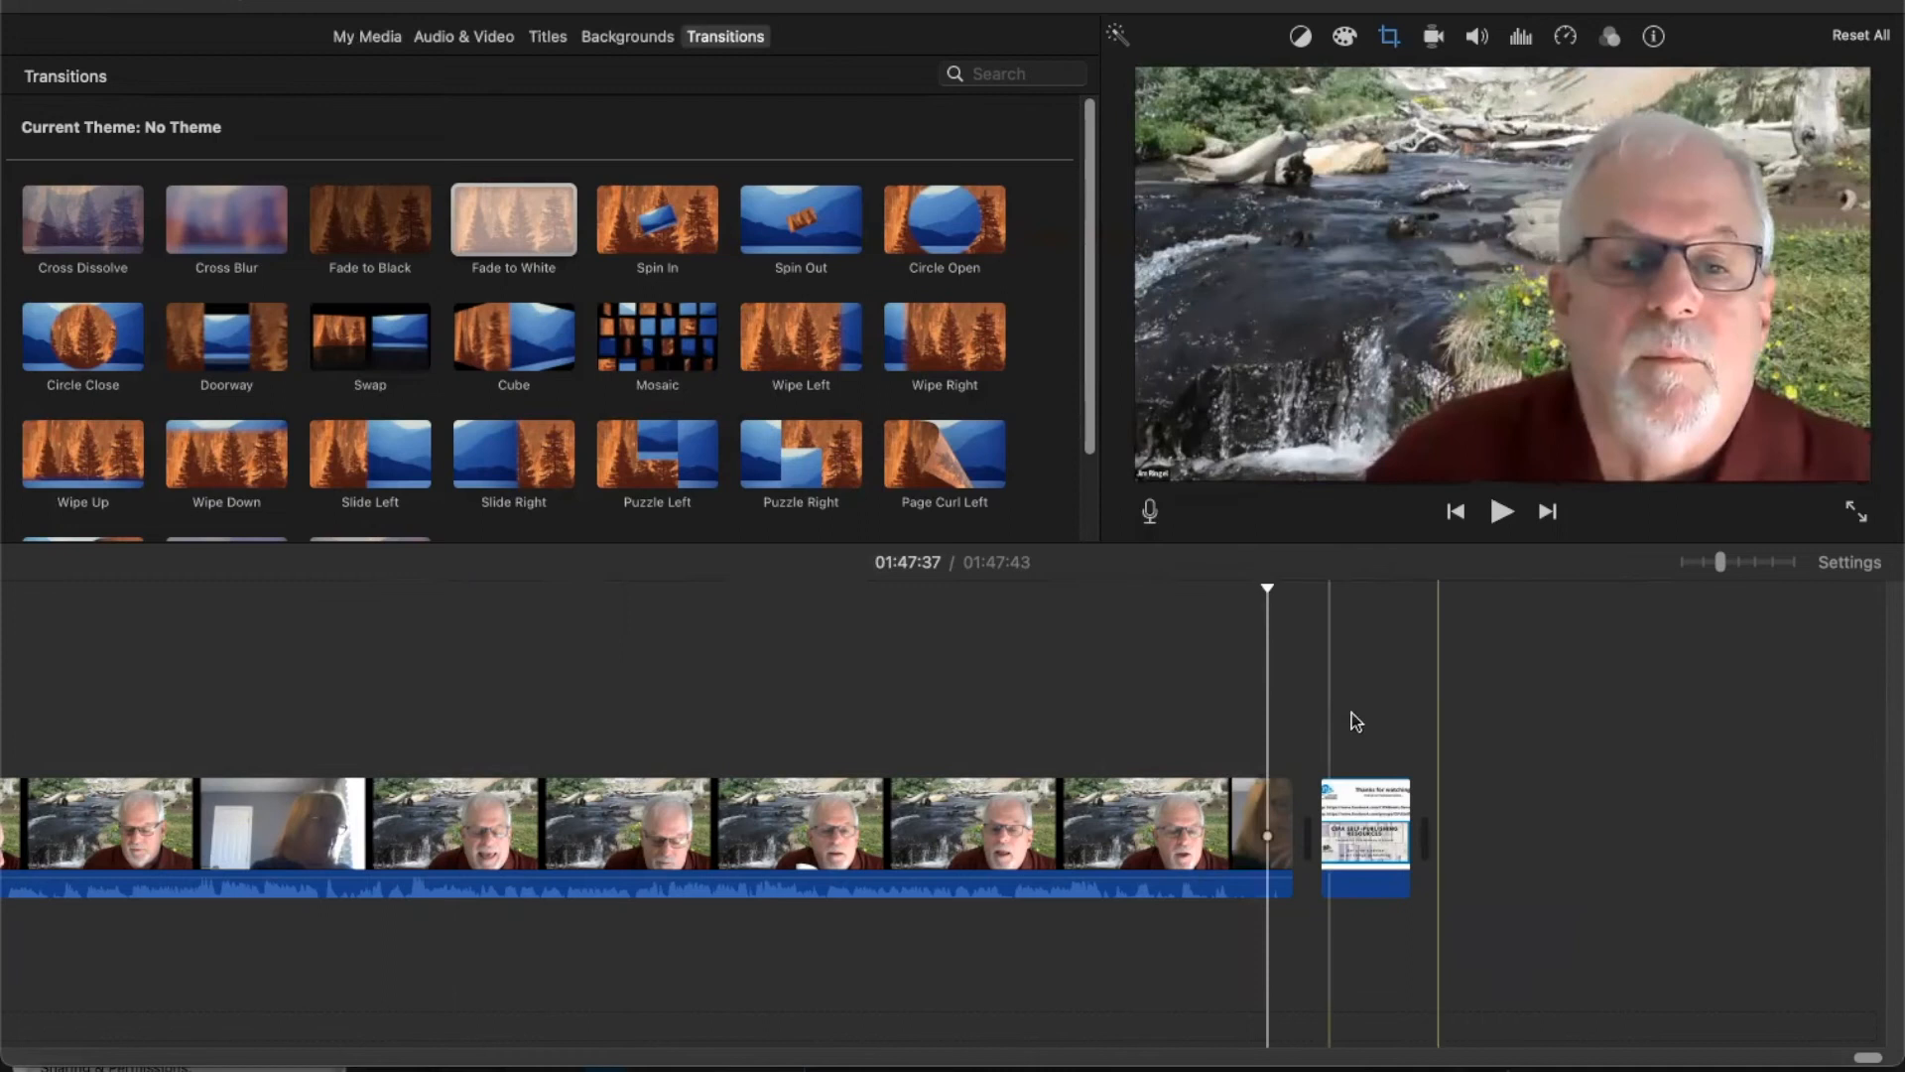
left_click(1247, 813)
left_click_drag(1279, 823, 1246, 829)
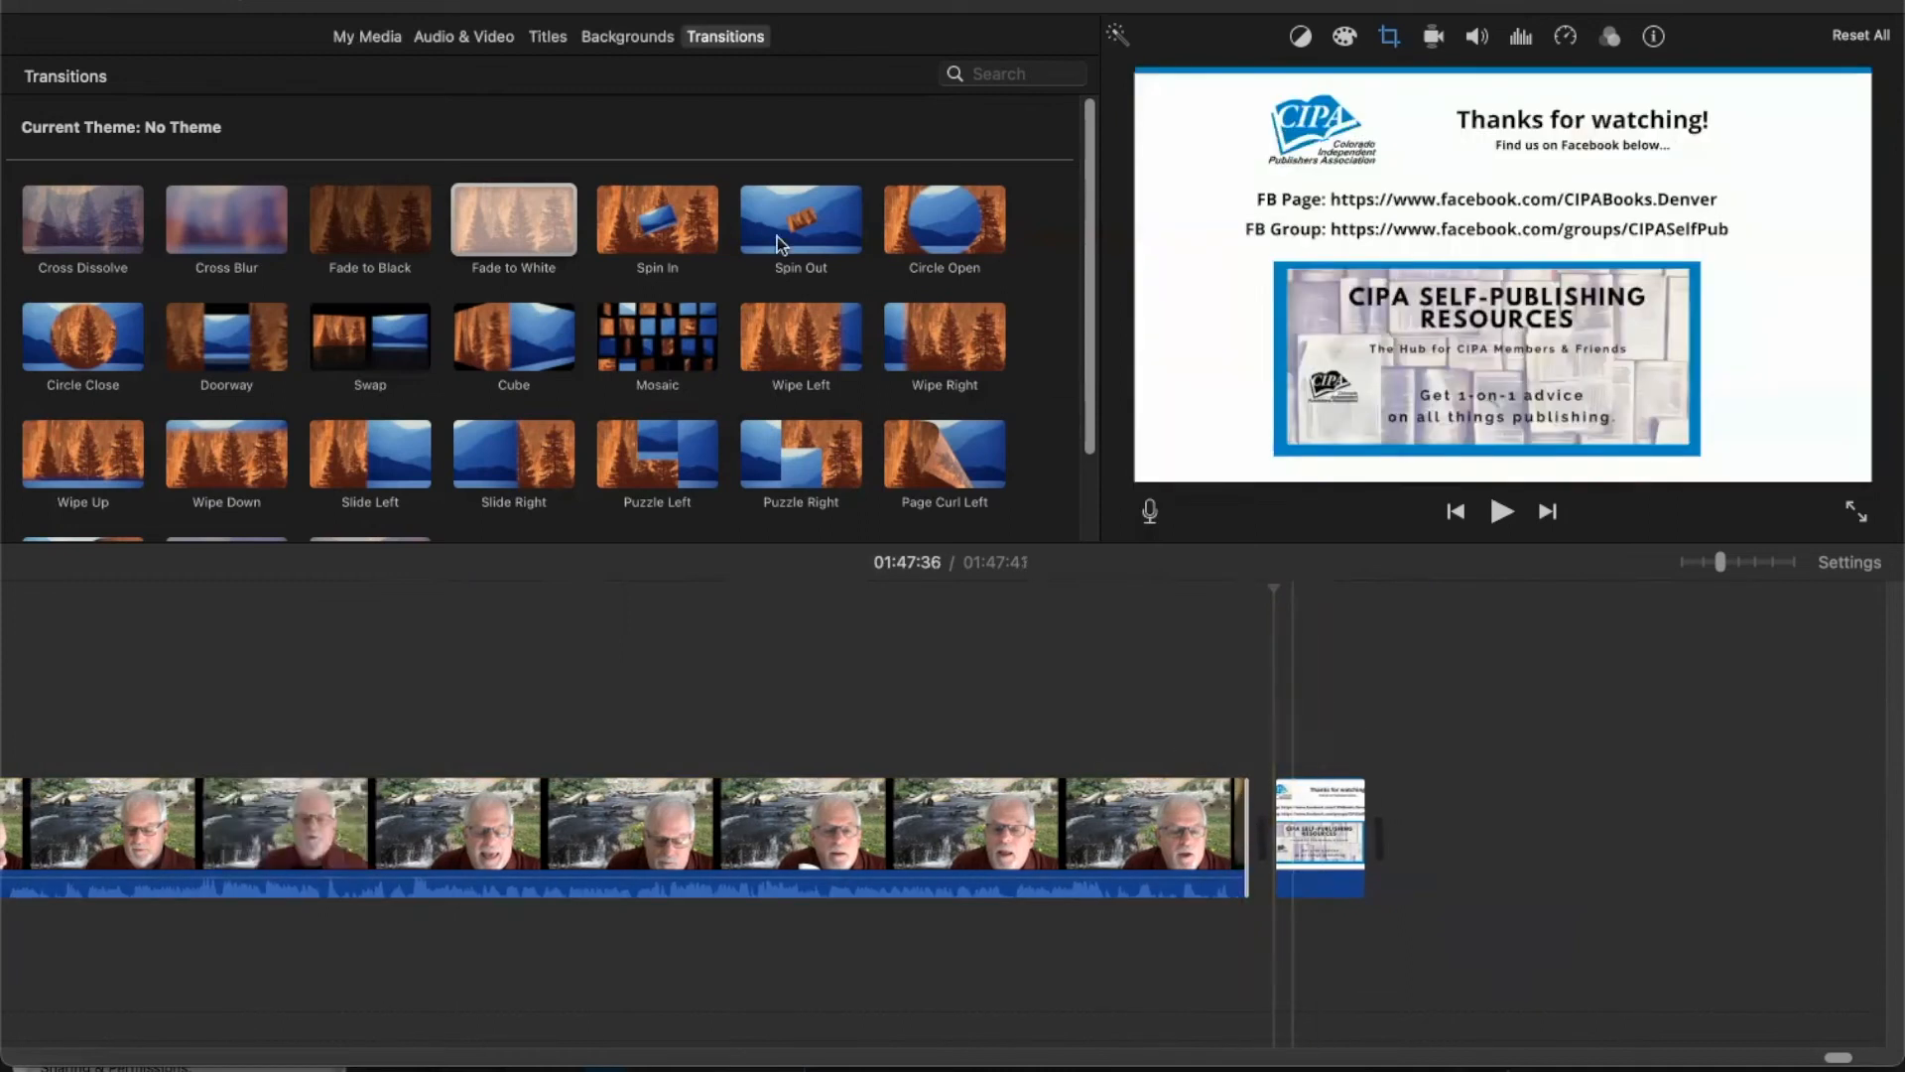
- Add a Fade to White transition between the recording and the closing clip, and preview it from 01:47:29
left_click_drag(490, 220, 1230, 834)
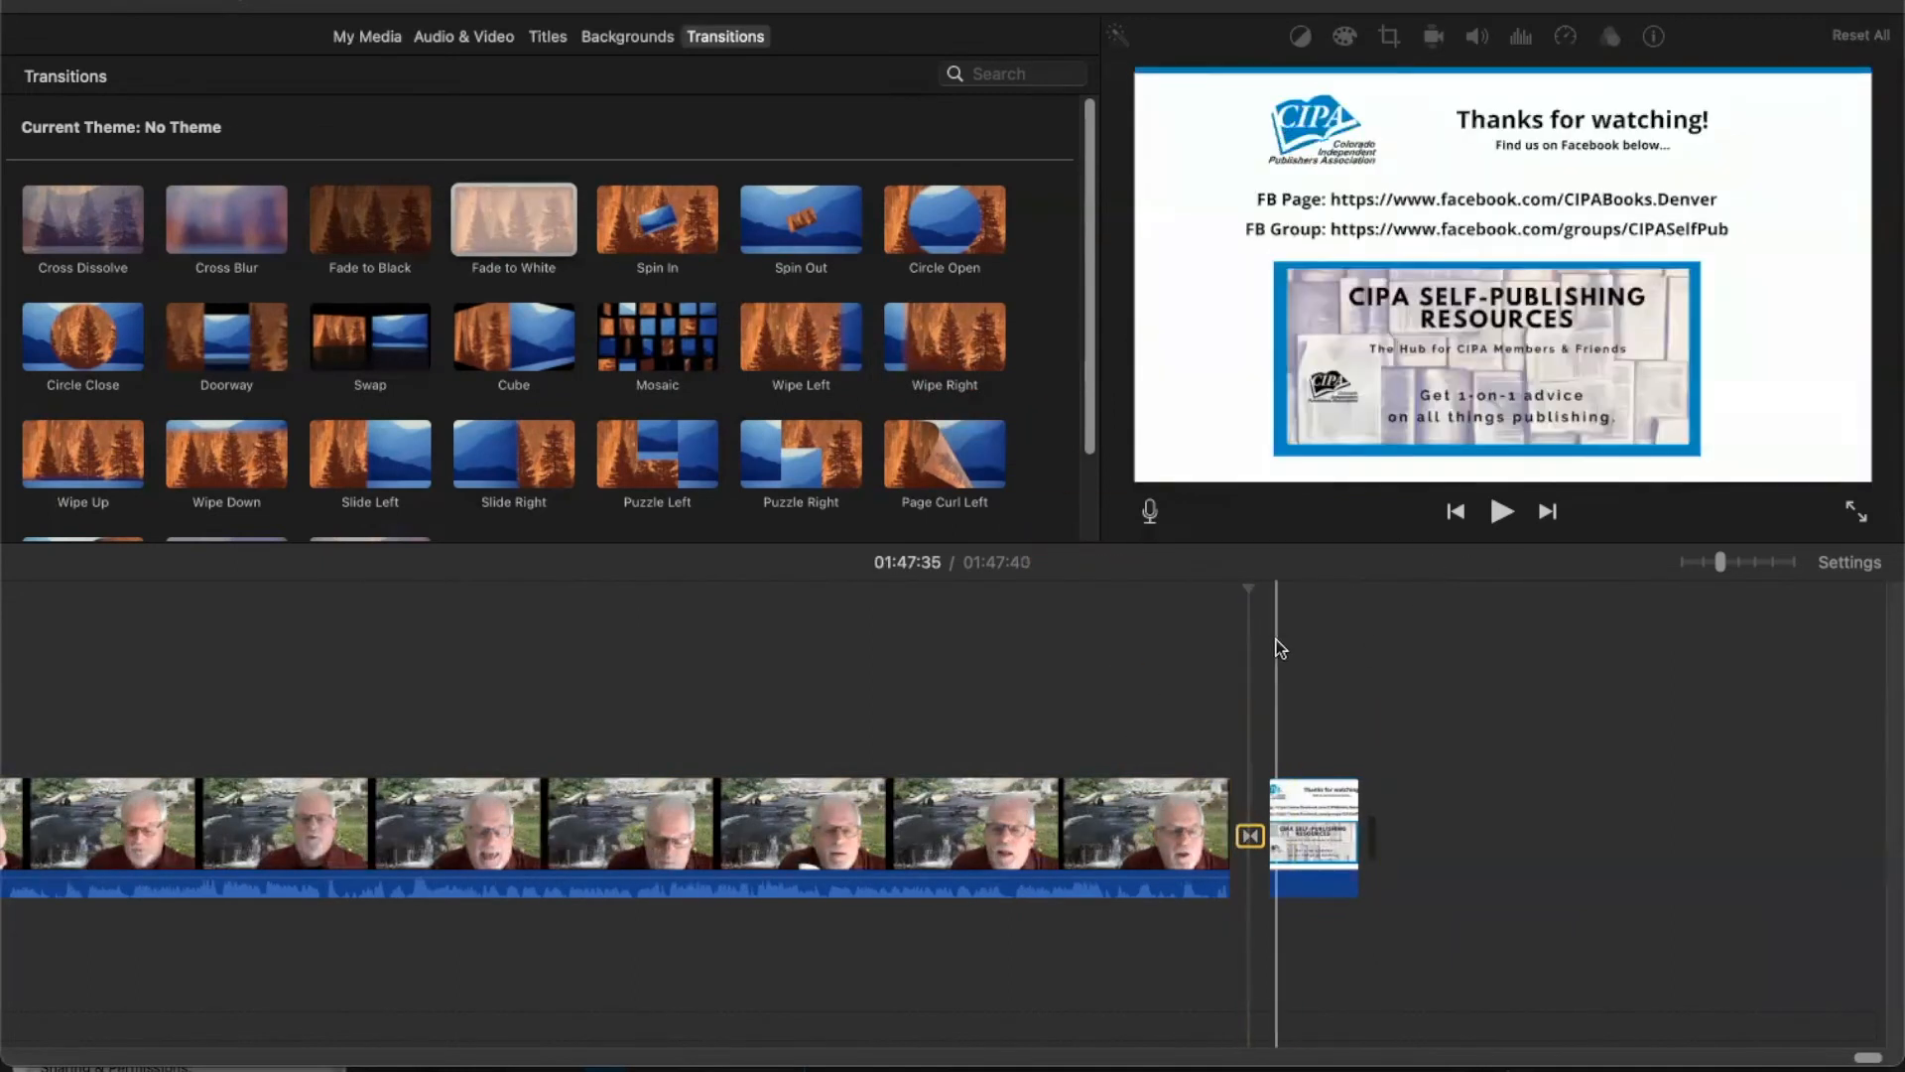
left_click_drag(1248, 589, 1121, 588)
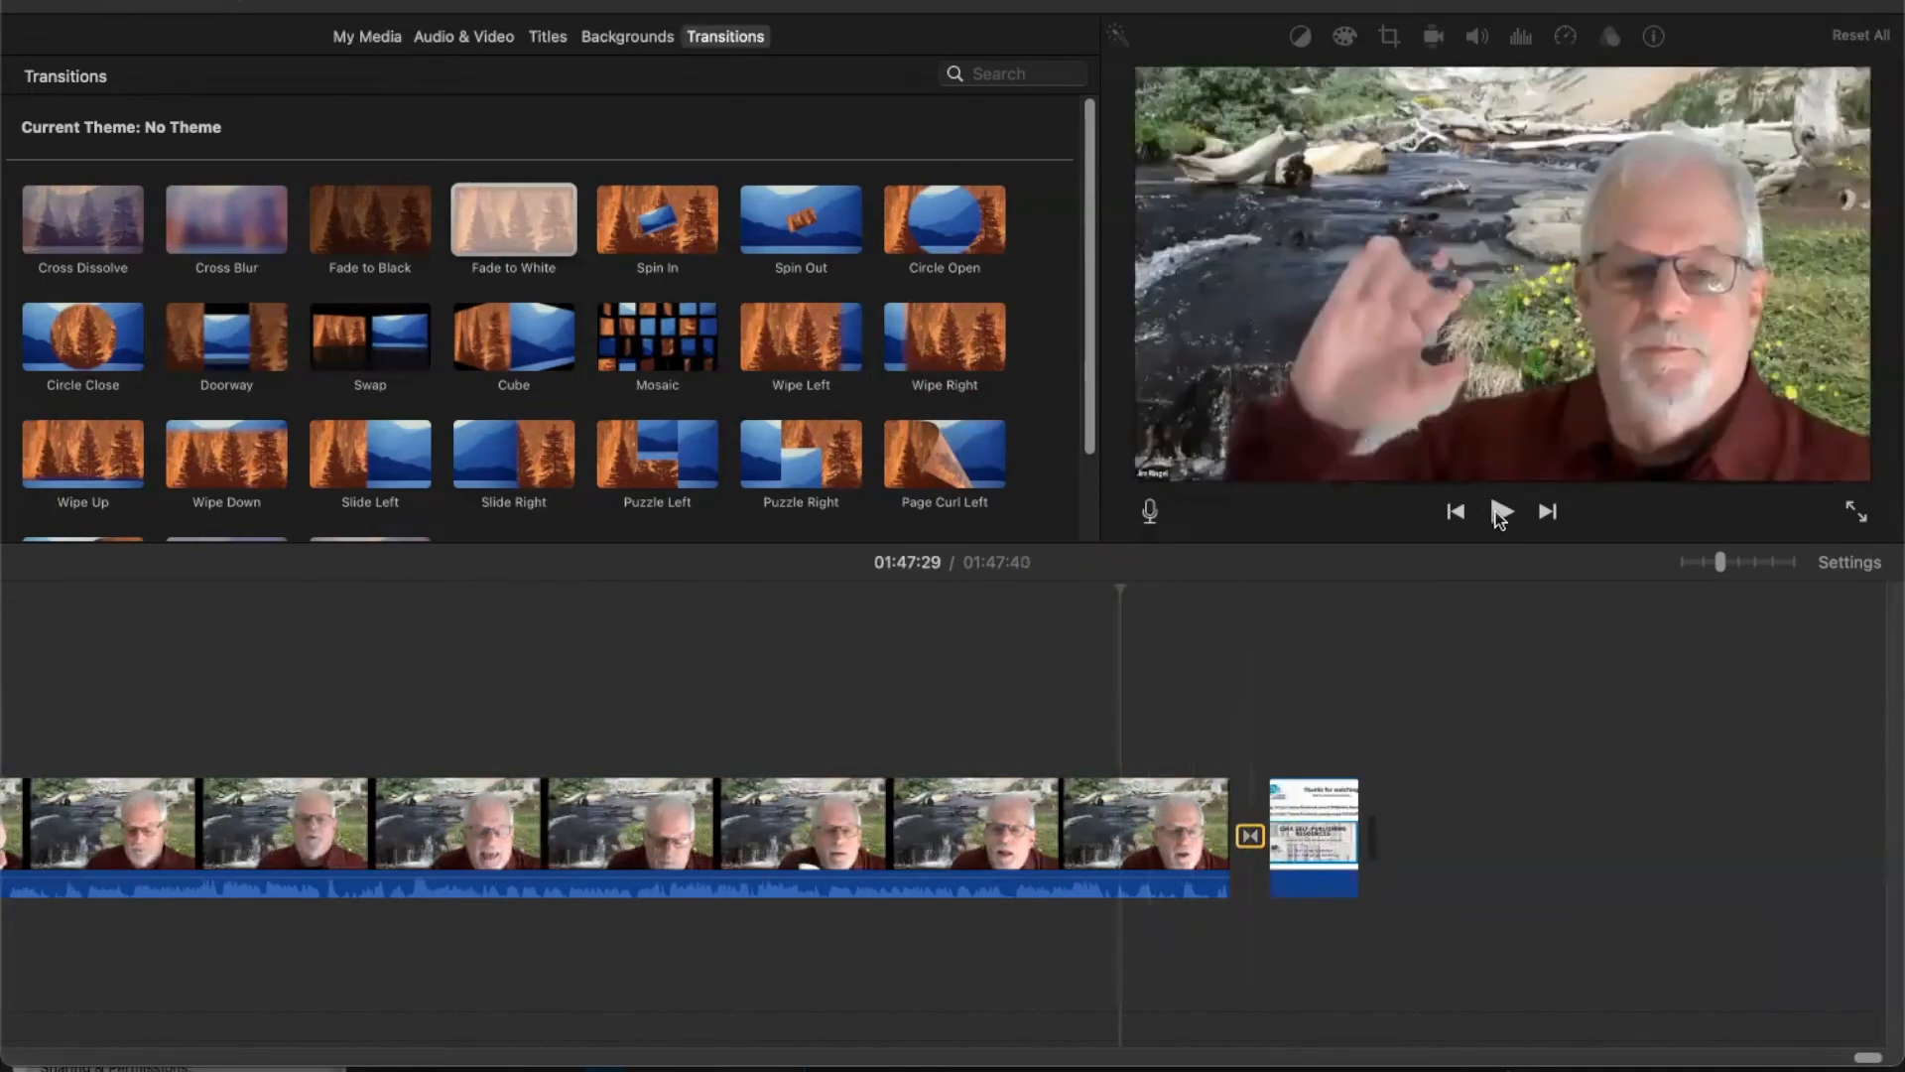
left_click(1499, 516)
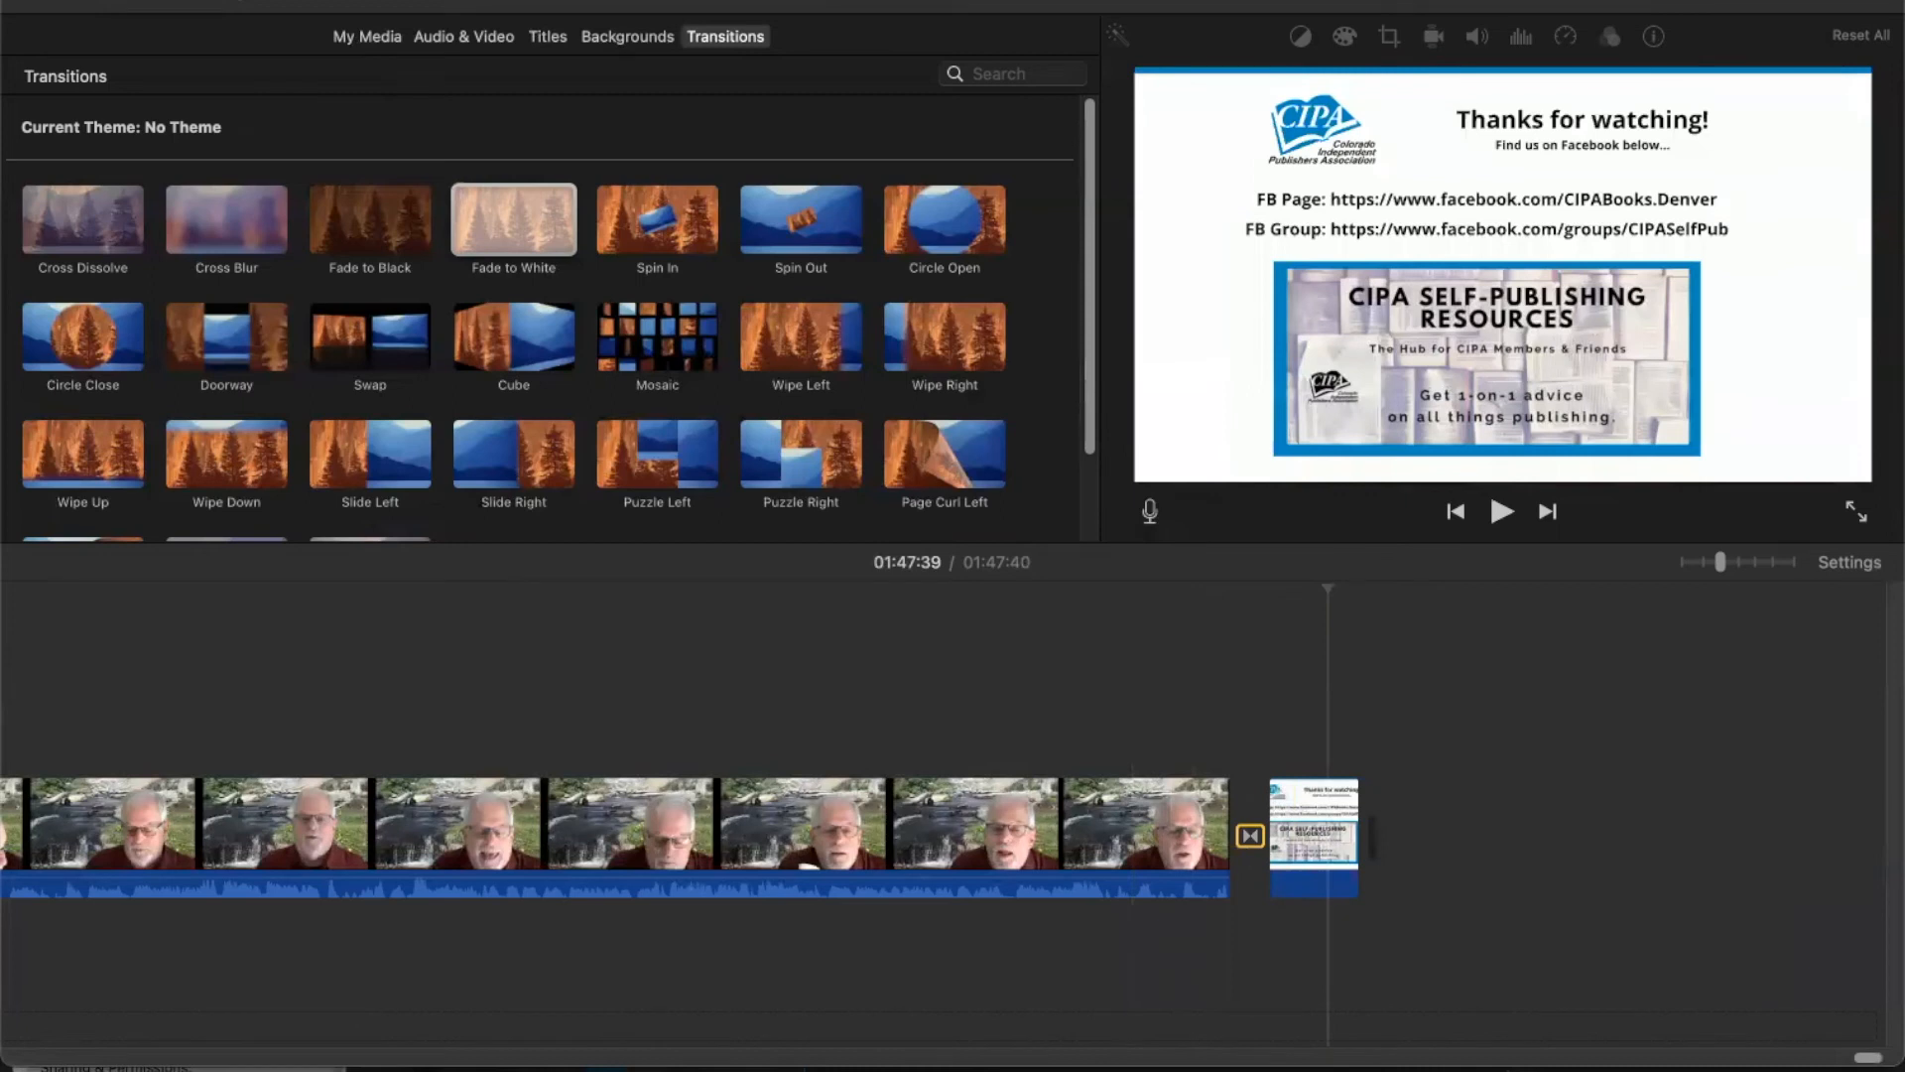
- Open the file export settings for the finished movie
left_click(149, 0)
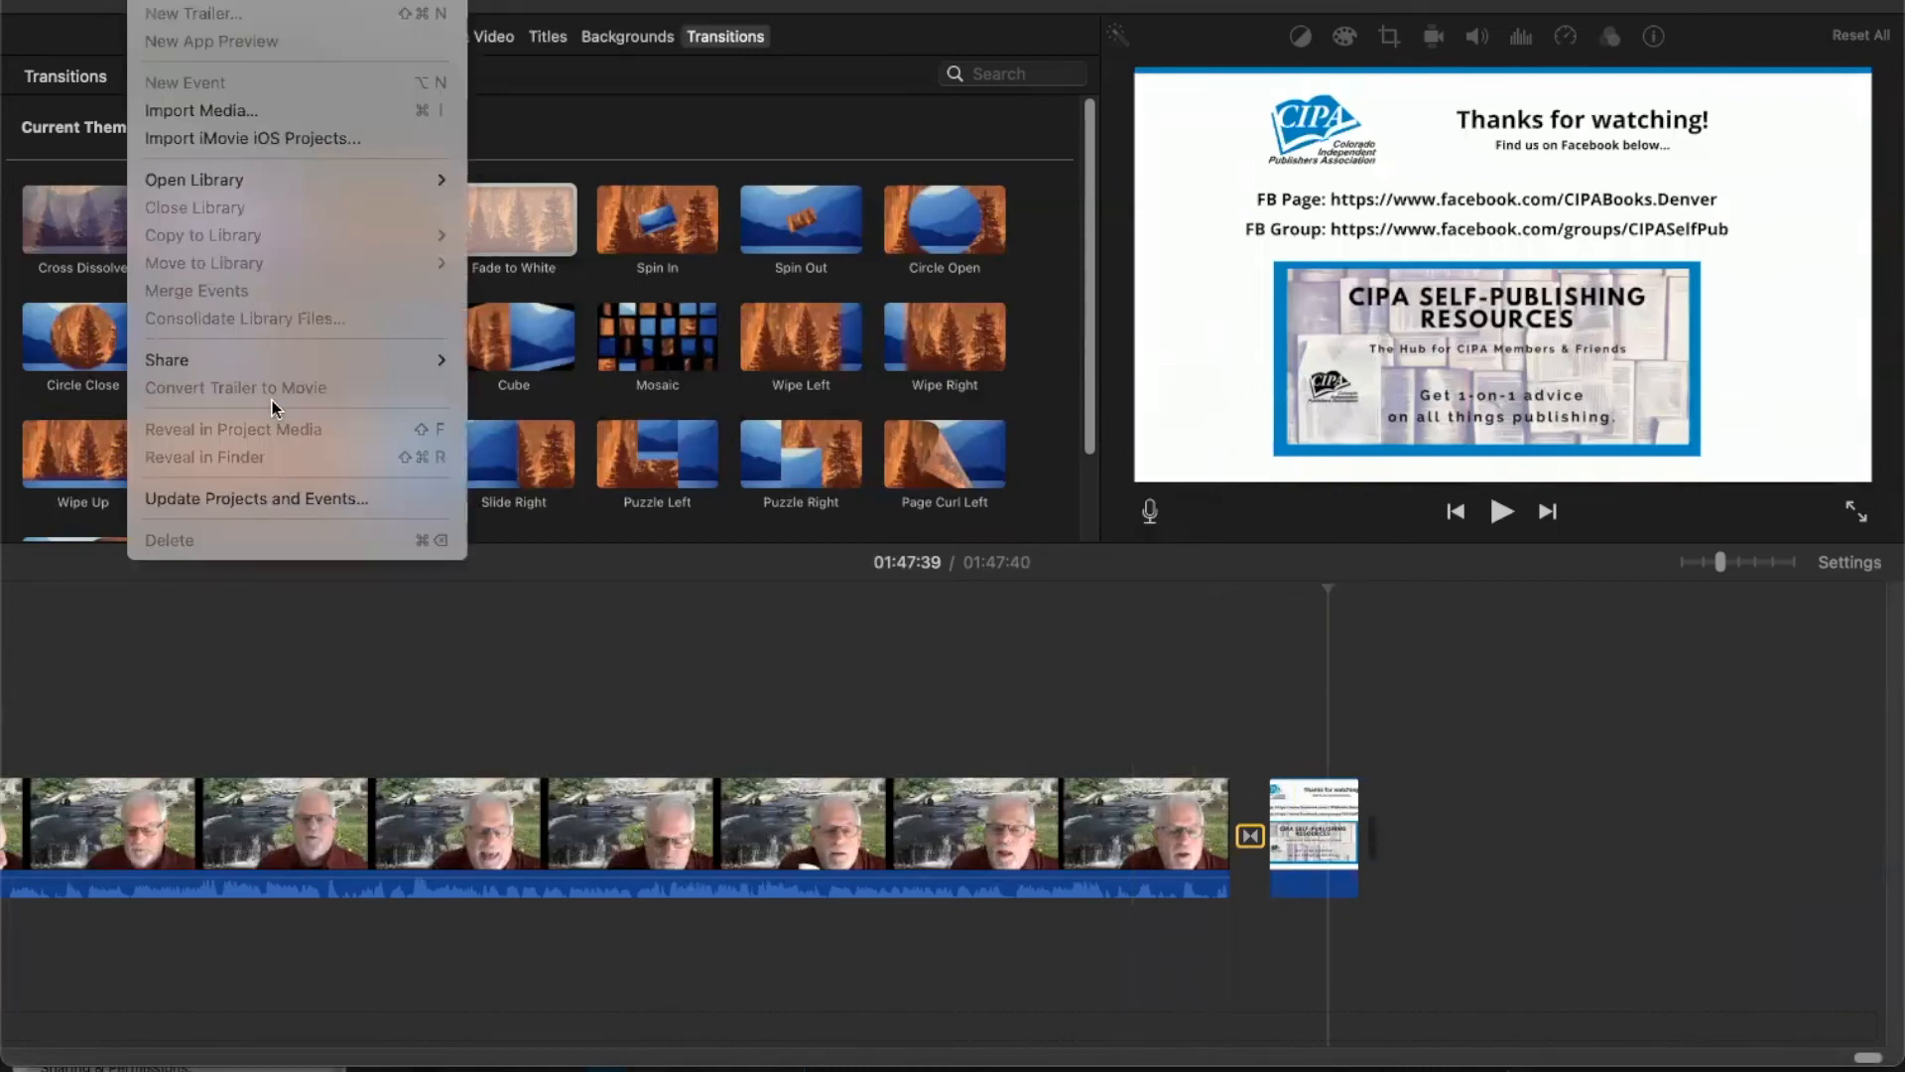
mouse_move(264, 365)
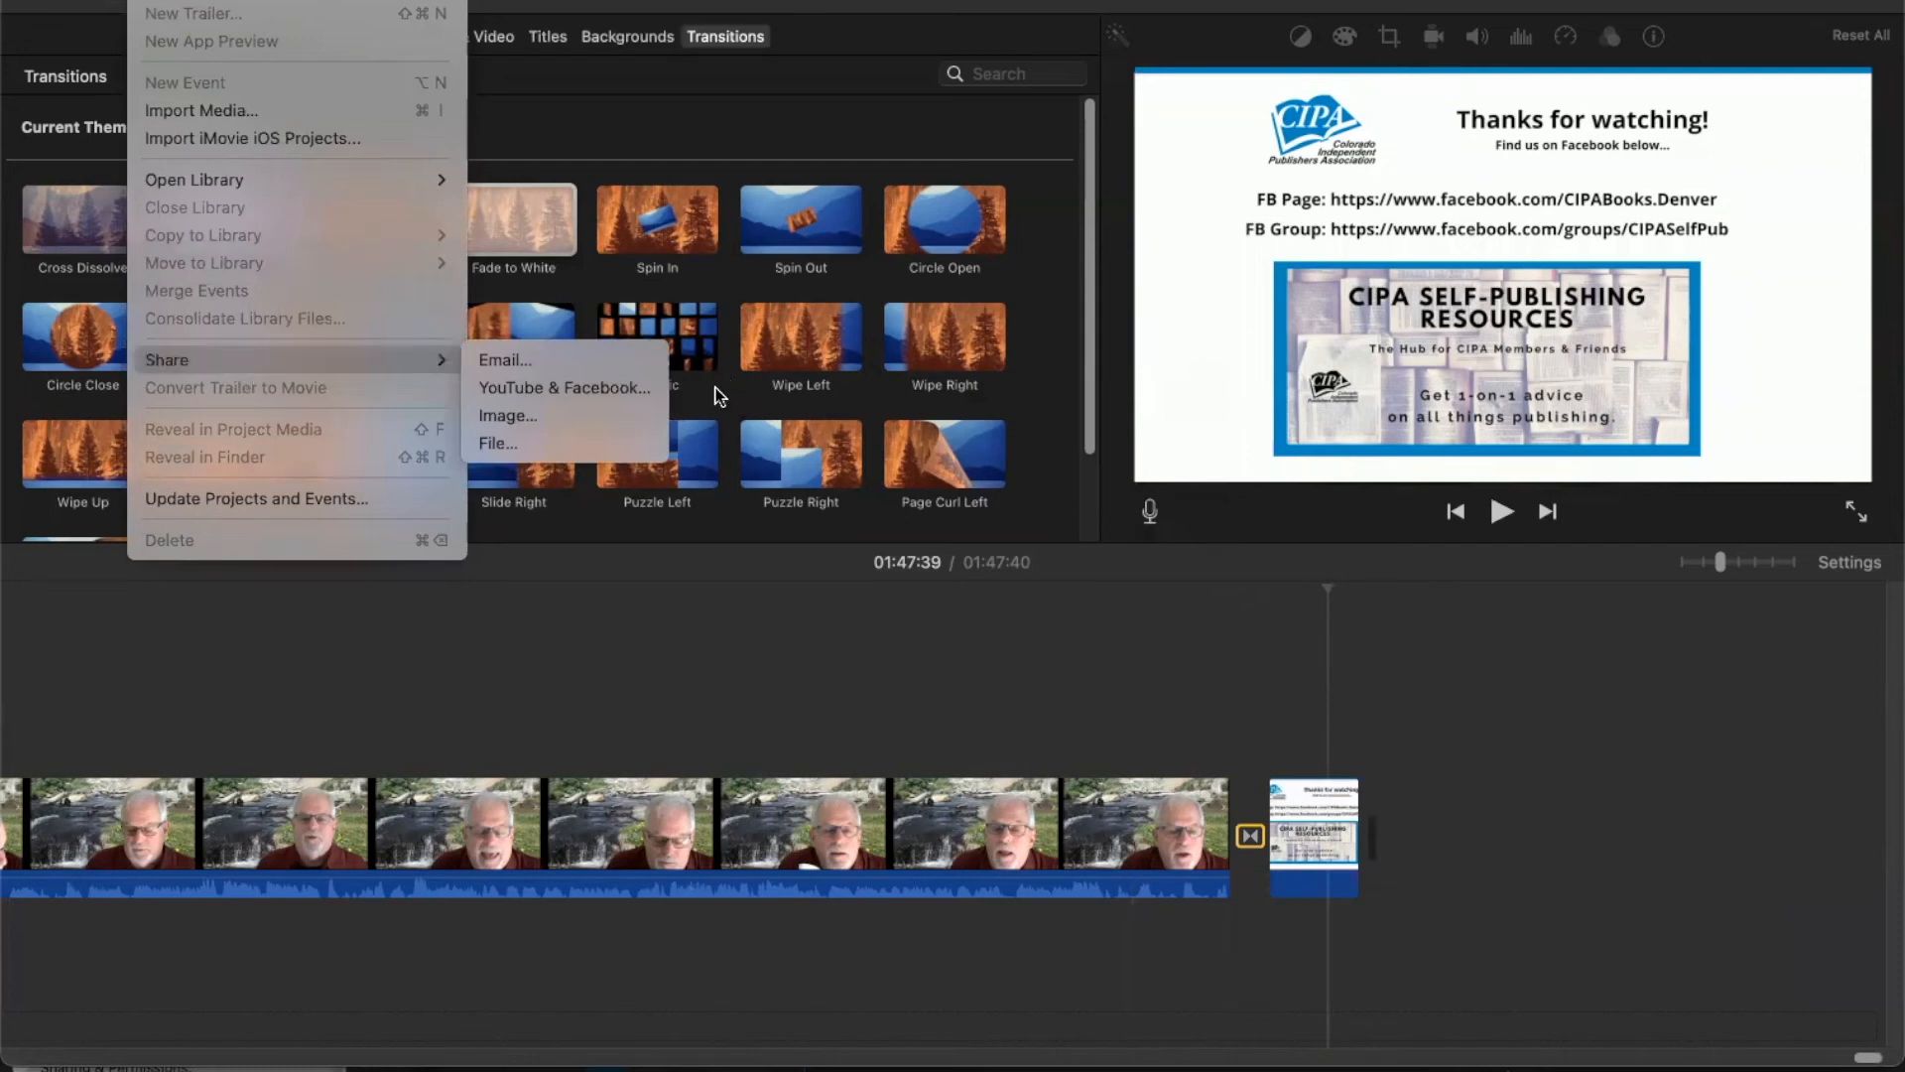
left_click(526, 454)
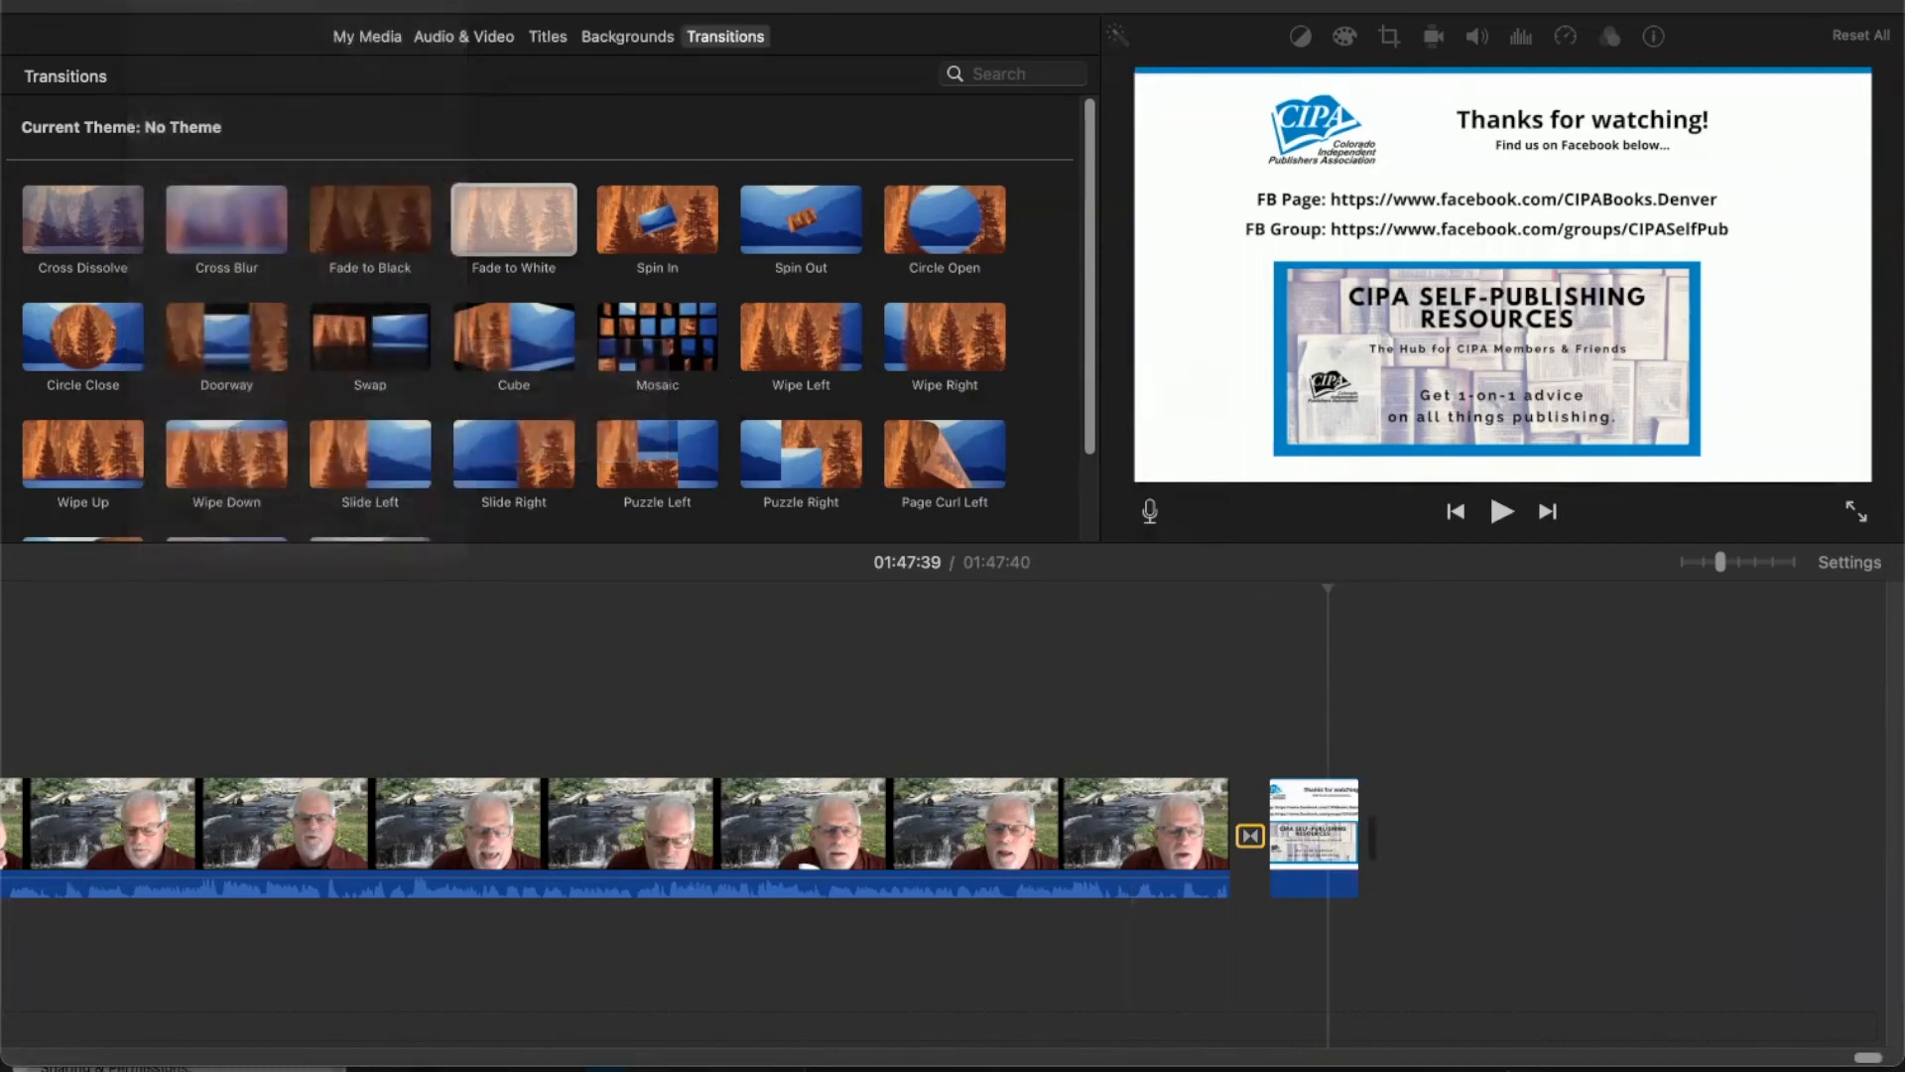
left_click(1868, 3)
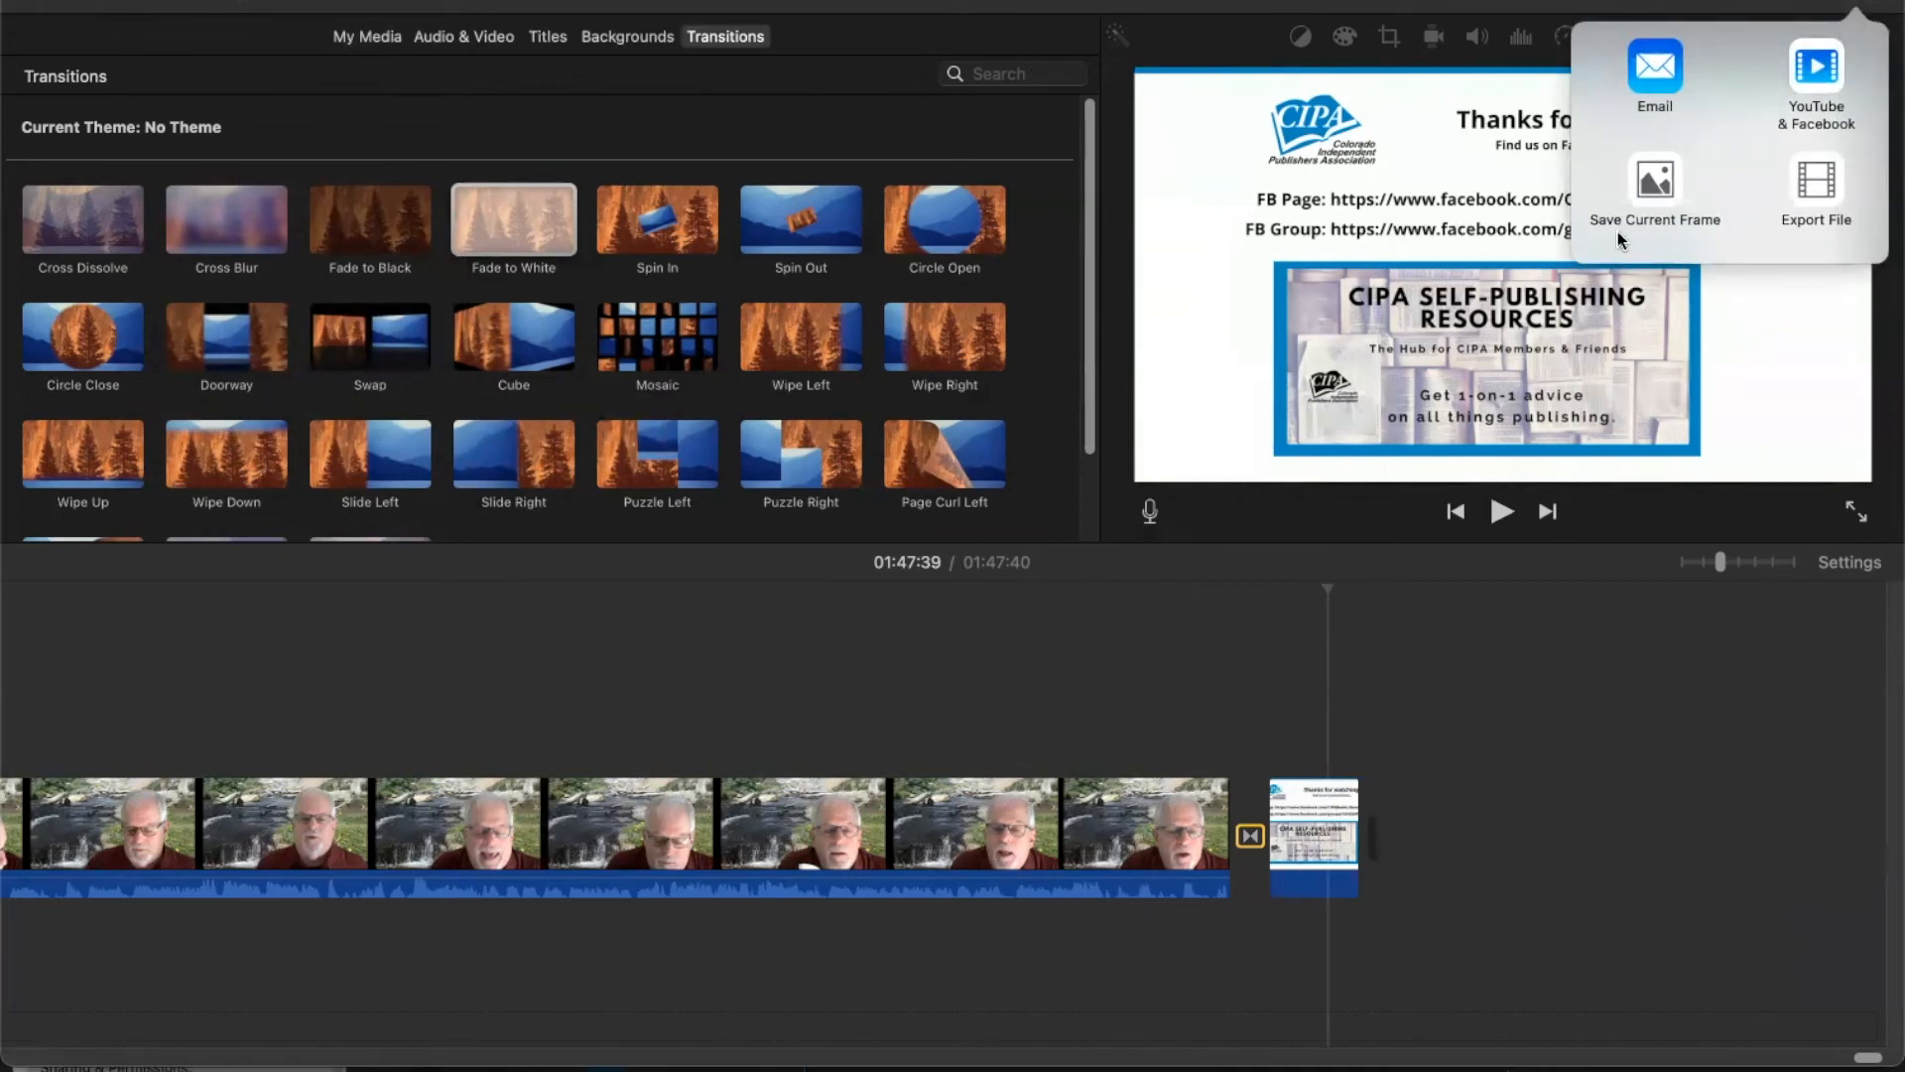
left_click(1819, 176)
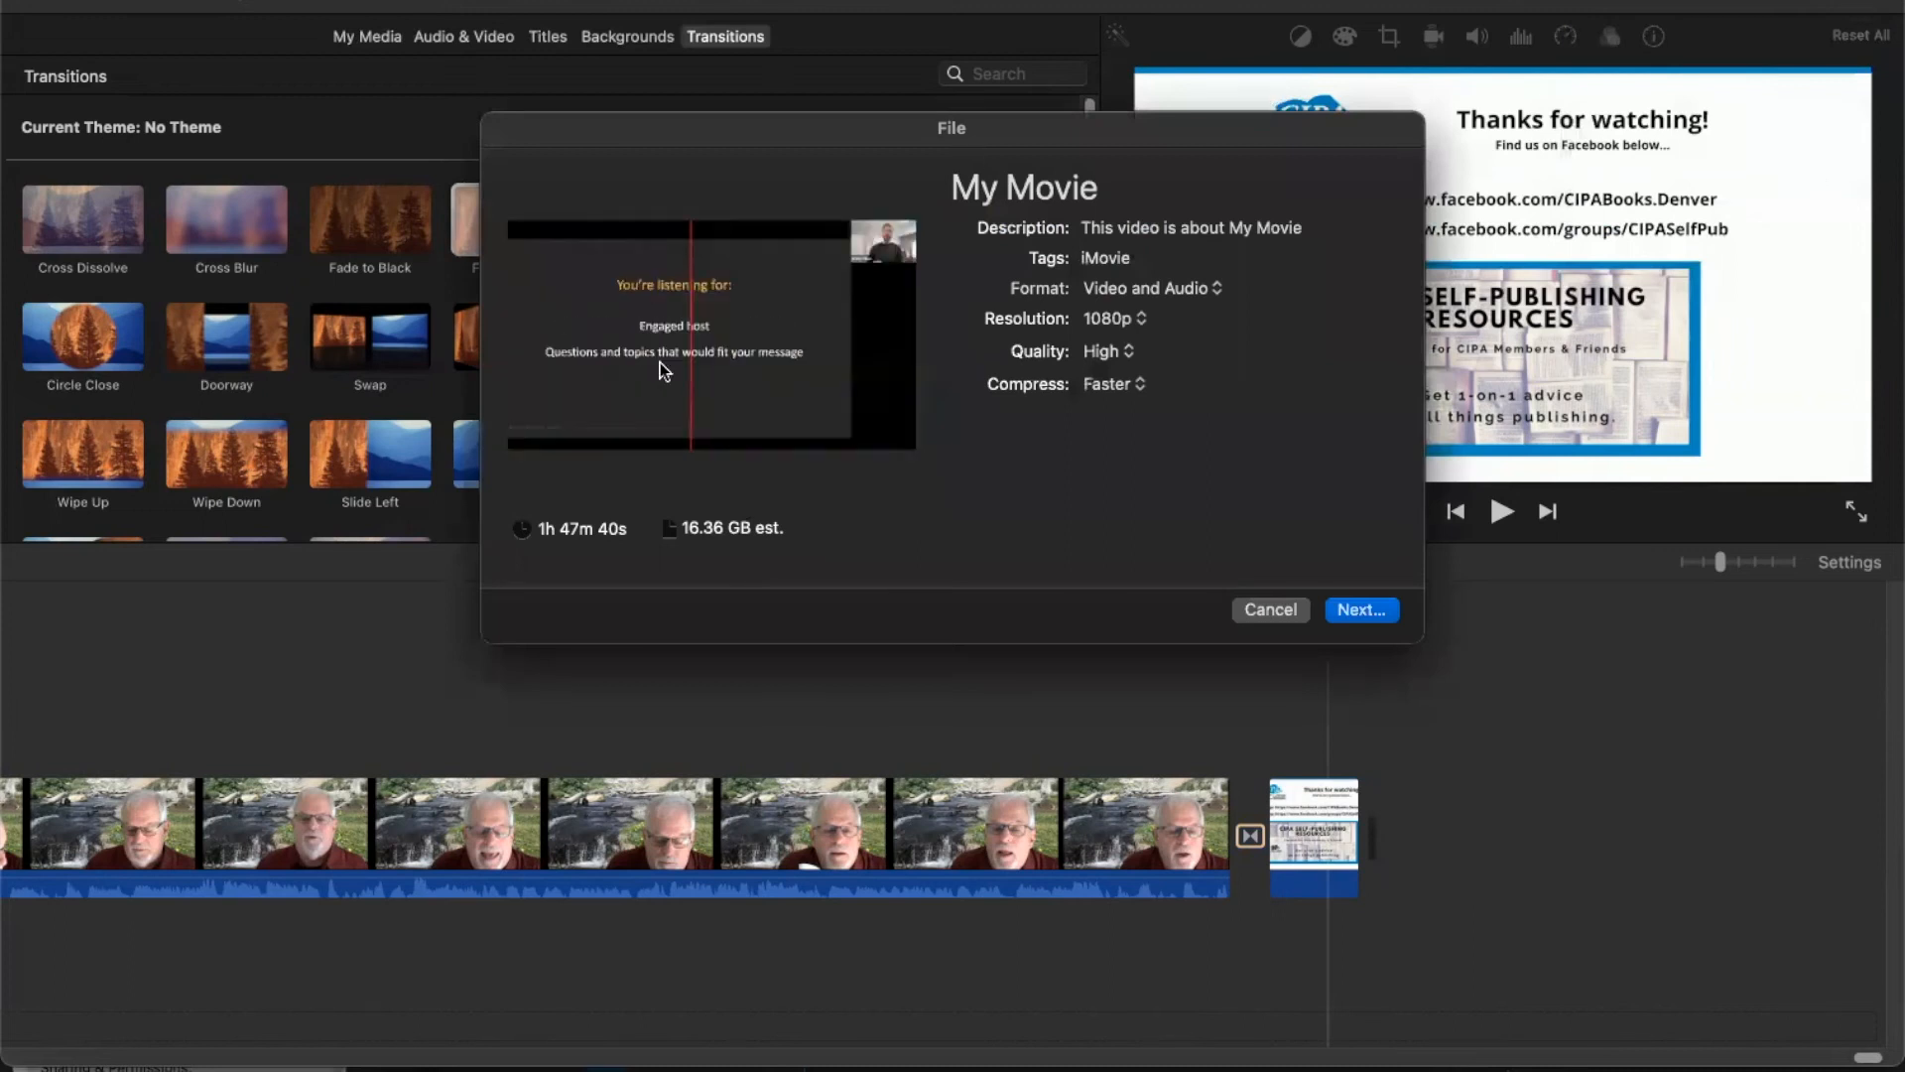
- Title the export CIPA-March2022-Meeting and clear its default description and tags
left_click(1012, 186)
double_click(1014, 186)
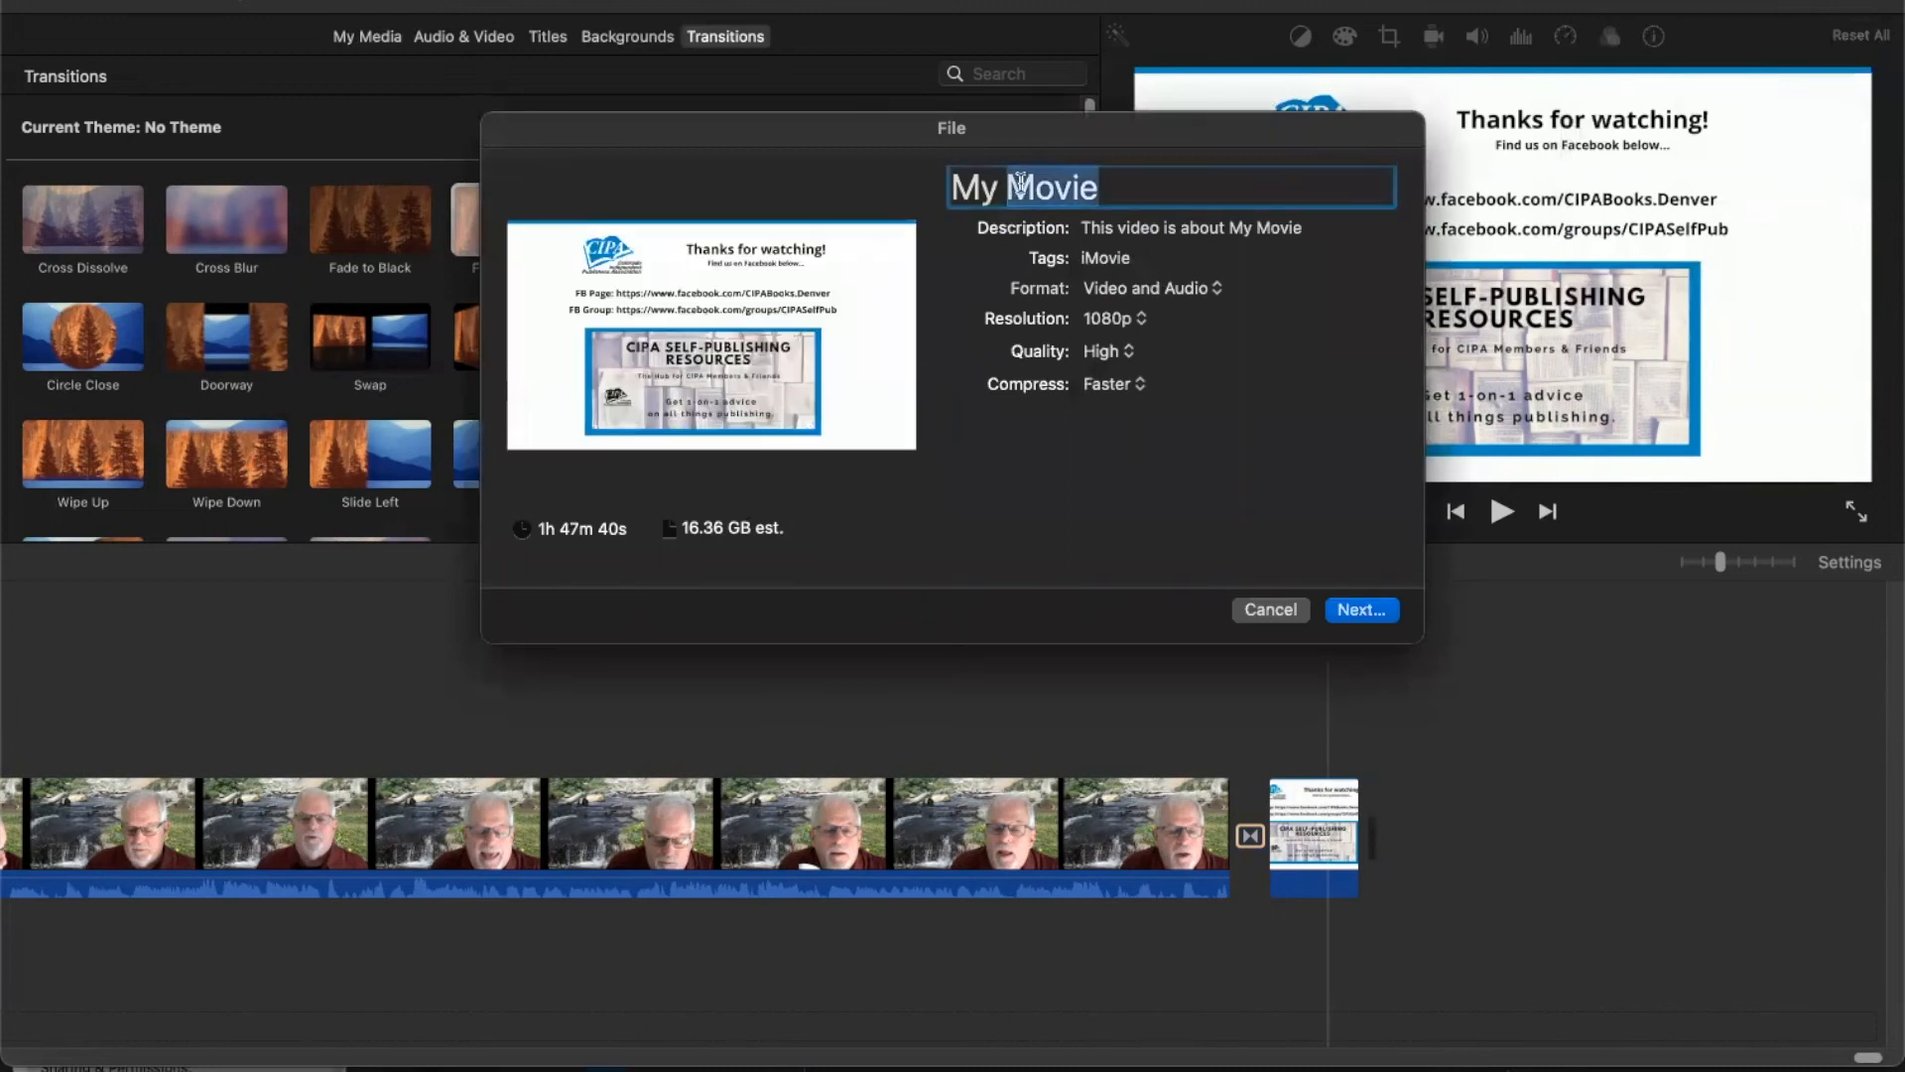
triple_click(1020, 186)
type("Marc")
key("BackSpace")
key("BackSpace")
key("BackSpace")
key("BackSpace")
type("CIPA-March2022M")
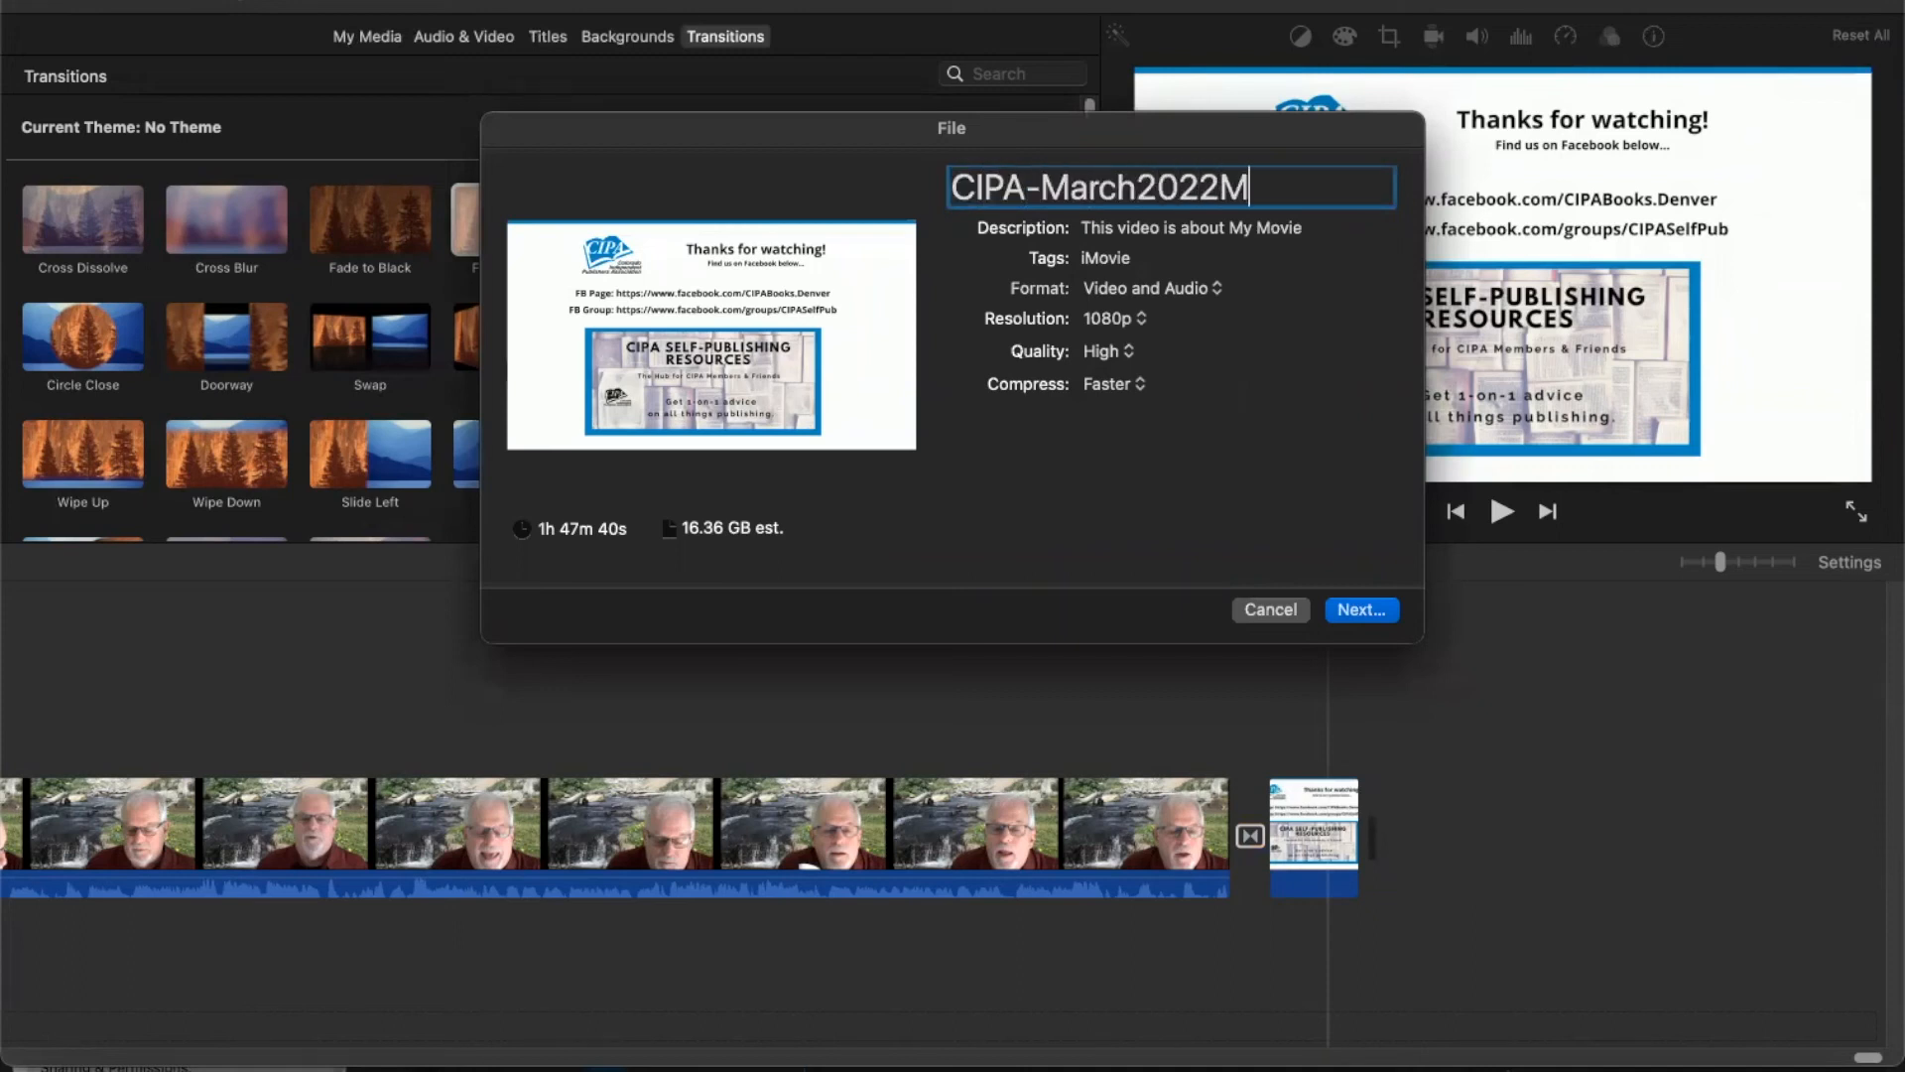
key("BackSpace")
type("-Meeting")
key("Tab")
key("BackSpace")
key("Tab")
key("BackSpace")
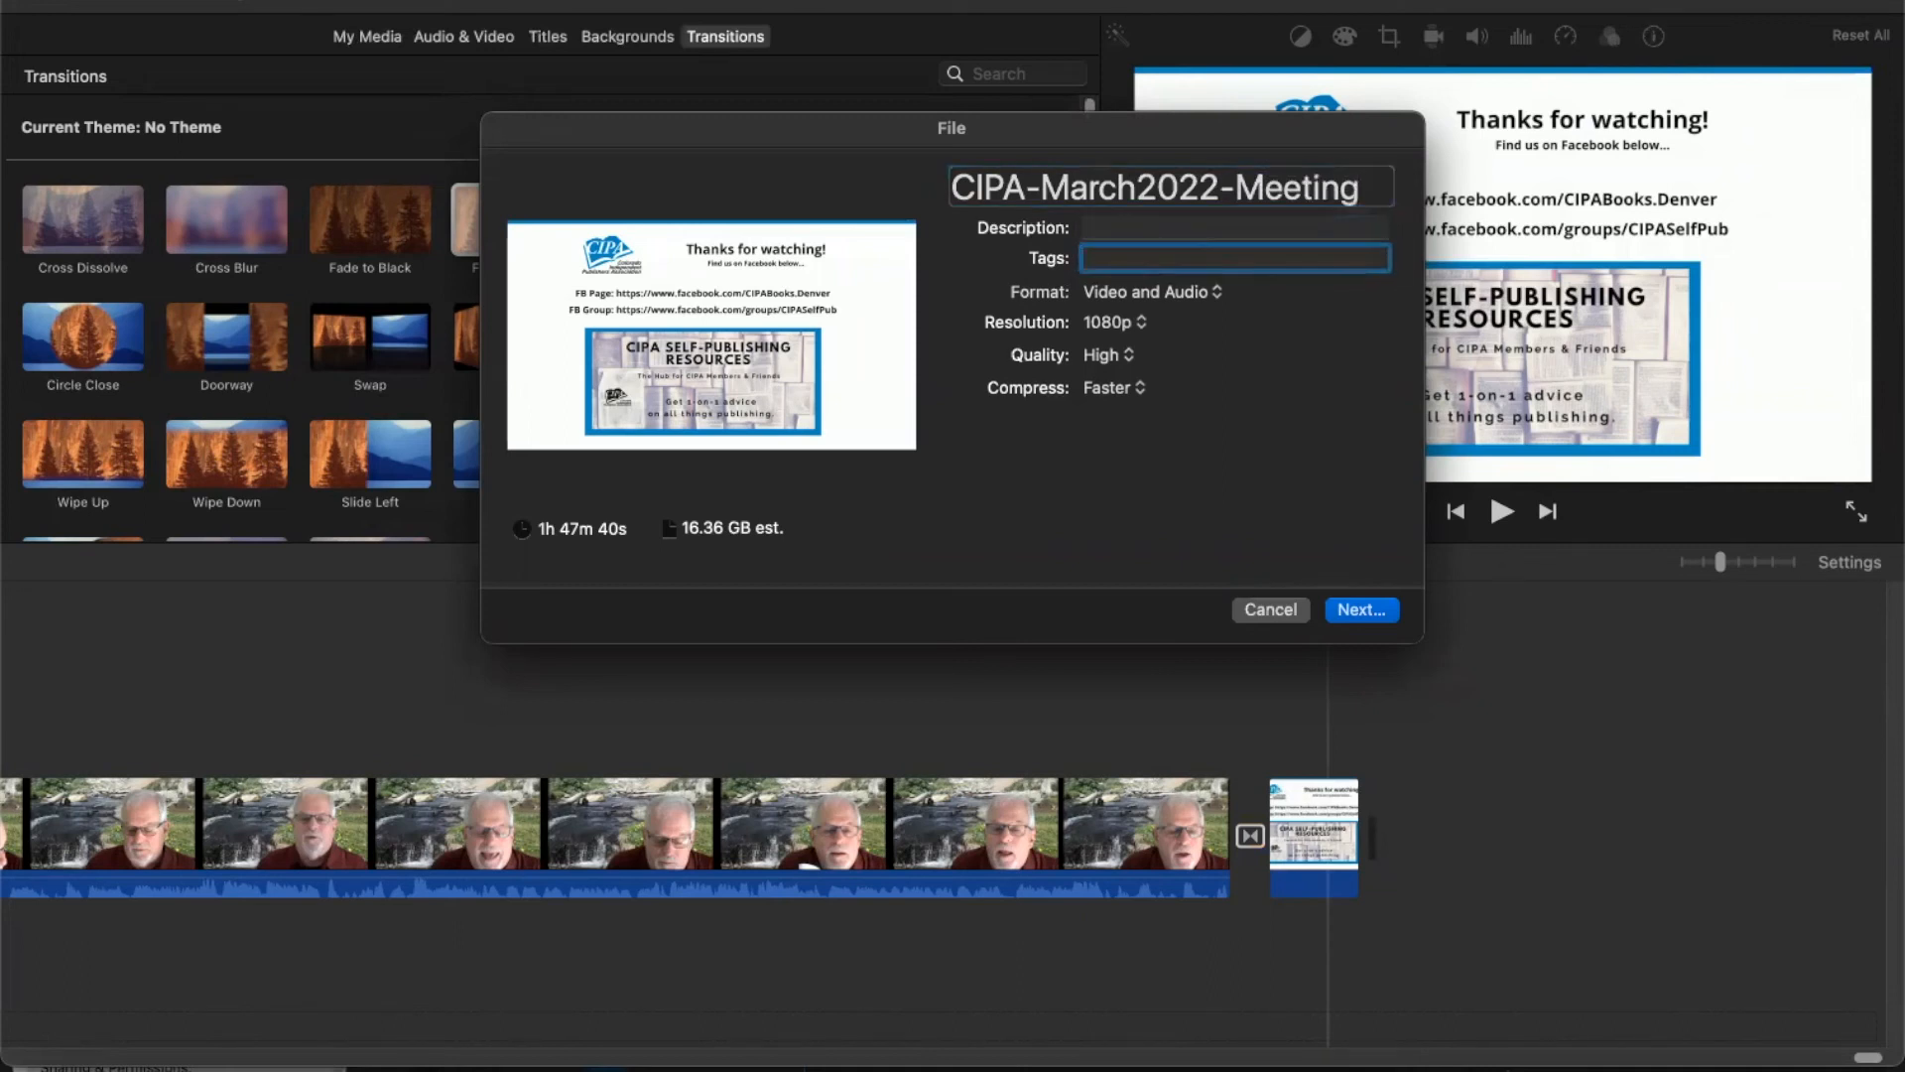
- Keep the export resolution at 1080p and save the movie to the Desktop as CIPA-March2022-Meeting
left_click(1139, 322)
left_click(1229, 336)
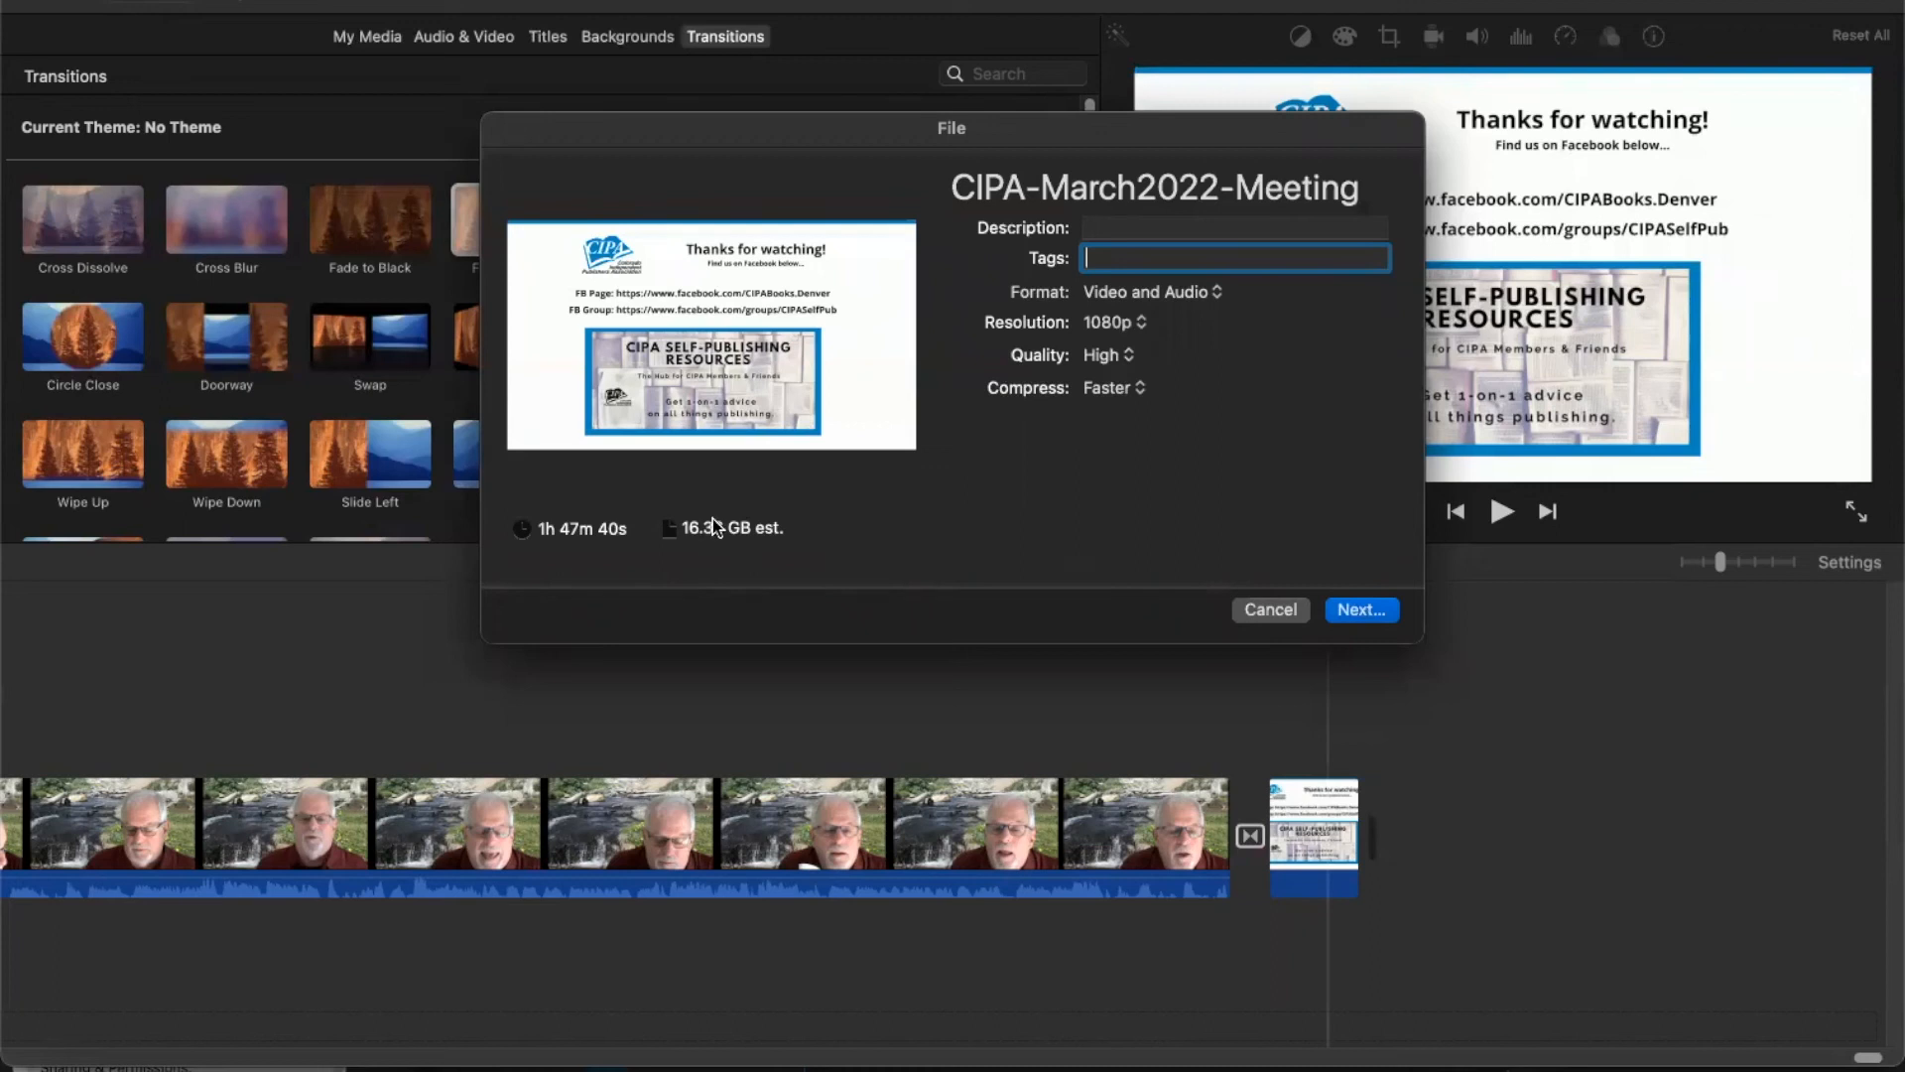
left_click(1367, 609)
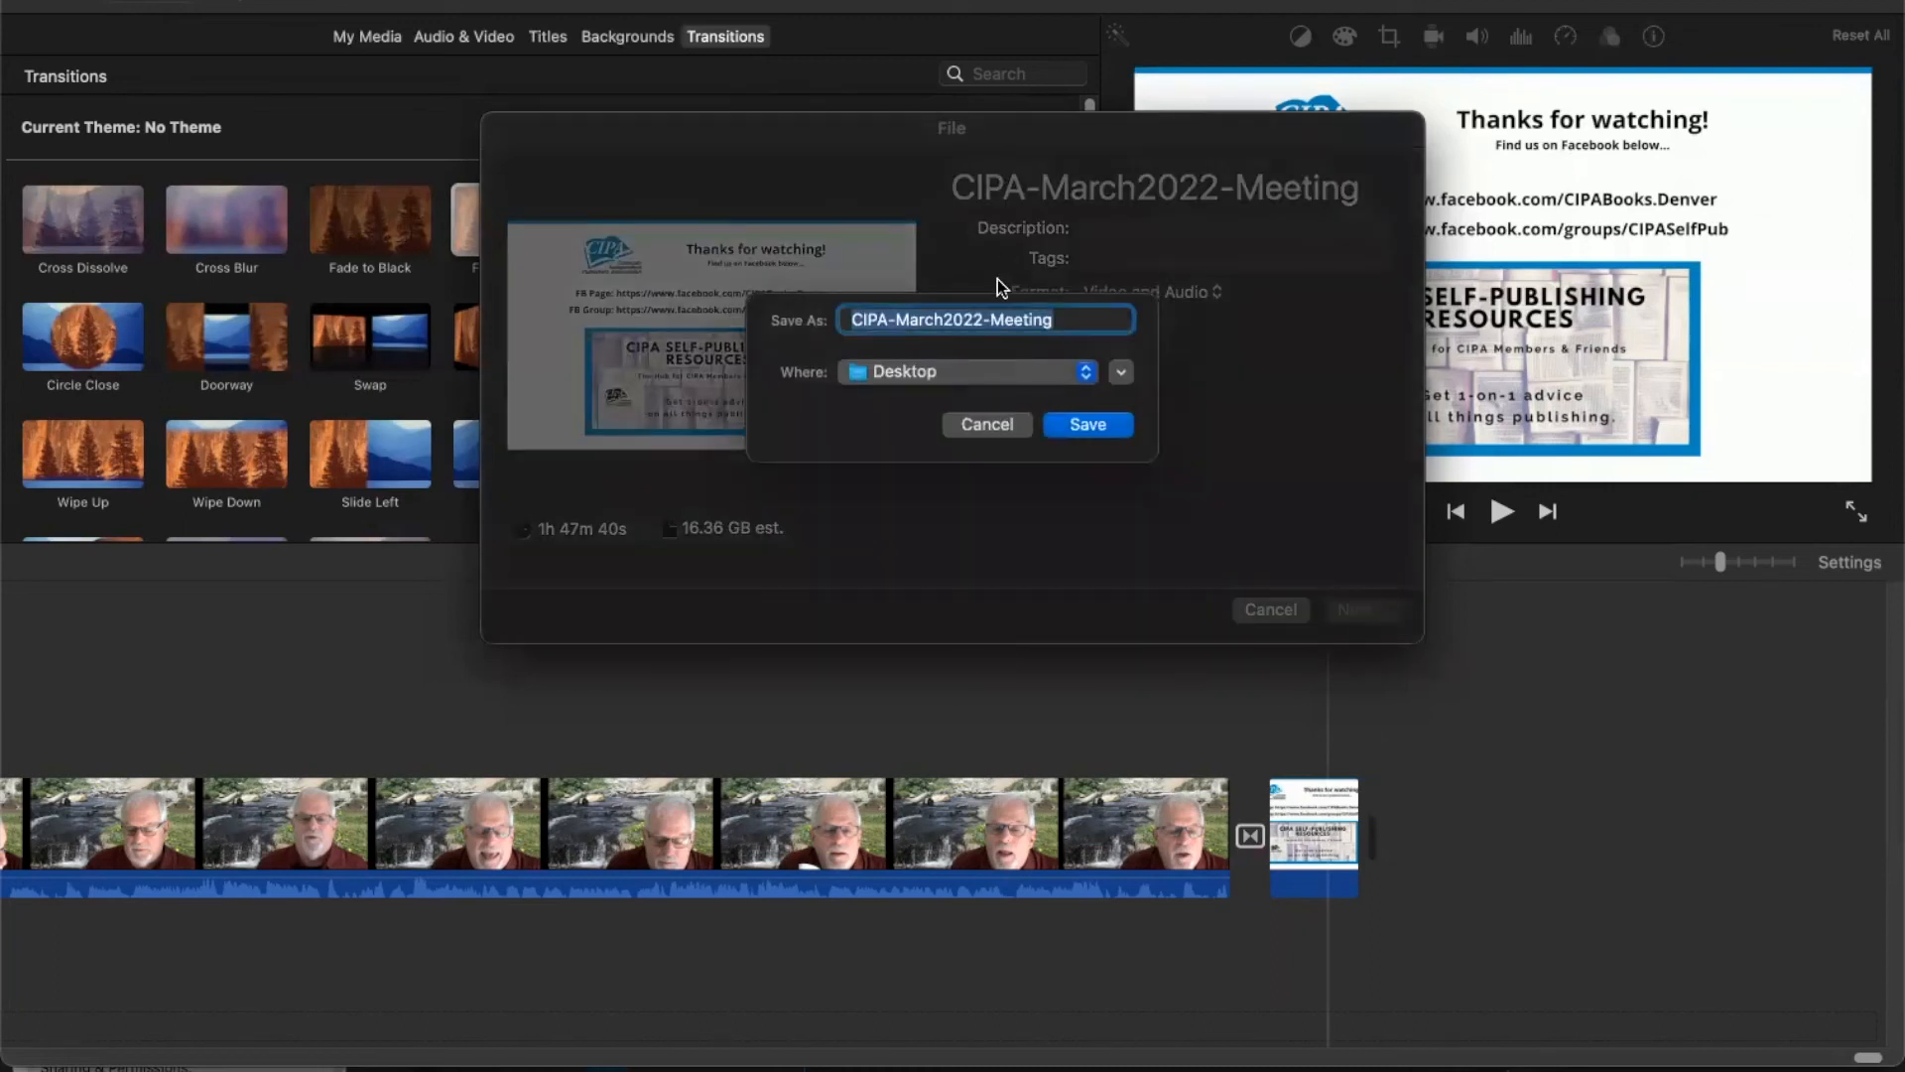
left_click(1105, 425)
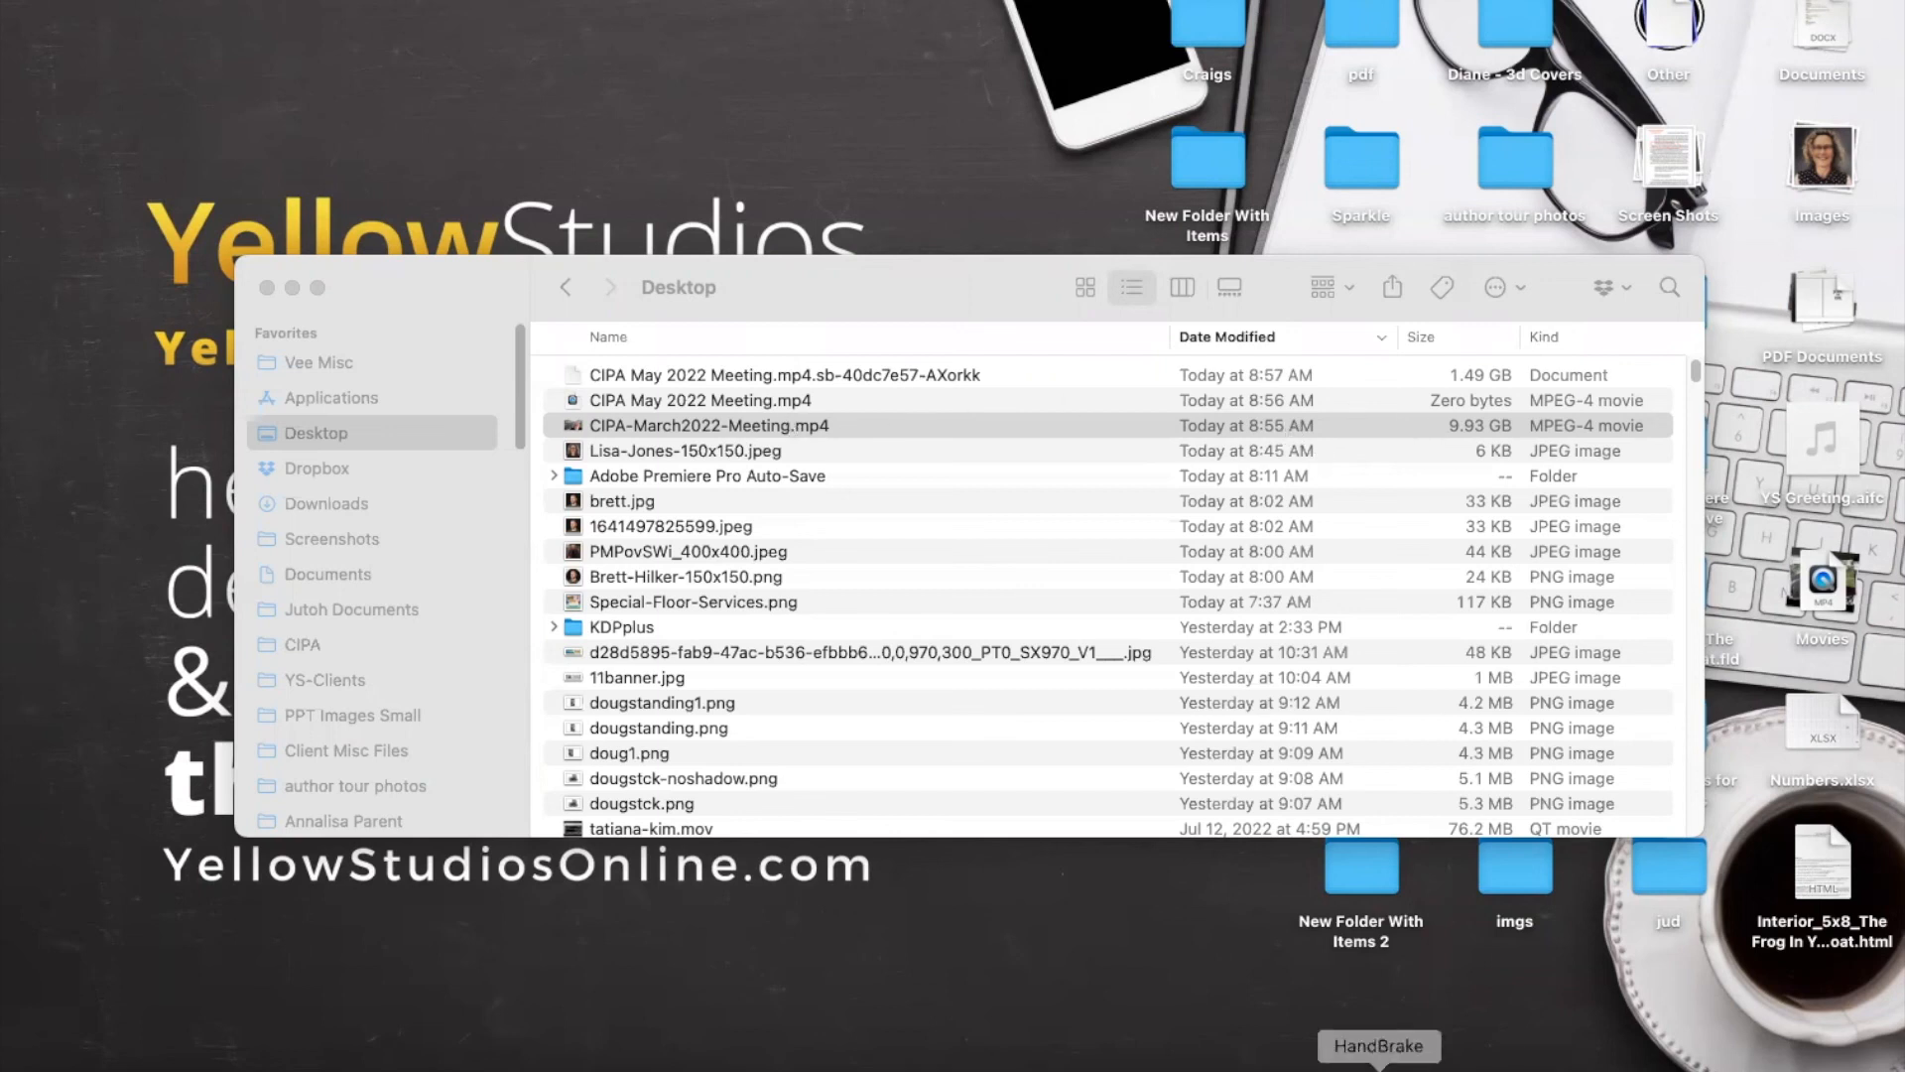
- Switch to HandBrake and open CIPA-March2022-Meeting.mp4 from the Desktop as the source video
left_click(1378, 1066)
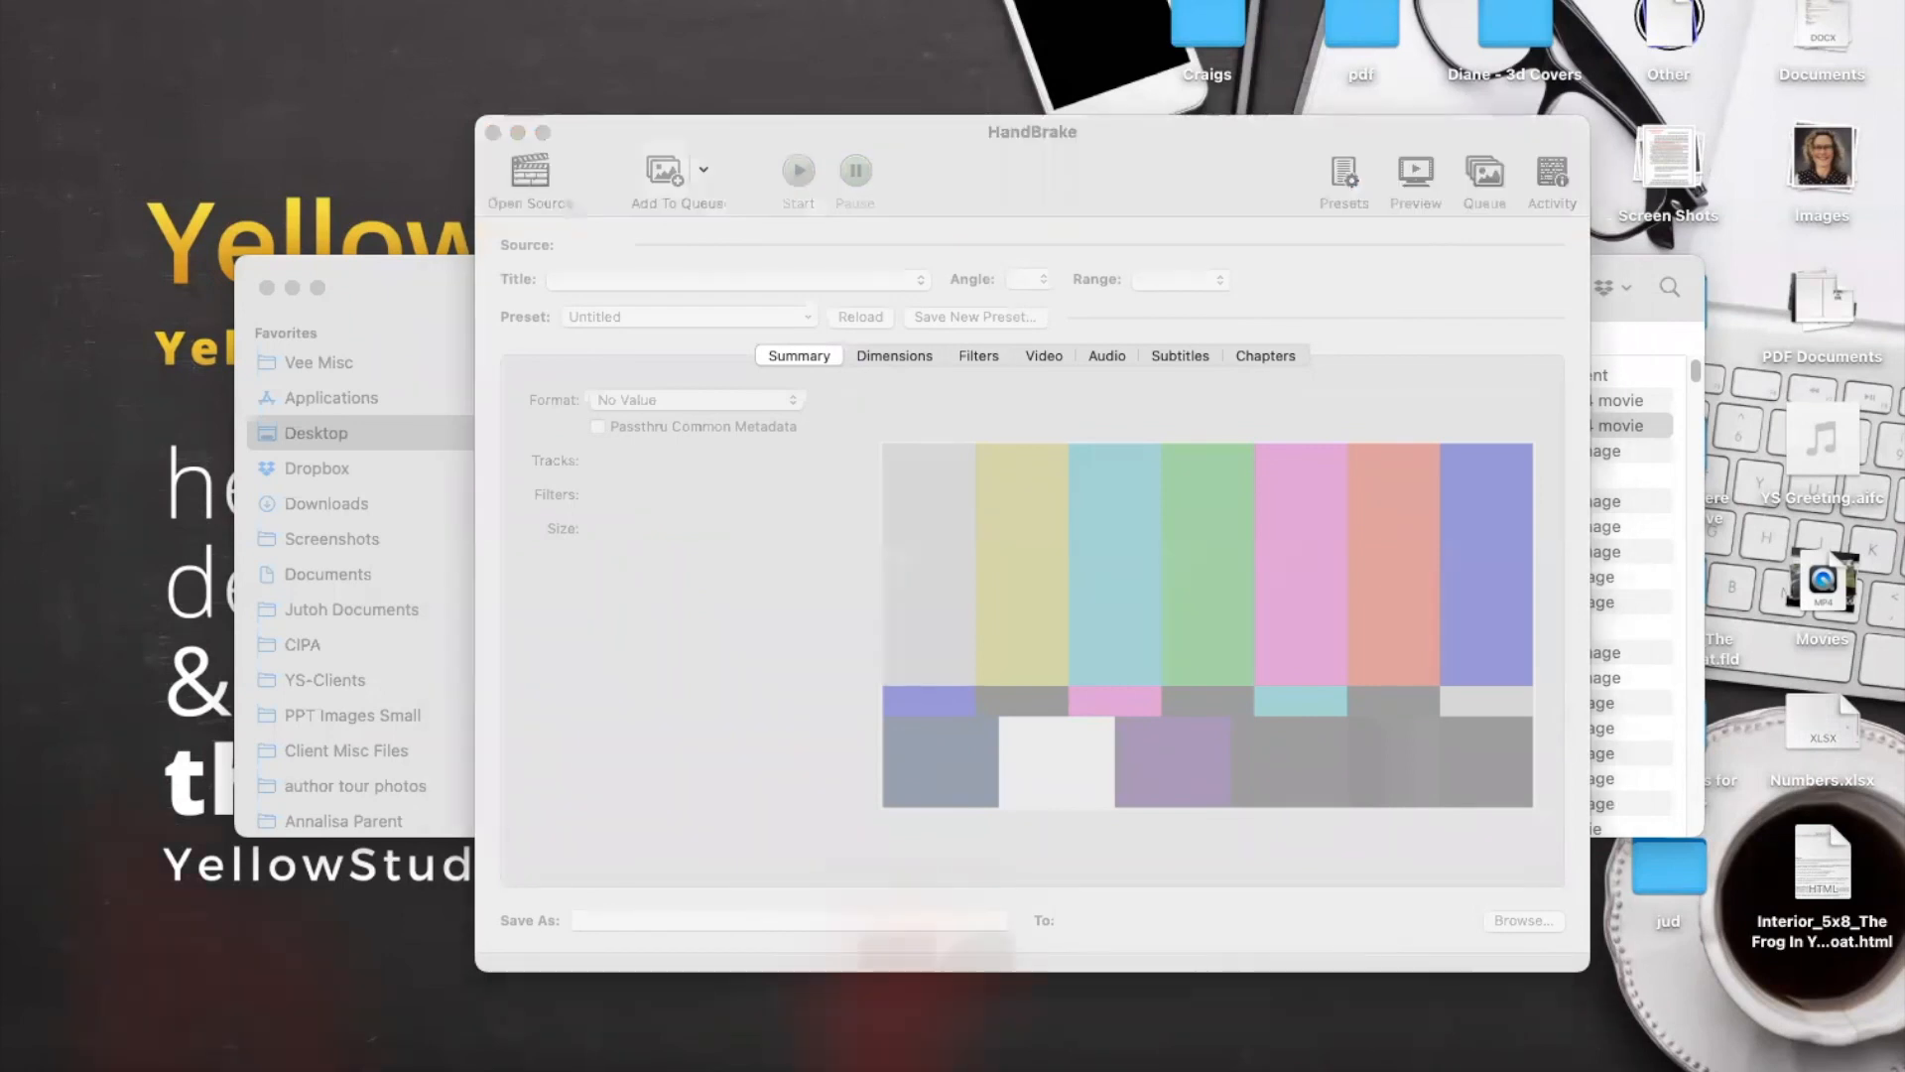
left_click(586, 144)
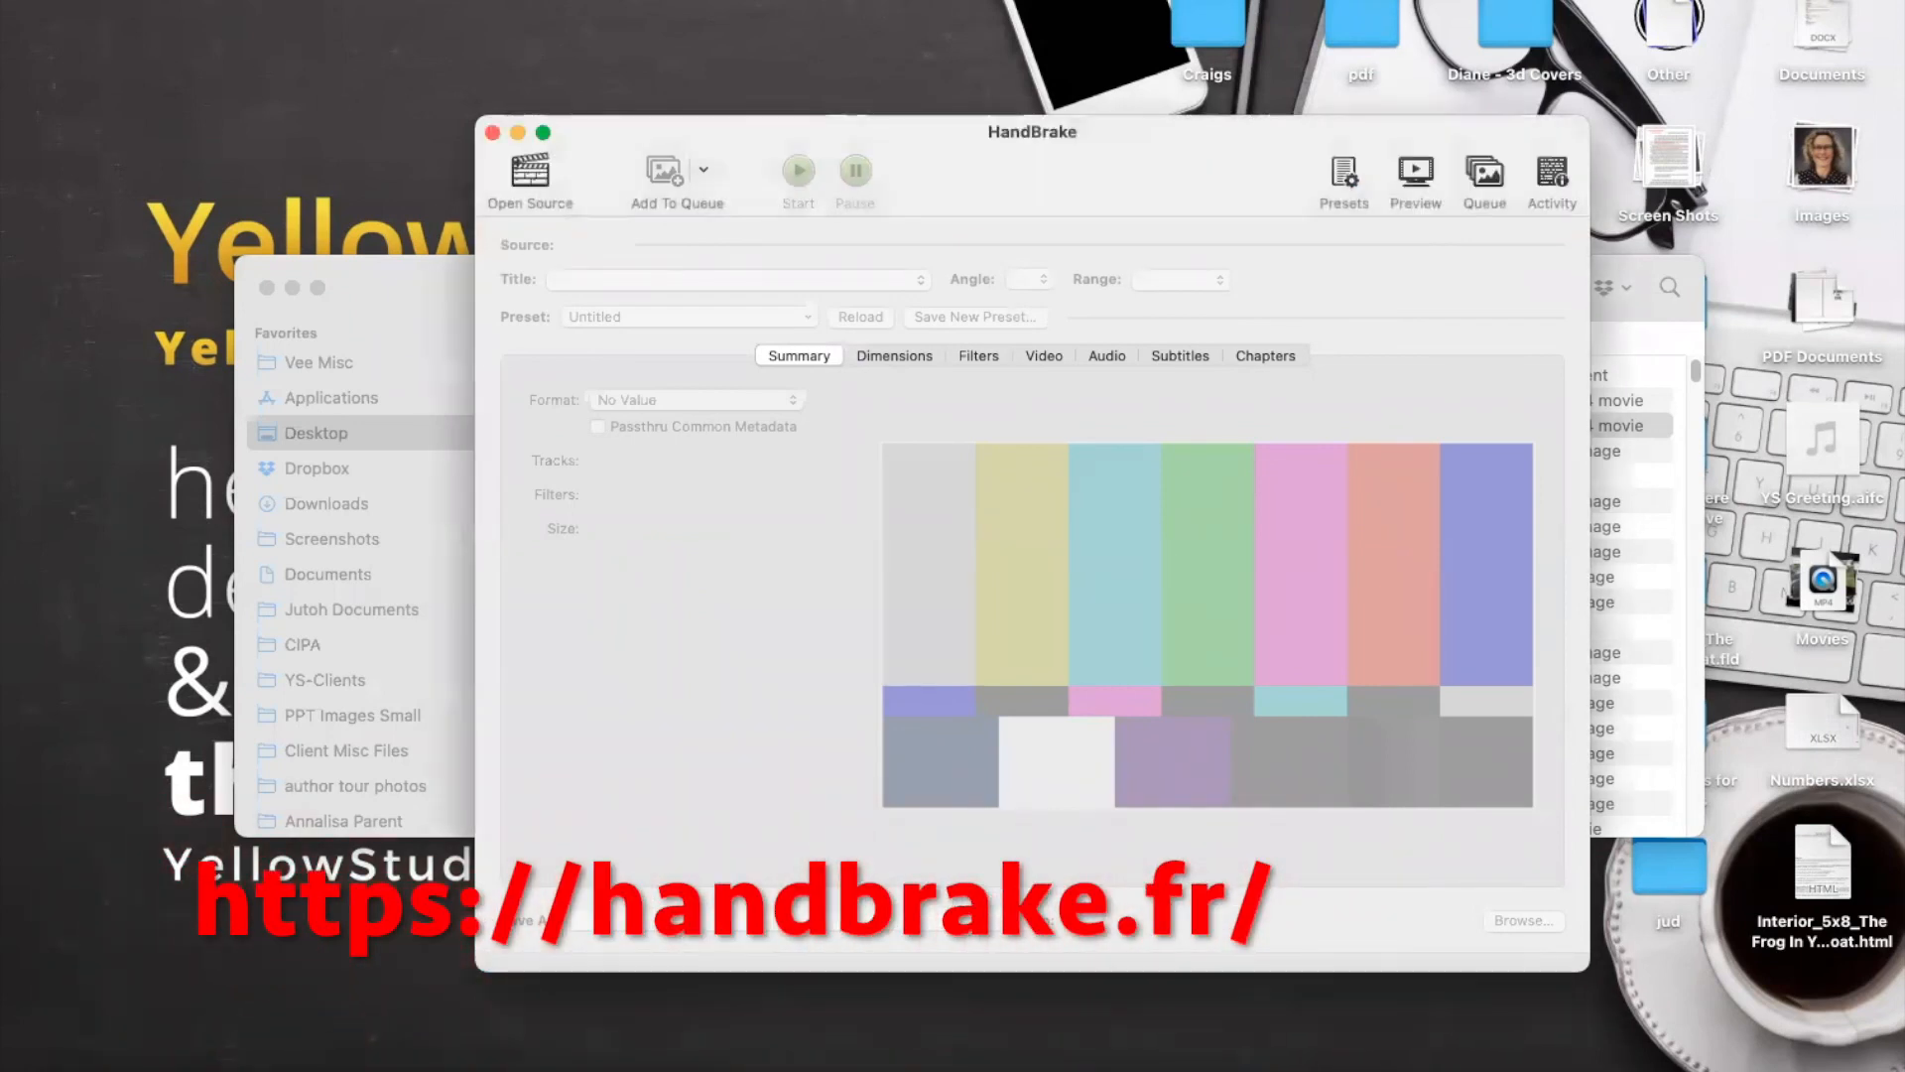
left_click(521, 172)
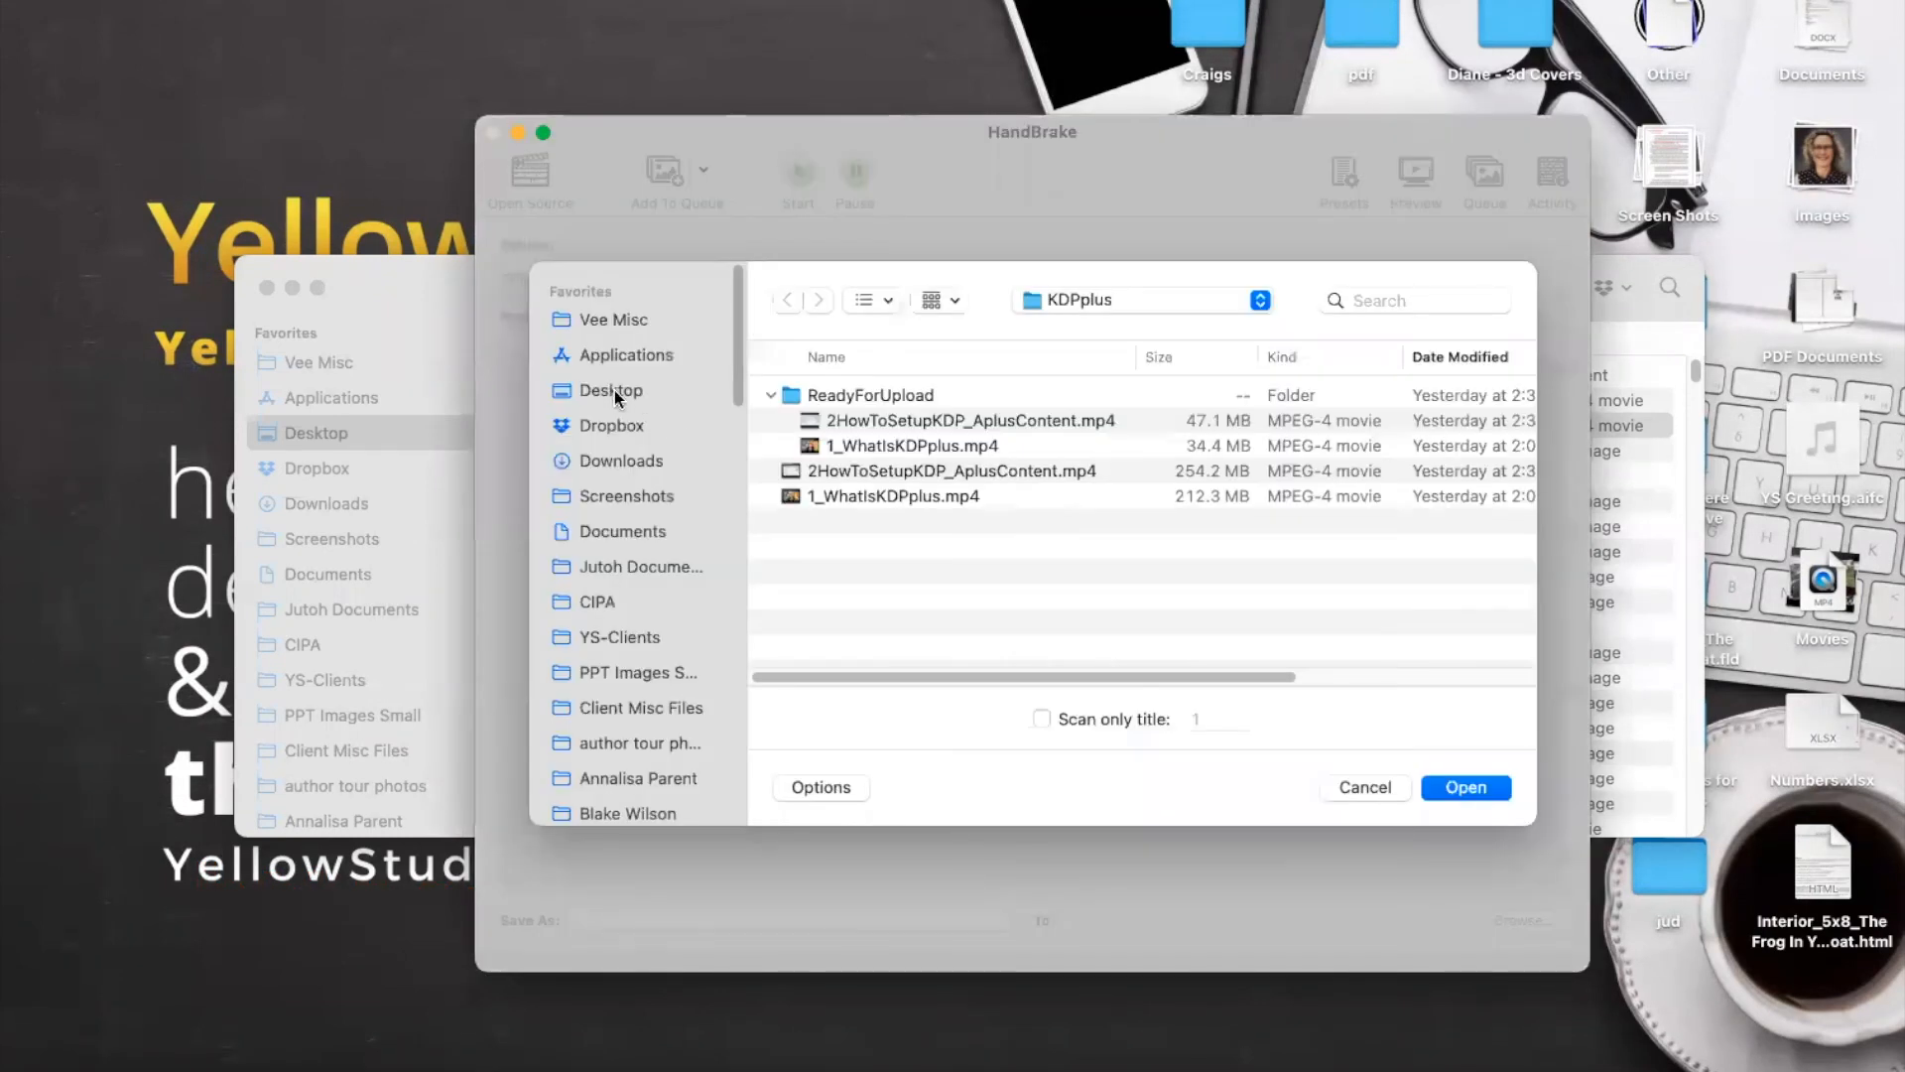
left_click(613, 389)
left_click(947, 443)
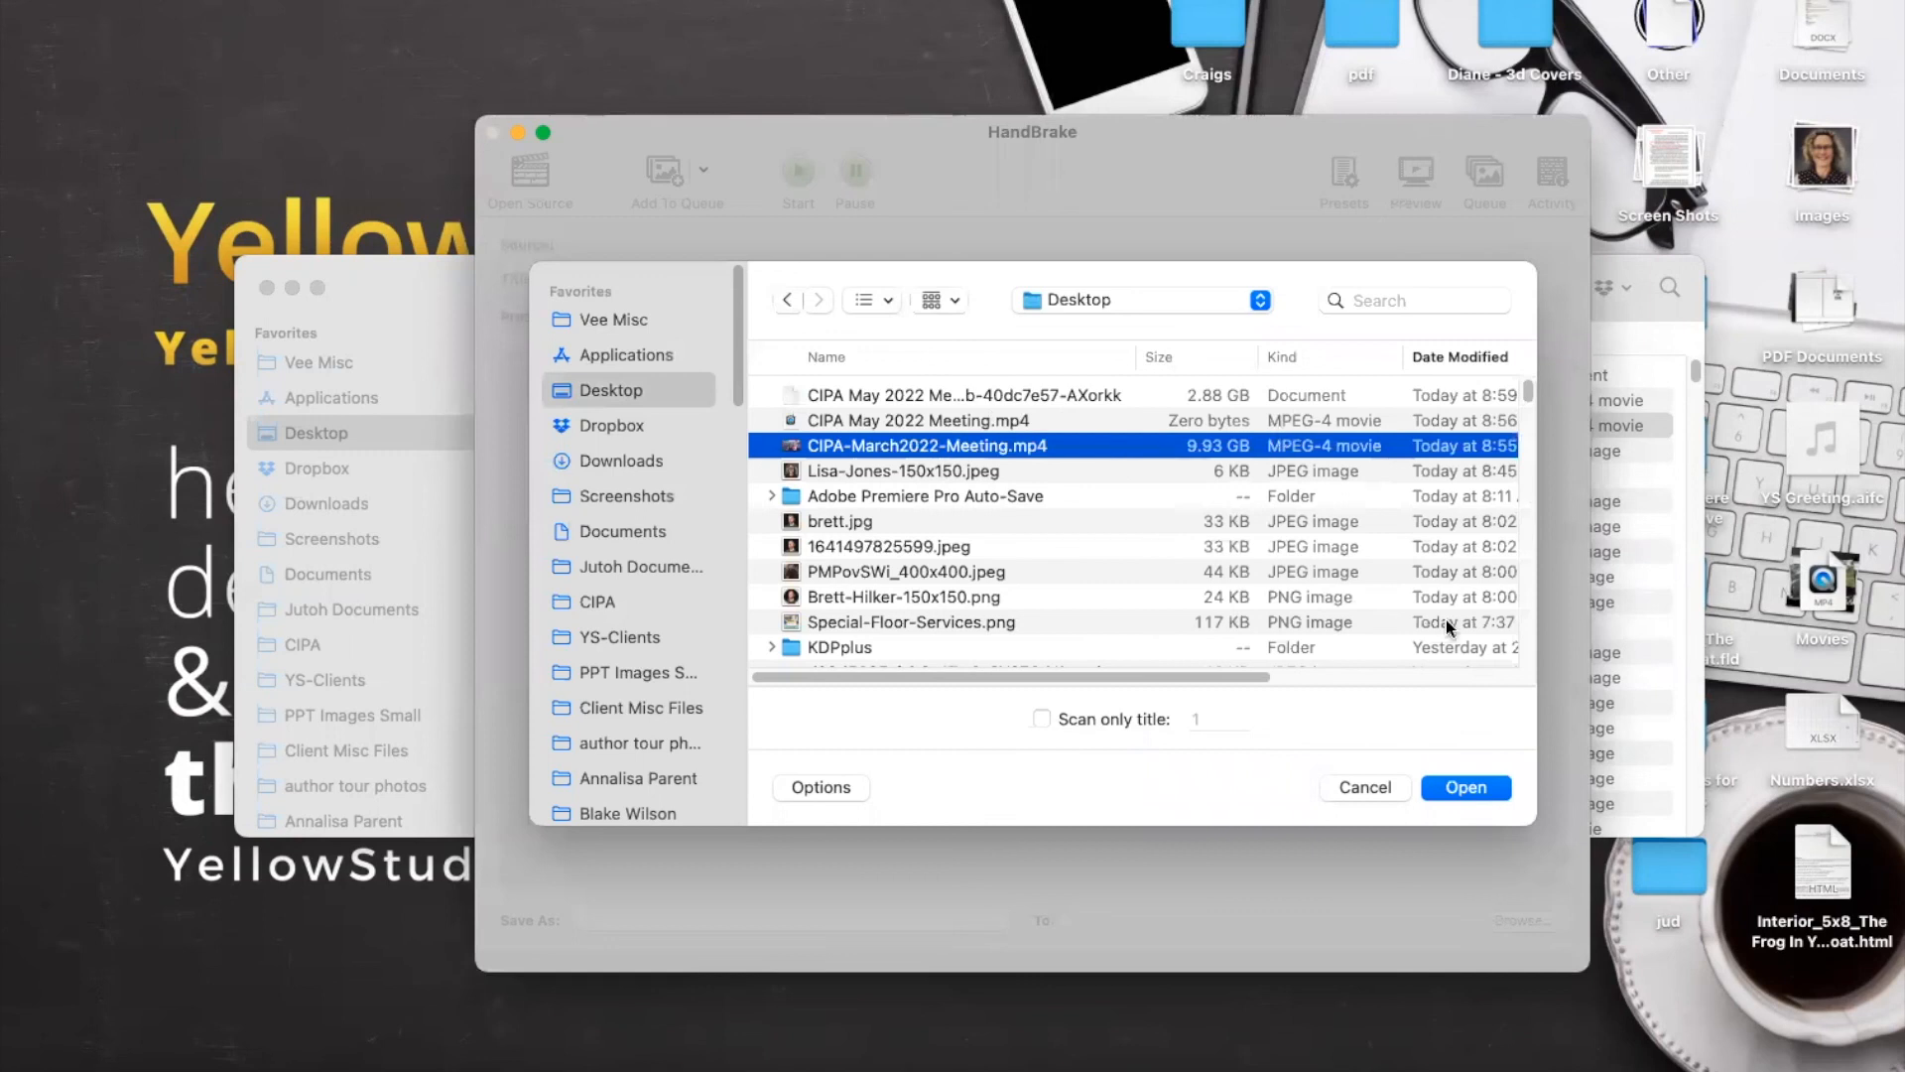
left_click(1482, 785)
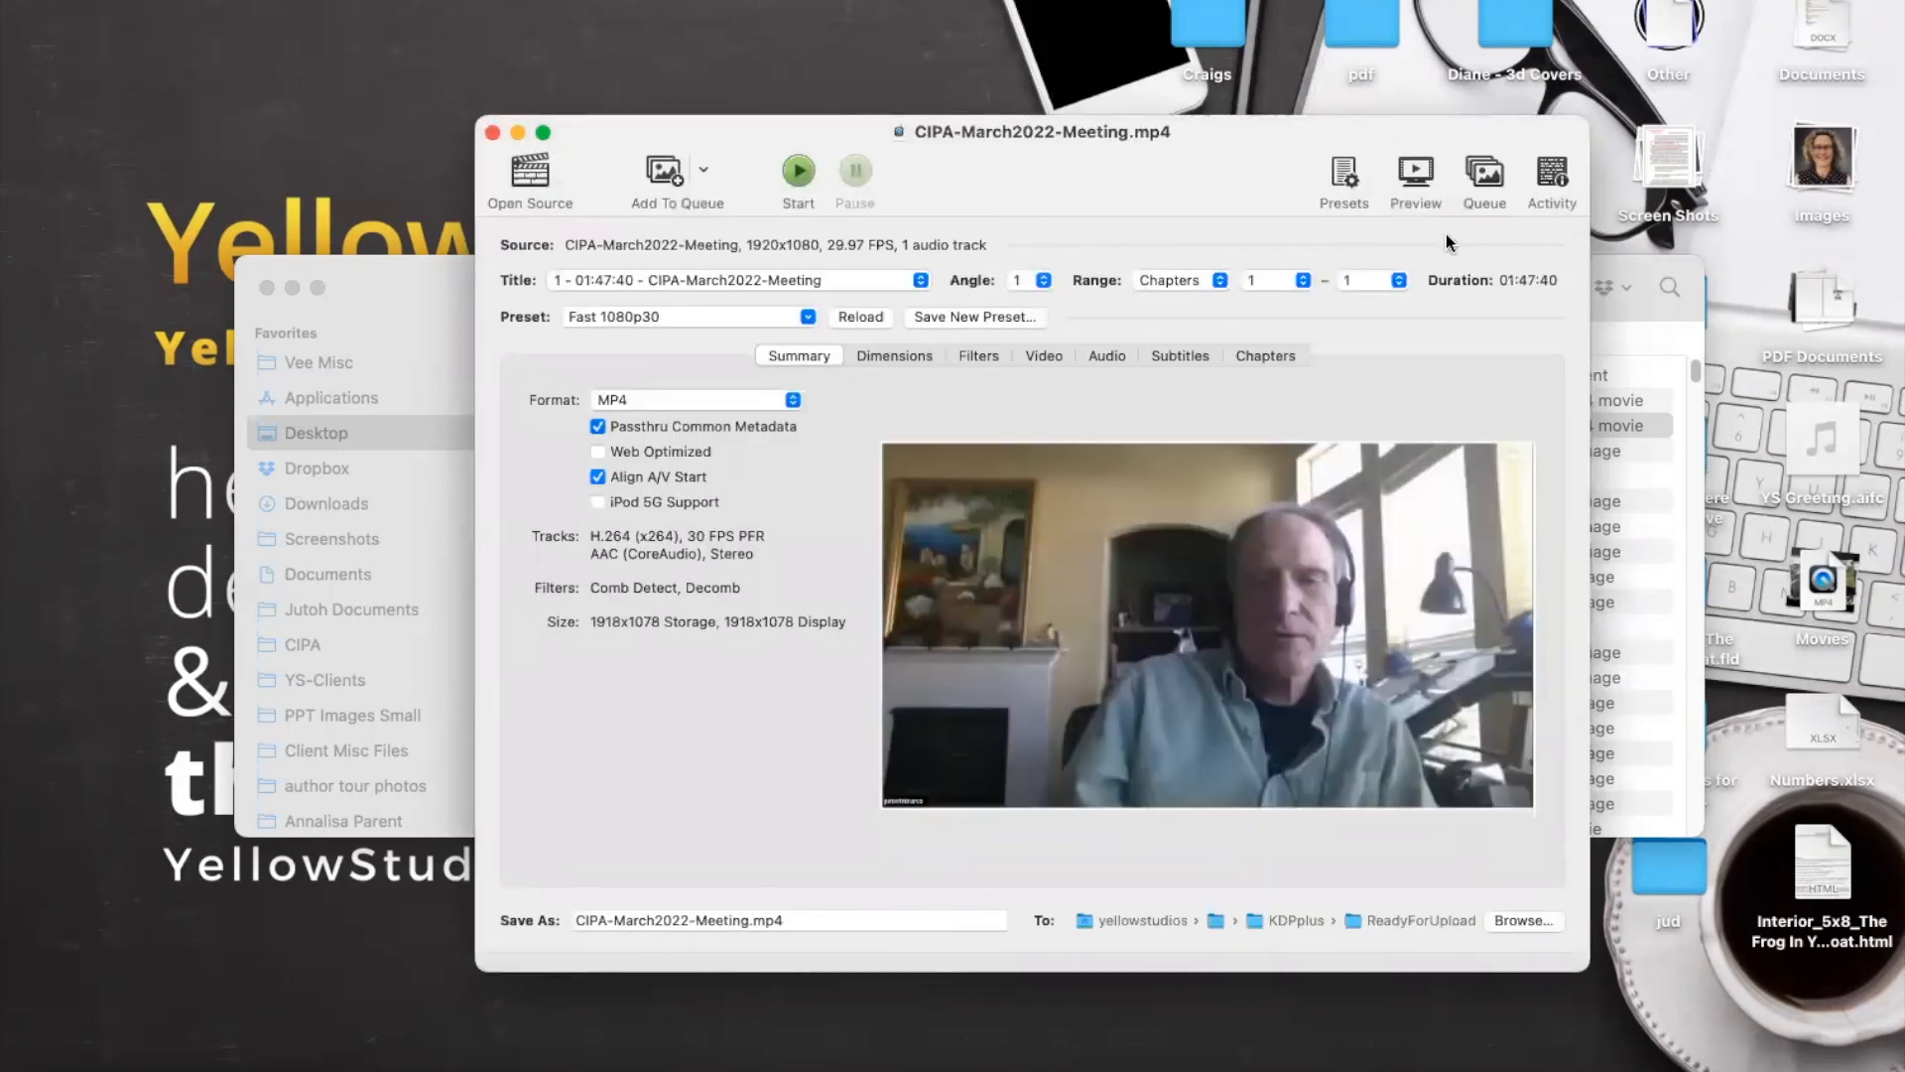
- Review the General encoding presets and keep Fast 1080p30
left_click(806, 316)
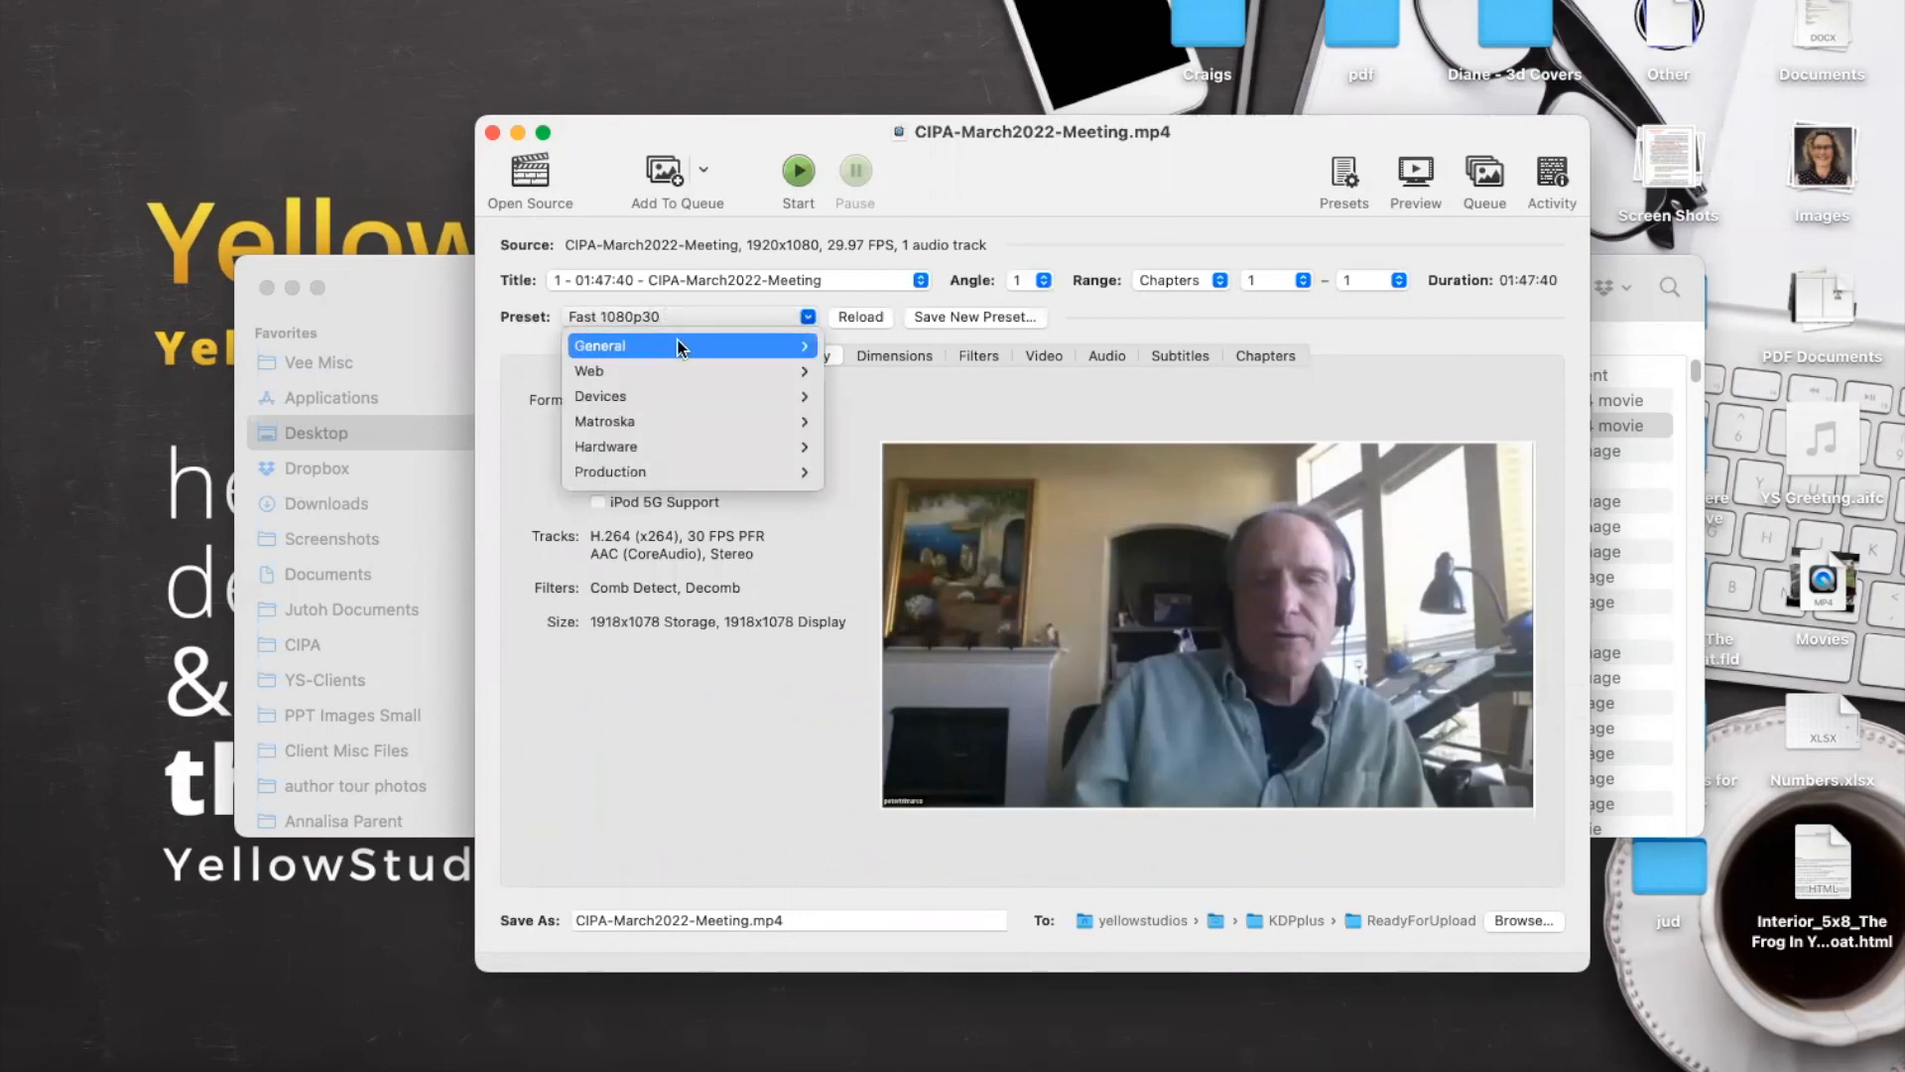
mouse_move(677, 345)
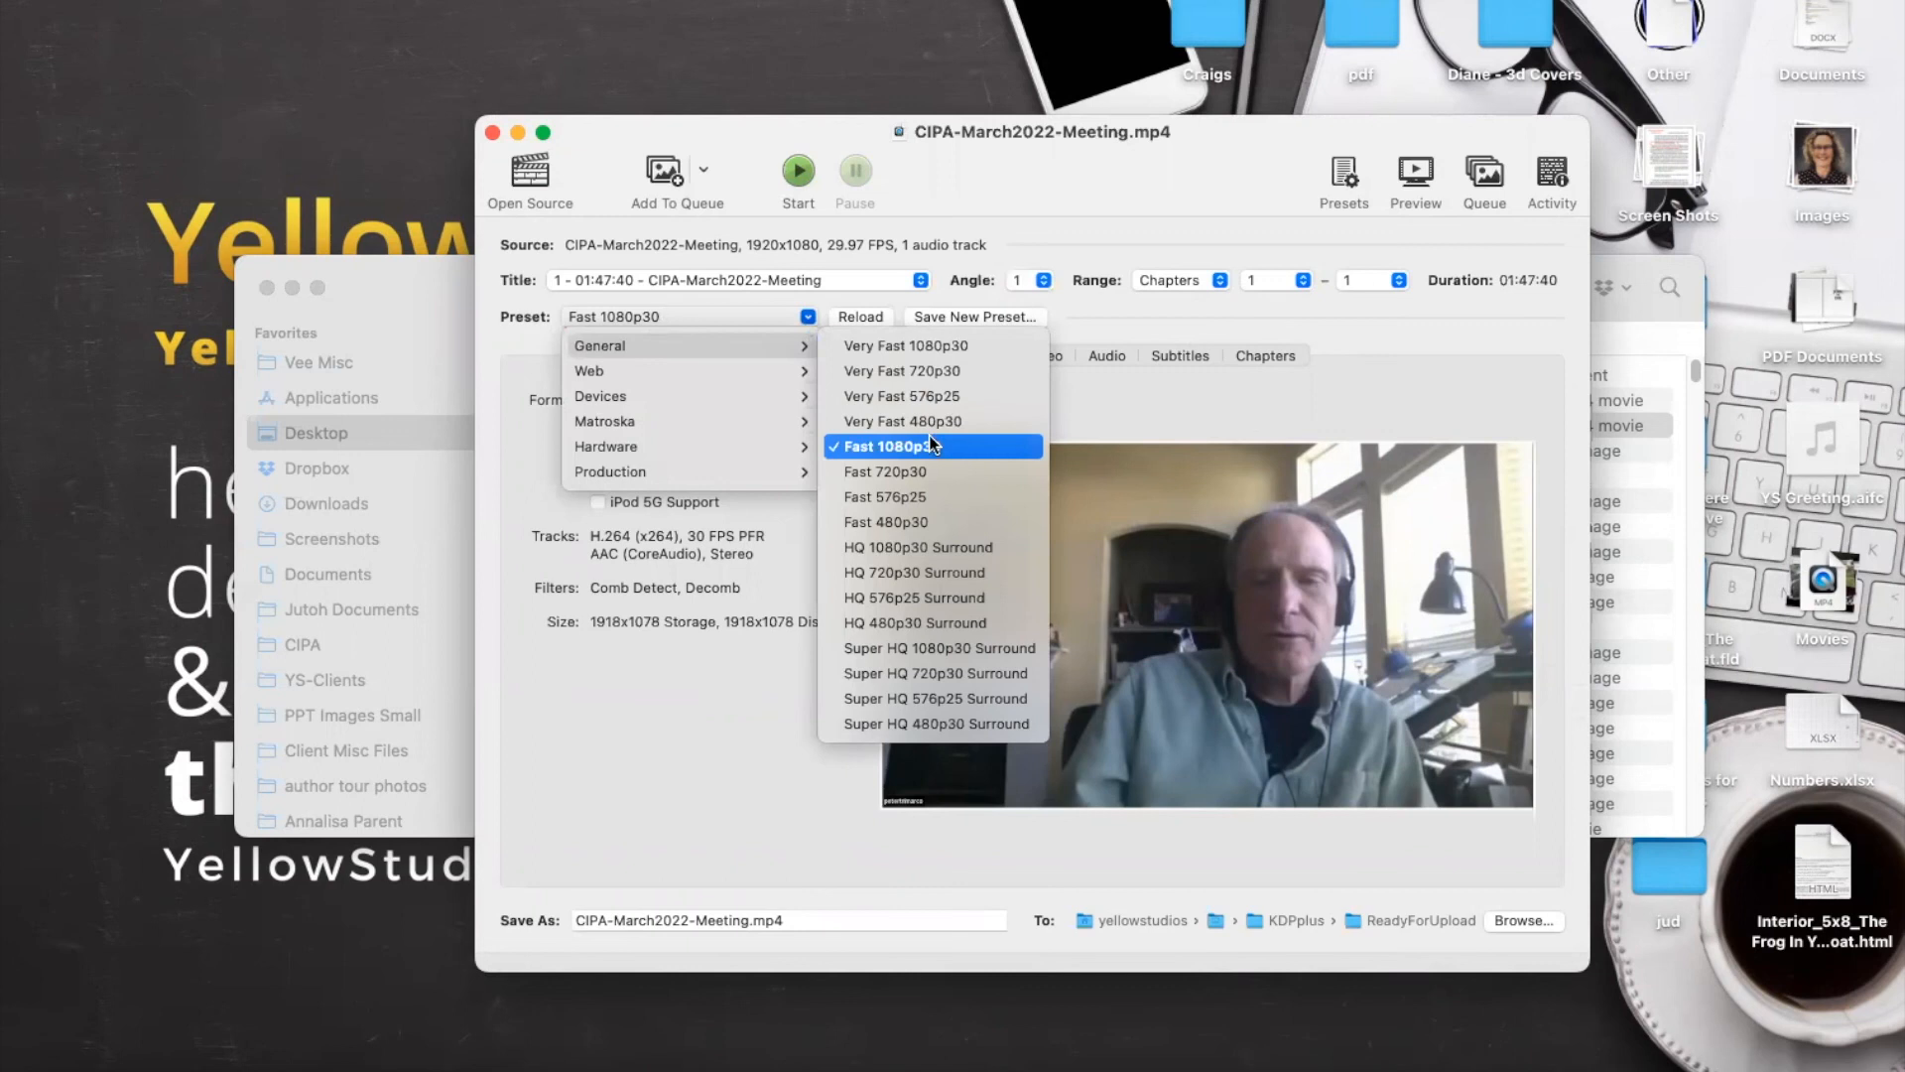
left_click(1143, 318)
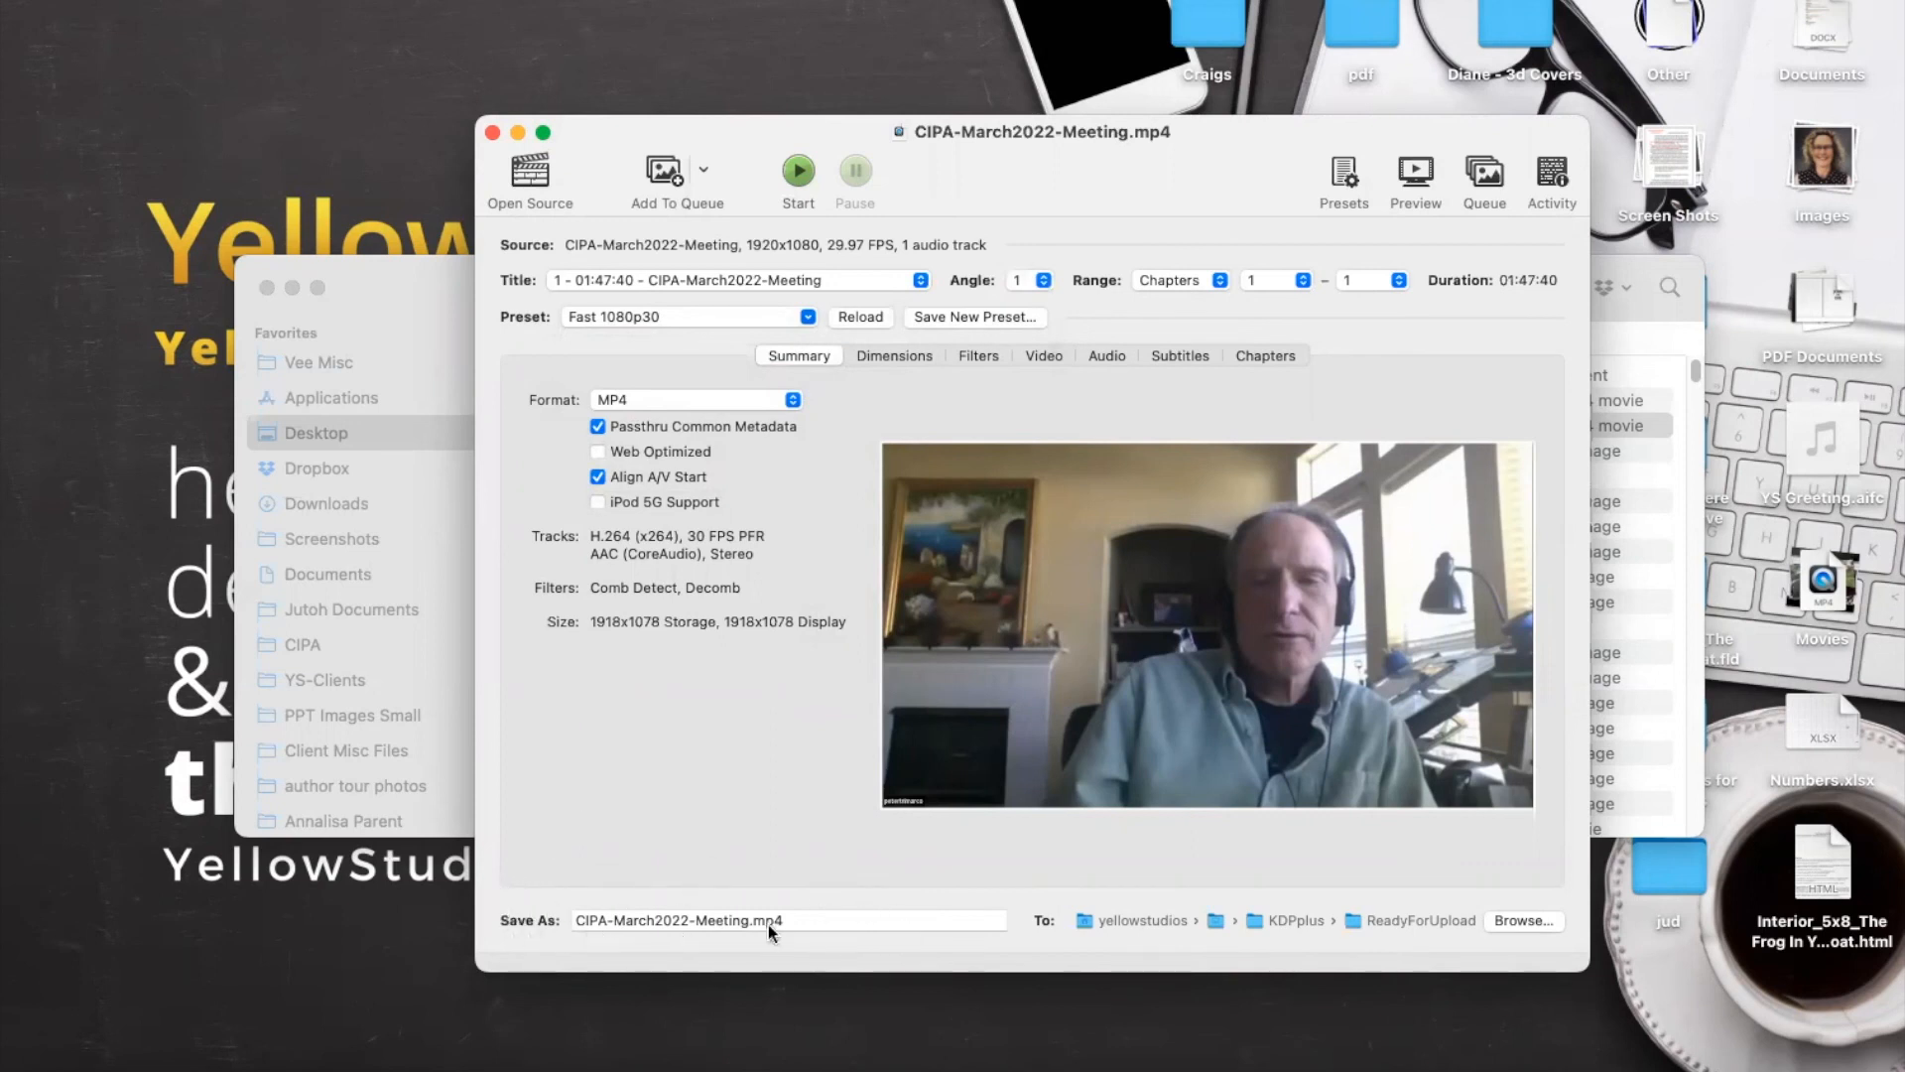
- Set the compressed video's destination to the Documents folder and start encoding
left_click(1524, 921)
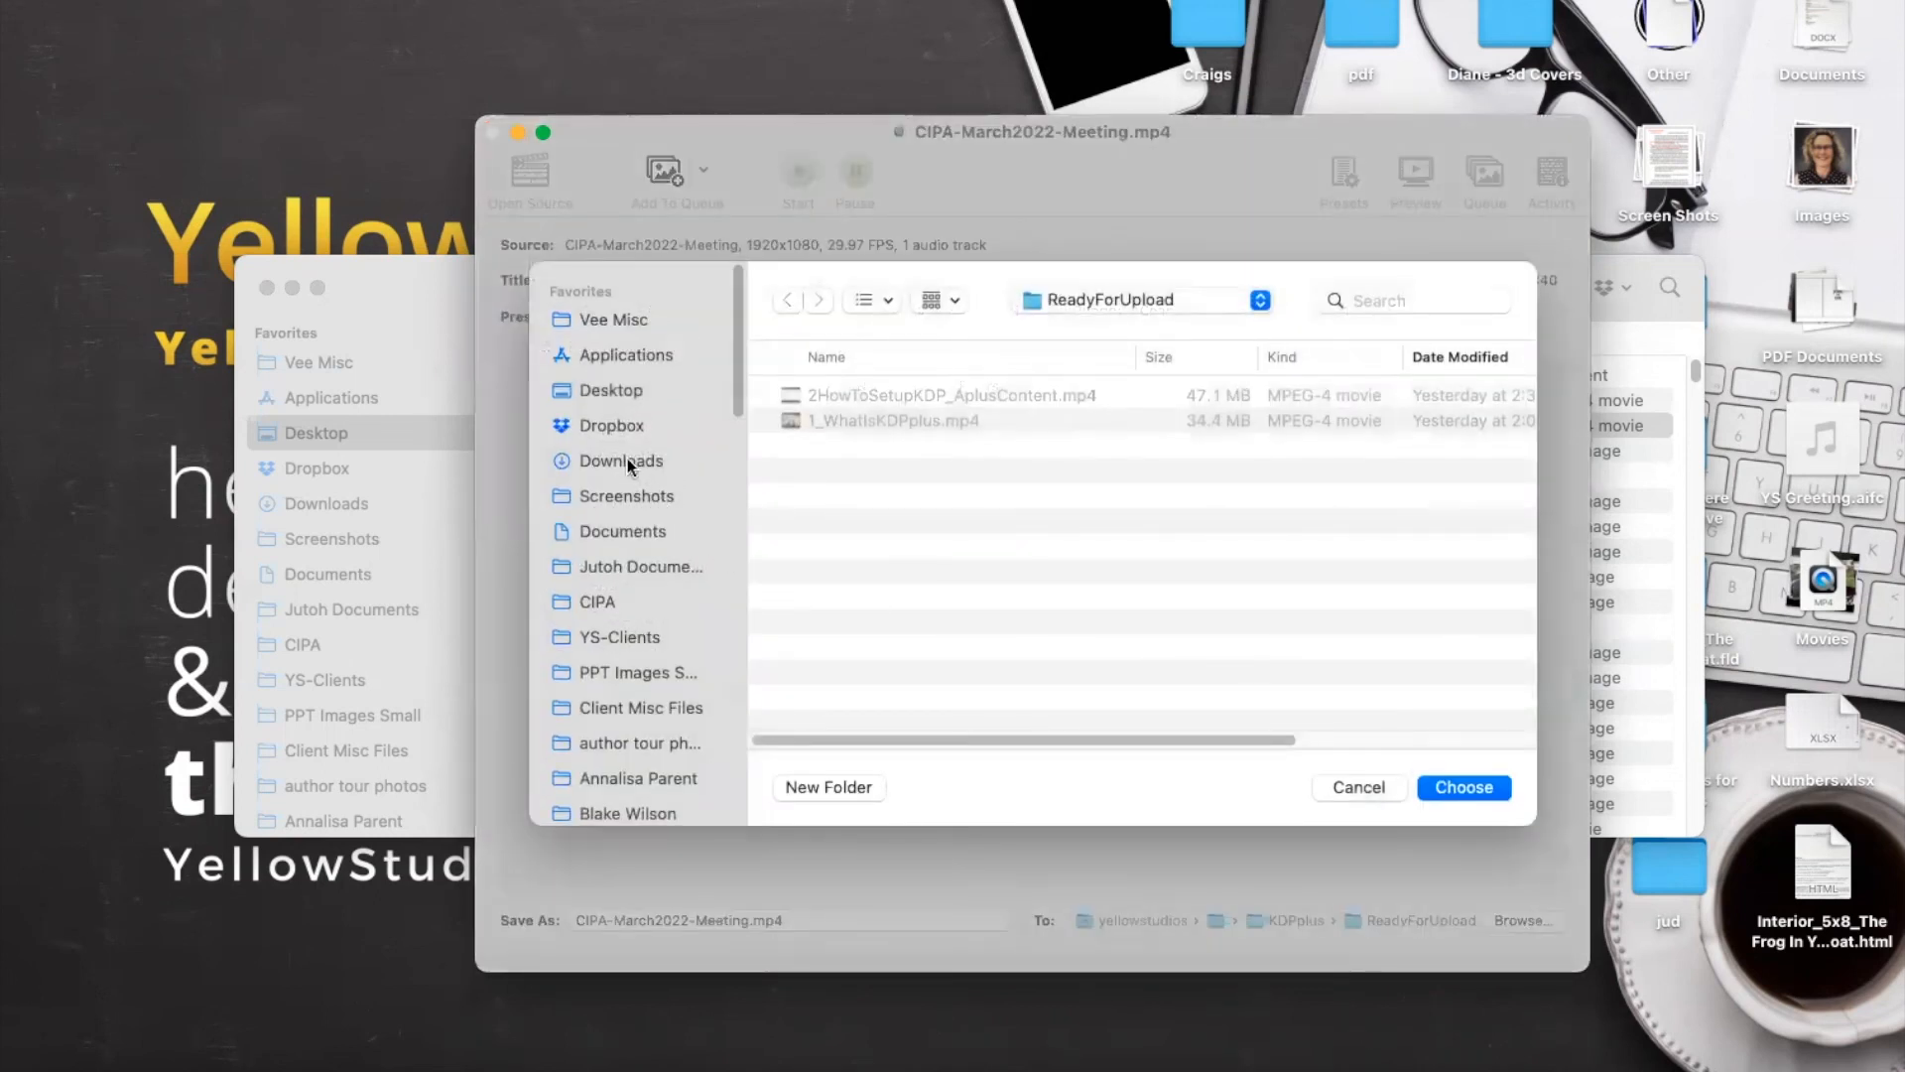
left_click(627, 534)
left_click(1454, 790)
left_click(798, 170)
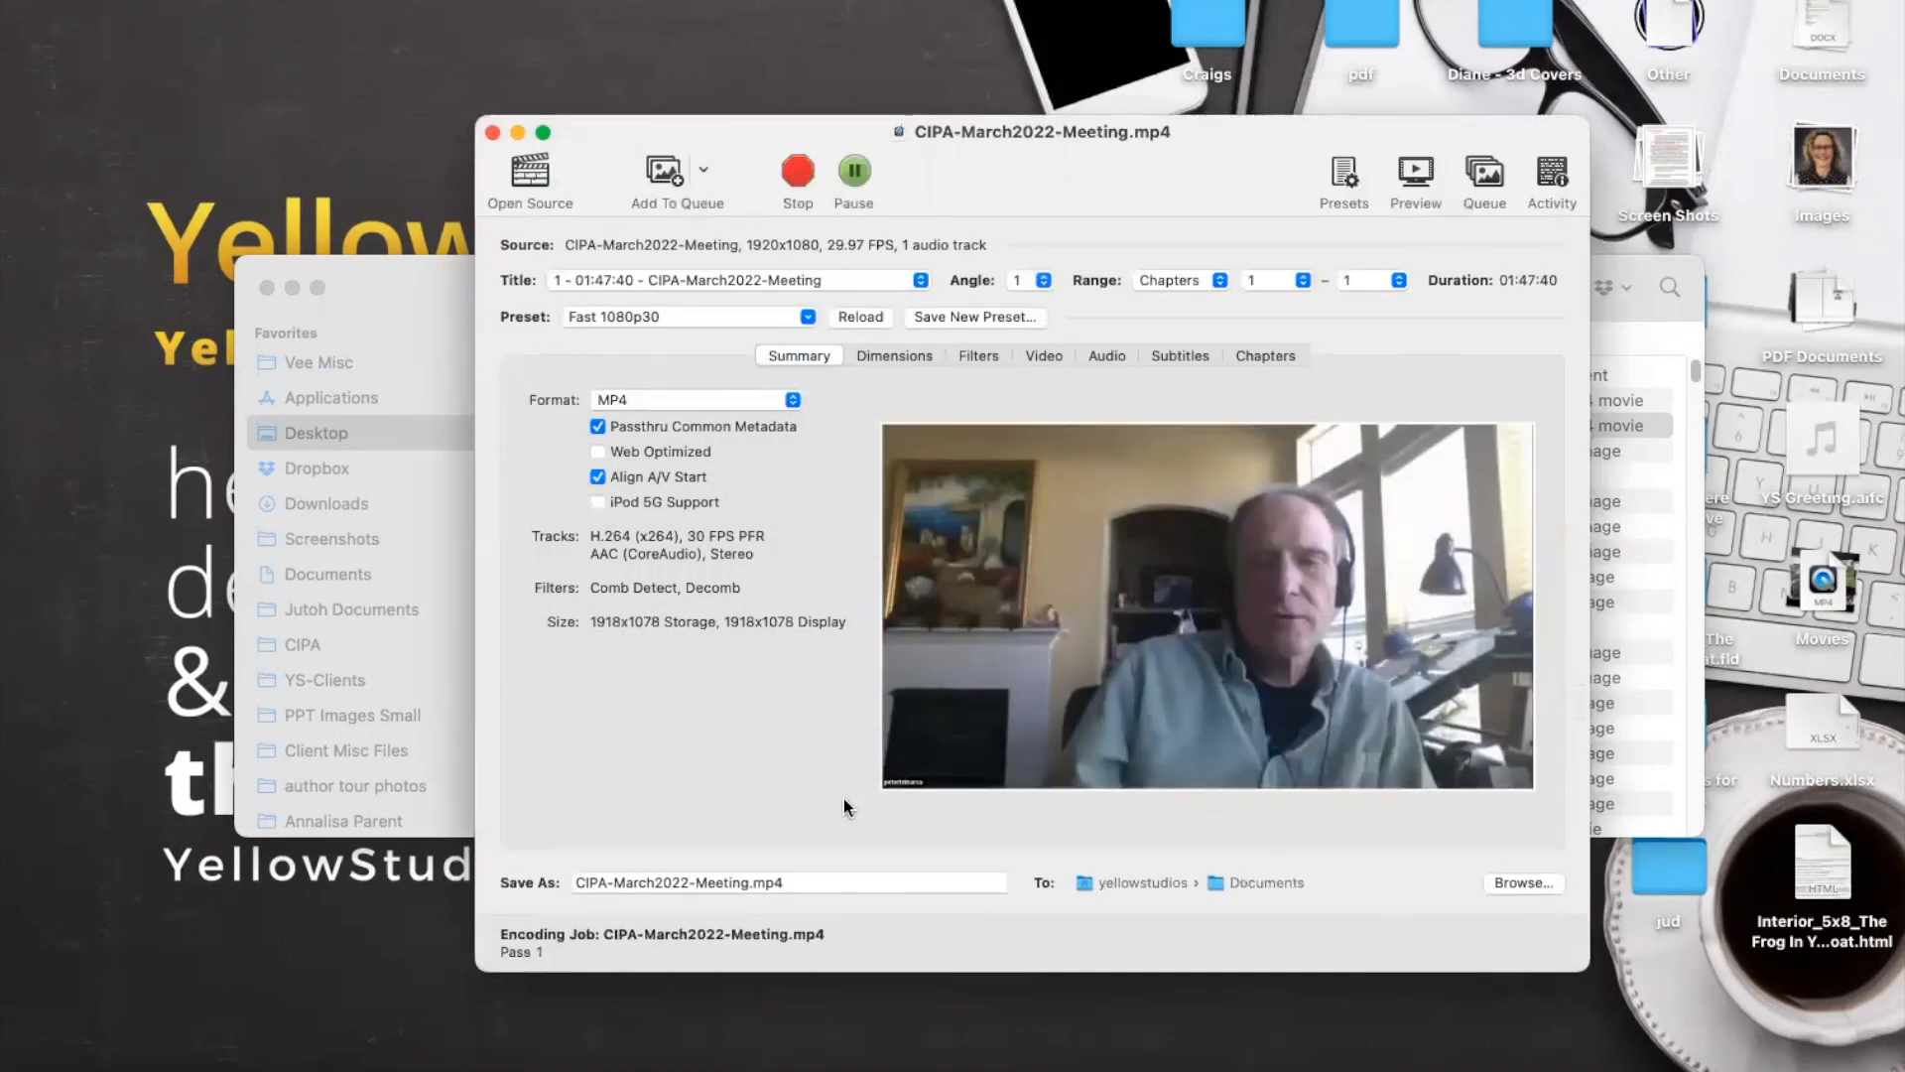